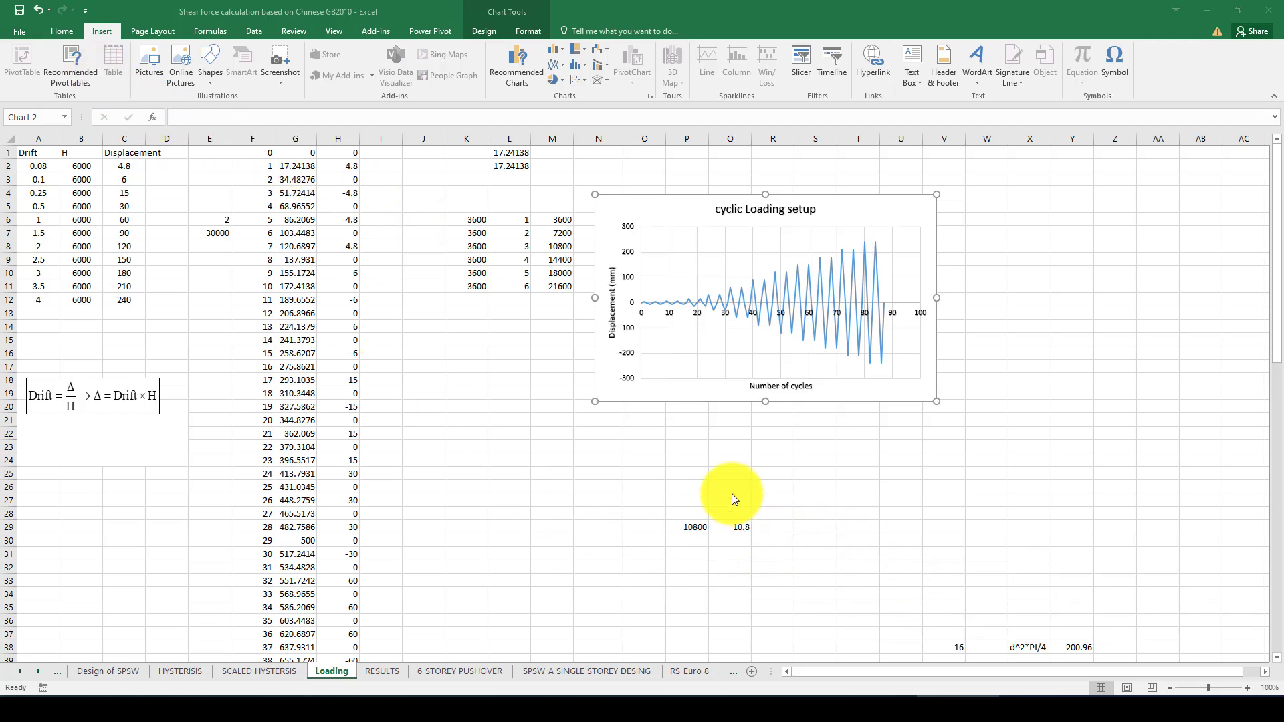
Step: Review the spreadsheet's storey height, drift and displacement formulas, and select the cyclic loading data in columns G and H
{"action": "mouse_move", "coordinate": [629, 399]}
{"action": "left_mouse_down"}
{"action": "mouse_move", "coordinate": [642, 419]}
{"action": "mouse_move", "coordinate": [622, 383]}
{"action": "left_mouse_up"}
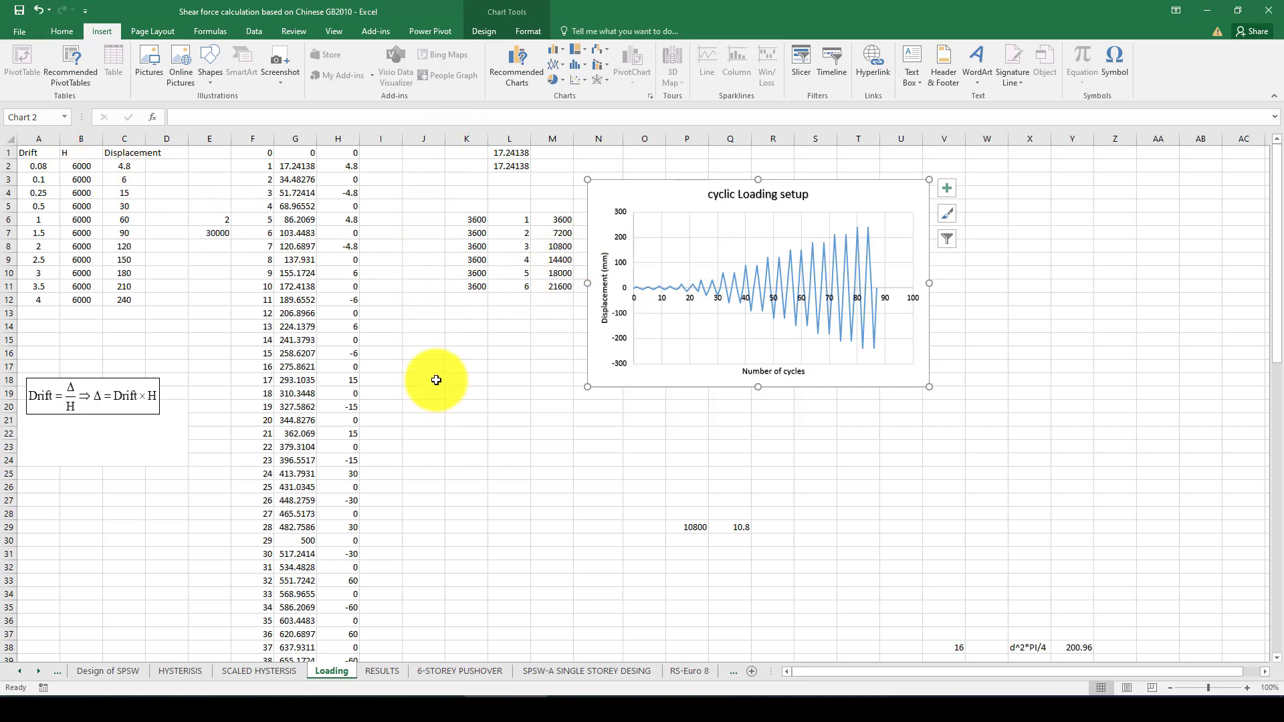
{"action": "left_click_drag", "start_coordinate": [422, 366], "coordinate": [445, 382]}
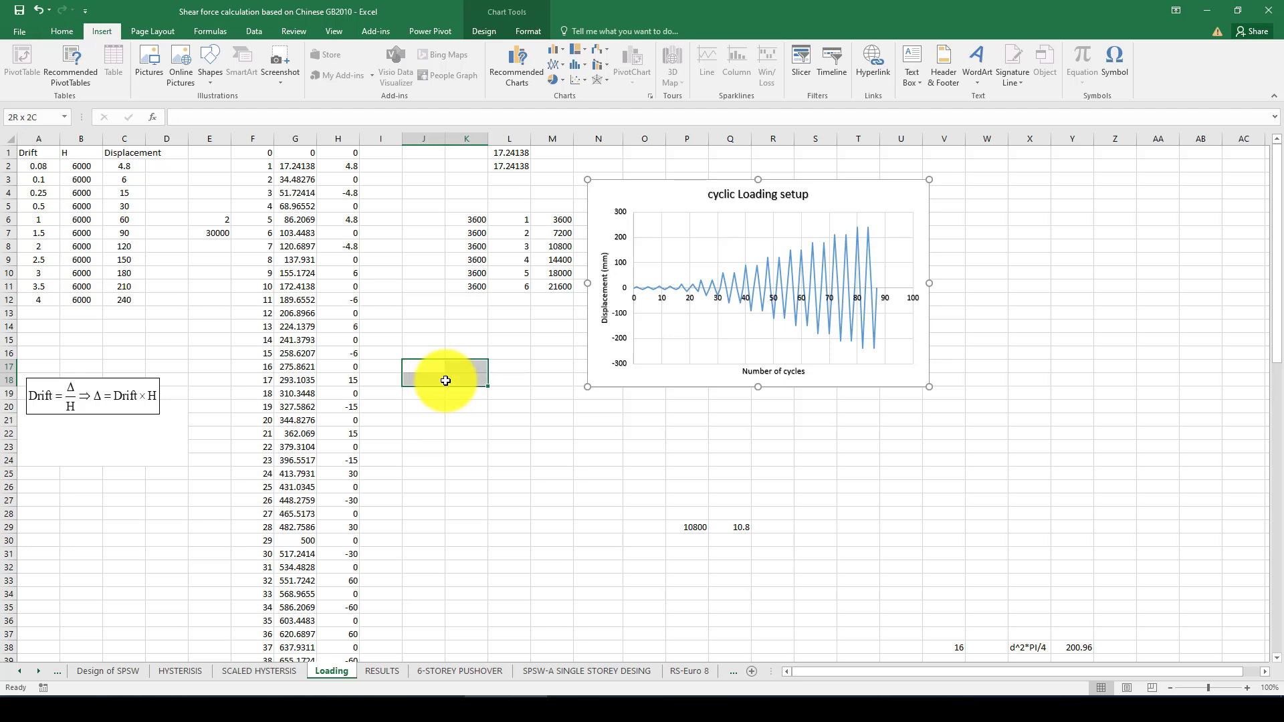
{"action": "left_click", "coordinate": [73, 168]}
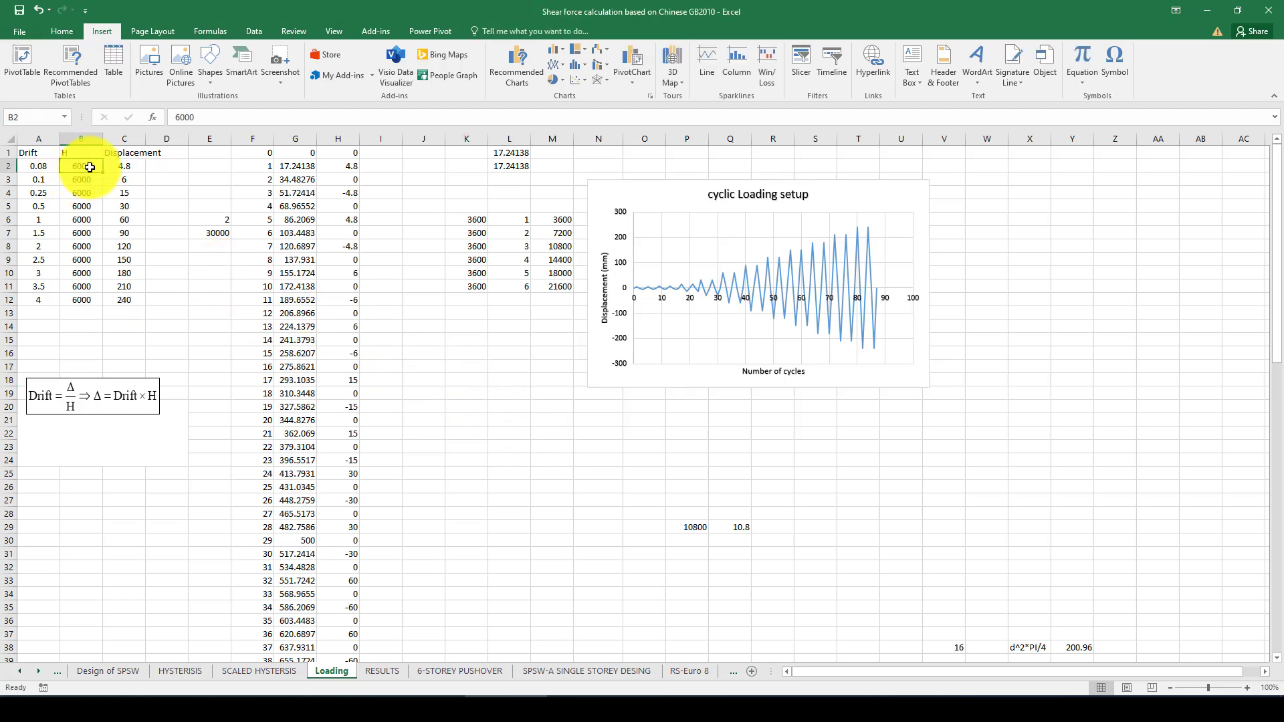
{"action": "left_click", "coordinate": [41, 301]}
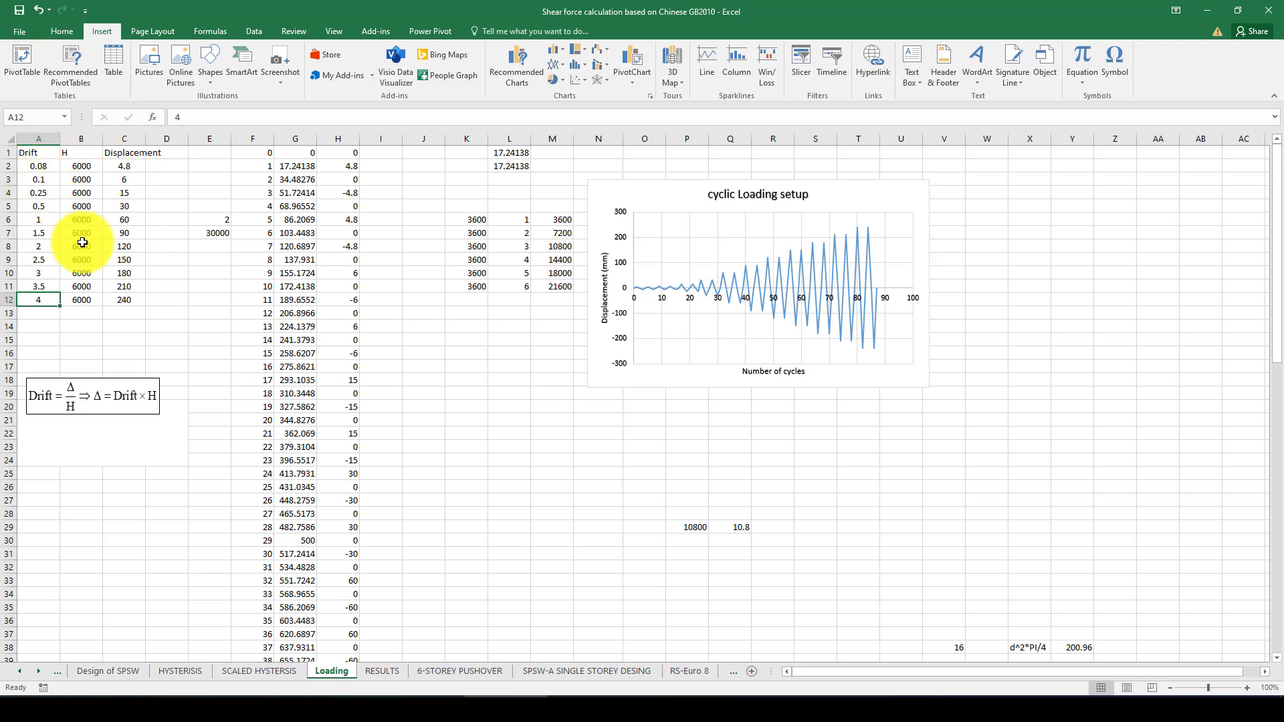
{"action": "left_click", "coordinate": [125, 300]}
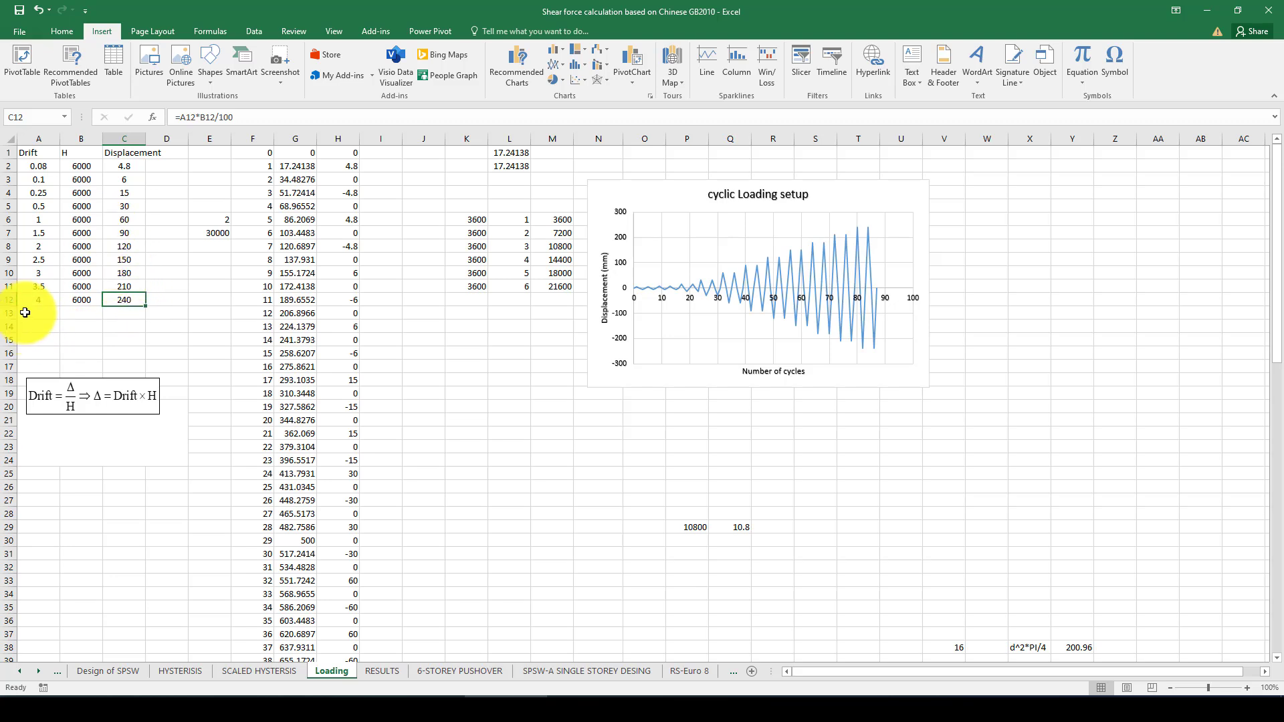
{"action": "left_click", "coordinate": [295, 155]}
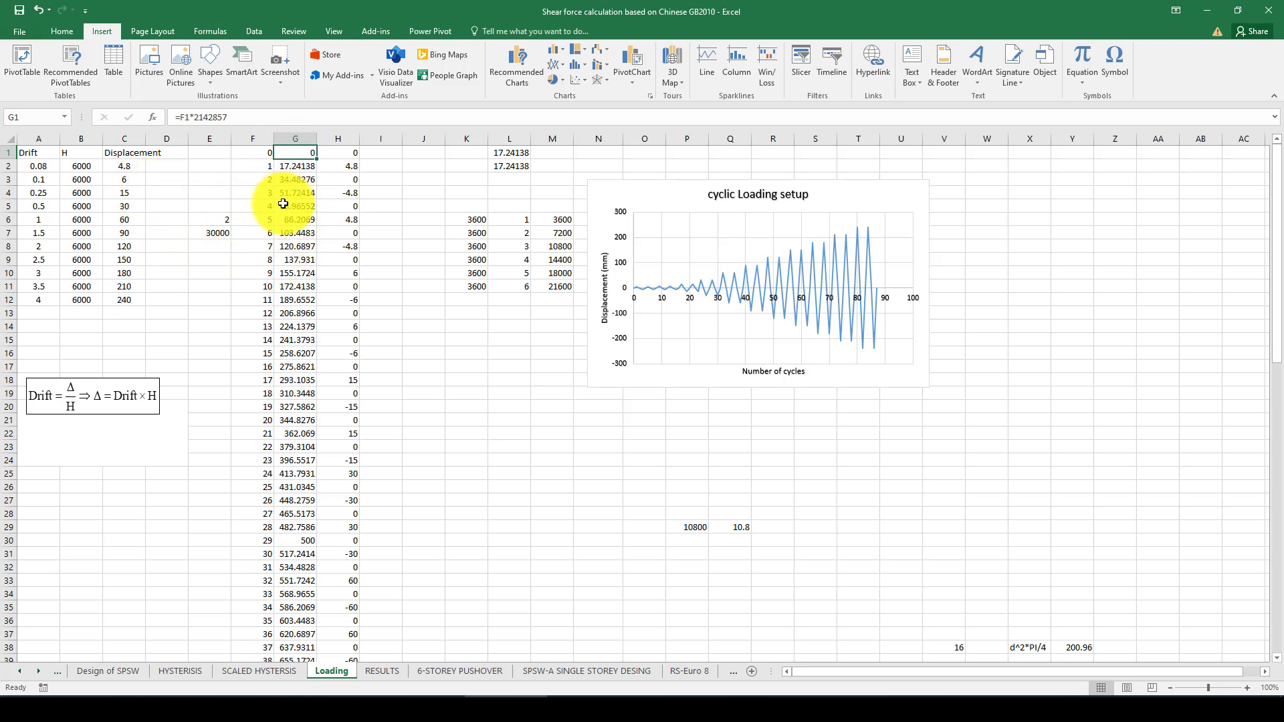
{"action": "left_click", "coordinate": [509, 152]}
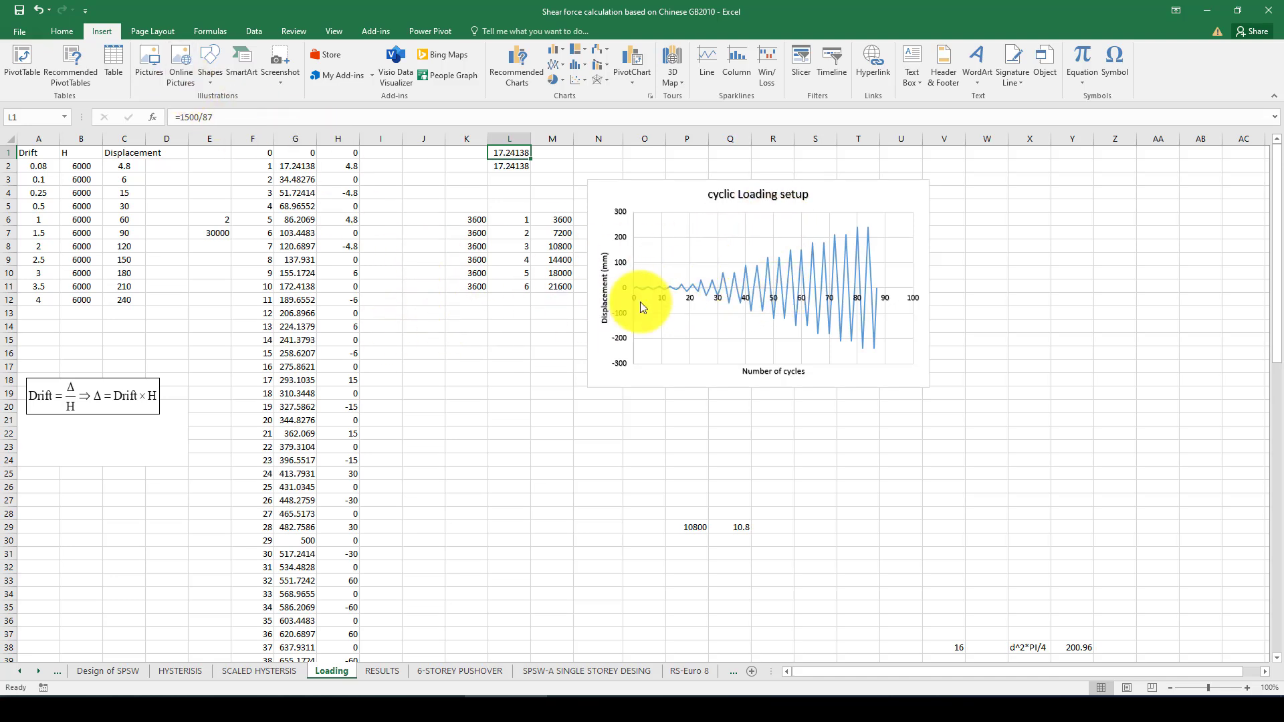
{"action": "left_click", "coordinate": [297, 166]}
{"action": "left_click_drag", "start_coordinate": [299, 154], "coordinate": [332, 693]}
{"action": "scroll", "coordinate": [491, 556], "scroll_direction": "up", "scroll_amount": 10}
{"action": "scroll", "coordinate": [623, 467], "scroll_direction": "up", "scroll_amount": 5}
{"action": "scroll", "coordinate": [623, 467], "scroll_direction": "up", "scroll_amount": 3}
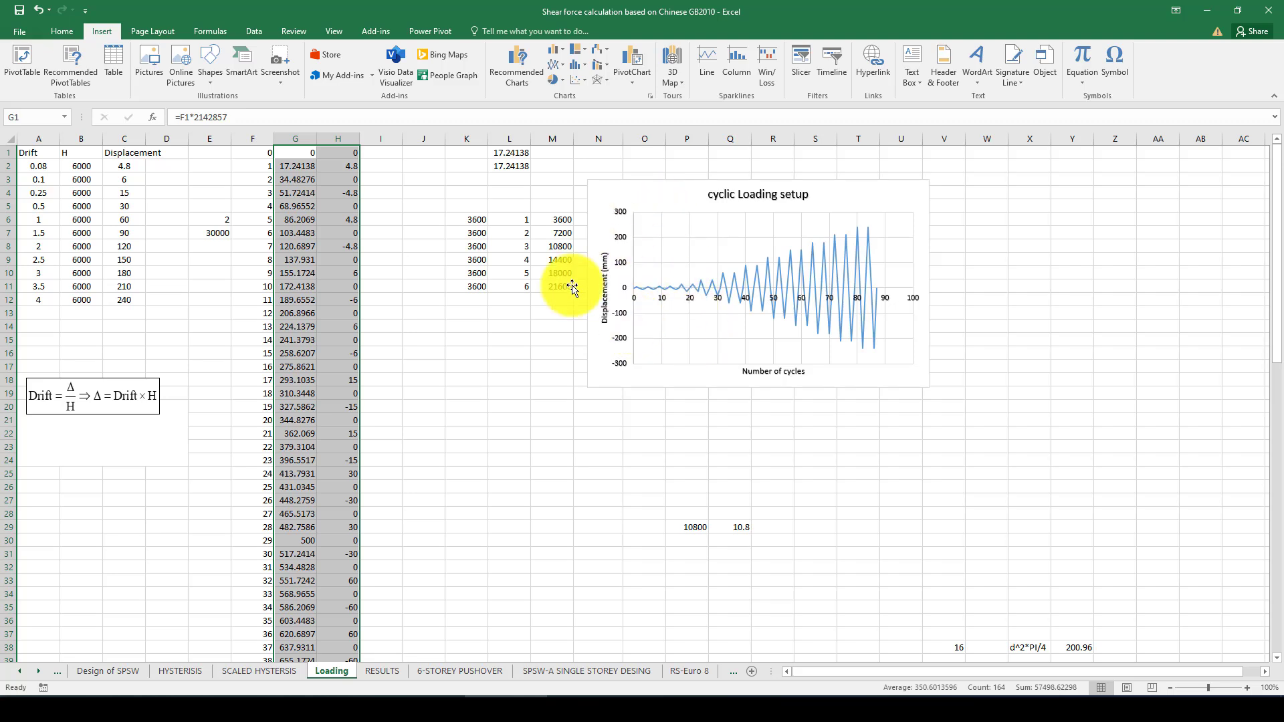
{"action": "mouse_move", "coordinate": [298, 154]}
{"action": "left_mouse_down"}
{"action": "mouse_move", "coordinate": [298, 246]}
{"action": "mouse_move", "coordinate": [298, 233]}
{"action": "left_mouse_up"}
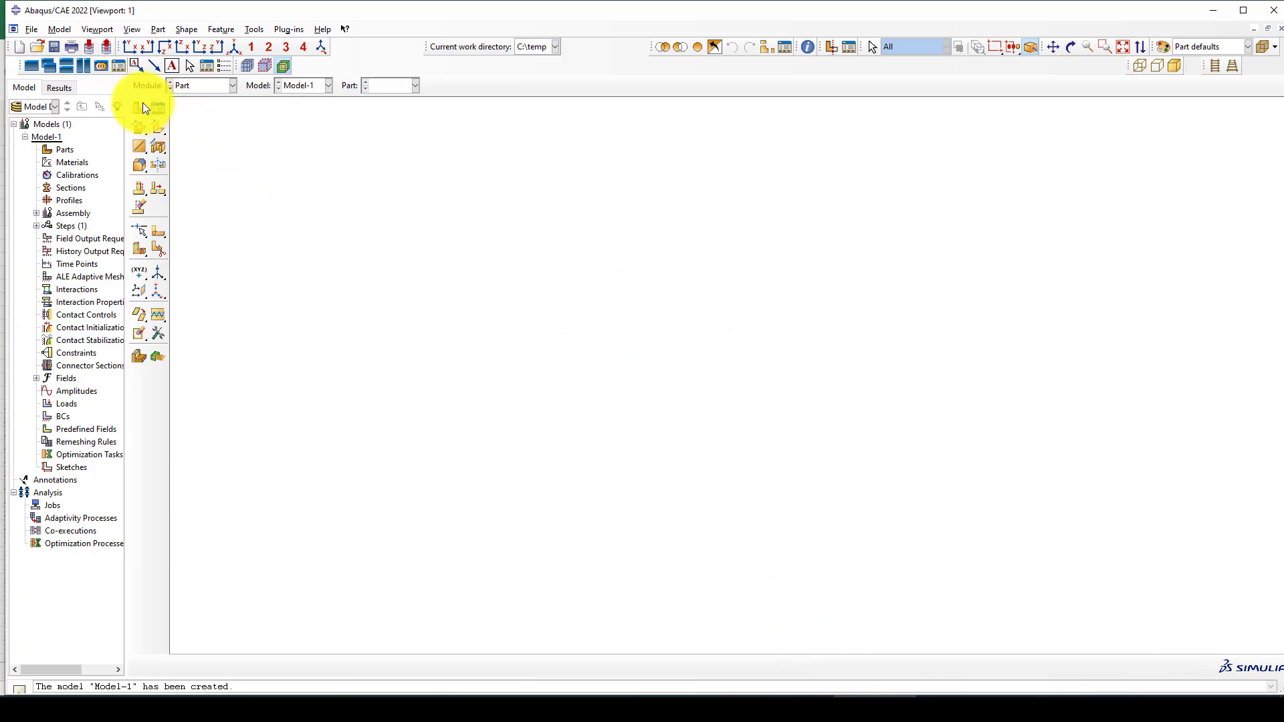
Step: Create the Two_D_Frame wire part with approximate size 5000, removing the invalid leading digit from its name
{"action": "left_click", "coordinate": [137, 108]}
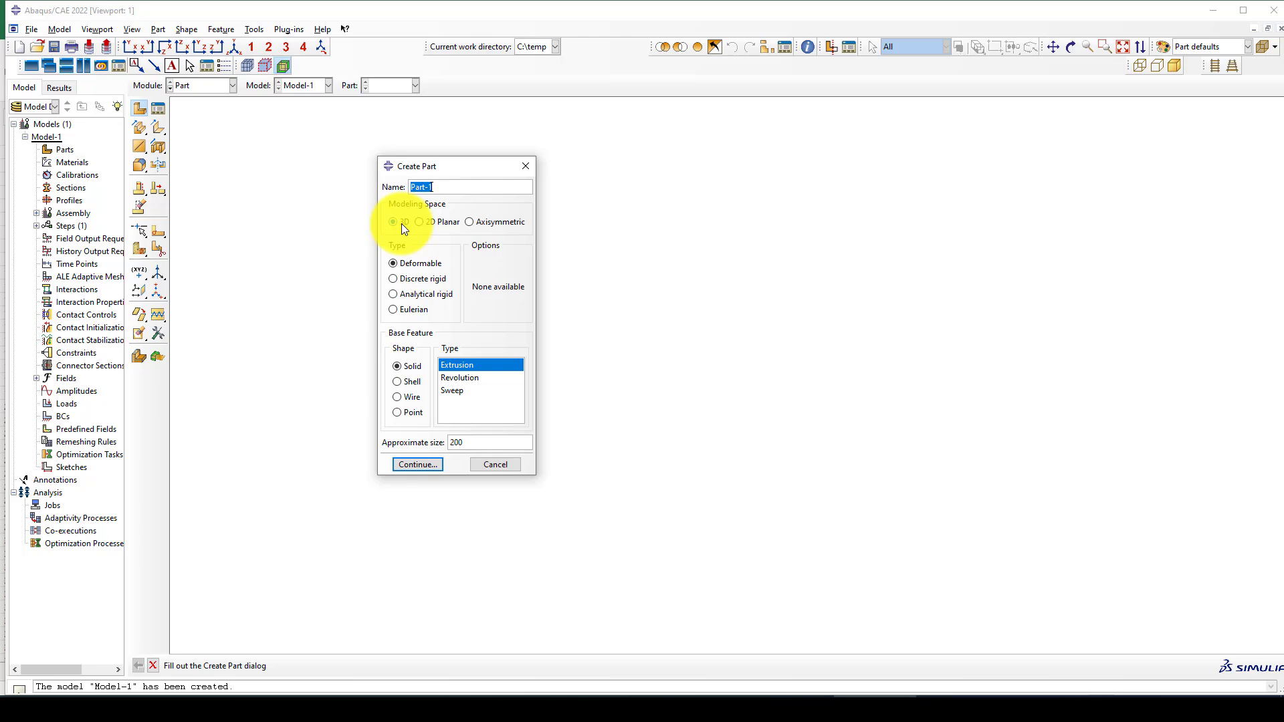
{"action": "type", "text": "2d"}
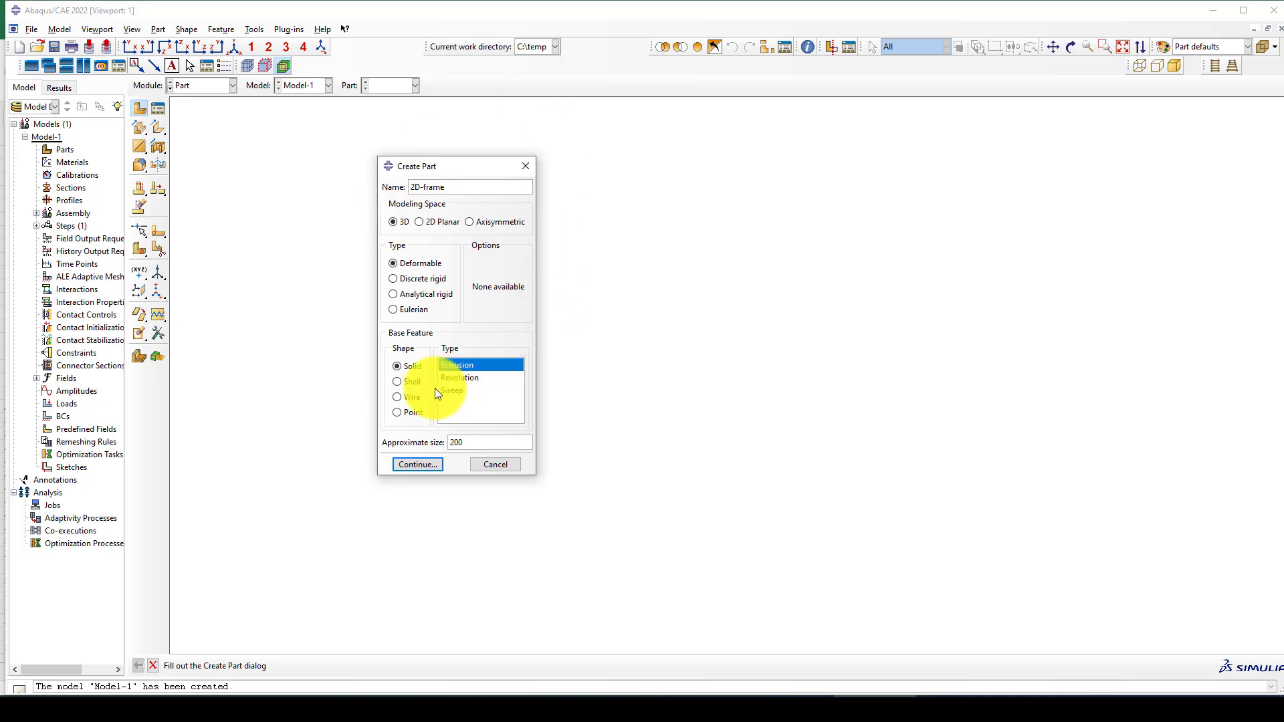
{"action": "left_click", "coordinate": [401, 399]}
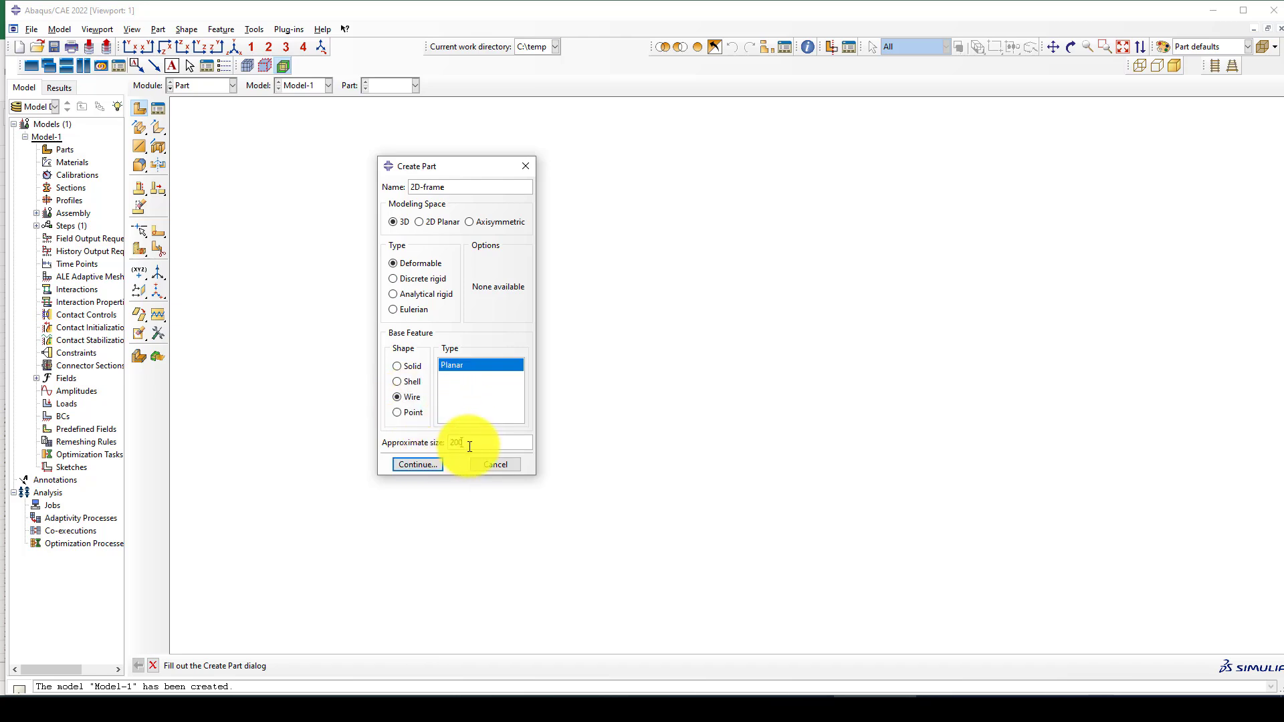
{"action": "left_click_drag", "start_coordinate": [468, 445], "coordinate": [441, 445]}
{"action": "type", "text": "5000"}
{"action": "left_click", "coordinate": [430, 467]}
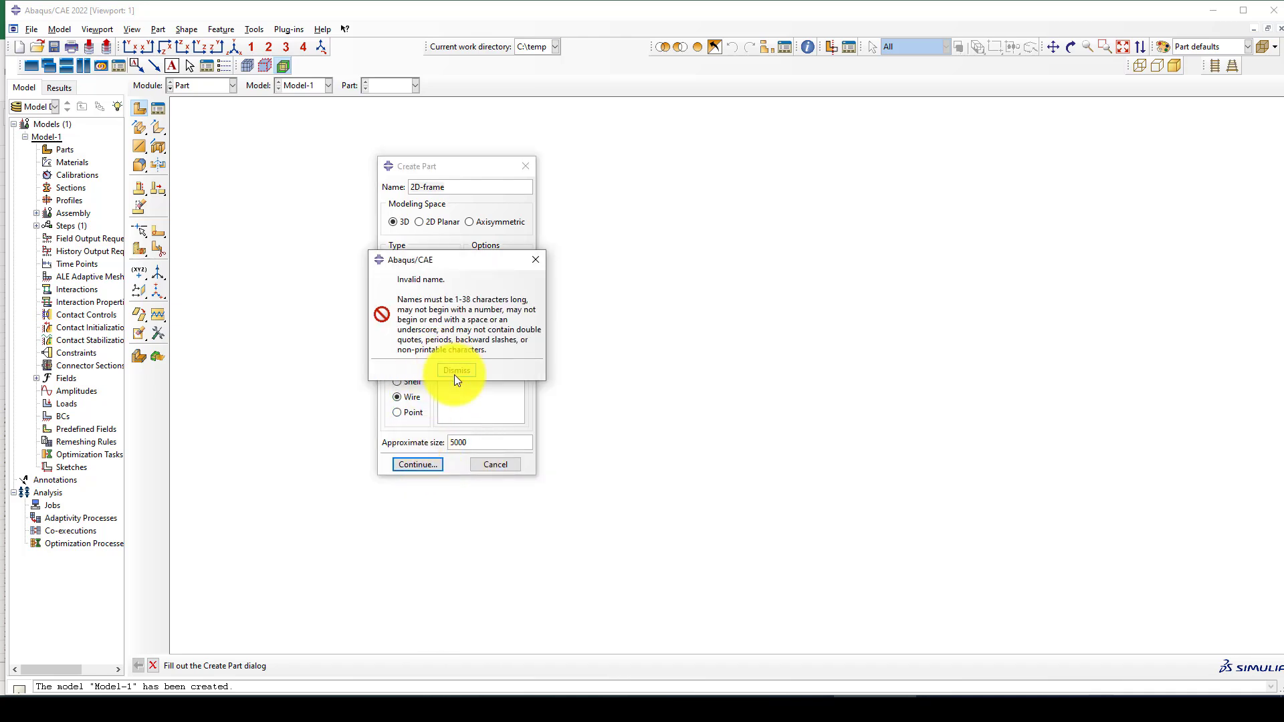
{"action": "left_click", "coordinate": [455, 373]}
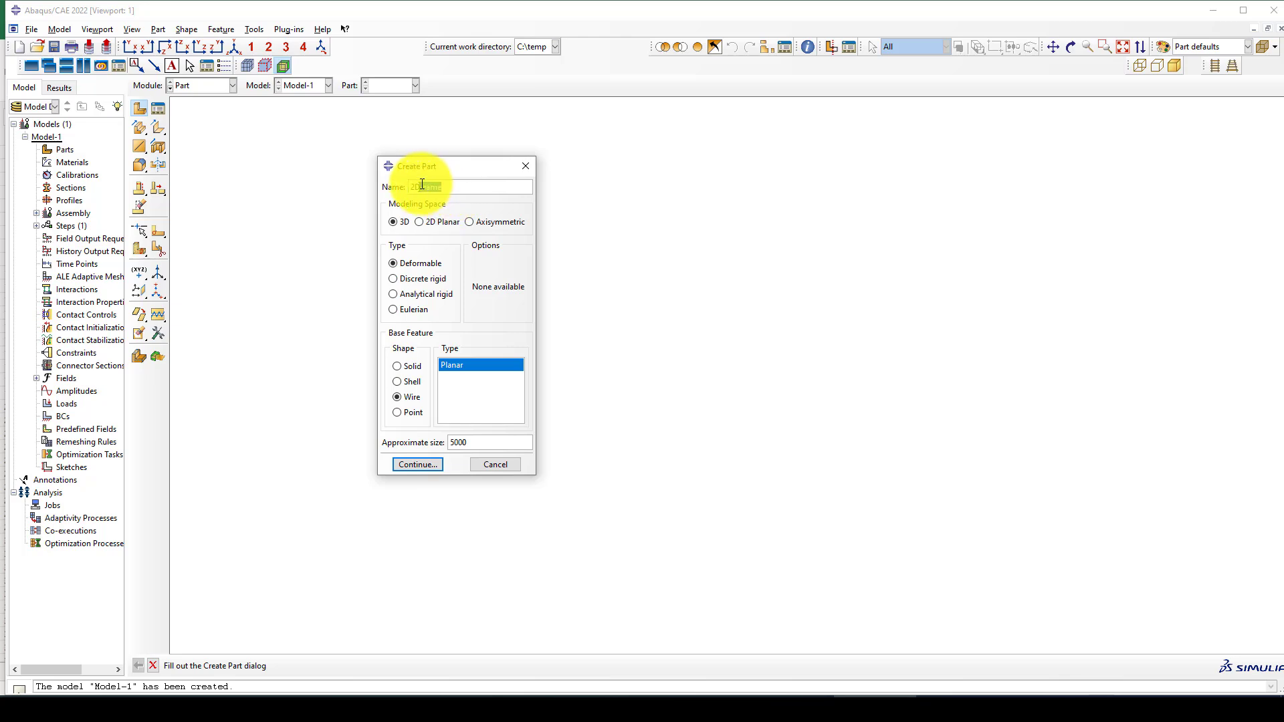
{"action": "key", "text": "BackSpace"}
{"action": "type", "text": "2D_Frame"}
{"action": "left_click", "coordinate": [416, 465]}
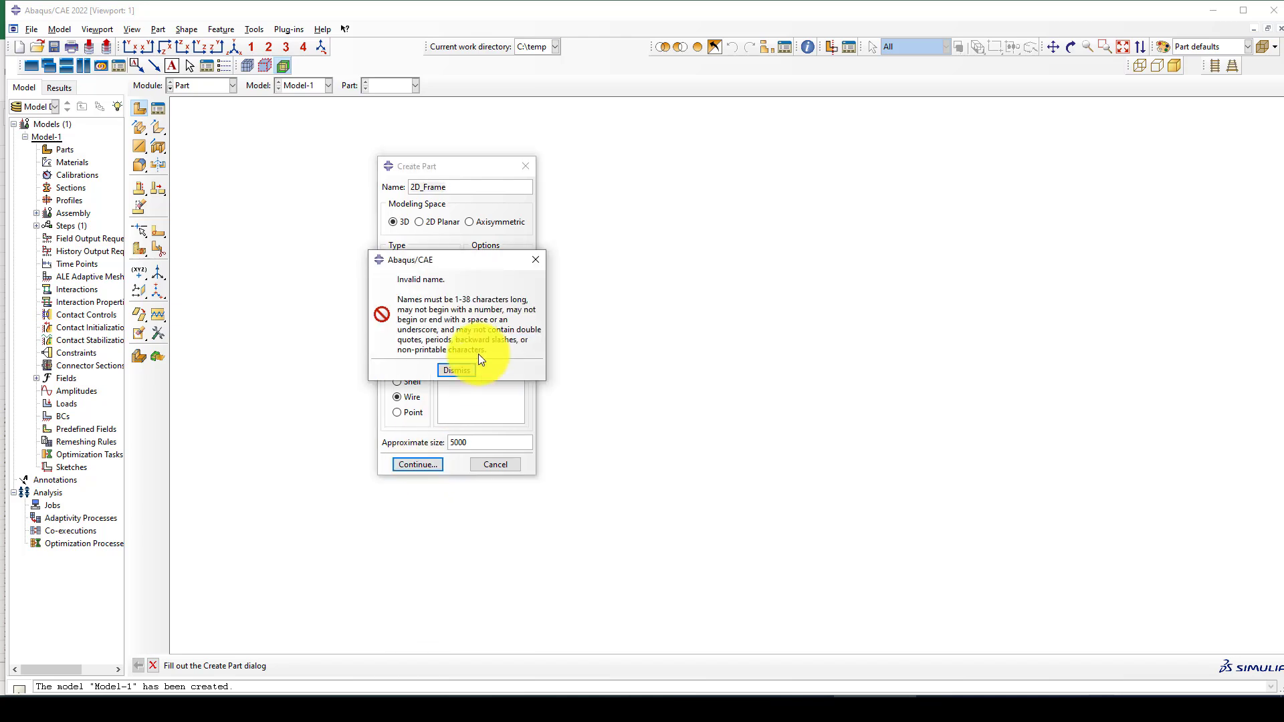
{"action": "left_click", "coordinate": [456, 370]}
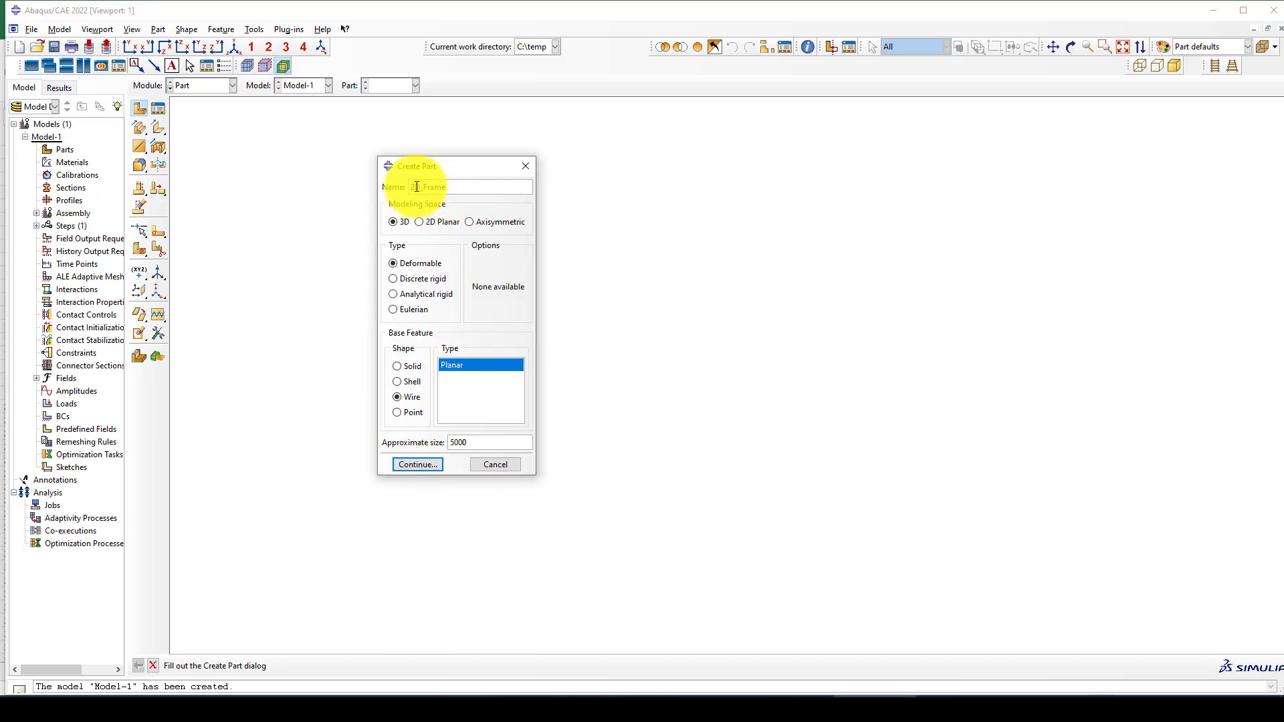
{"action": "left_click", "coordinate": [411, 187]}
{"action": "key", "text": "Delete"}
{"action": "type", "text": "2D"}
{"action": "type", "text": "wo_"}
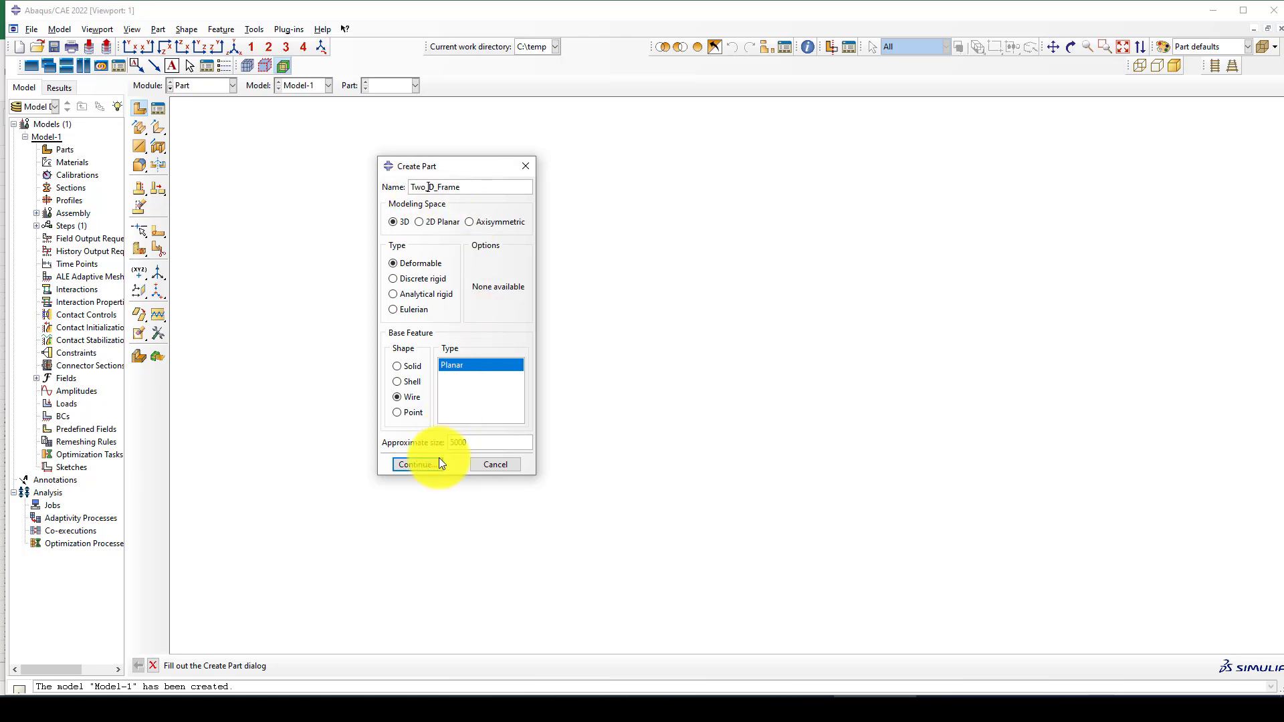
{"action": "left_click", "coordinate": [416, 463]}
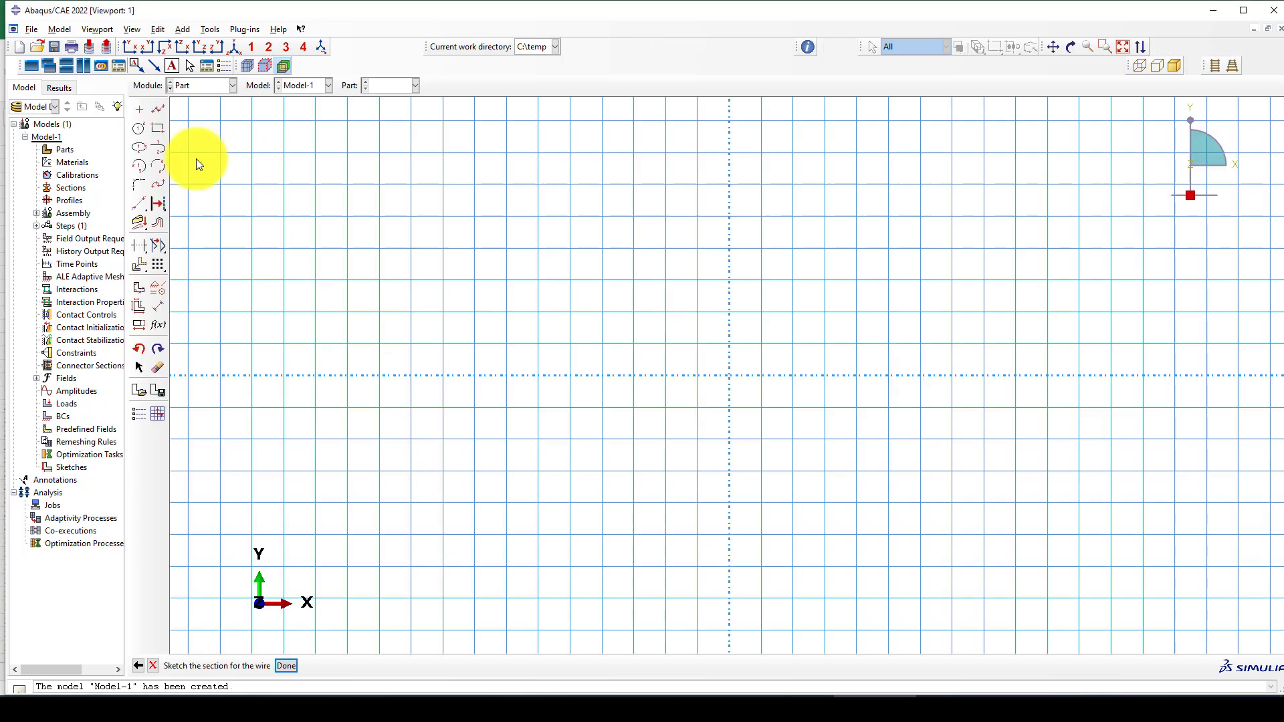
Step: Draw an initial connected line from the origin to typed coordinates, then end it
{"action": "left_click", "coordinate": [158, 127]}
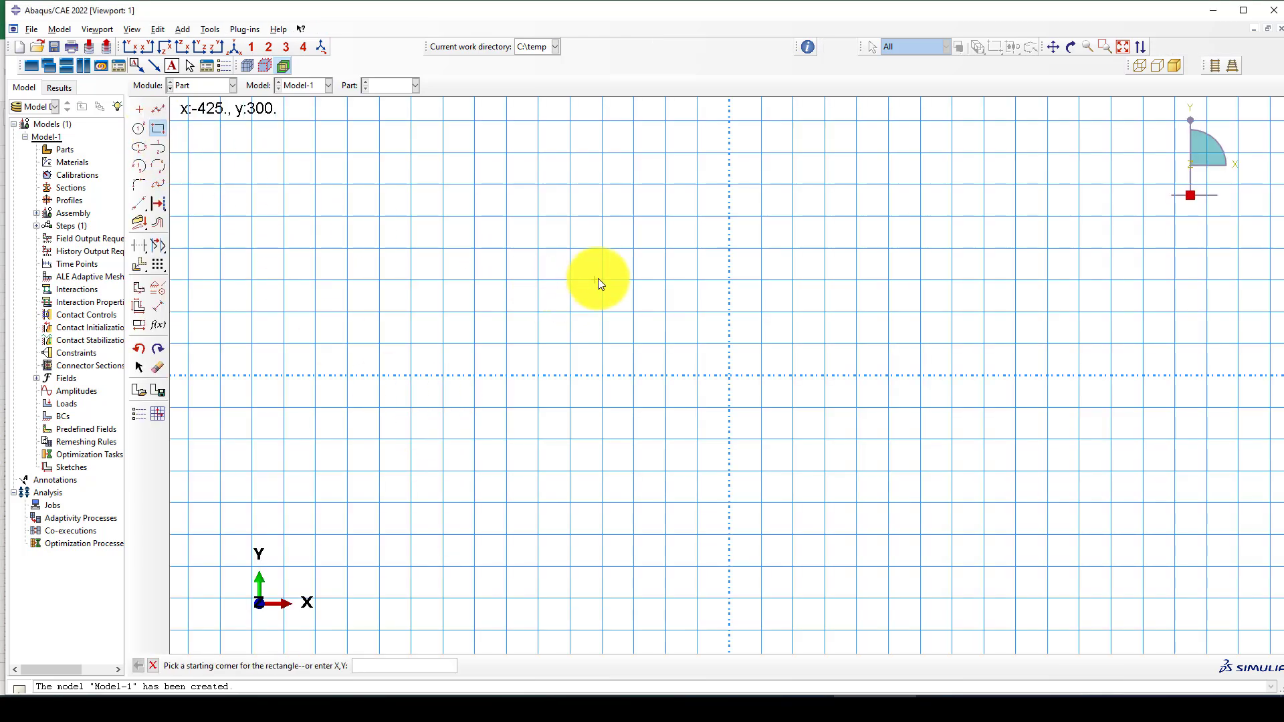
{"action": "scroll", "coordinate": [437, 315], "scroll_direction": "down", "scroll_amount": 2}
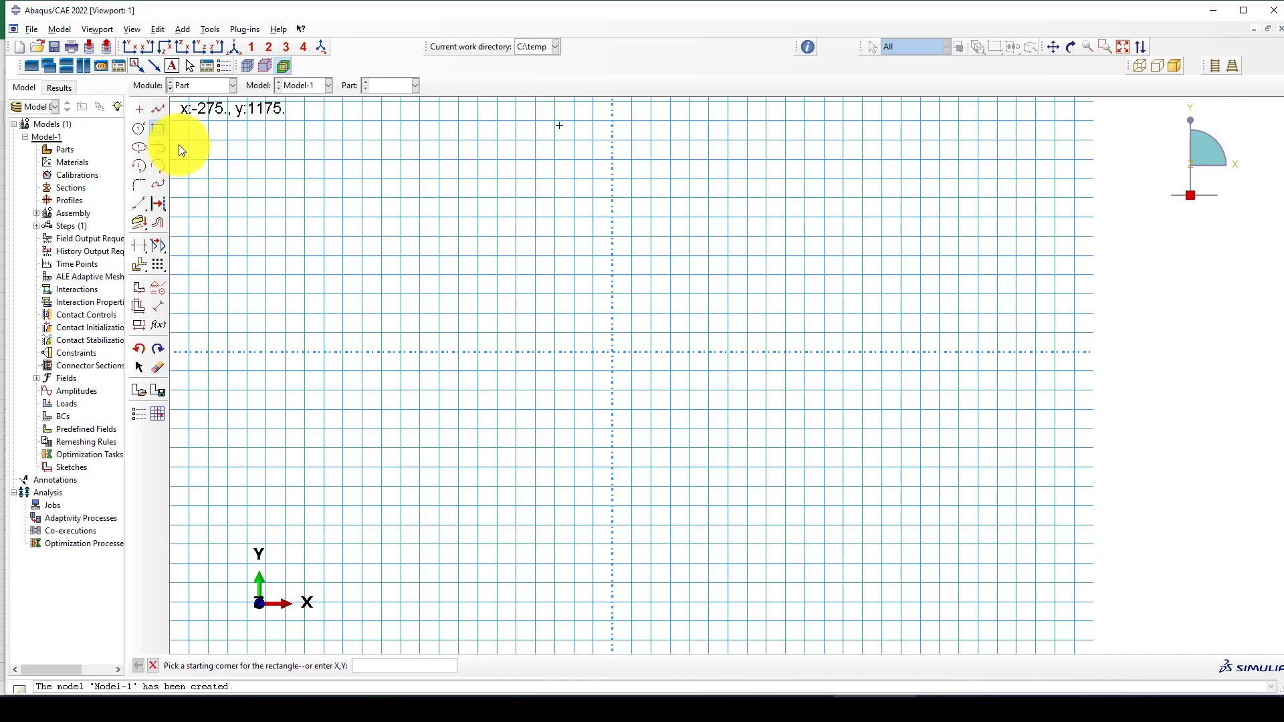
{"action": "left_click", "coordinate": [158, 110]}
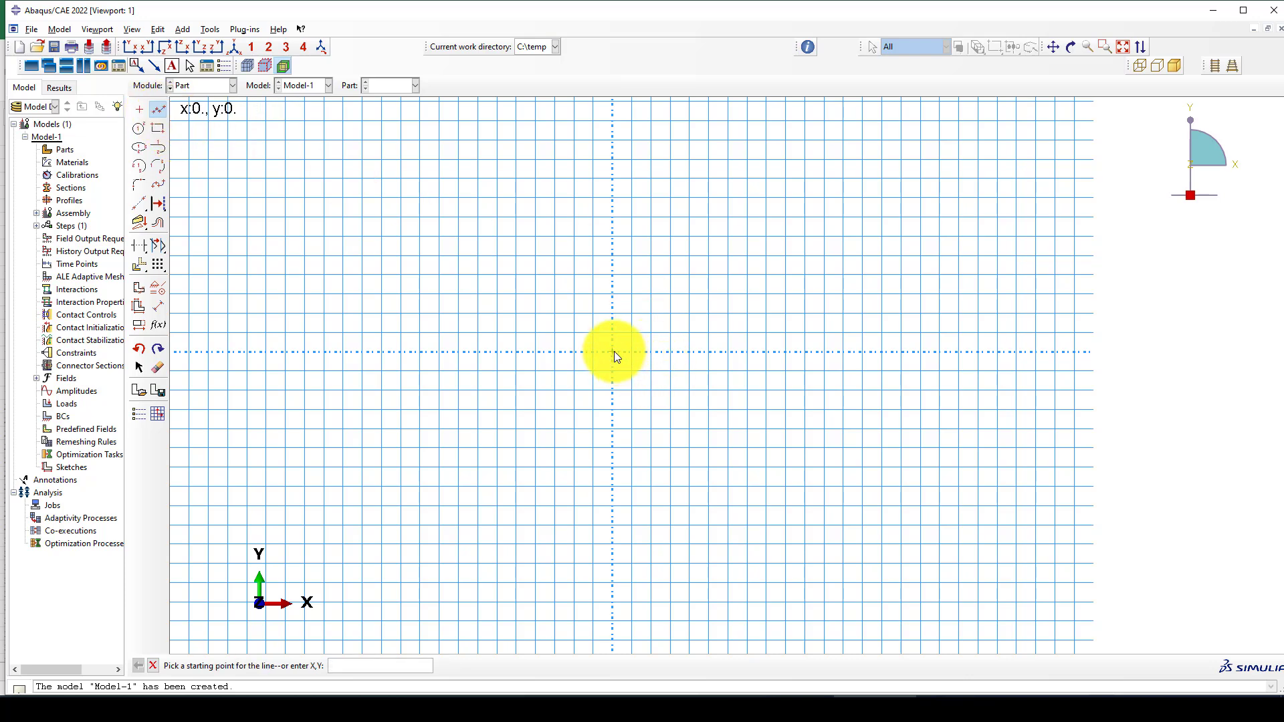
{"action": "type", "text": "0,0"}
{"action": "key", "text": "Return"}
{"action": "type", "text": "3000"}
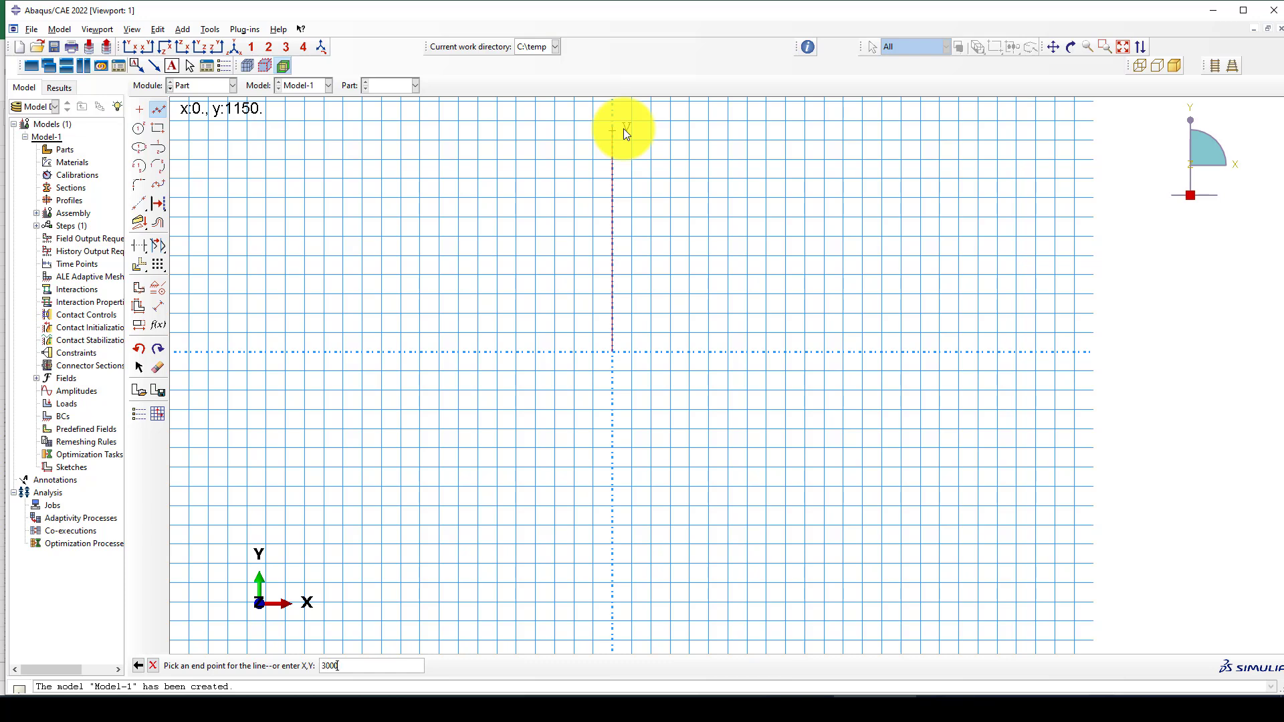
{"action": "key", "text": "Return"}
{"action": "key", "text": "Escape"}
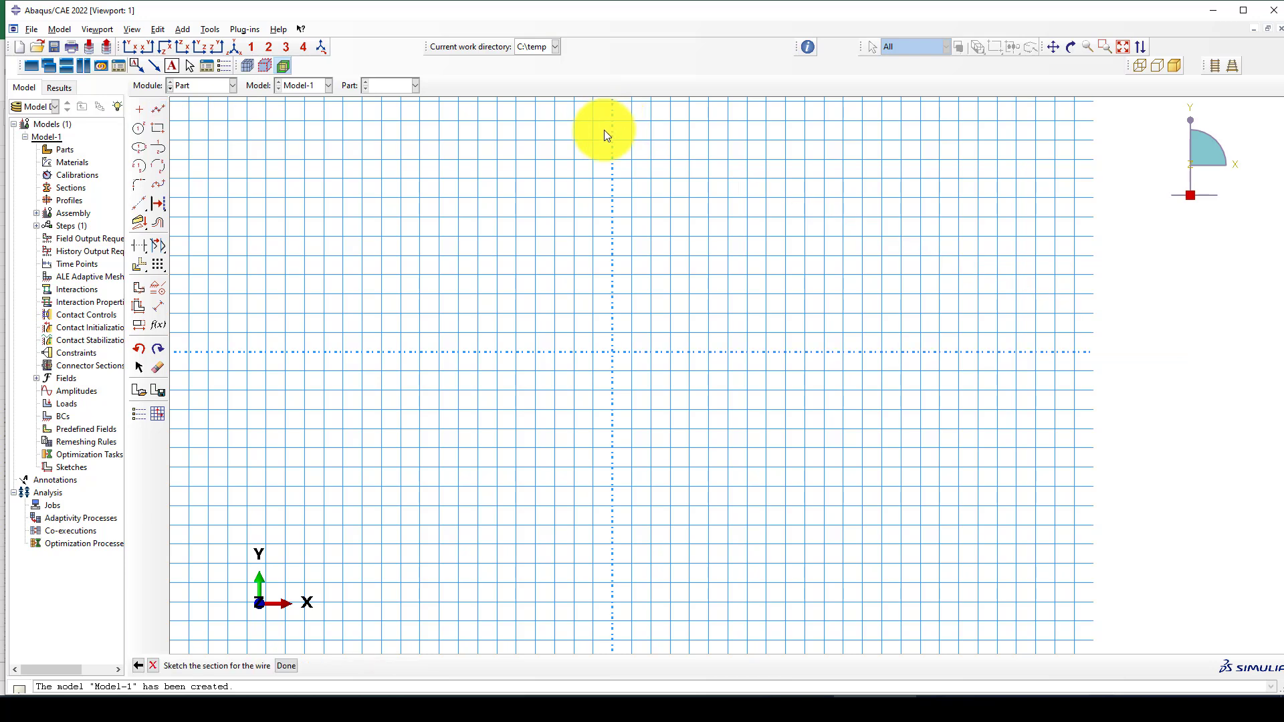
Step: Draw connected lines from the origin through 0,300 and 5000,3000, ending at 5000,0
{"action": "left_click", "coordinate": [158, 111]}
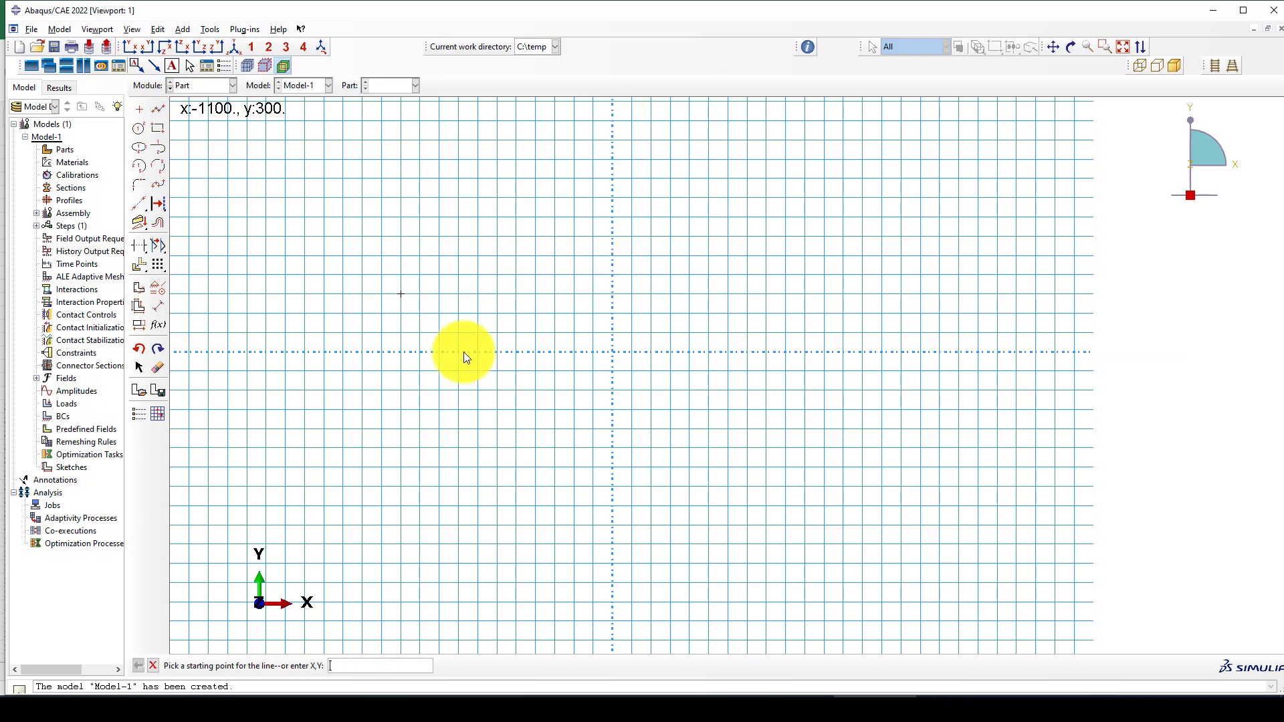
{"action": "type", "text": "0"}
{"action": "key", "text": "Return"}
{"action": "type", "text": "0,3000"}
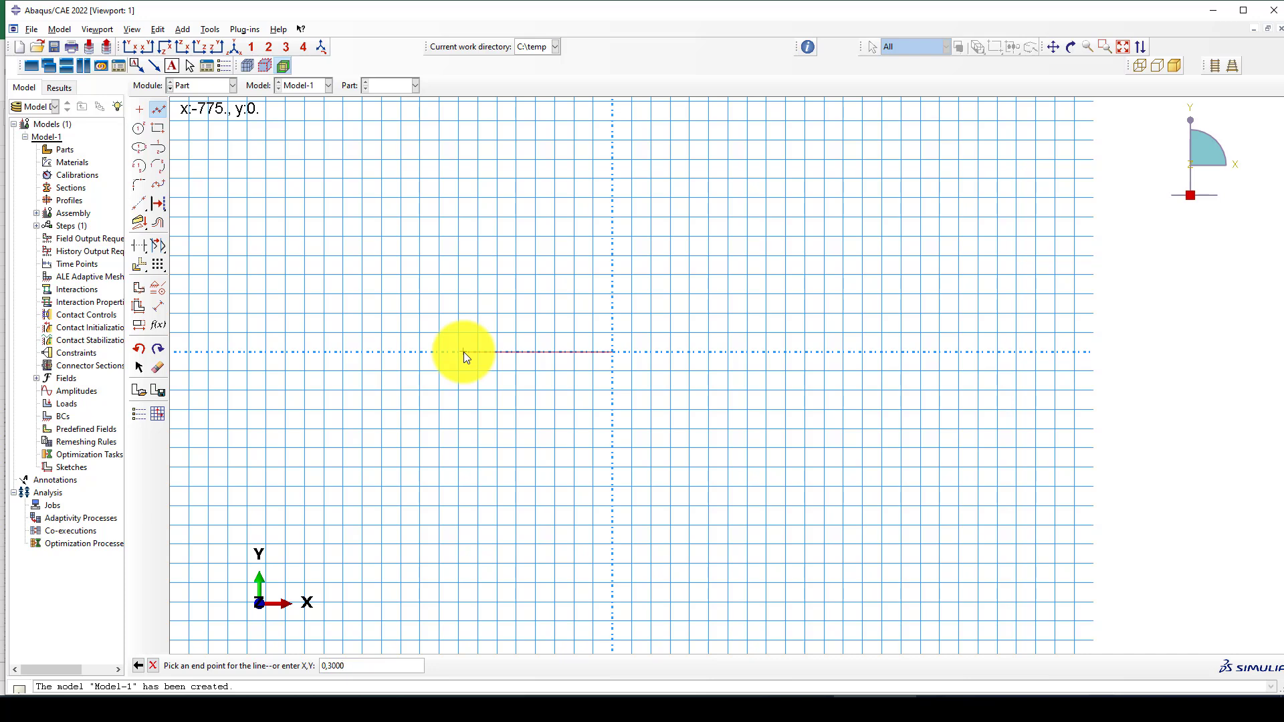
{"action": "key", "text": "Return"}
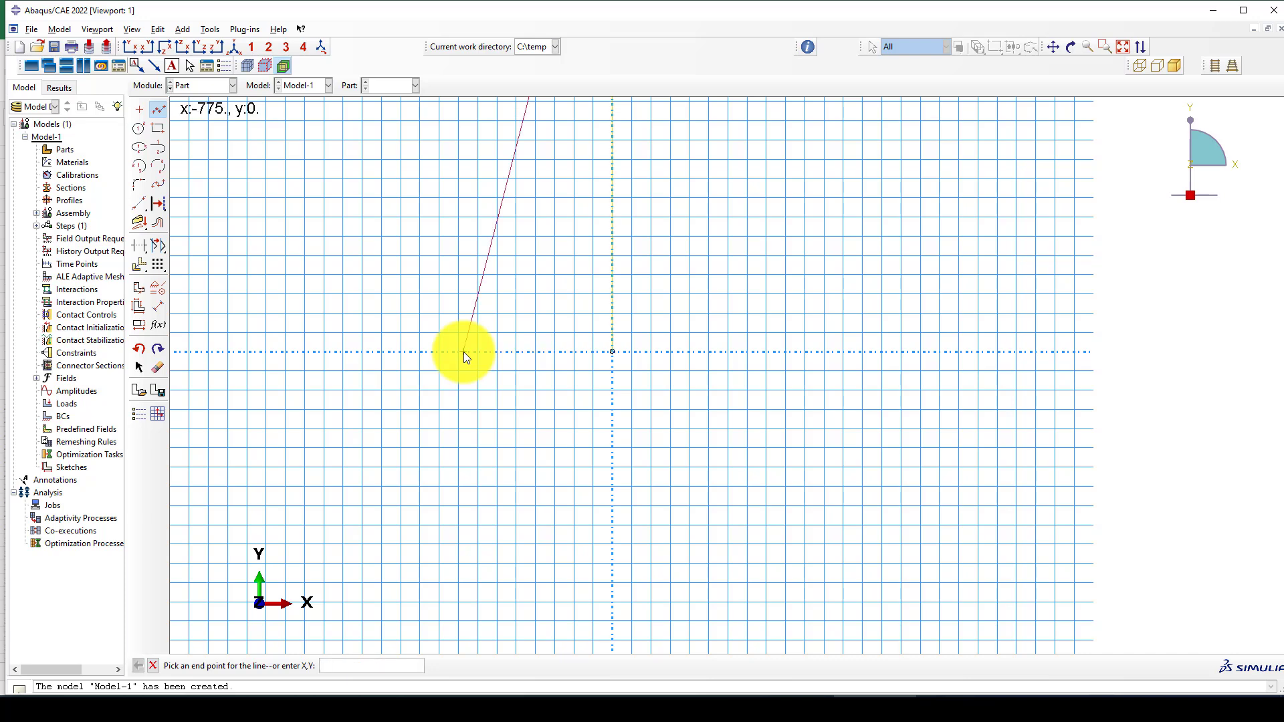
{"action": "scroll", "coordinate": [462, 352], "scroll_direction": "down", "scroll_amount": 1}
{"action": "scroll", "coordinate": [462, 352], "scroll_direction": "down", "scroll_amount": 3}
{"action": "type", "text": "5000,3000"}
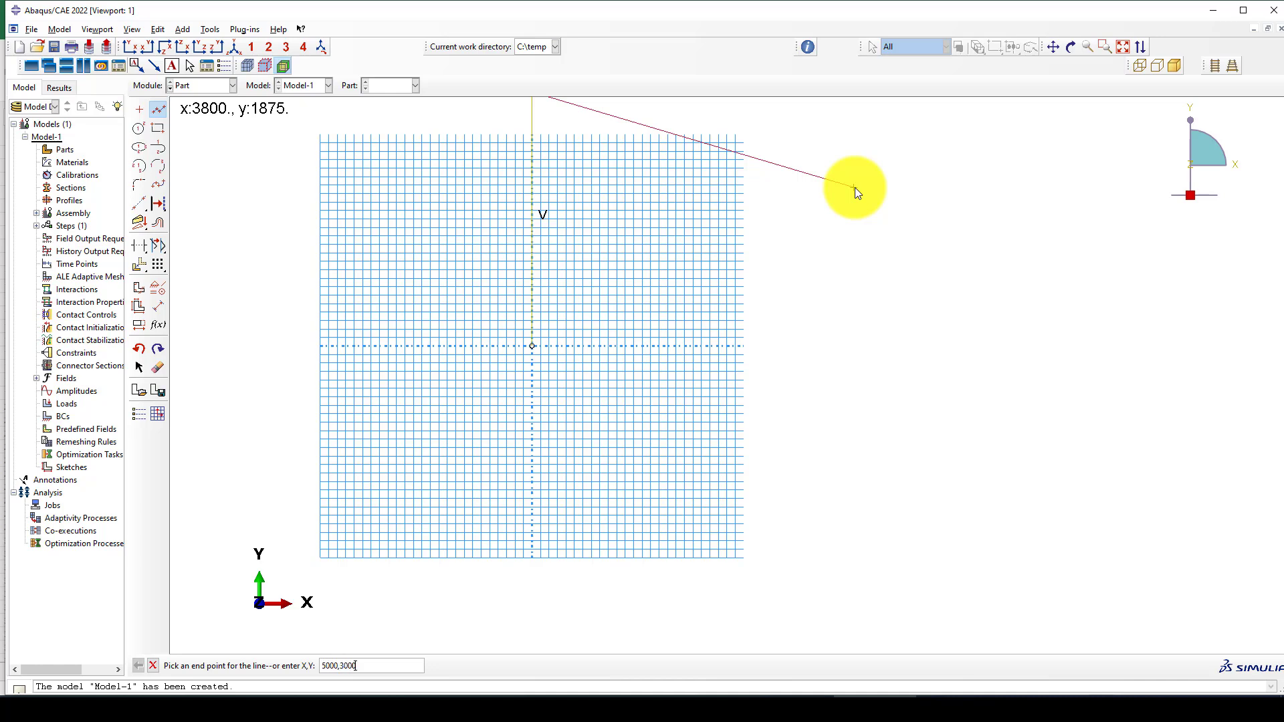
{"action": "key", "text": "Return"}
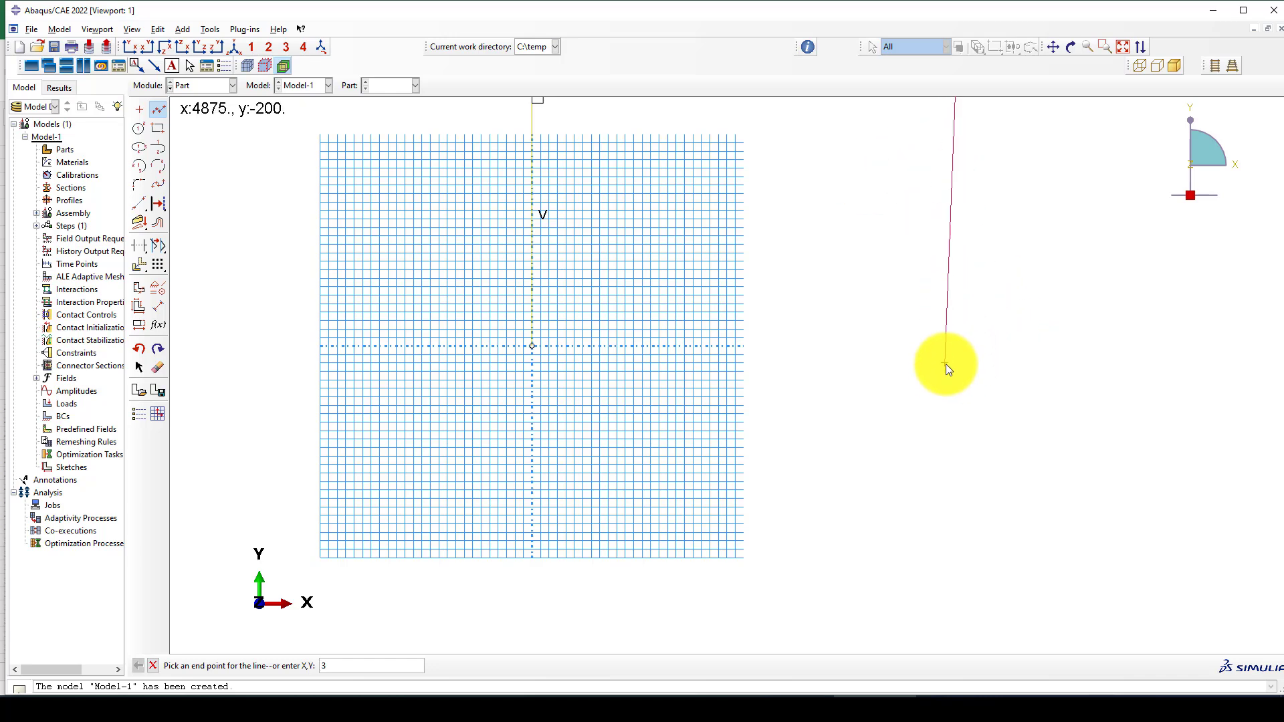
{"action": "type", "text": "000,"}
{"action": "type", "text": "0"}
{"action": "key", "text": "Return"}
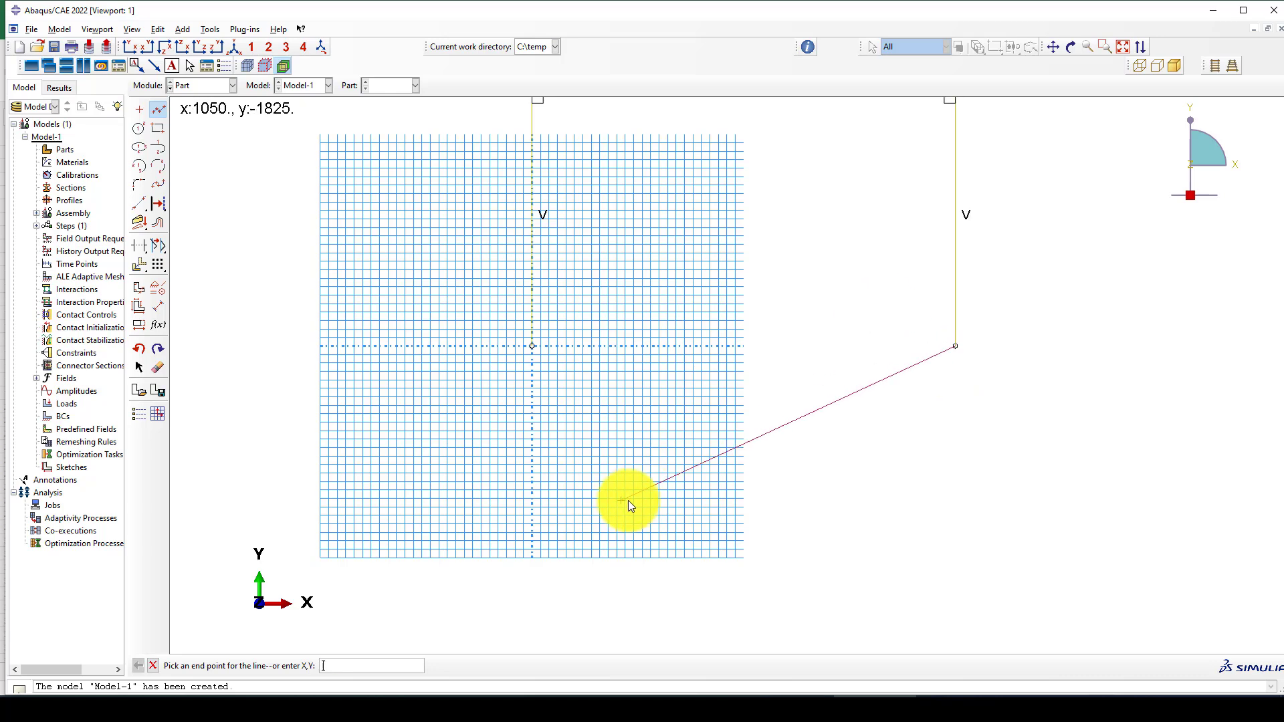
{"action": "key", "text": "Escape"}
{"action": "scroll", "coordinate": [698, 466], "scroll_direction": "down", "scroll_amount": 2}
{"action": "scroll", "coordinate": [697, 460], "scroll_direction": "down", "scroll_amount": 2}
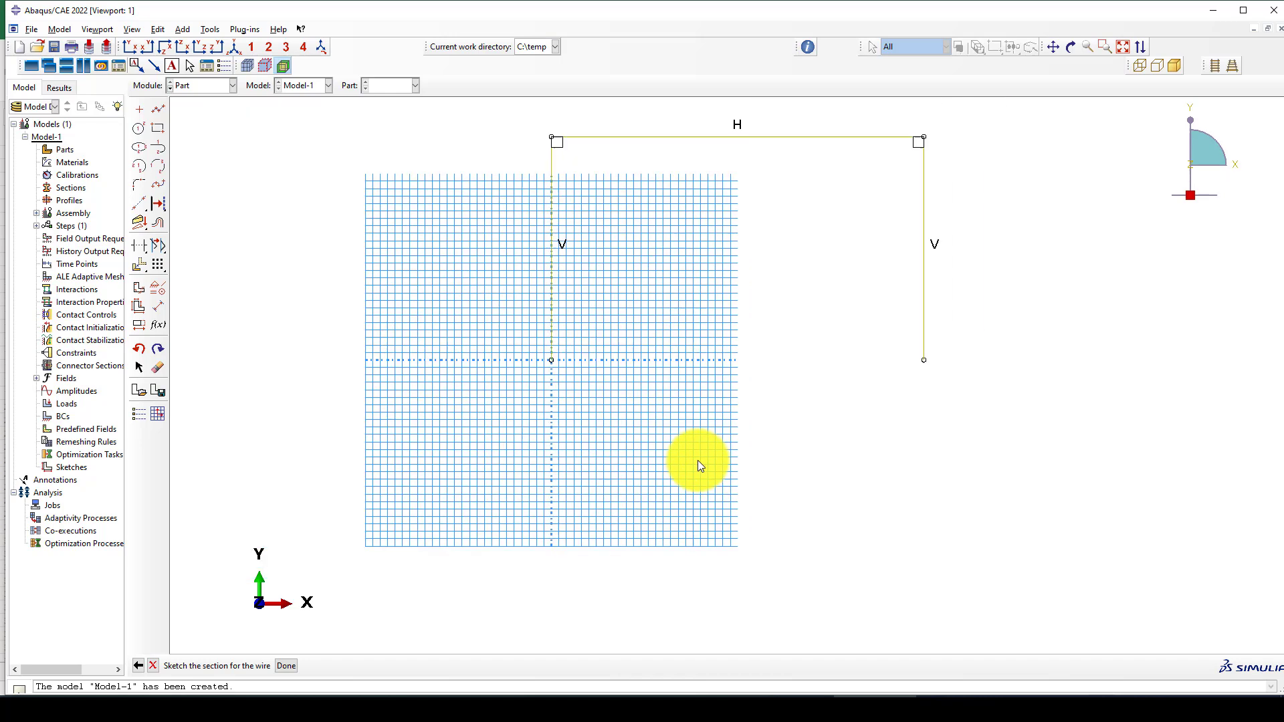
{"action": "scroll", "coordinate": [792, 337], "scroll_direction": "down", "scroll_amount": 2}
{"action": "scroll", "coordinate": [902, 201], "scroll_direction": "down", "scroll_amount": 1}
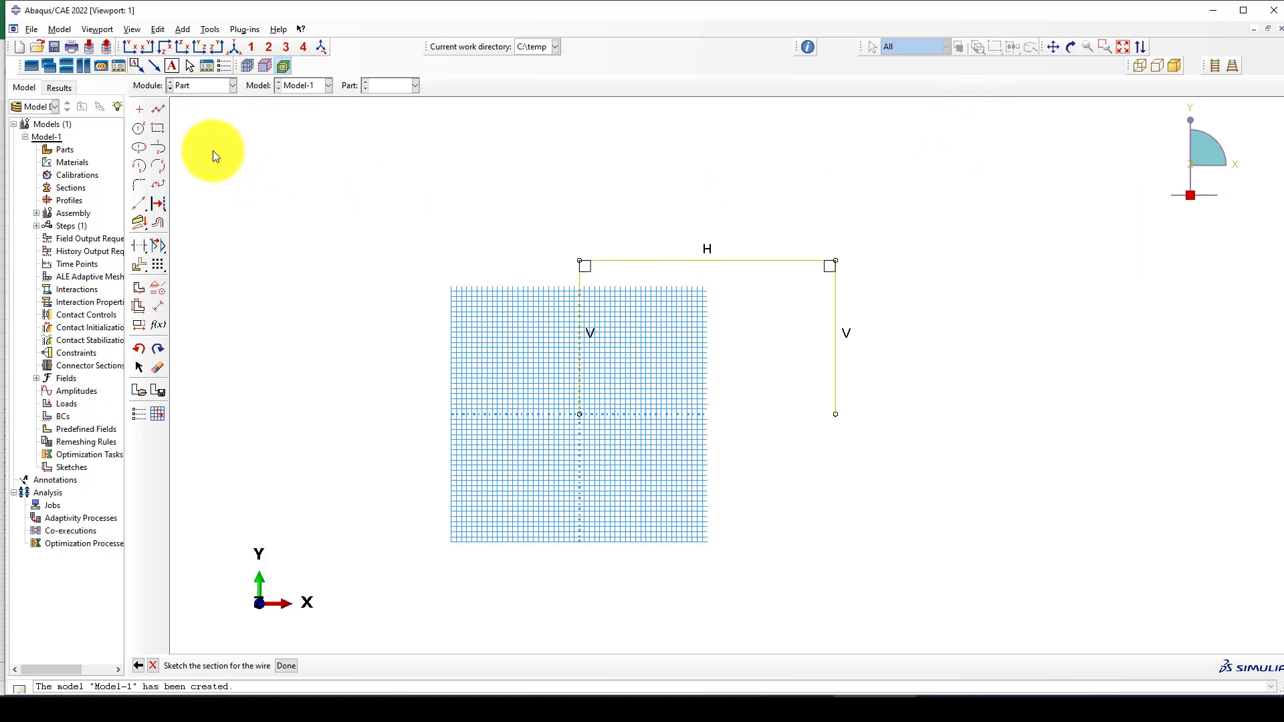
Step: Copy all first-storey lines from the origin up to the top vertex as a second storey
{"action": "left_click", "coordinate": [139, 265]}
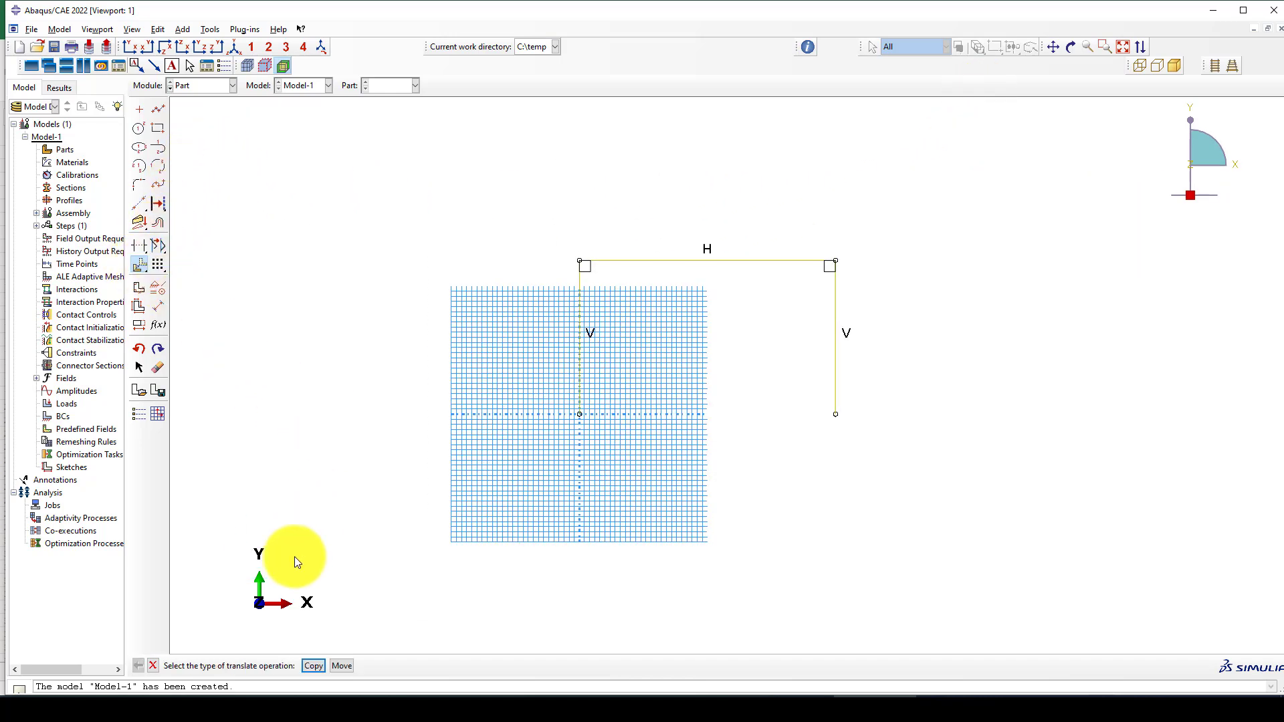
{"action": "left_click", "coordinate": [317, 666]}
{"action": "left_click_drag", "start_coordinate": [919, 223], "coordinate": [439, 378]}
{"action": "key", "text": "Return"}
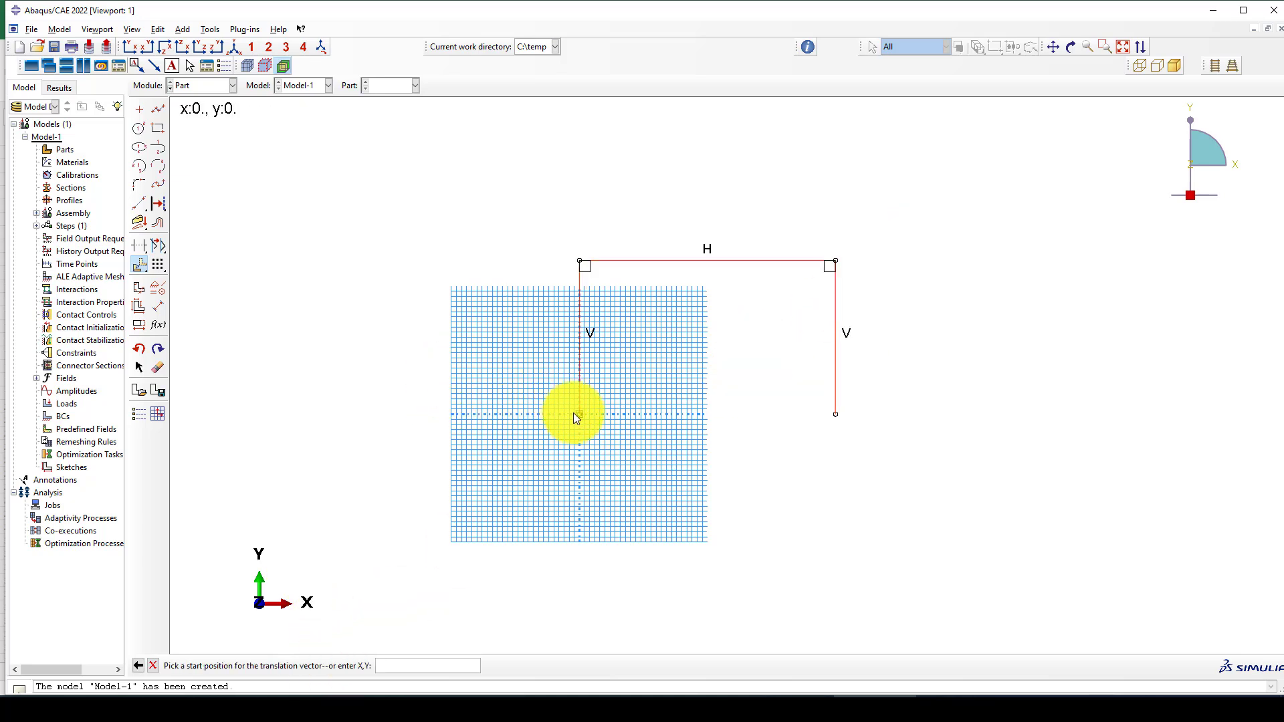
{"action": "left_click", "coordinate": [578, 413]}
{"action": "left_click", "coordinate": [578, 267]}
{"action": "key", "text": "Escape"}
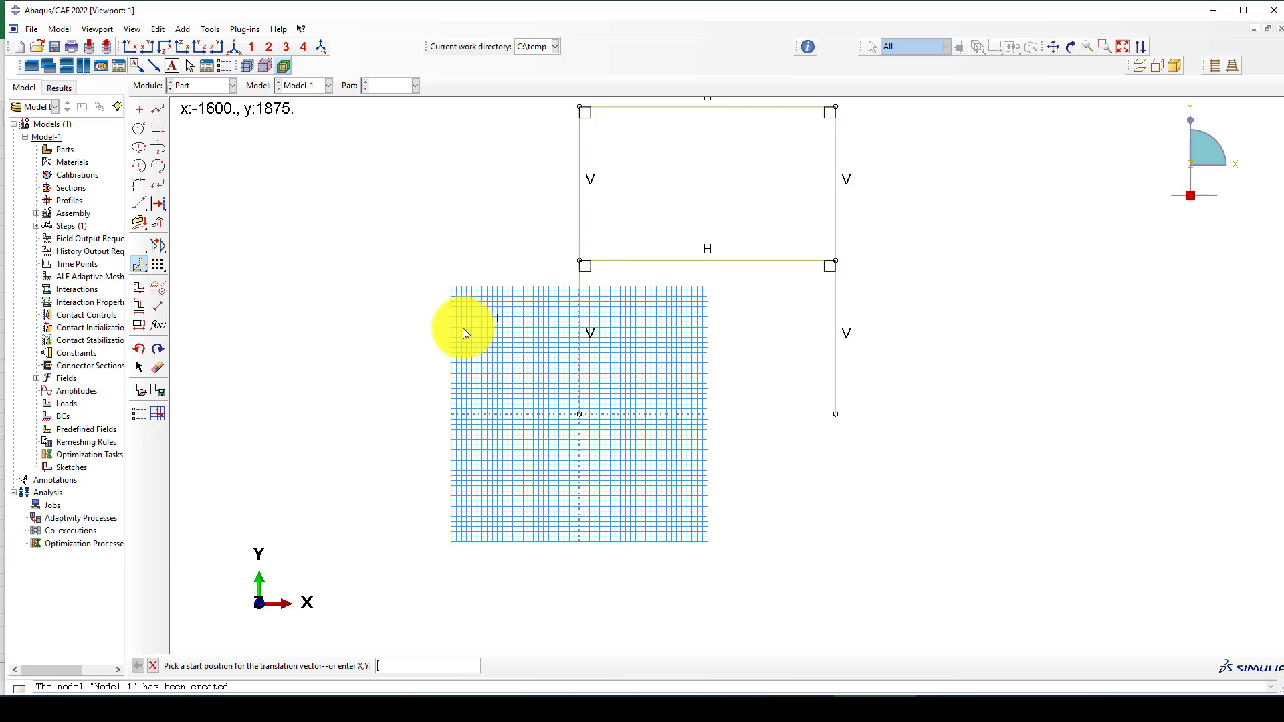
{"action": "mouse_move", "coordinate": [576, 348]}
{"action": "left_mouse_down", "text": "ctrl+alt"}
{"action": "mouse_move", "coordinate": [551, 353]}
{"action": "mouse_move", "coordinate": [684, 359]}
{"action": "left_mouse_up", "text": "ctrl+alt"}
Step: Finish the frame part, switch to the Property module, and copy Q235 steel from the material library
{"action": "left_click", "coordinate": [290, 665]}
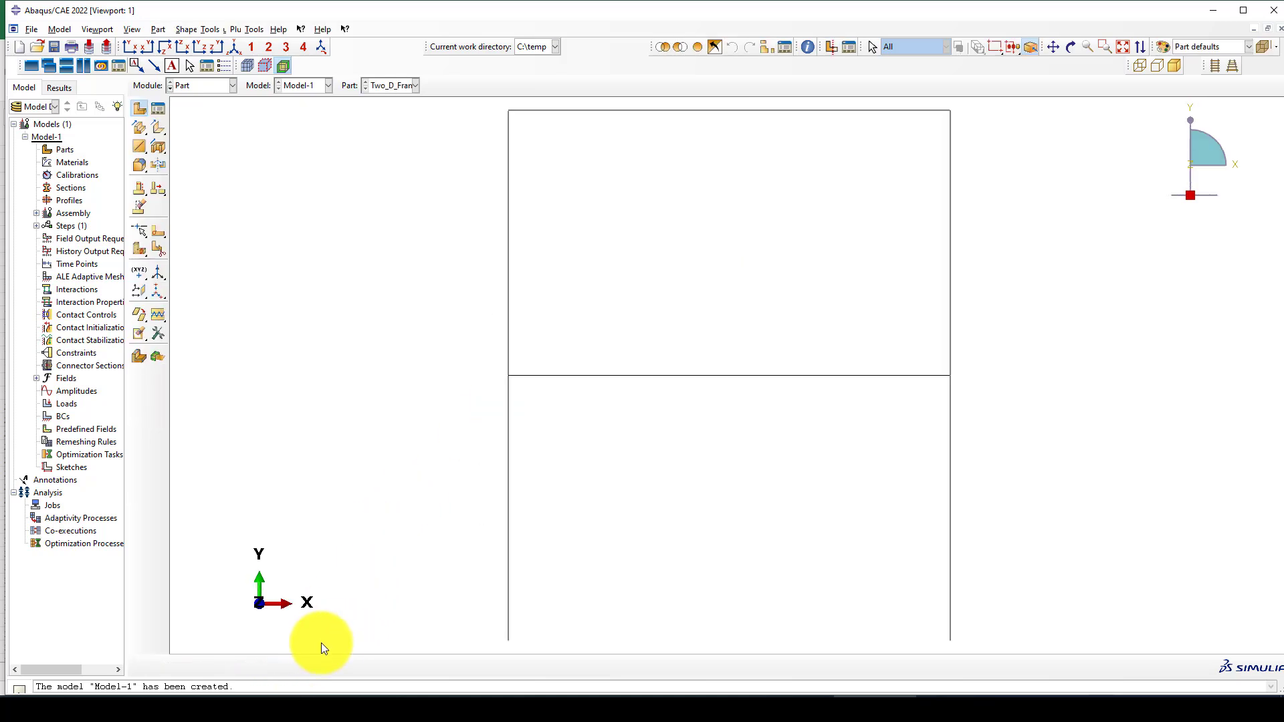
{"action": "left_click", "coordinate": [203, 88]}
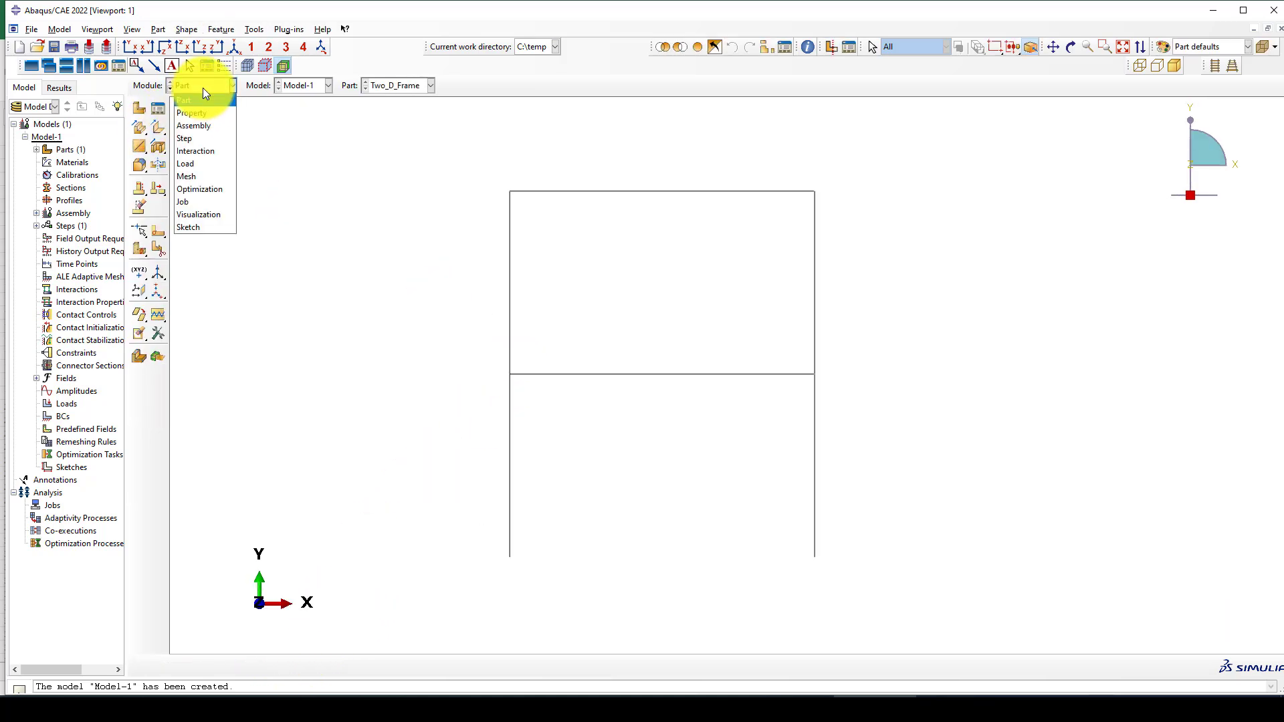
{"action": "left_click", "coordinate": [202, 110]}
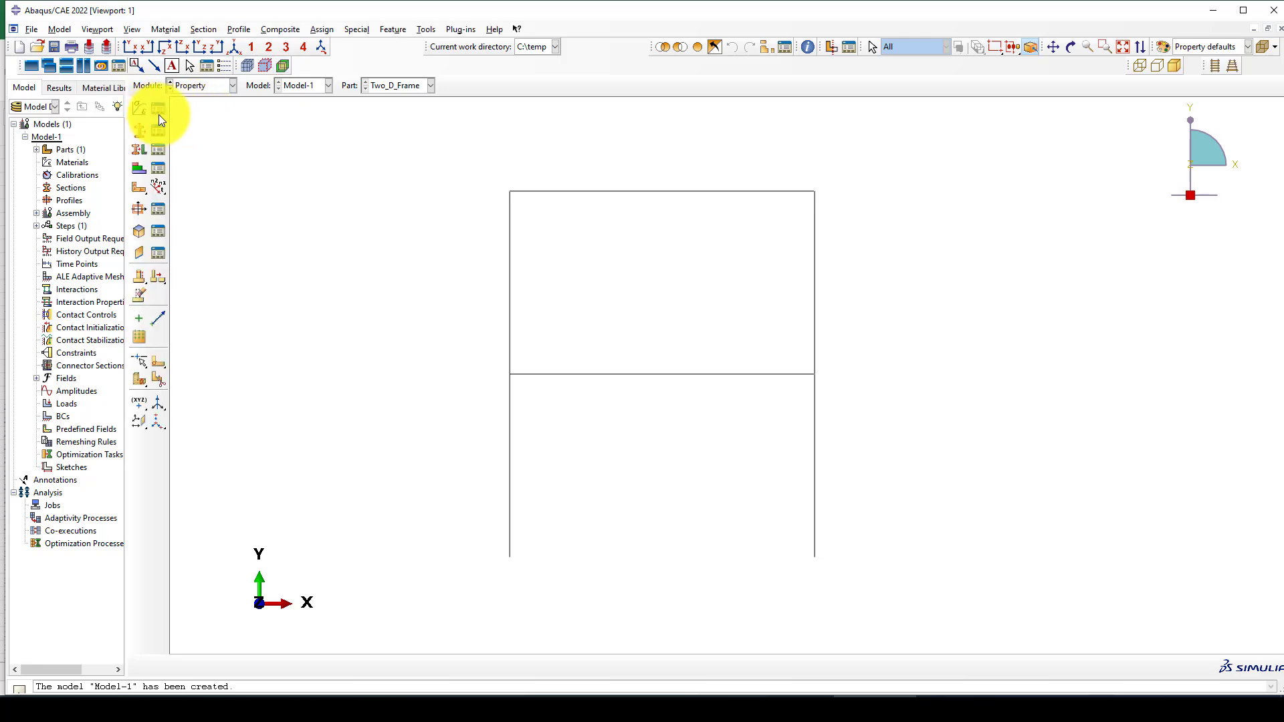
{"action": "left_click", "coordinate": [117, 90]}
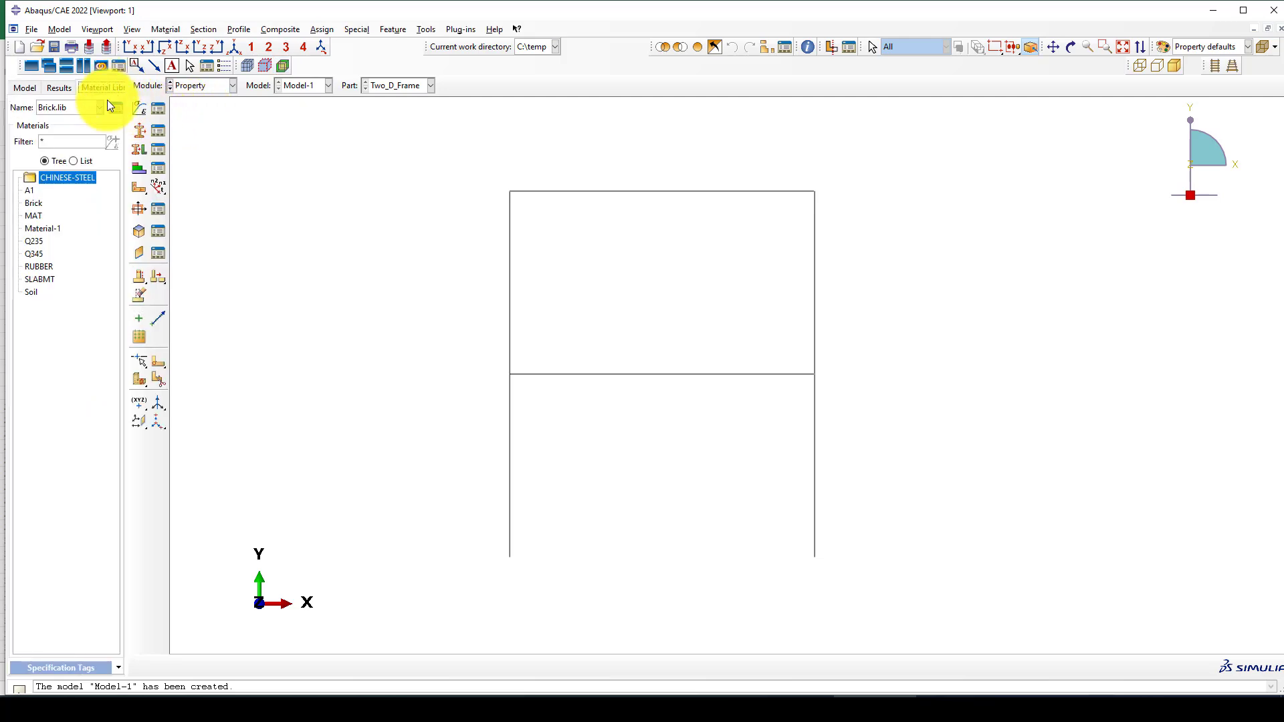
{"action": "left_click", "coordinate": [115, 109]}
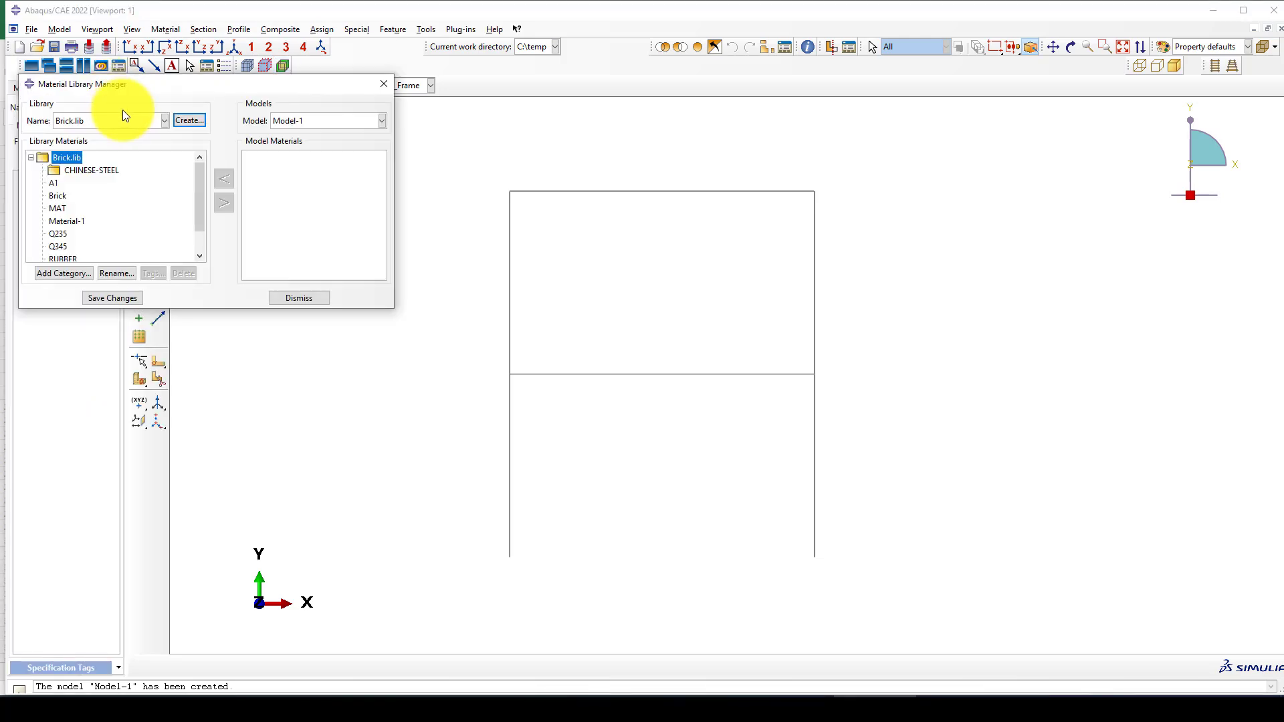
{"action": "left_click", "coordinate": [58, 237]}
{"action": "left_click", "coordinate": [223, 204]}
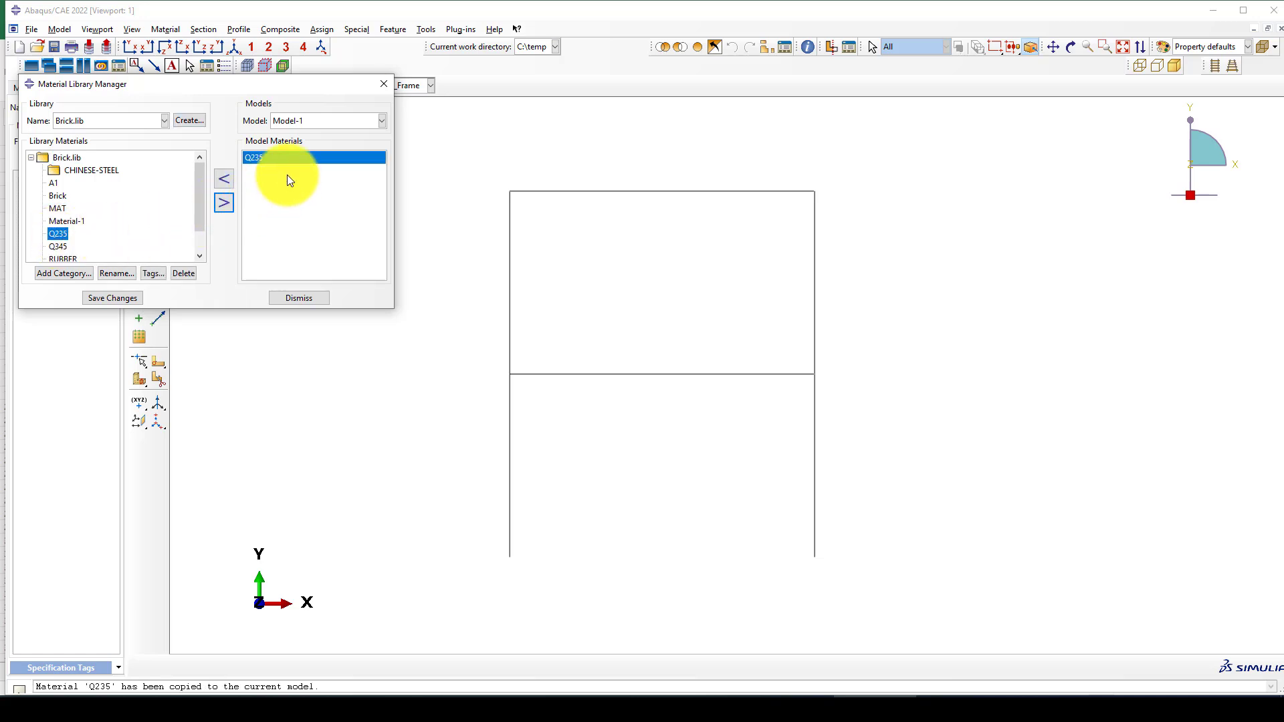
{"action": "left_click", "coordinate": [292, 297]}
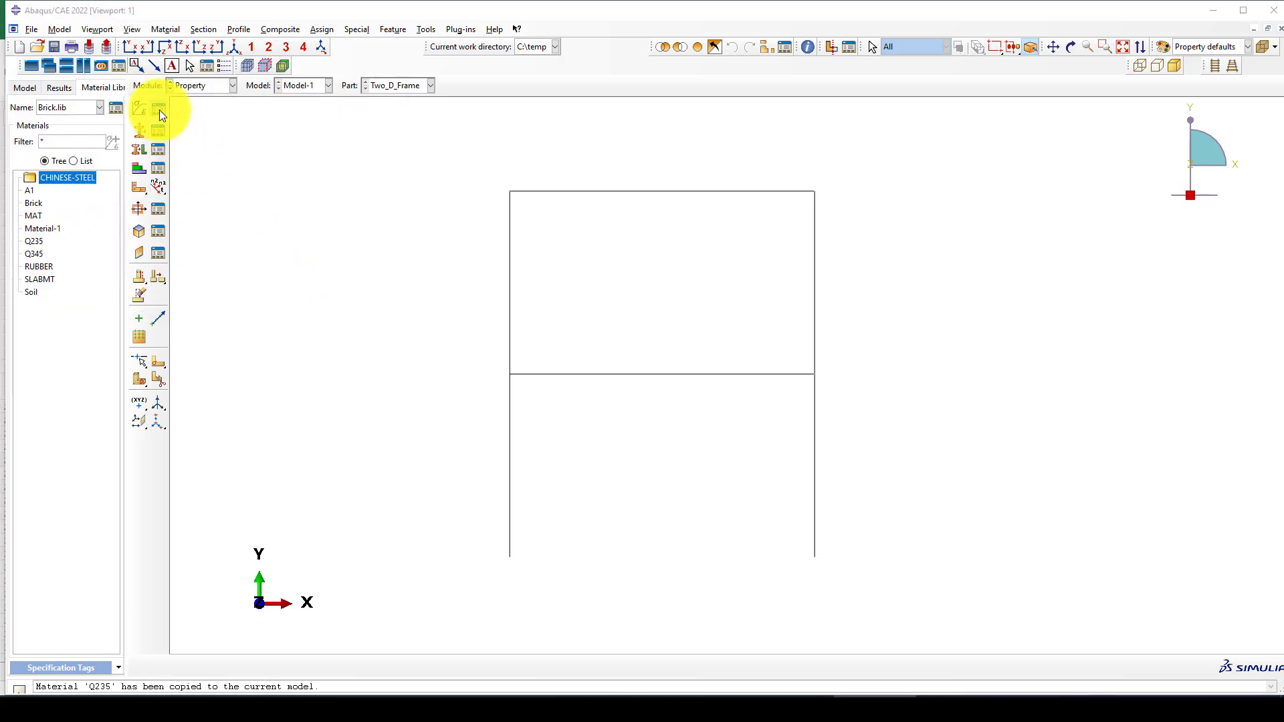
Step: Review Q235's density, elastic and plastic hardening data in the Material Manager
{"action": "left_click", "coordinate": [160, 109]}
{"action": "left_click", "coordinate": [532, 205]}
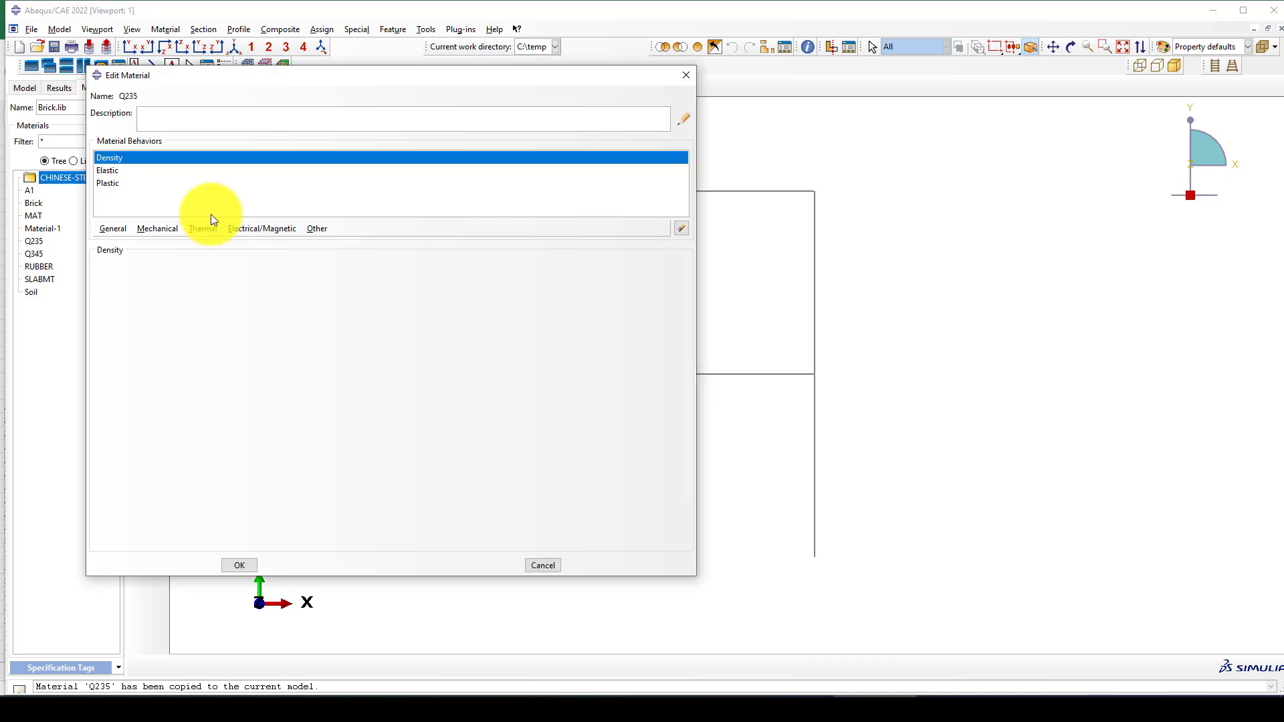
{"action": "left_click", "coordinate": [113, 169]}
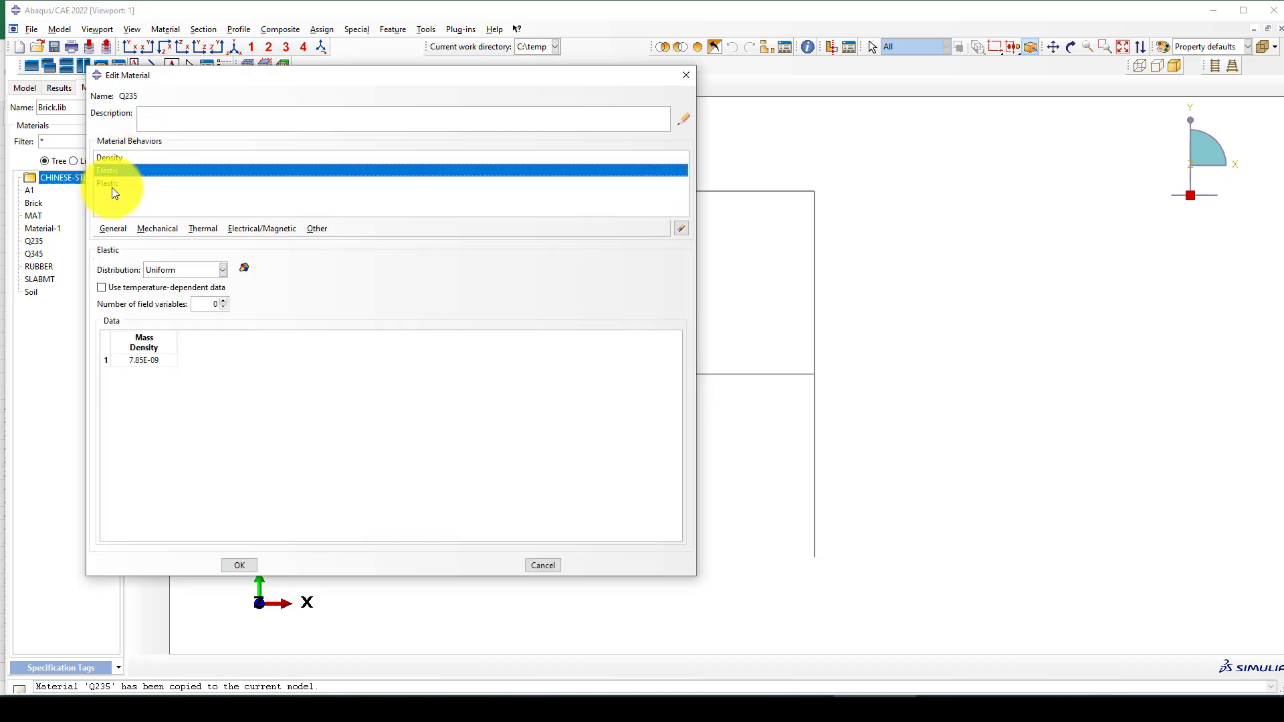
{"action": "left_click", "coordinate": [106, 186]}
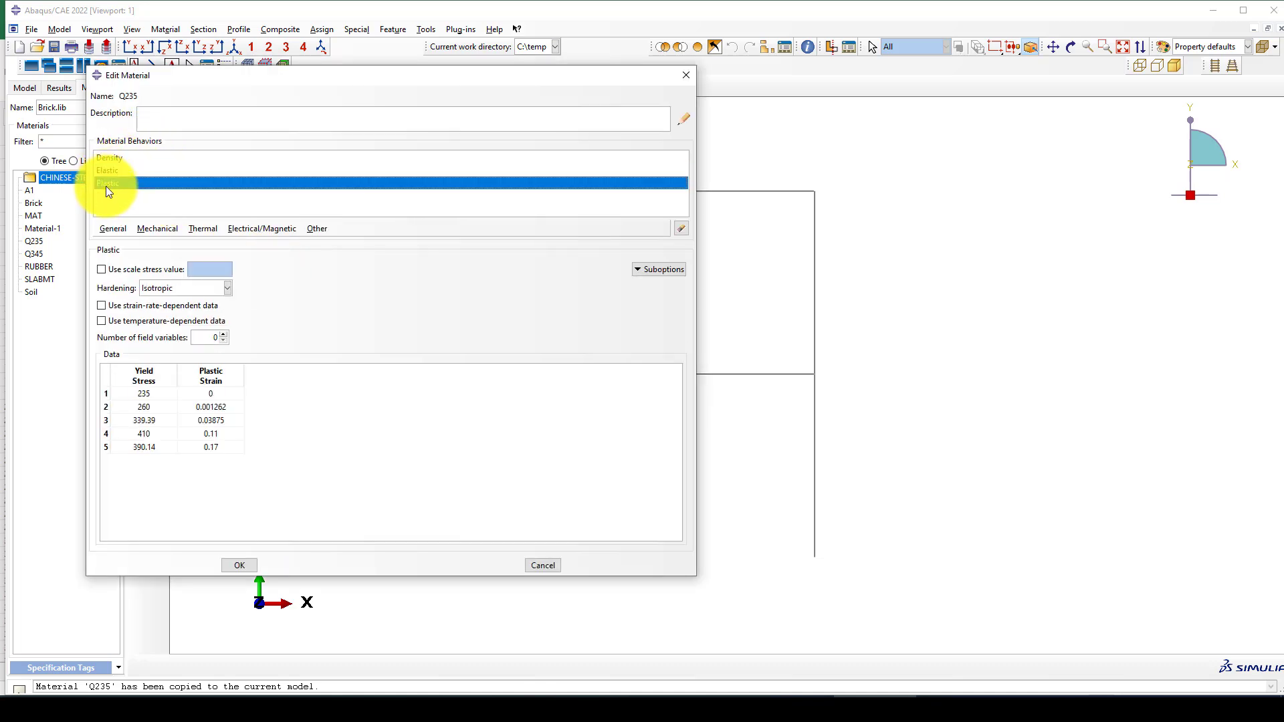
{"action": "left_click", "coordinate": [241, 565]}
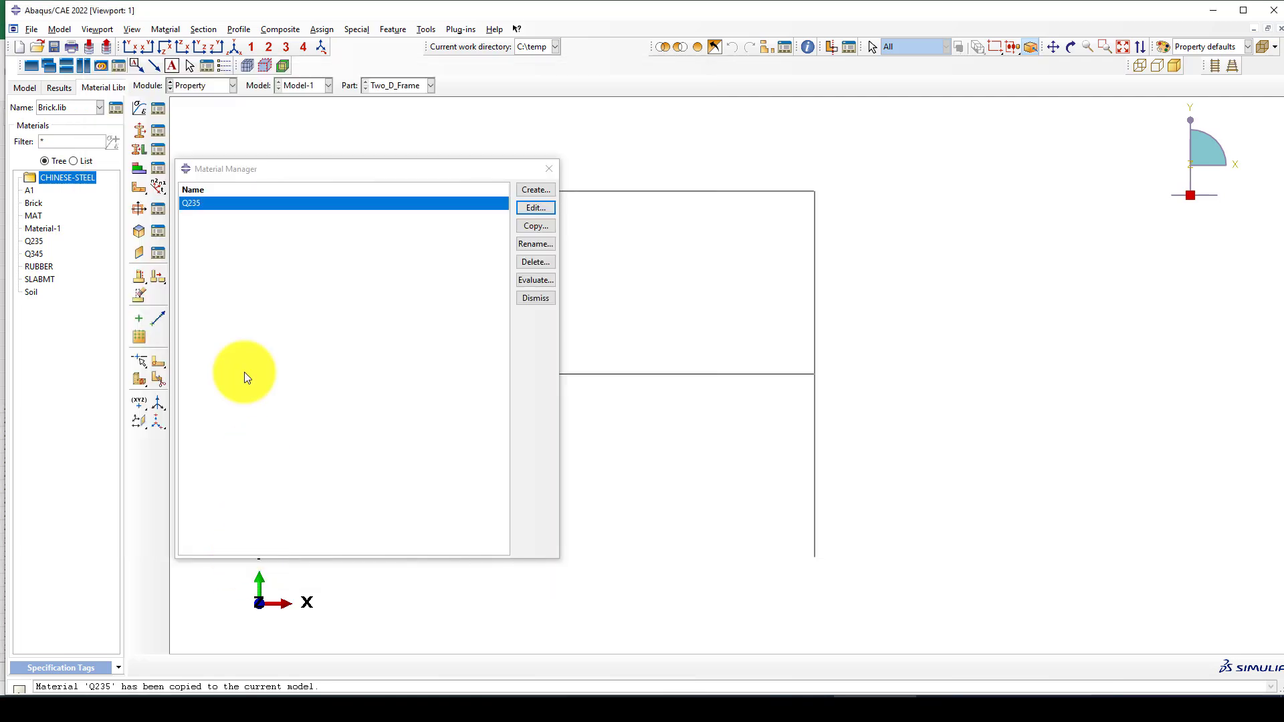
{"action": "left_click", "coordinate": [552, 168]}
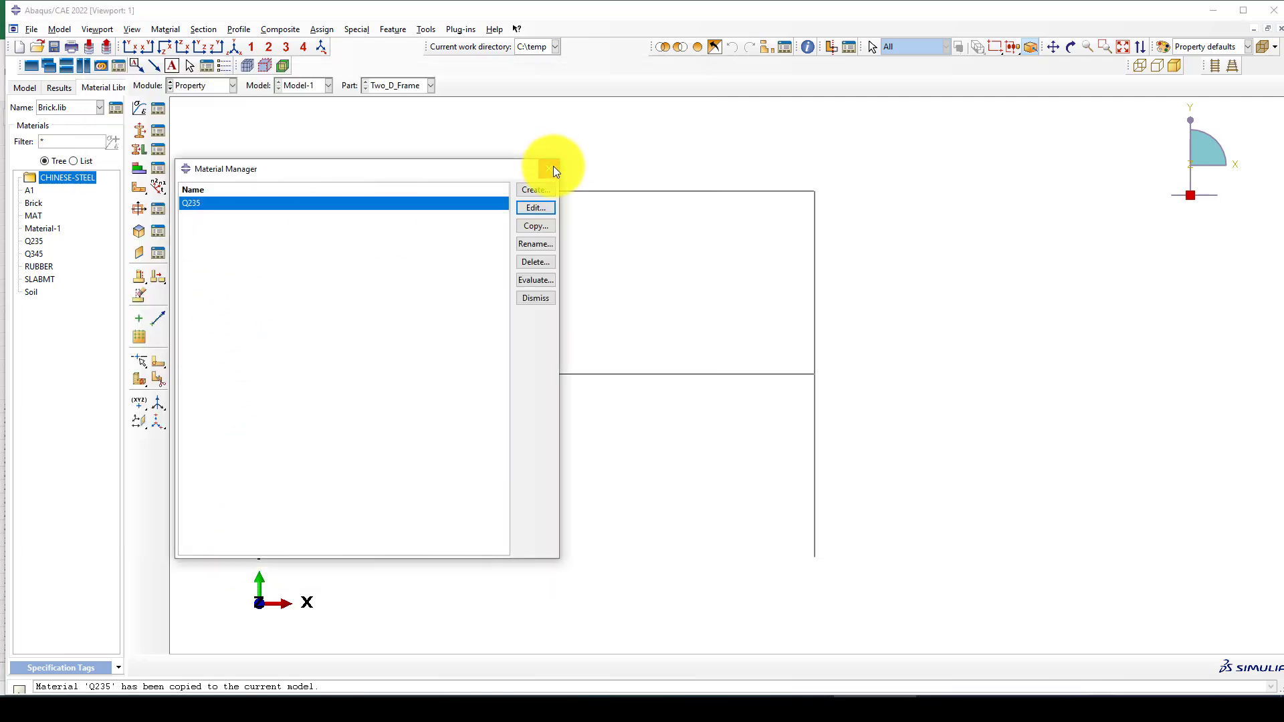
Step: Define I-profile Beam with l 200, h 400, b1 200, and b2, t1, t2, t3 all 10
{"action": "left_click", "coordinate": [156, 210]}
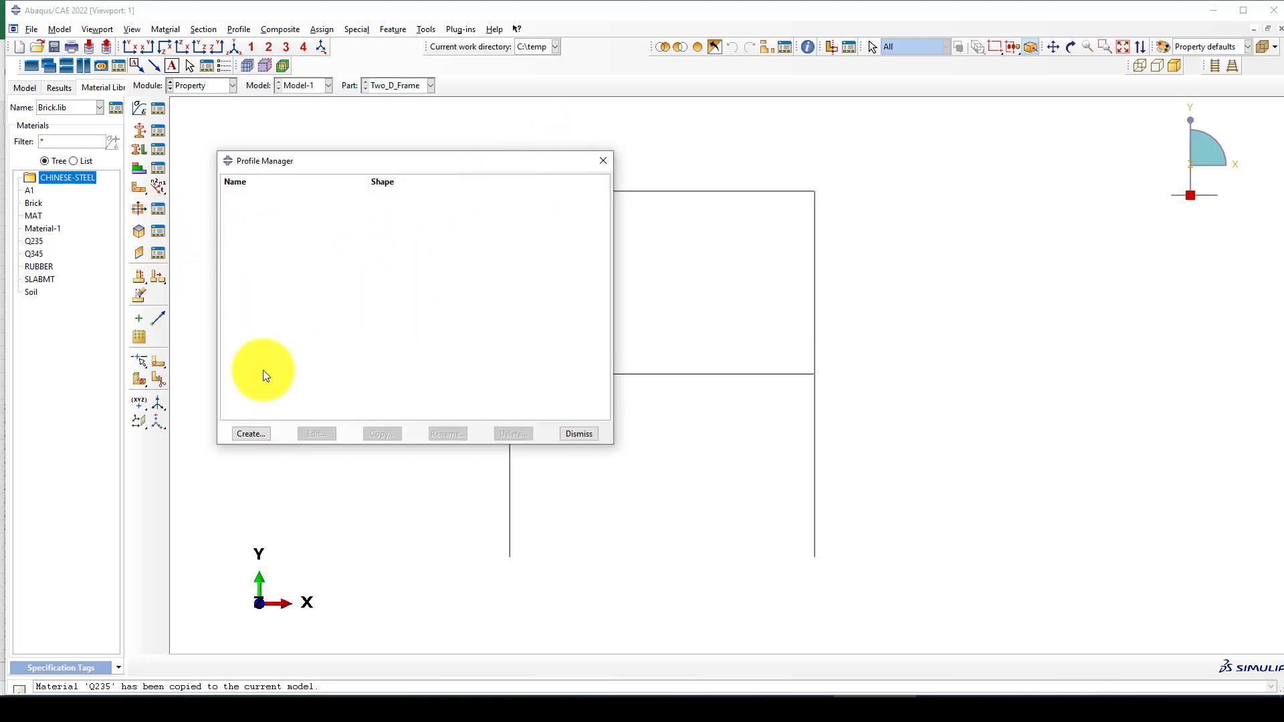
{"action": "left_click", "coordinate": [249, 433]}
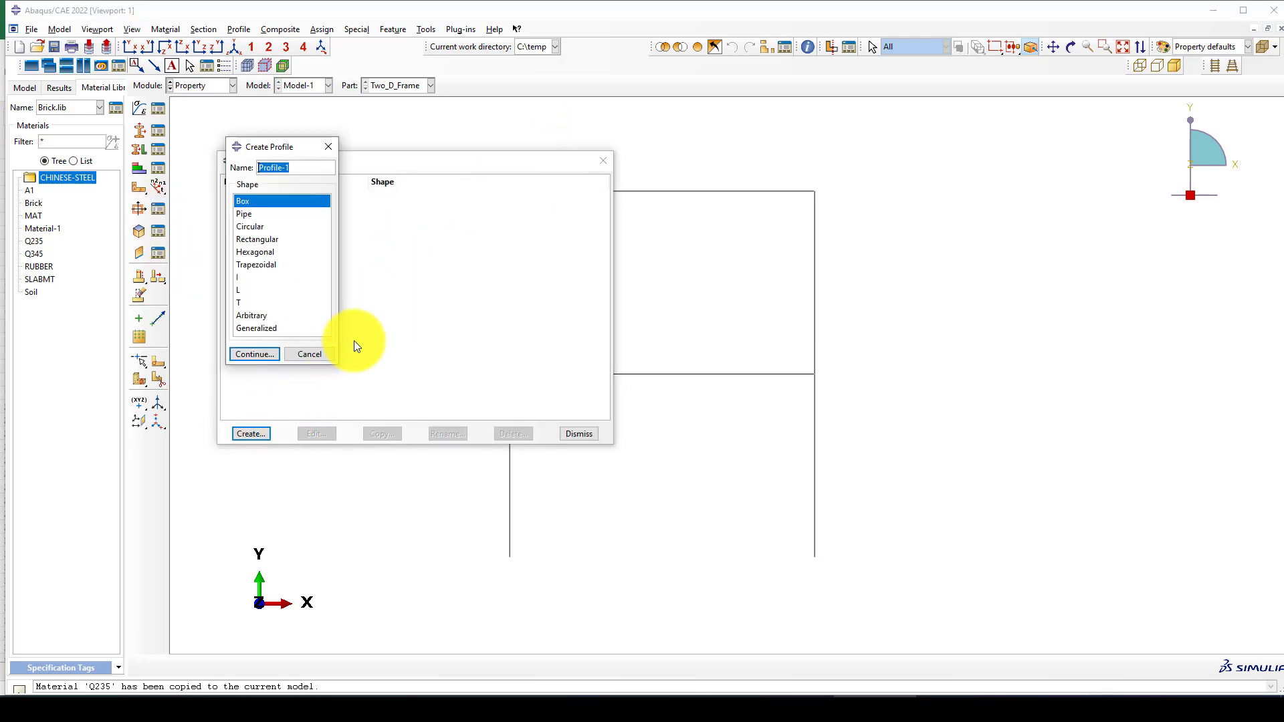
{"action": "type", "text": "Beam"}
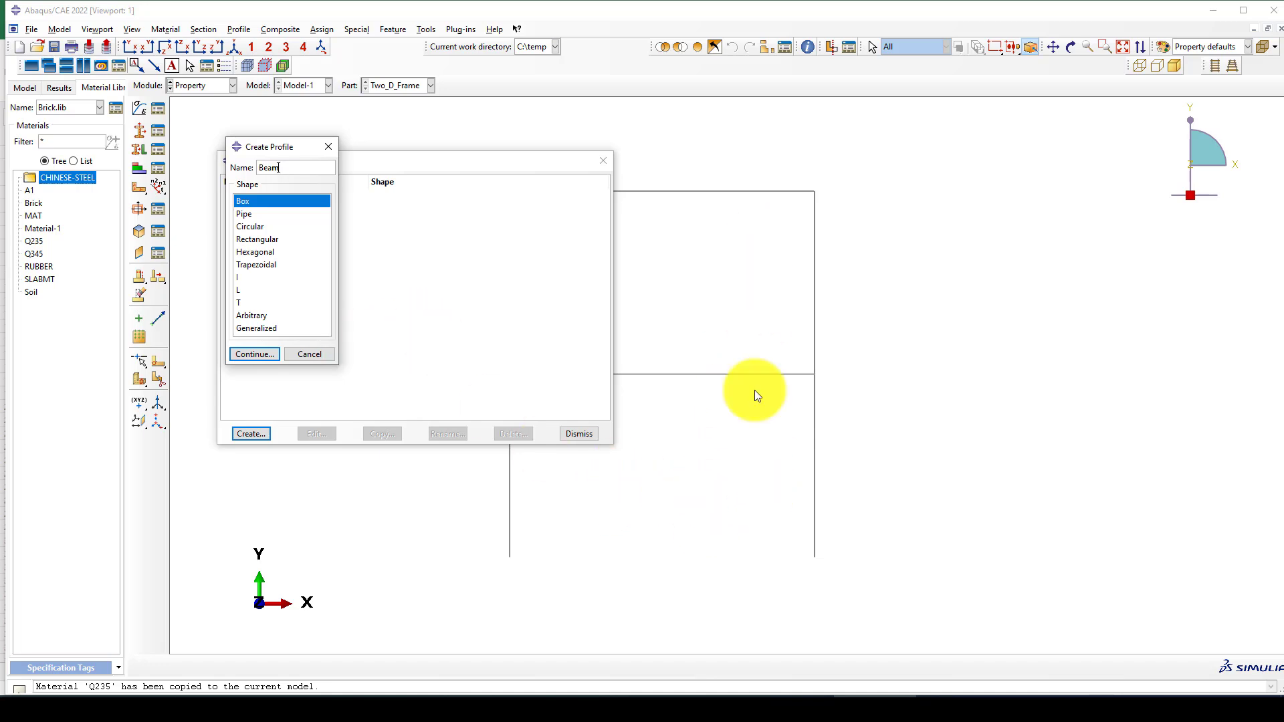
{"action": "left_click", "coordinate": [240, 277]}
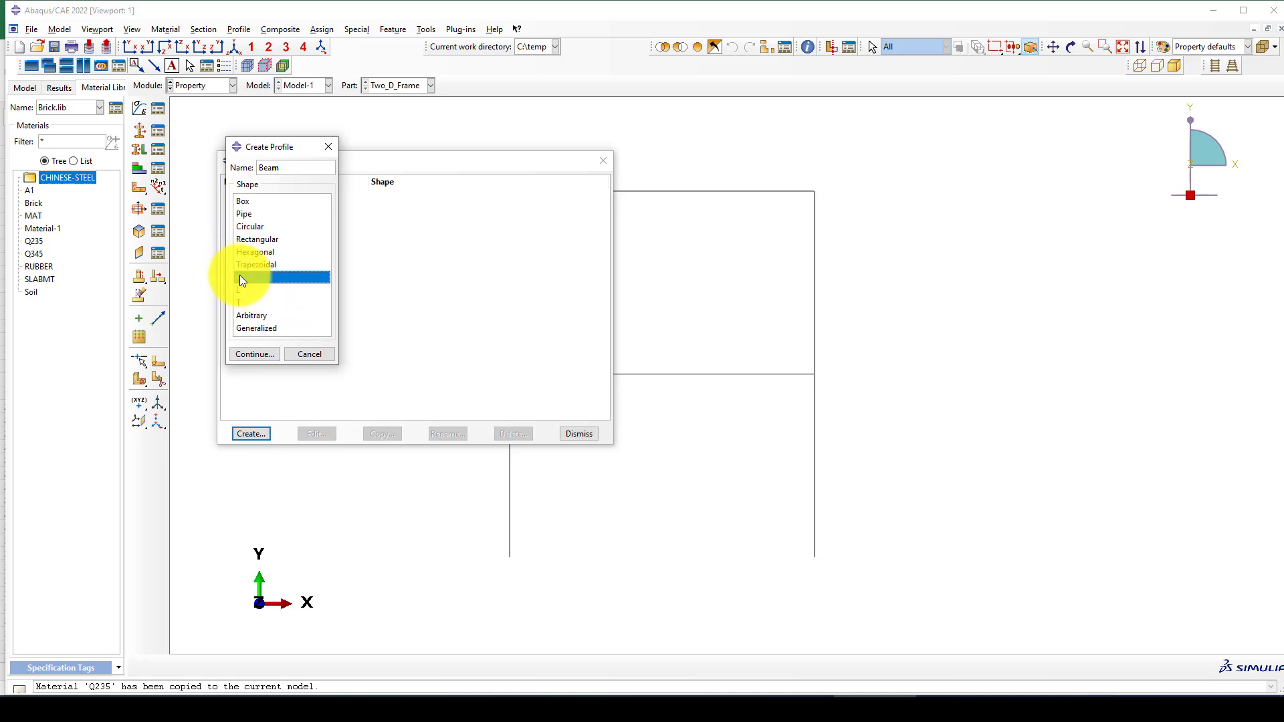
{"action": "left_click", "coordinate": [254, 354]}
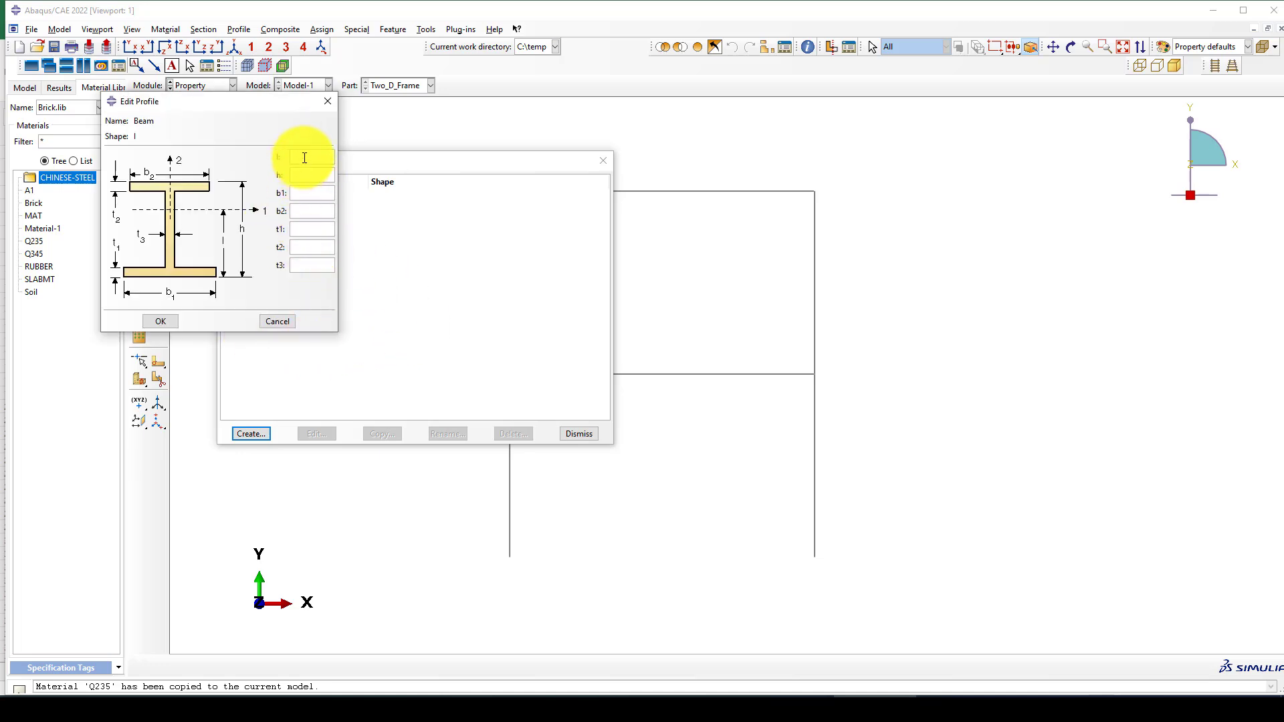
{"action": "left_click", "coordinate": [304, 158]}
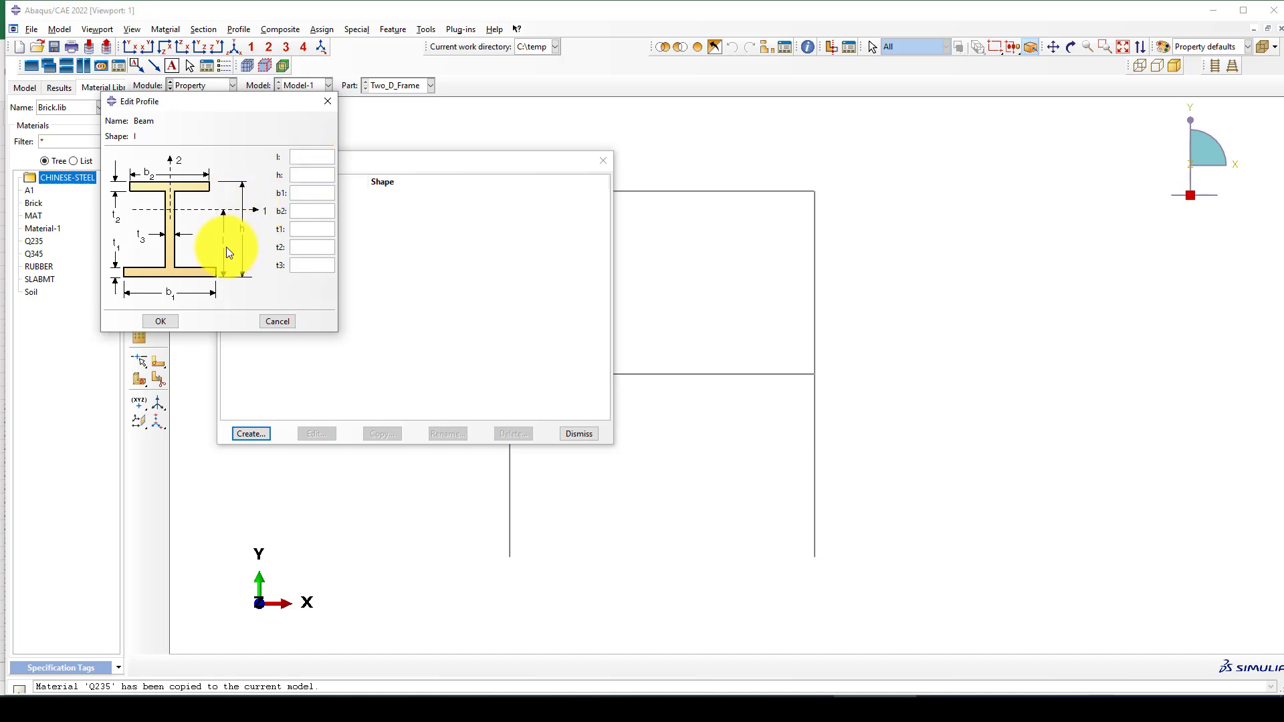
{"action": "type", "text": "200"}
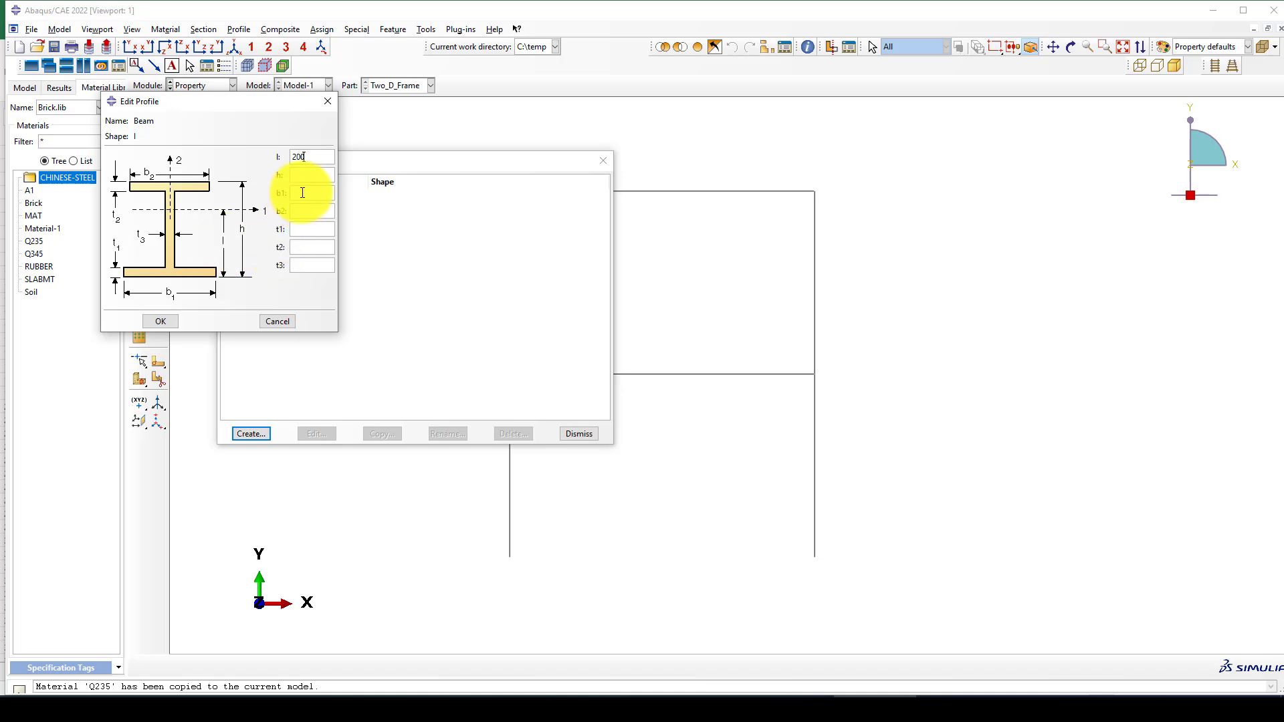
{"action": "left_click", "coordinate": [303, 177]}
{"action": "type", "text": "400"}
{"action": "key", "text": "Tab"}
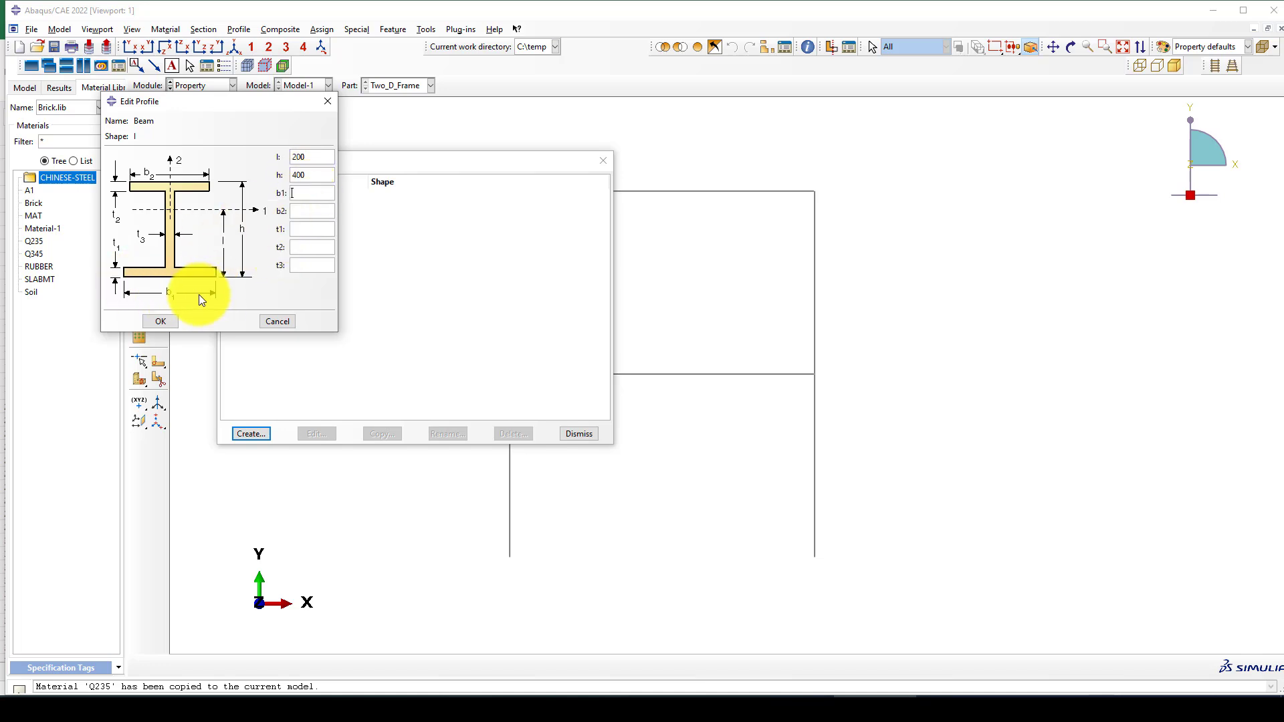
{"action": "type", "text": "200"}
{"action": "left_click", "coordinate": [297, 214]}
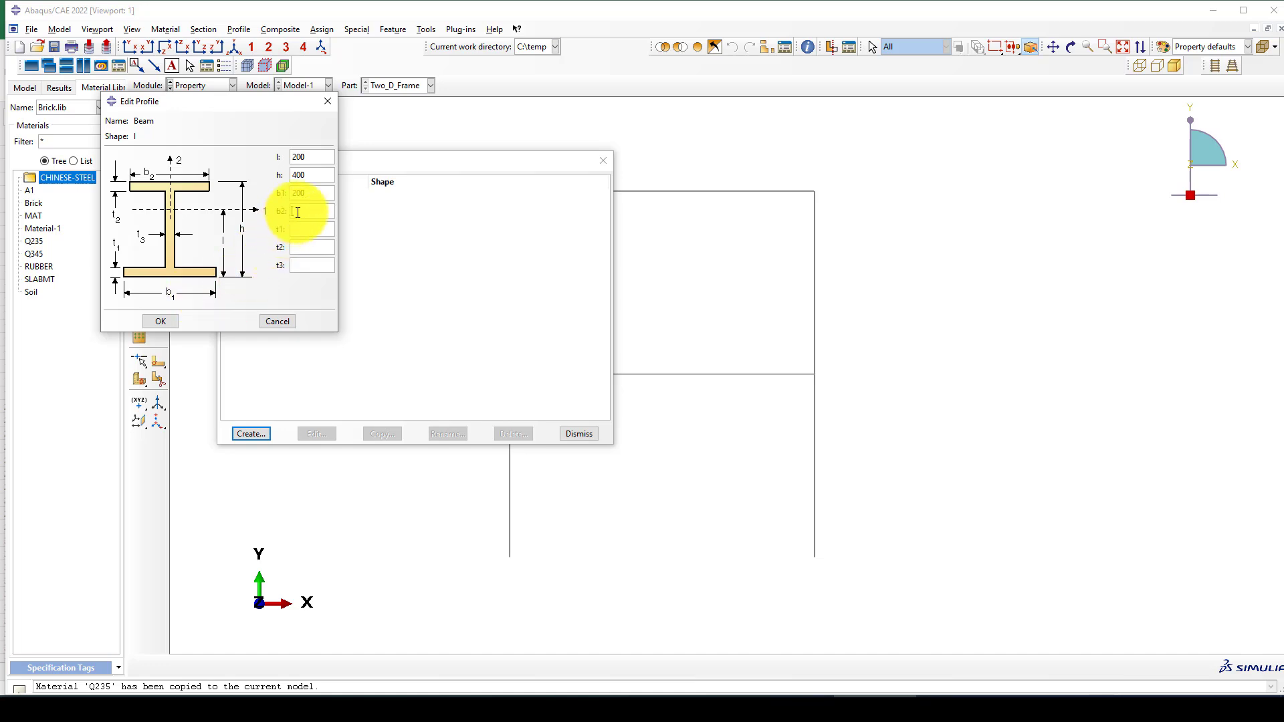
{"action": "type", "text": "10"}
{"action": "key", "text": "Tab"}
{"action": "type", "text": "10"}
{"action": "left_click", "coordinate": [299, 247]}
{"action": "type", "text": "10"}
{"action": "key", "text": "Tab"}
{"action": "type", "text": "10"}
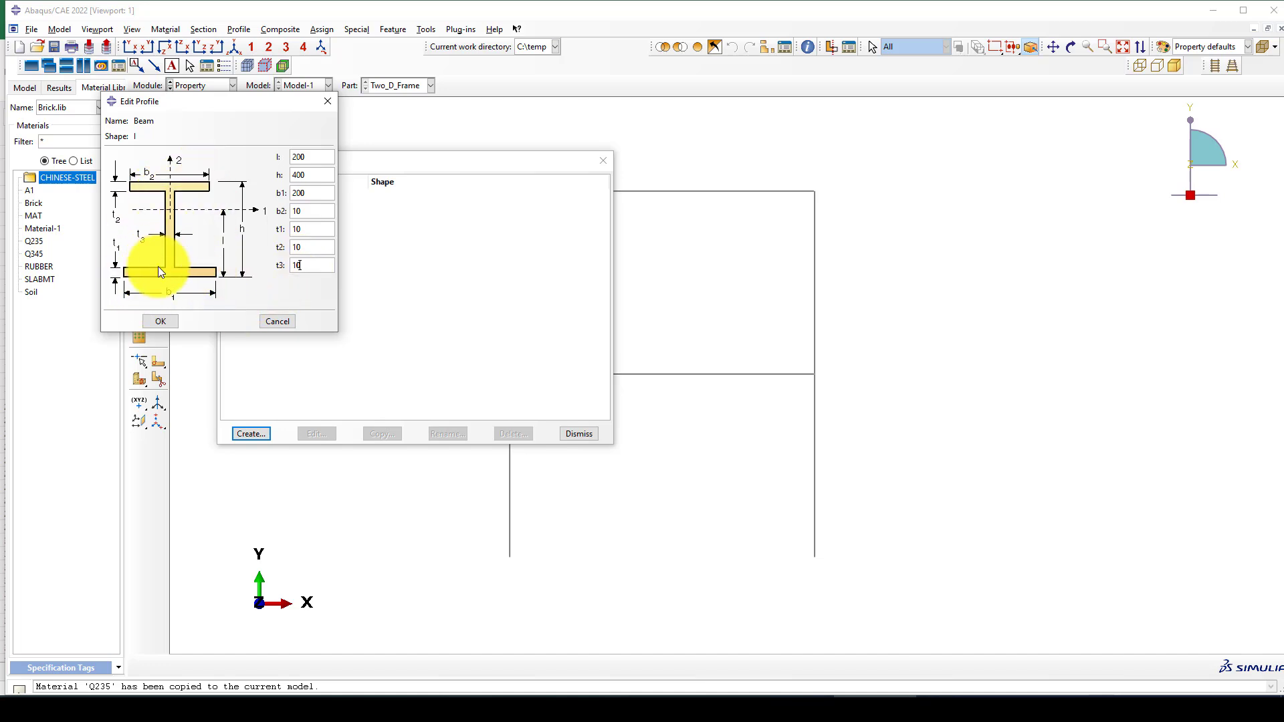
Step: Confirm Beam, then define I-profile Column with l 200, h 400, b1 400, and other dimensions 12
{"action": "left_click", "coordinate": [156, 323]}
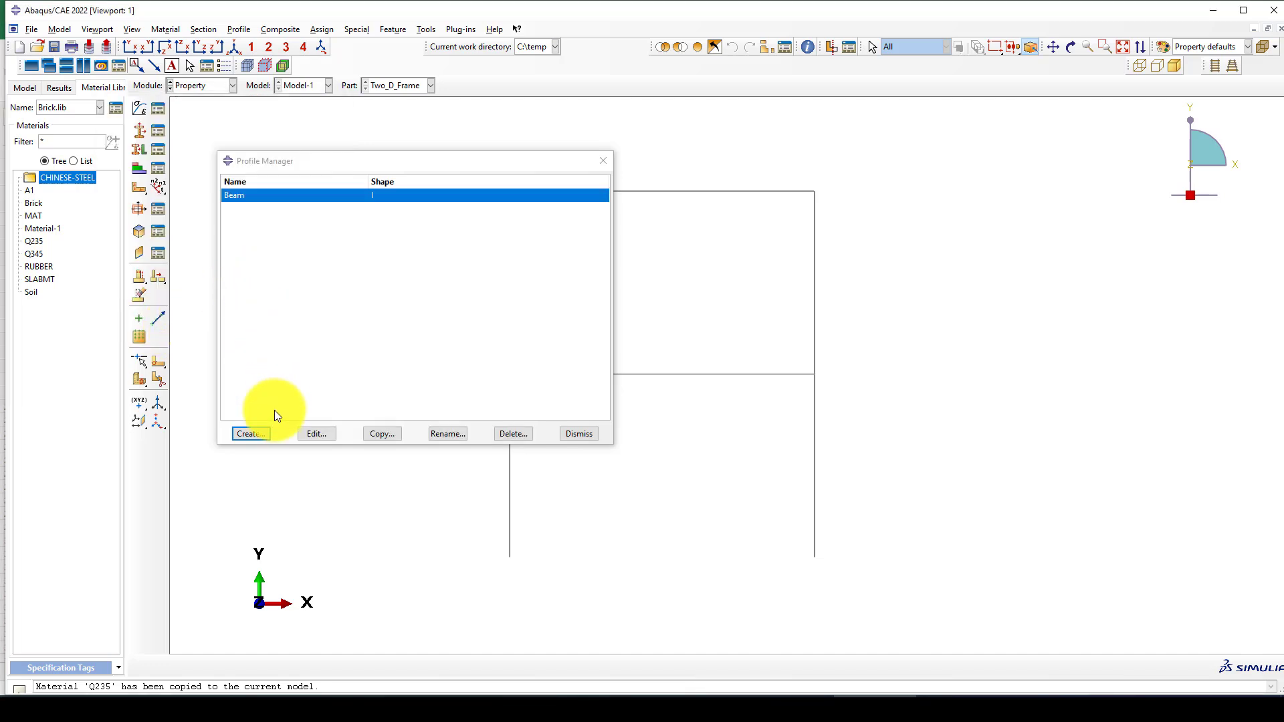
{"action": "left_click", "coordinate": [260, 430]}
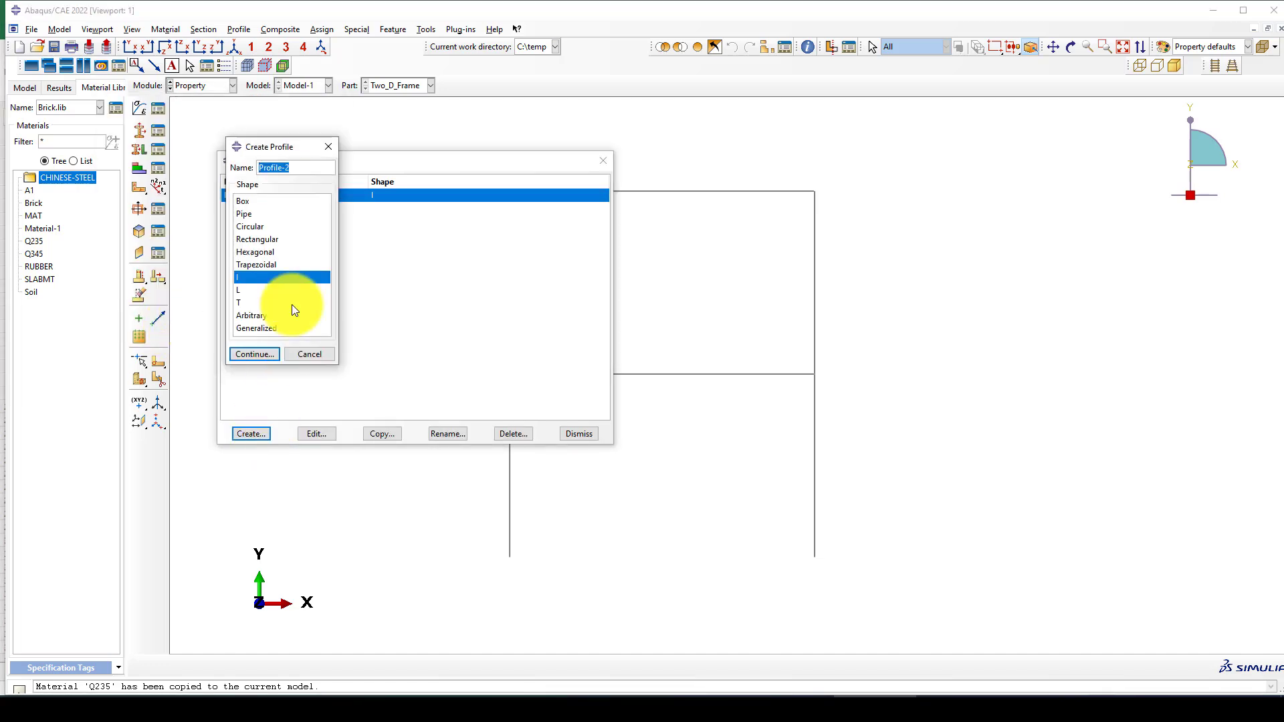
{"action": "type", "text": "Column"}
{"action": "left_click", "coordinate": [252, 354]}
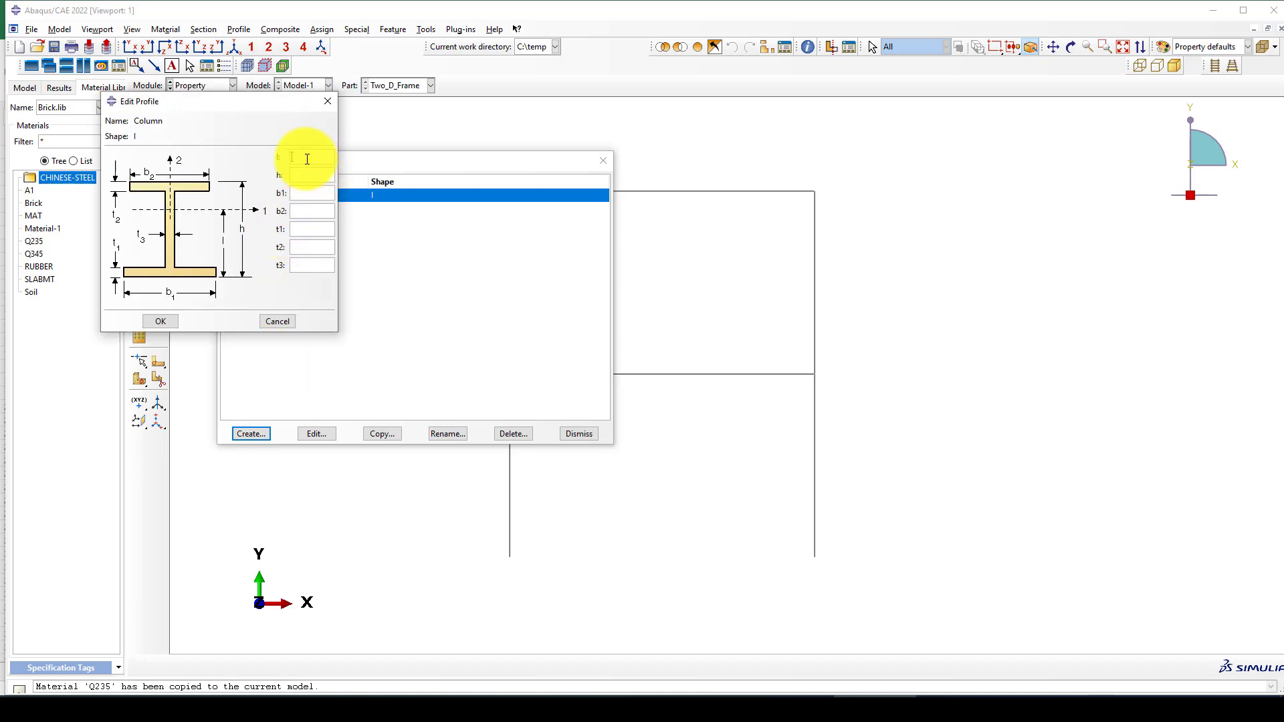
{"action": "type", "text": "1"}
{"action": "type", "text": "00"}
{"action": "left_click", "coordinate": [299, 174]}
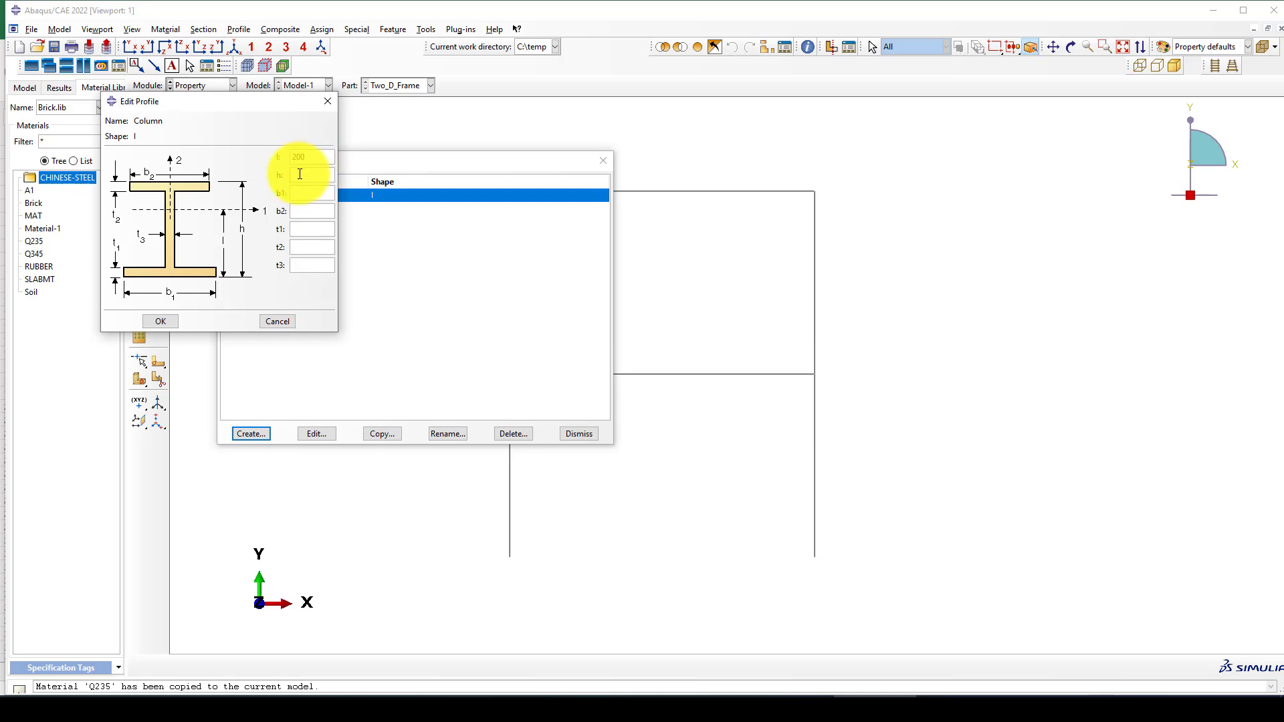
{"action": "type", "text": "400"}
{"action": "left_click", "coordinate": [304, 193]}
{"action": "type", "text": "00"}
{"action": "left_click", "coordinate": [304, 209]}
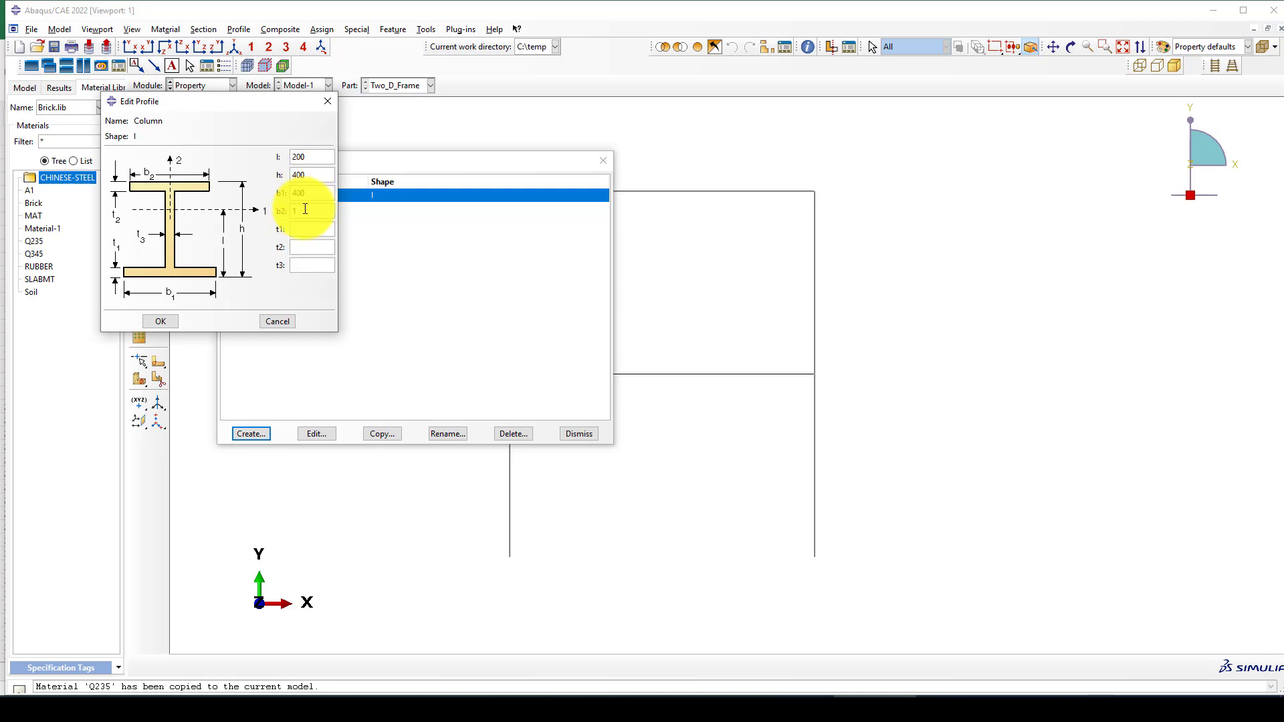
{"action": "type", "text": "12"}
{"action": "left_click", "coordinate": [303, 227]}
{"action": "type", "text": "12"}
{"action": "left_click", "coordinate": [303, 245]}
{"action": "type", "text": "12"}
{"action": "left_click", "coordinate": [300, 263]}
{"action": "type", "text": "2"}
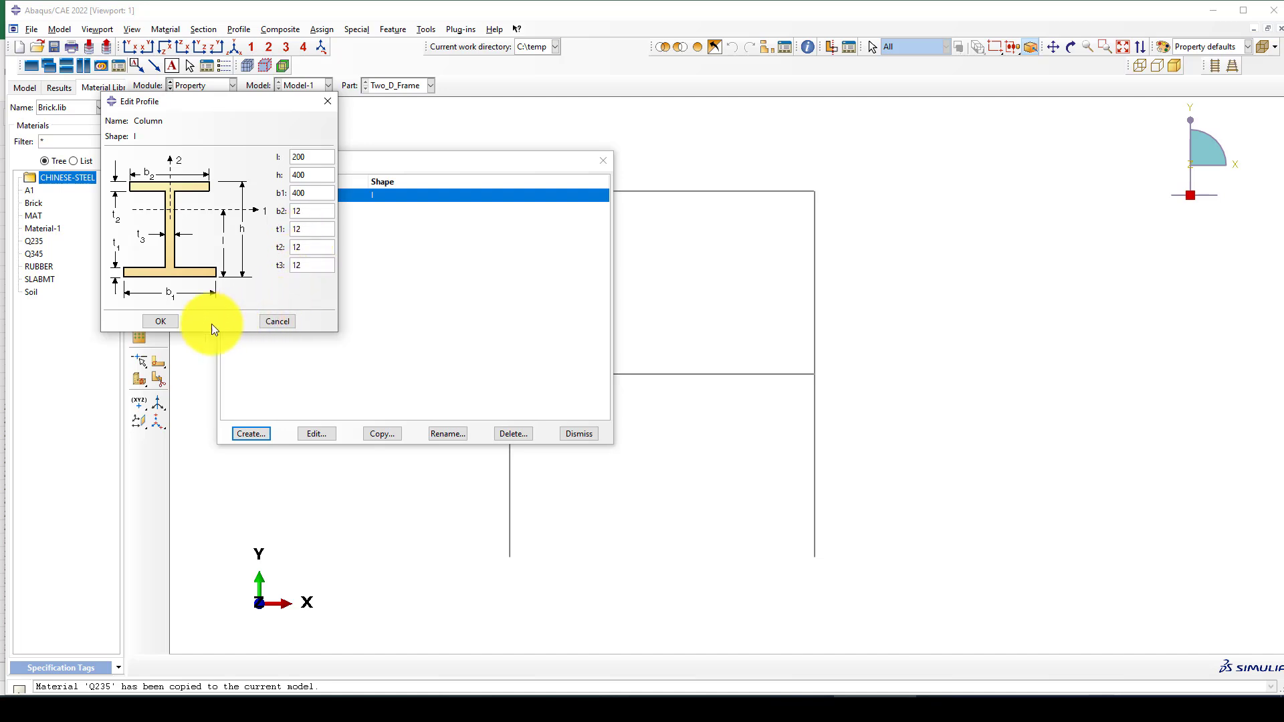
{"action": "left_click", "coordinate": [161, 324]}
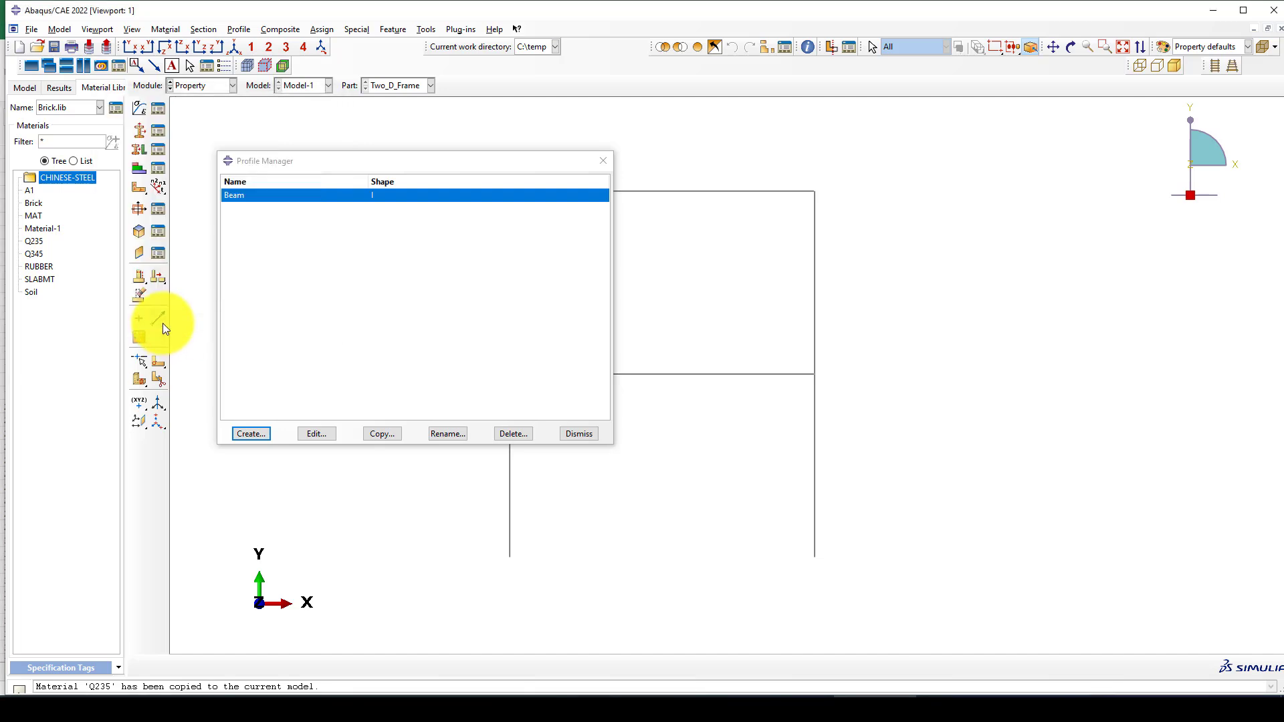
Step: Create beam section Beam of Q235 using the Beam profile
{"action": "left_click", "coordinate": [581, 434]}
{"action": "left_click", "coordinate": [140, 130]}
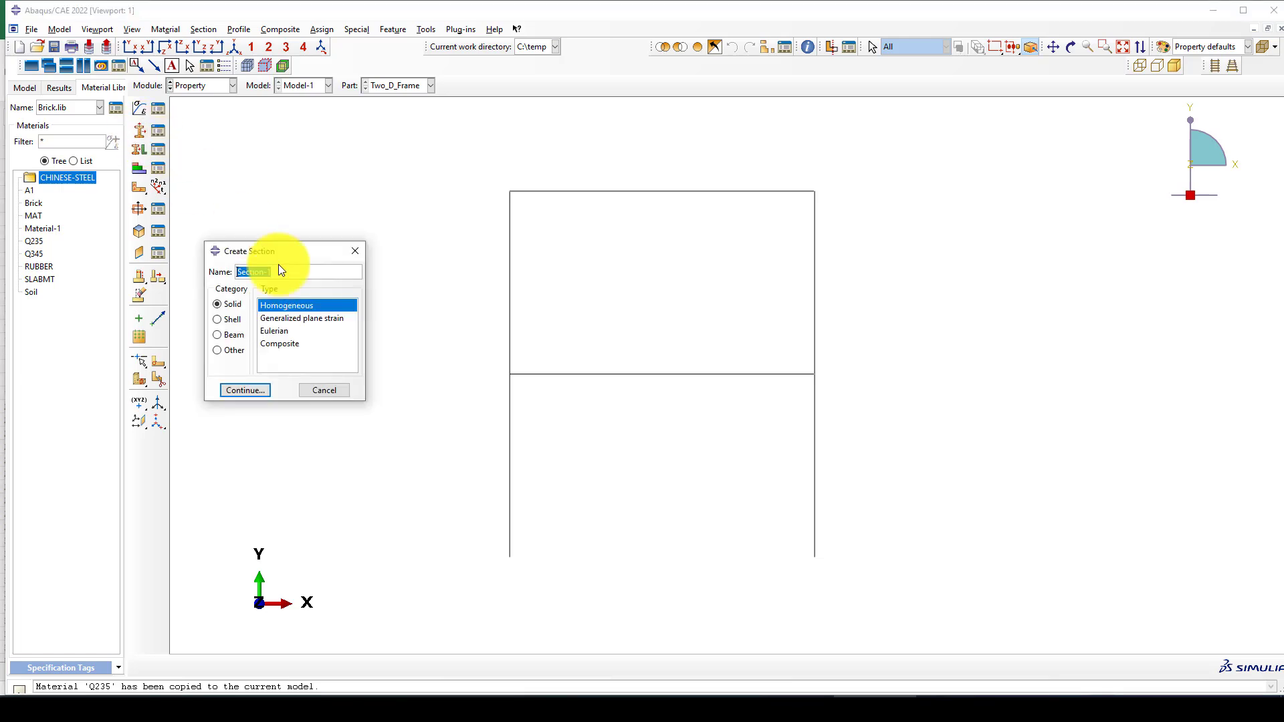
{"action": "type", "text": "Beam"}
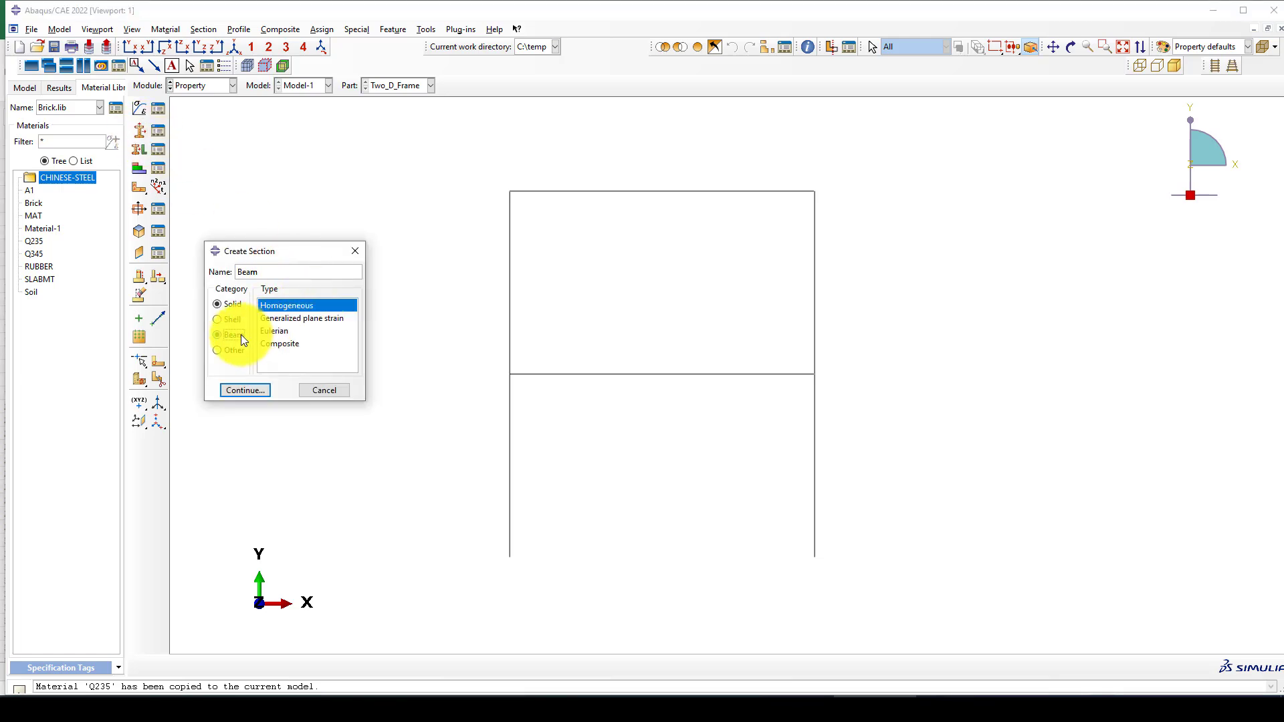
{"action": "left_click", "coordinate": [259, 395]}
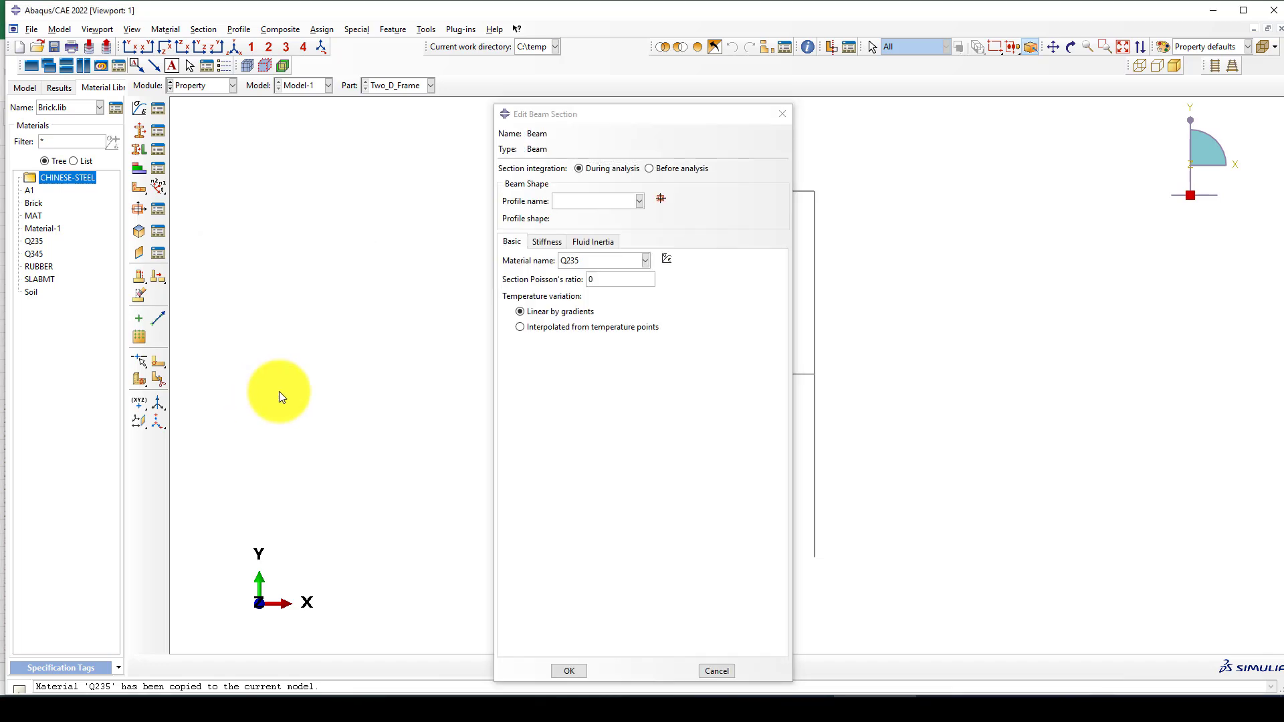
{"action": "left_click", "coordinate": [589, 203]}
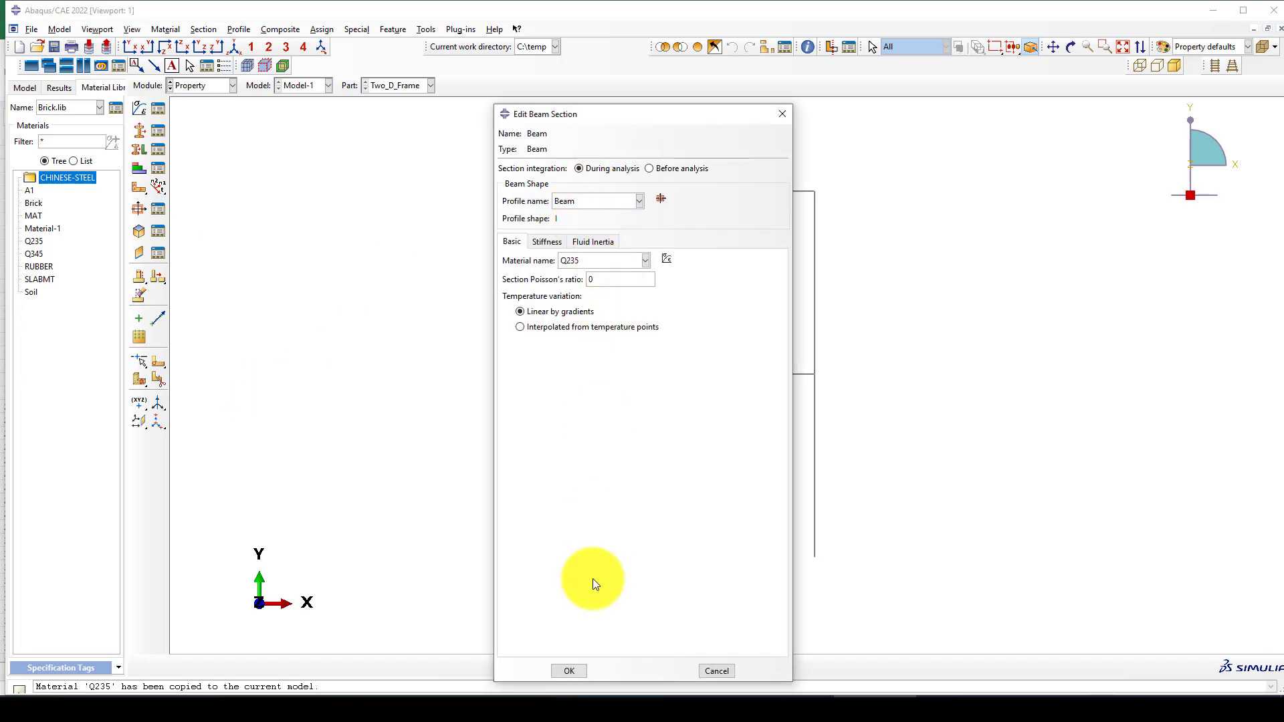
{"action": "left_click", "coordinate": [570, 670]}
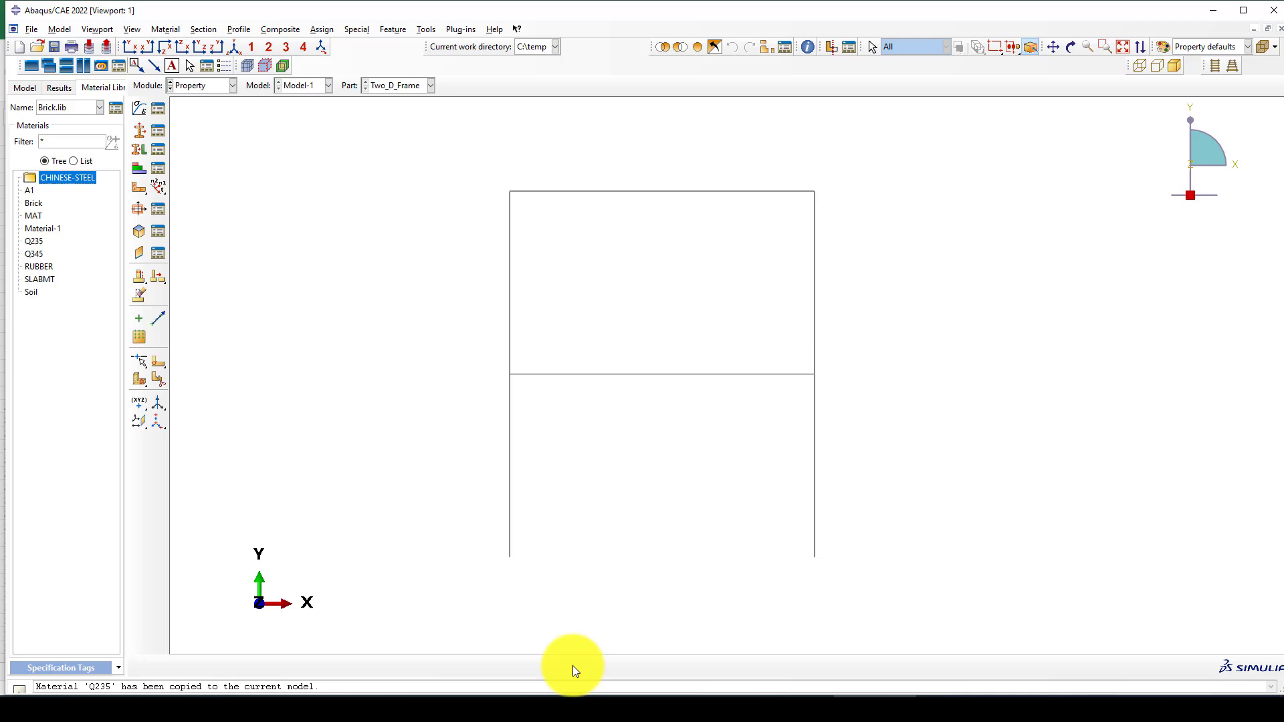
Step: Create beam section Column of Q235 using the Column profile
{"action": "left_click", "coordinate": [139, 132]}
{"action": "type", "text": "Colu"}
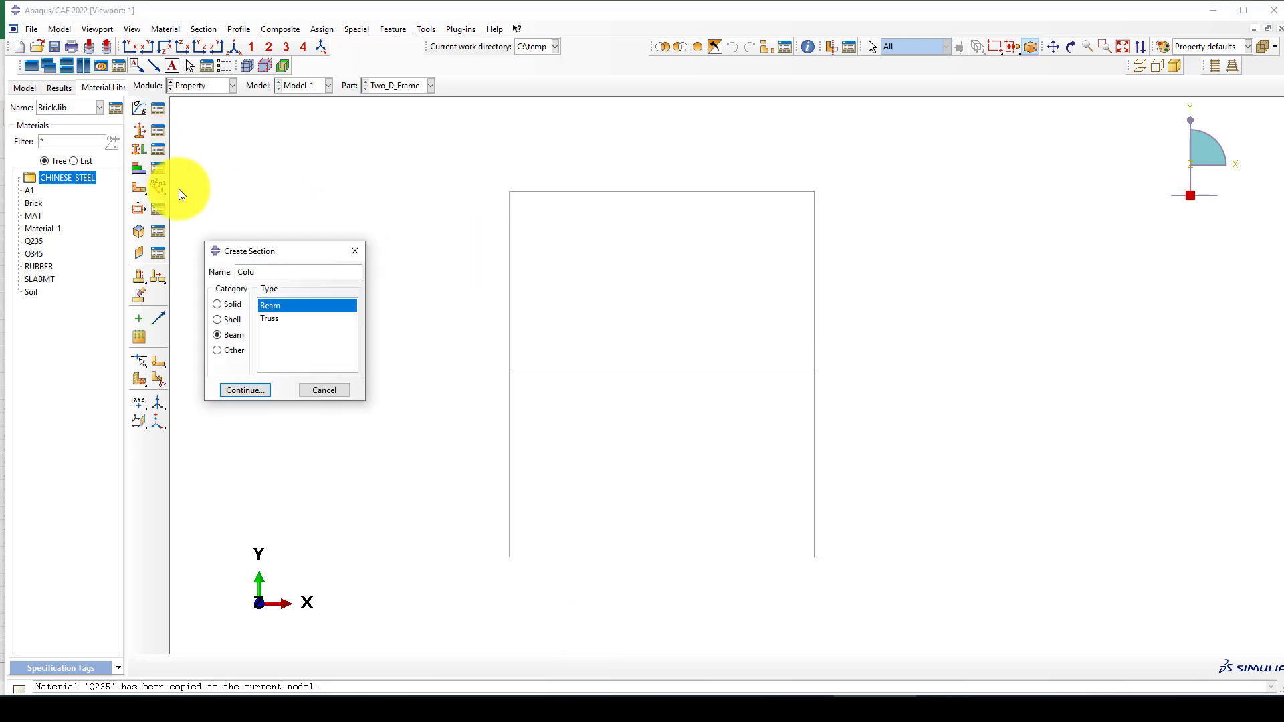
{"action": "type", "text": "mn"}
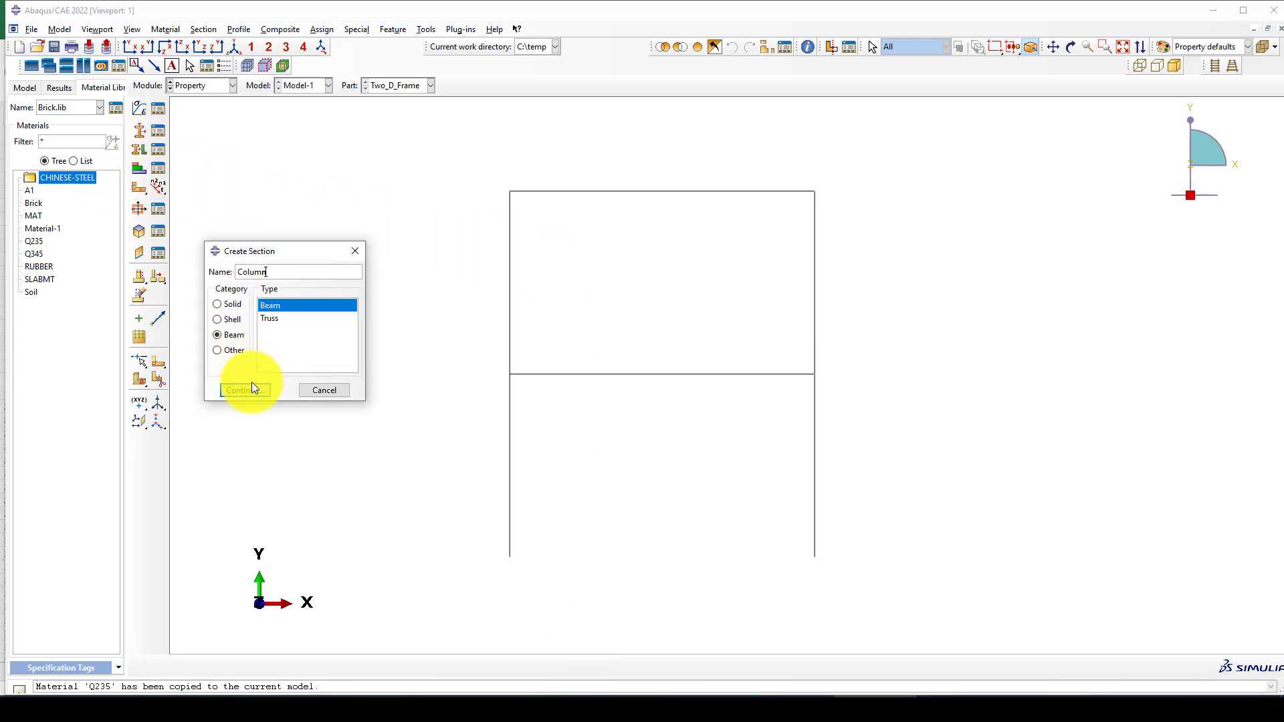
{"action": "left_click", "coordinate": [244, 389]}
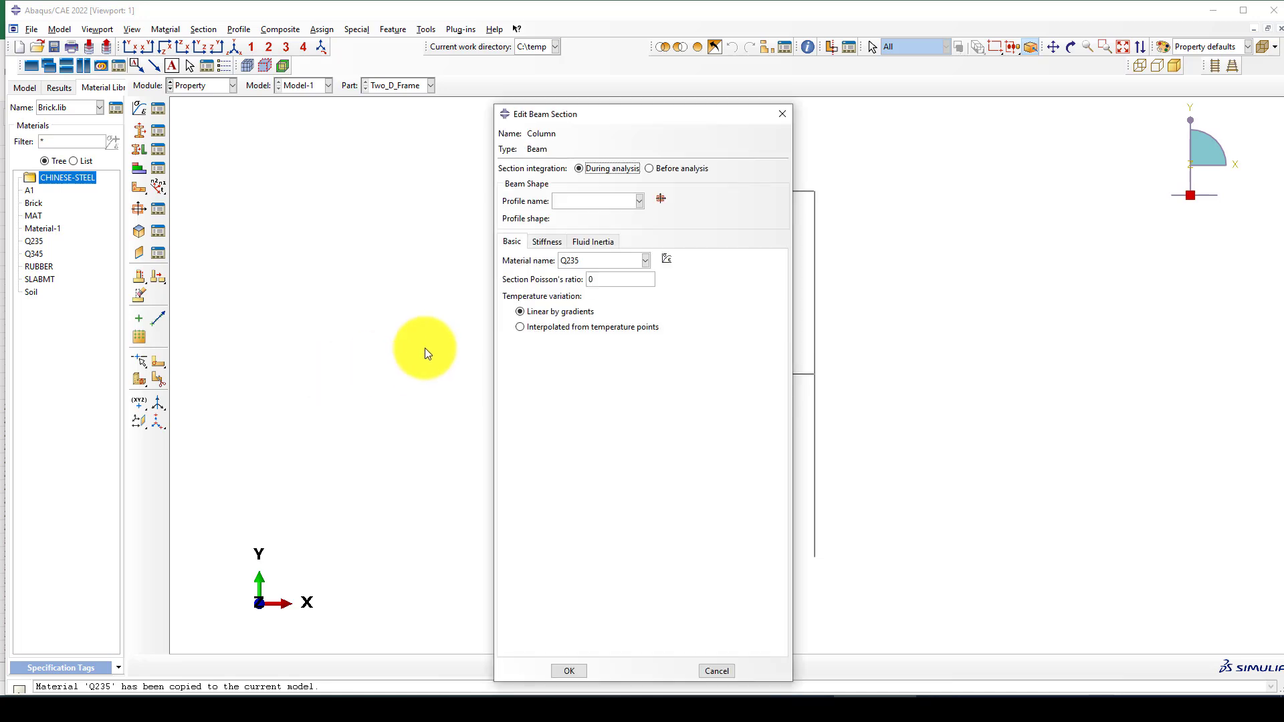
{"action": "left_click", "coordinate": [598, 200]}
{"action": "left_click", "coordinate": [590, 221]}
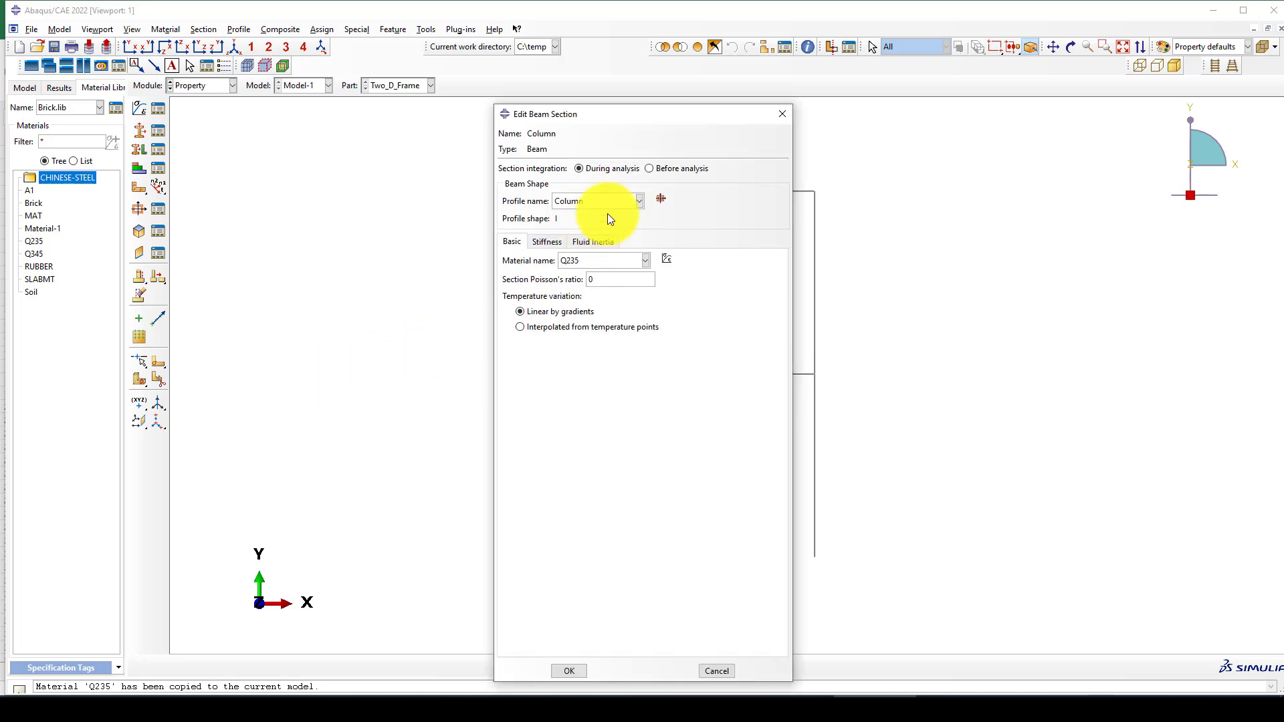
{"action": "left_click", "coordinate": [573, 667]}
Step: Assign the Beam section to the two horizontal beams without creating a set
{"action": "left_click", "coordinate": [138, 148]}
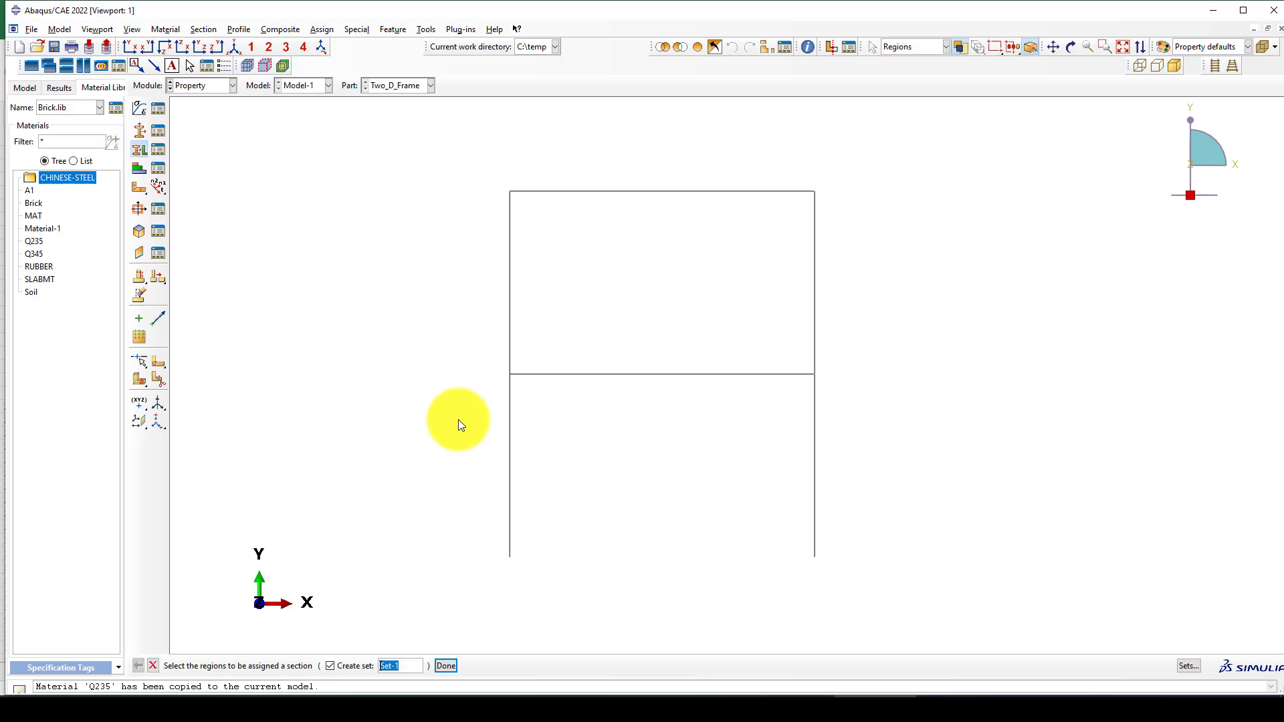
{"action": "left_click", "coordinate": [331, 666]}
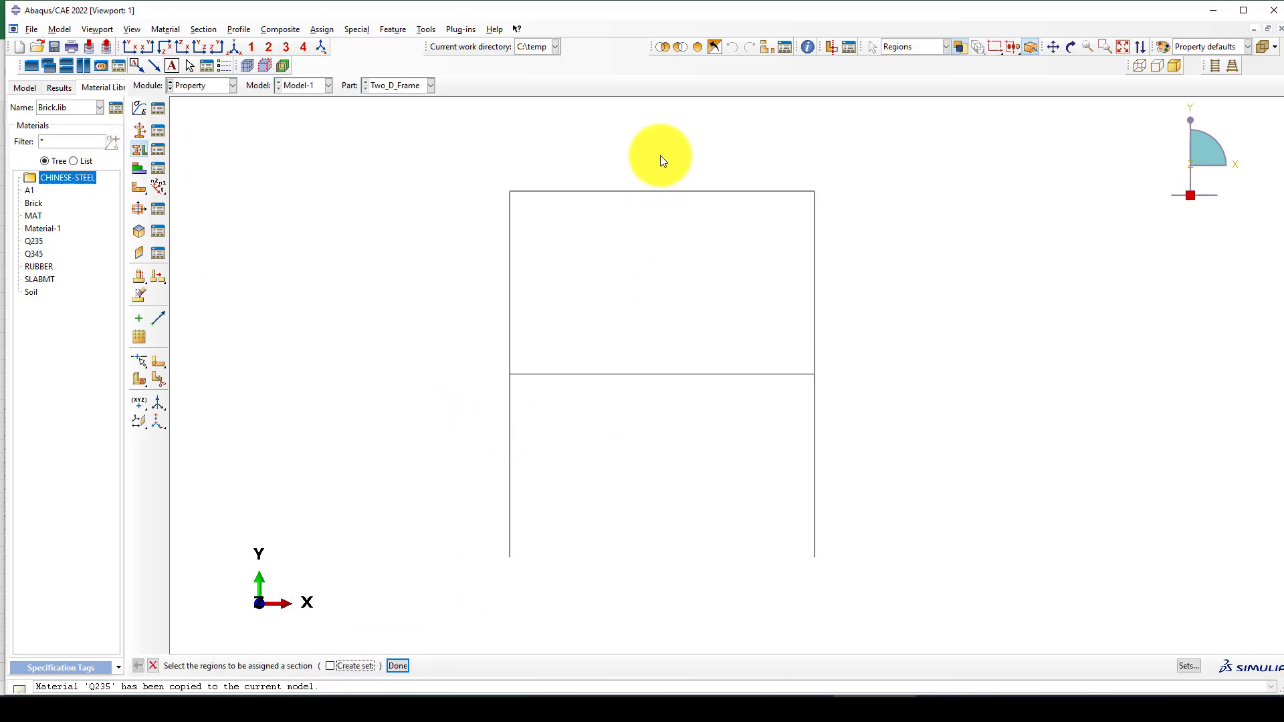
{"action": "left_click_drag", "start_coordinate": [660, 158], "coordinate": [622, 462]}
{"action": "middle_click", "coordinate": [647, 453]}
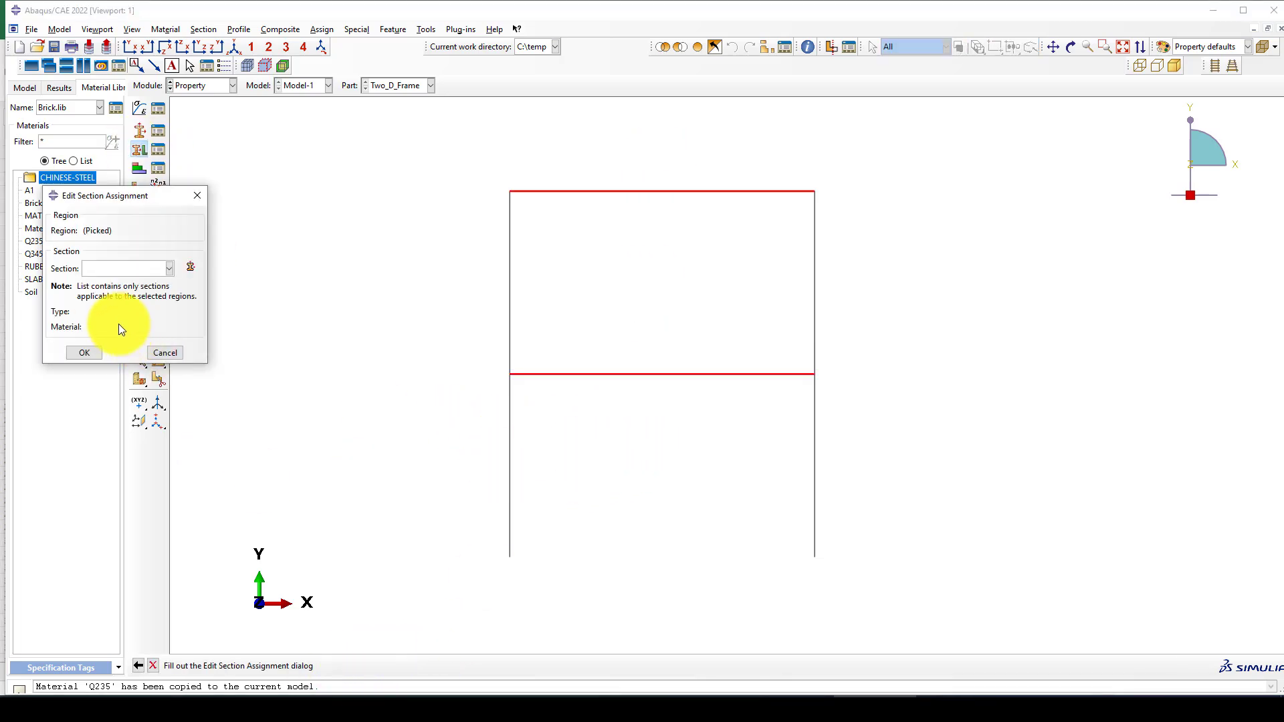
{"action": "left_click", "coordinate": [169, 268]}
{"action": "left_click", "coordinate": [121, 283]}
{"action": "left_click", "coordinate": [85, 352]}
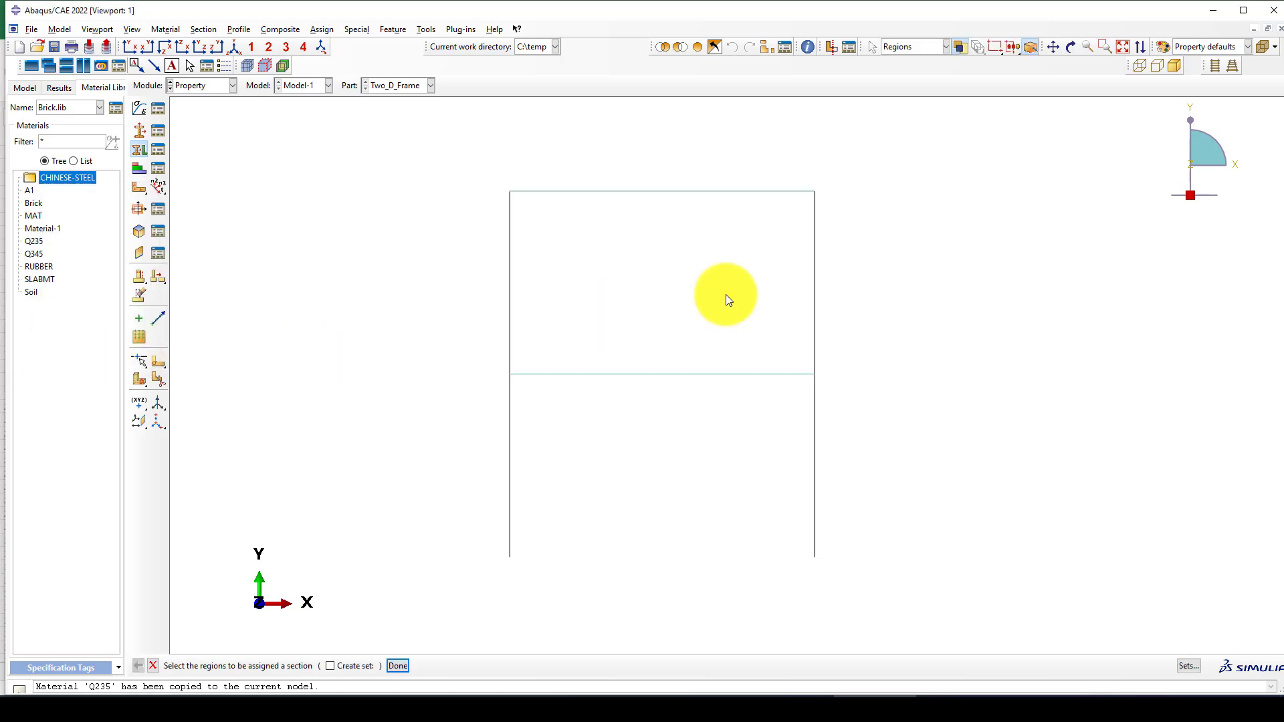
Step: Assign the Column section to all four column segments
{"action": "left_click_drag", "start_coordinate": [924, 246], "coordinate": [502, 292]}
{"action": "left_click_drag", "start_coordinate": [852, 429], "coordinate": [446, 477]}
{"action": "left_click_drag", "start_coordinate": [850, 298], "coordinate": [351, 302], "text": "shift"}
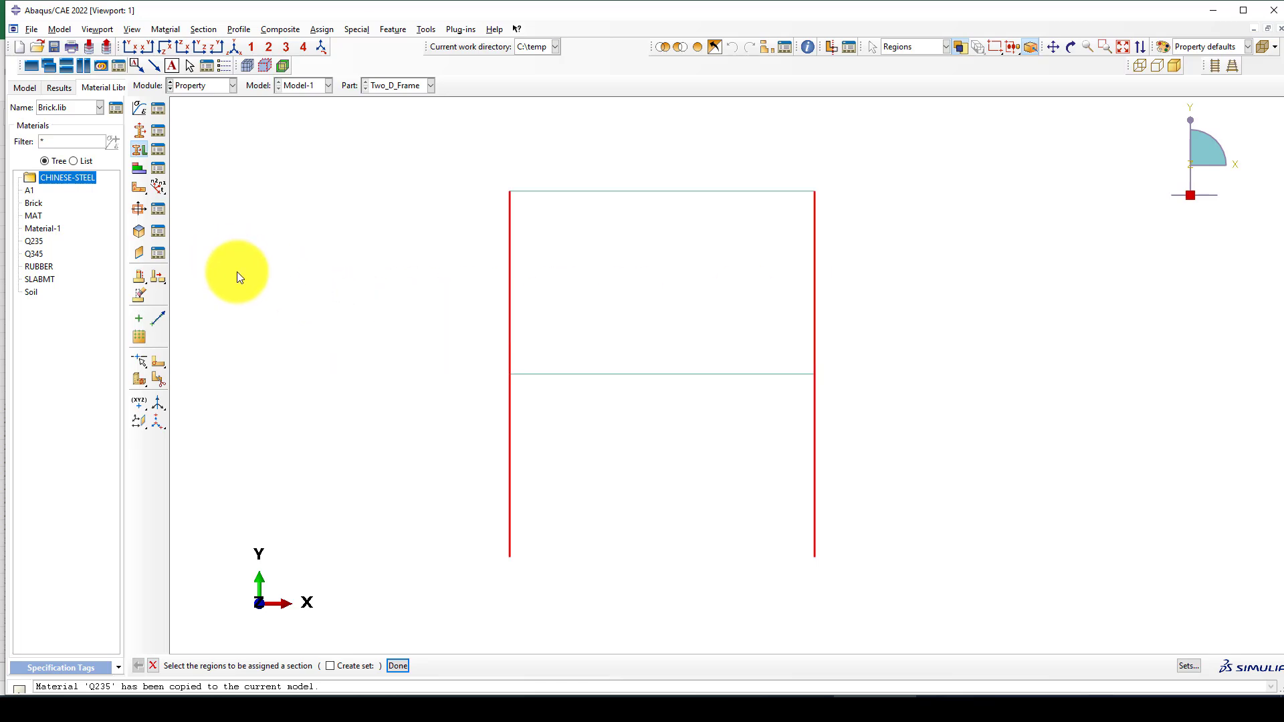
{"action": "middle_click", "coordinate": [200, 248]}
{"action": "left_click", "coordinate": [150, 266]}
{"action": "left_click", "coordinate": [121, 294]}
{"action": "left_click", "coordinate": [85, 353]}
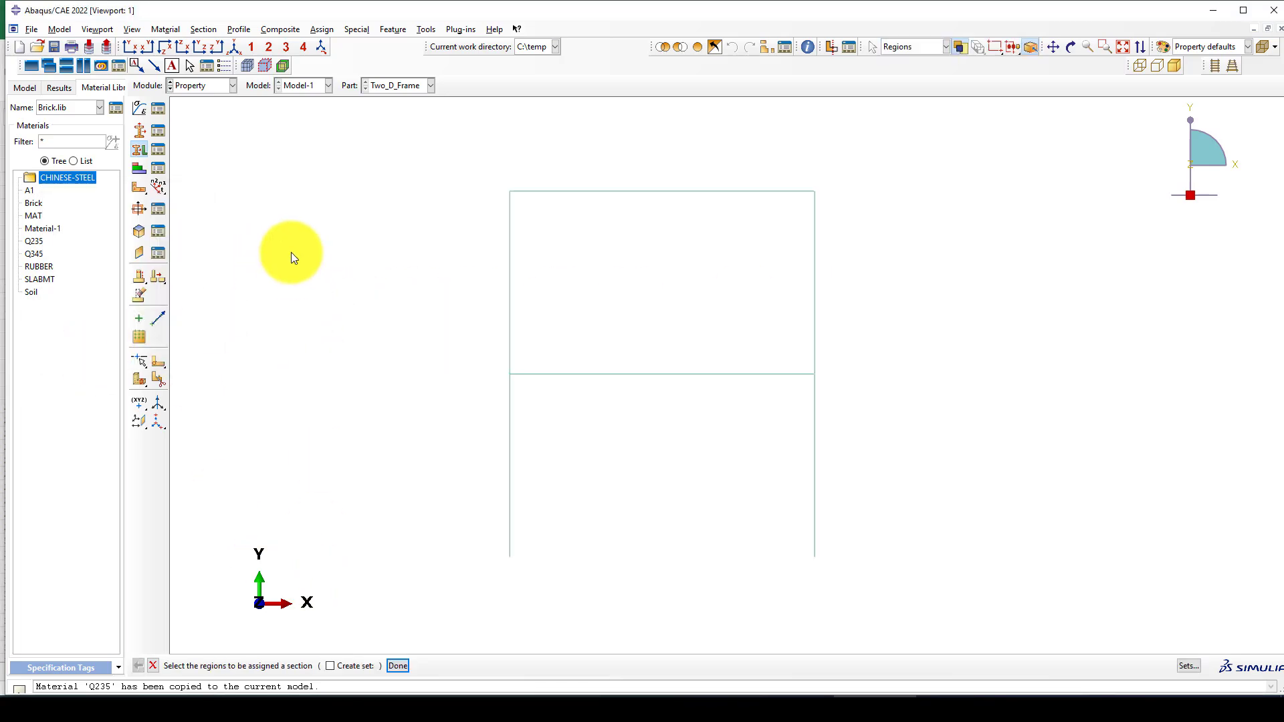
Step: Assign the default n1 beam orientation to all column segments
{"action": "left_click", "coordinate": [165, 192]}
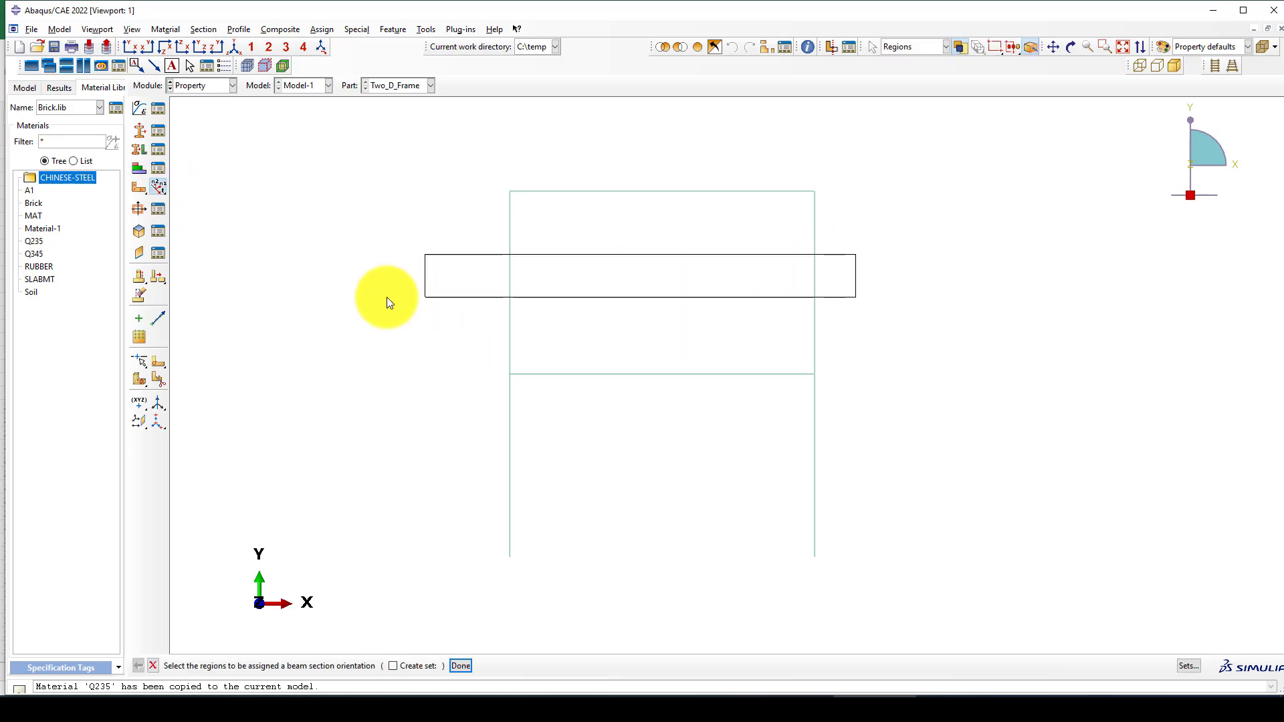
{"action": "left_click_drag", "start_coordinate": [856, 253], "coordinate": [387, 297]}
{"action": "left_click_drag", "start_coordinate": [683, 450], "coordinate": [410, 469]}
{"action": "middle_click", "coordinate": [407, 463]}
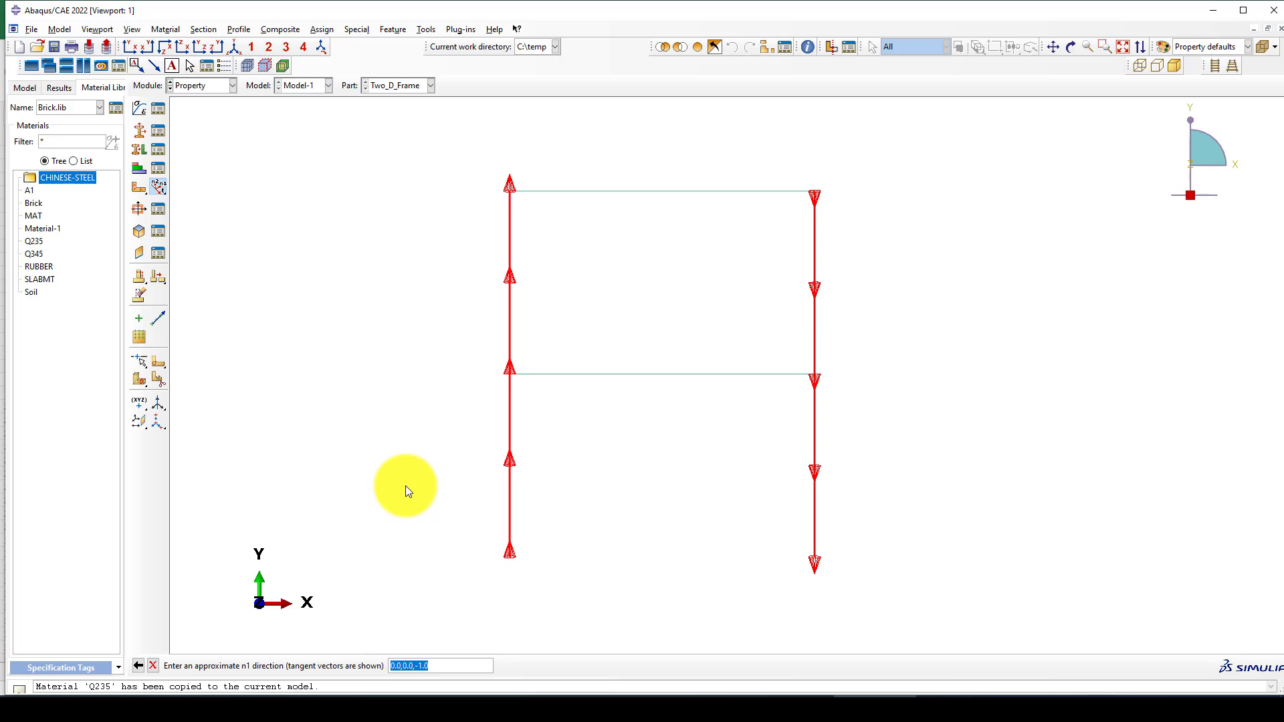
{"action": "middle_click", "coordinate": [406, 486]}
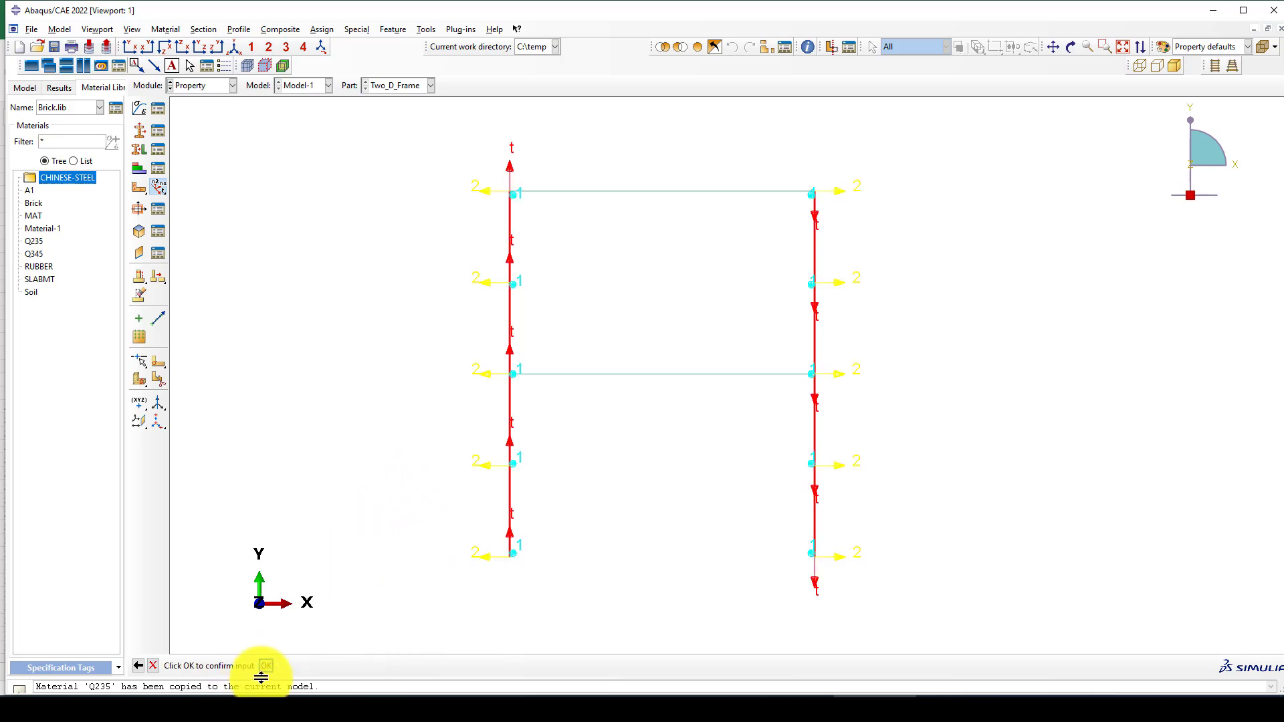
{"action": "left_click", "coordinate": [264, 667]}
Step: Orient the two horizontal beams with n1 direction 0,1, clearing an input error along the way
{"action": "left_click_drag", "start_coordinate": [691, 121], "coordinate": [574, 460]}
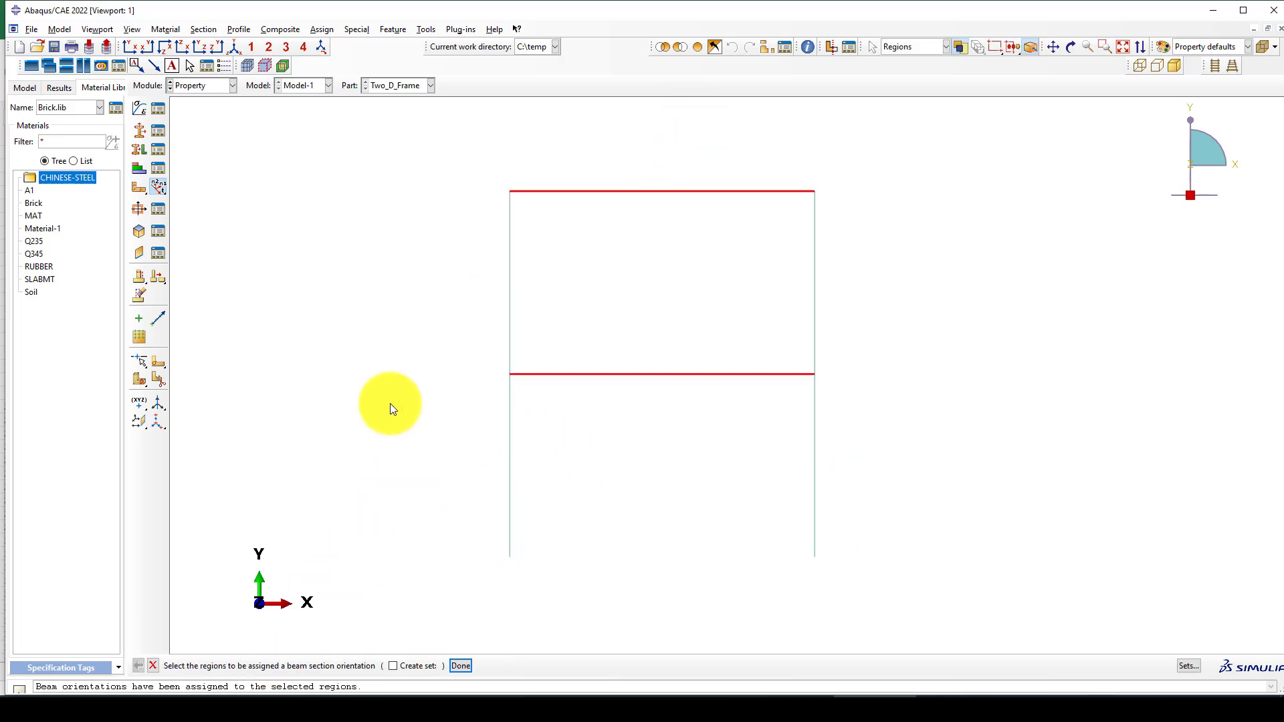
{"action": "middle_click", "coordinate": [340, 388]}
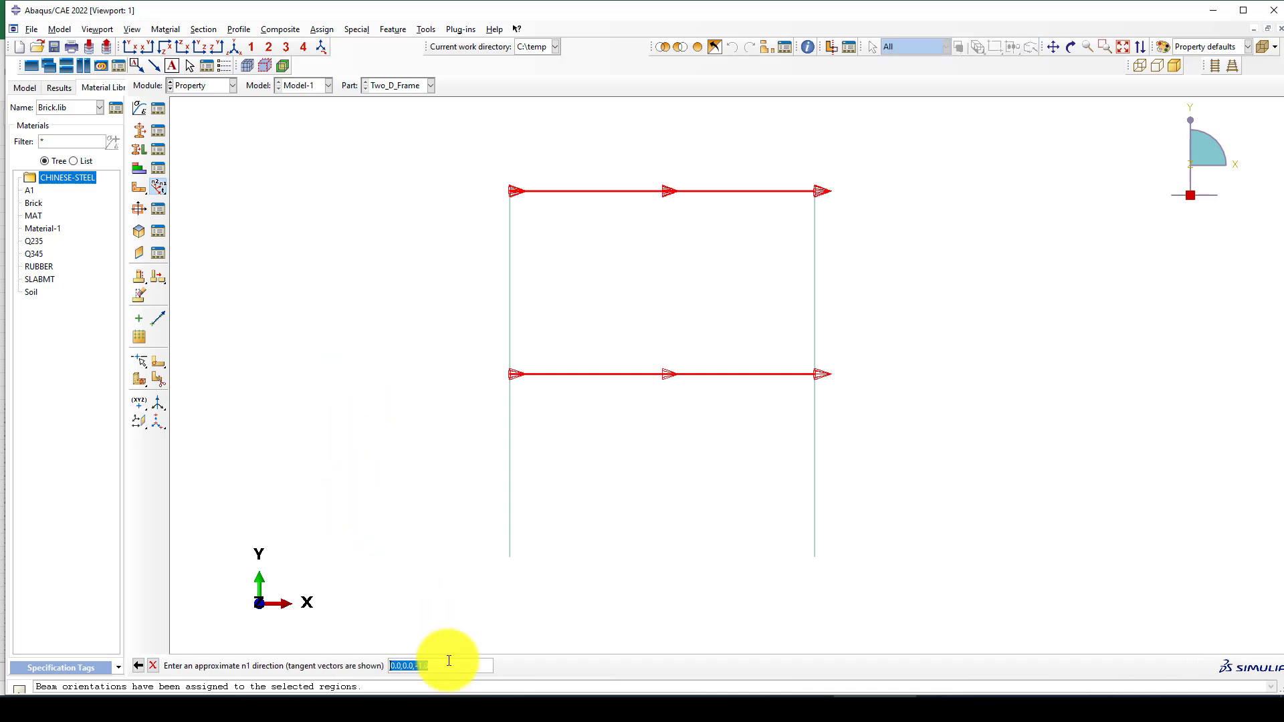
{"action": "type", "text": "1"}
{"action": "key", "text": "Return"}
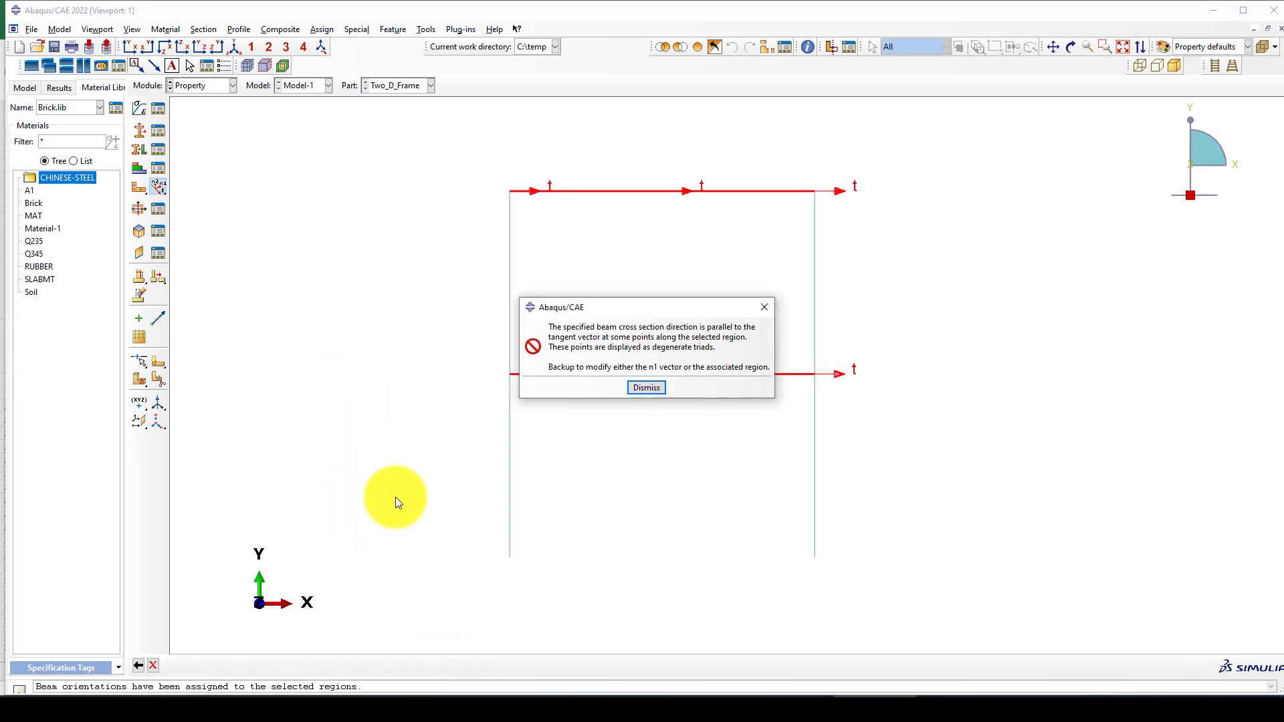
{"action": "left_click", "coordinate": [646, 389]}
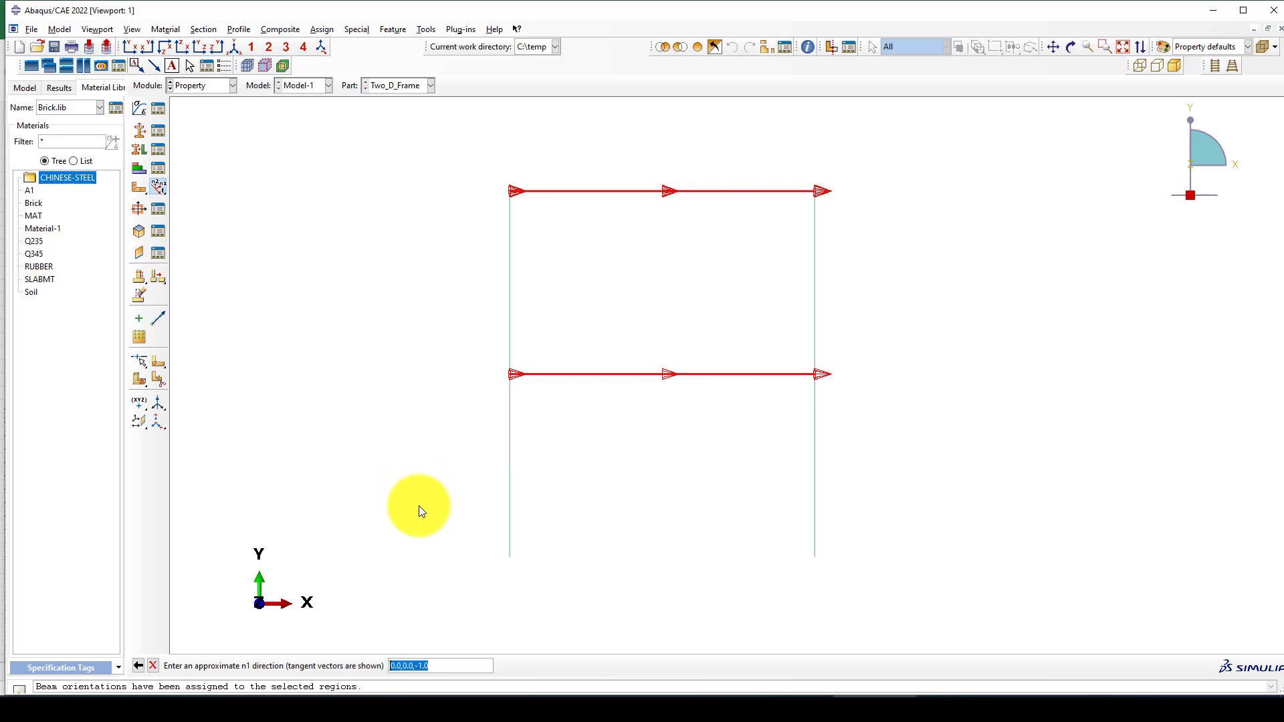
{"action": "type", "text": "0,1"}
{"action": "key", "text": "Return"}
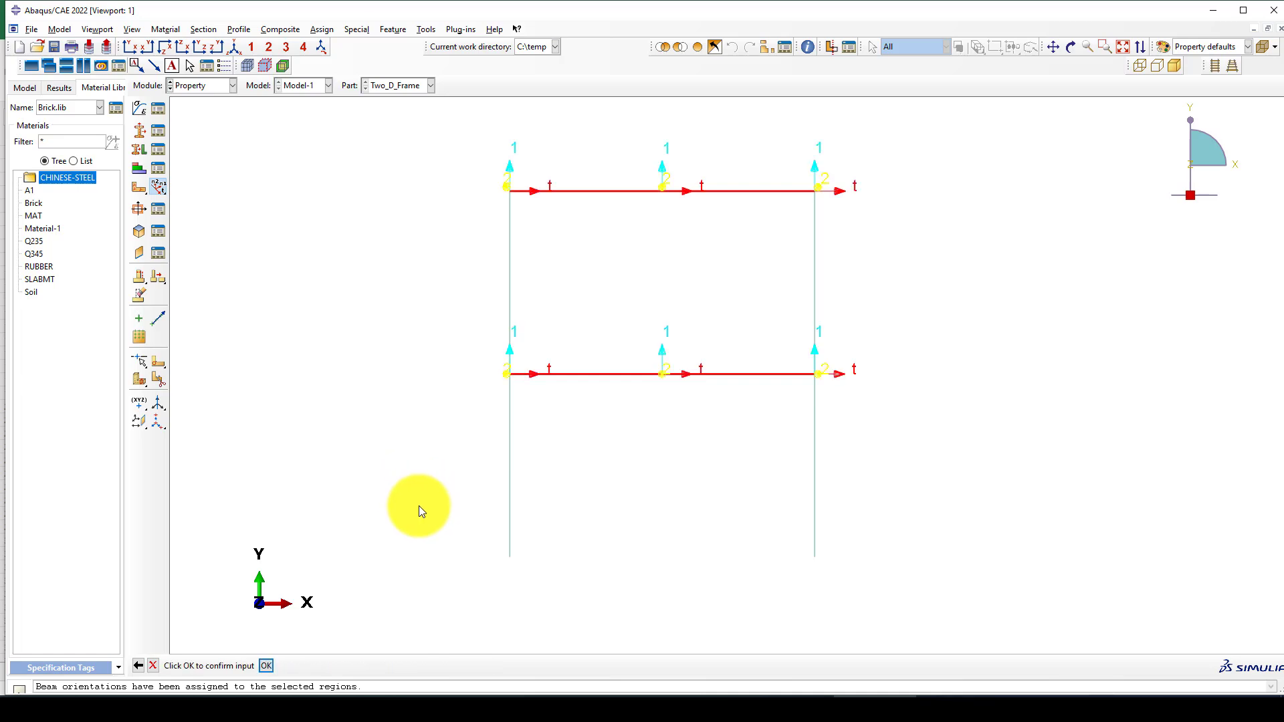
{"action": "middle_click", "coordinate": [384, 455]}
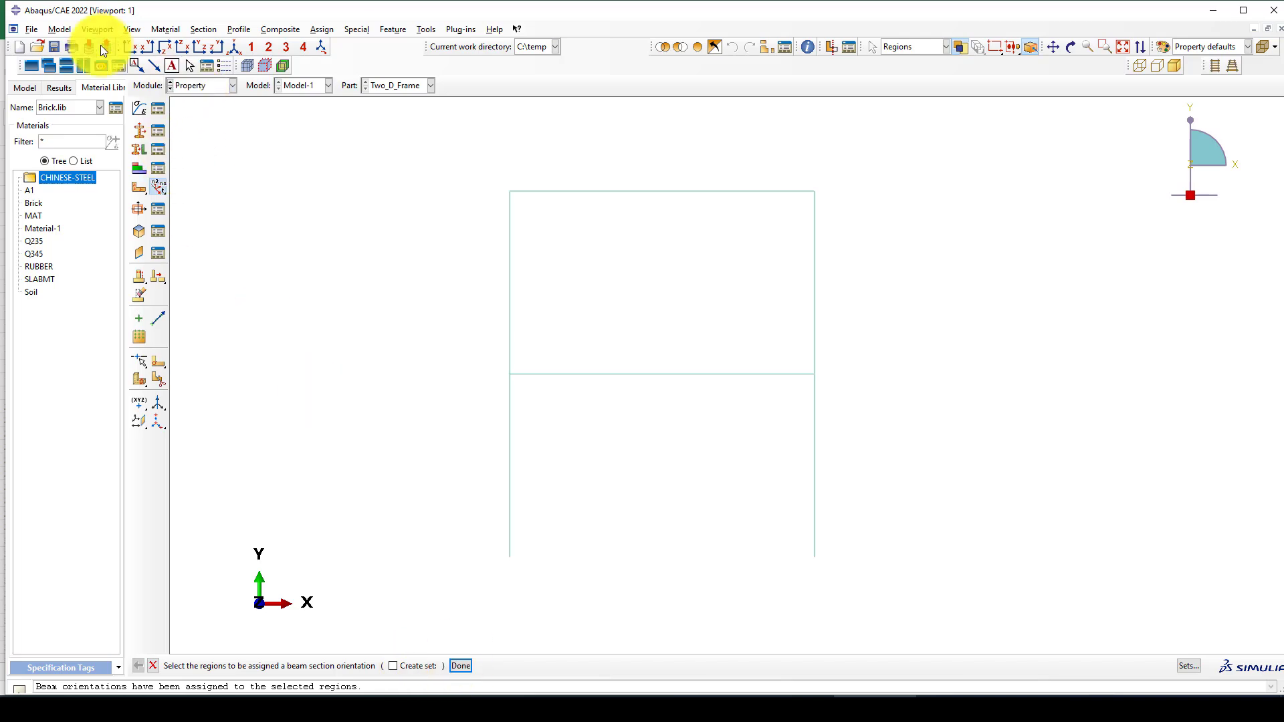
Step: Enable Render beam profiles in the Part Display Options
{"action": "left_click", "coordinate": [131, 28]}
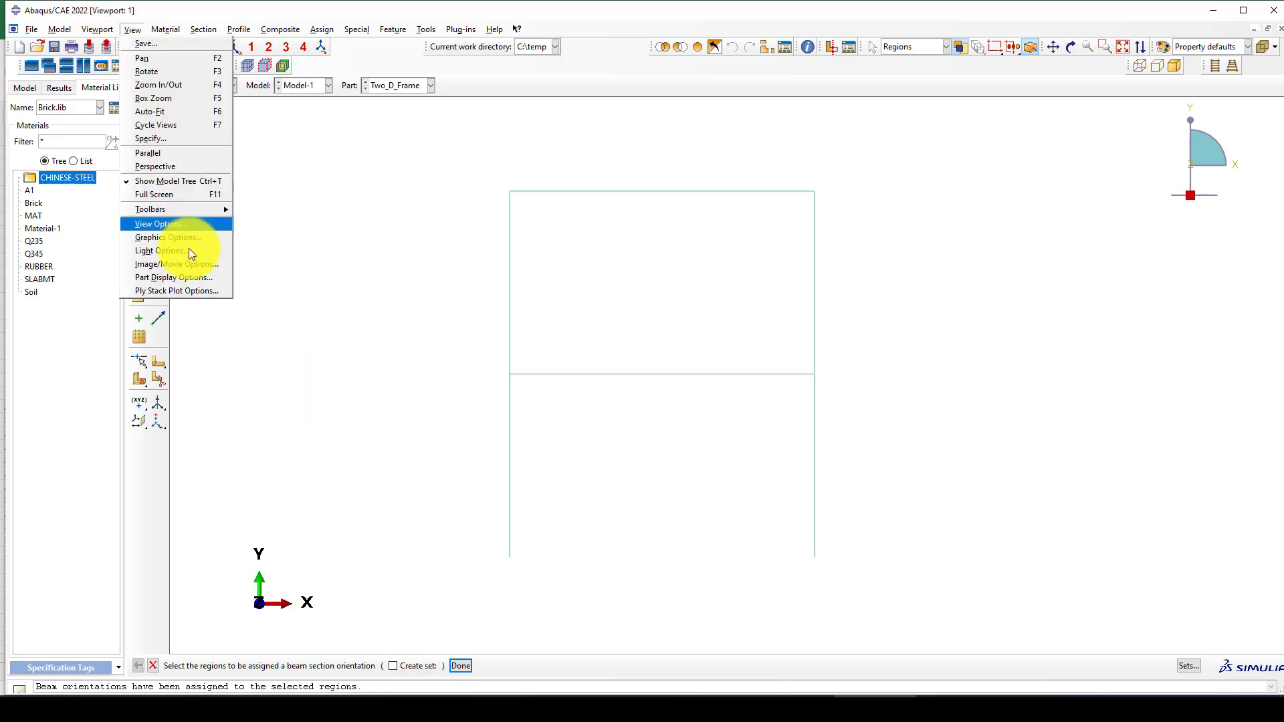
{"action": "left_click", "coordinate": [177, 281]}
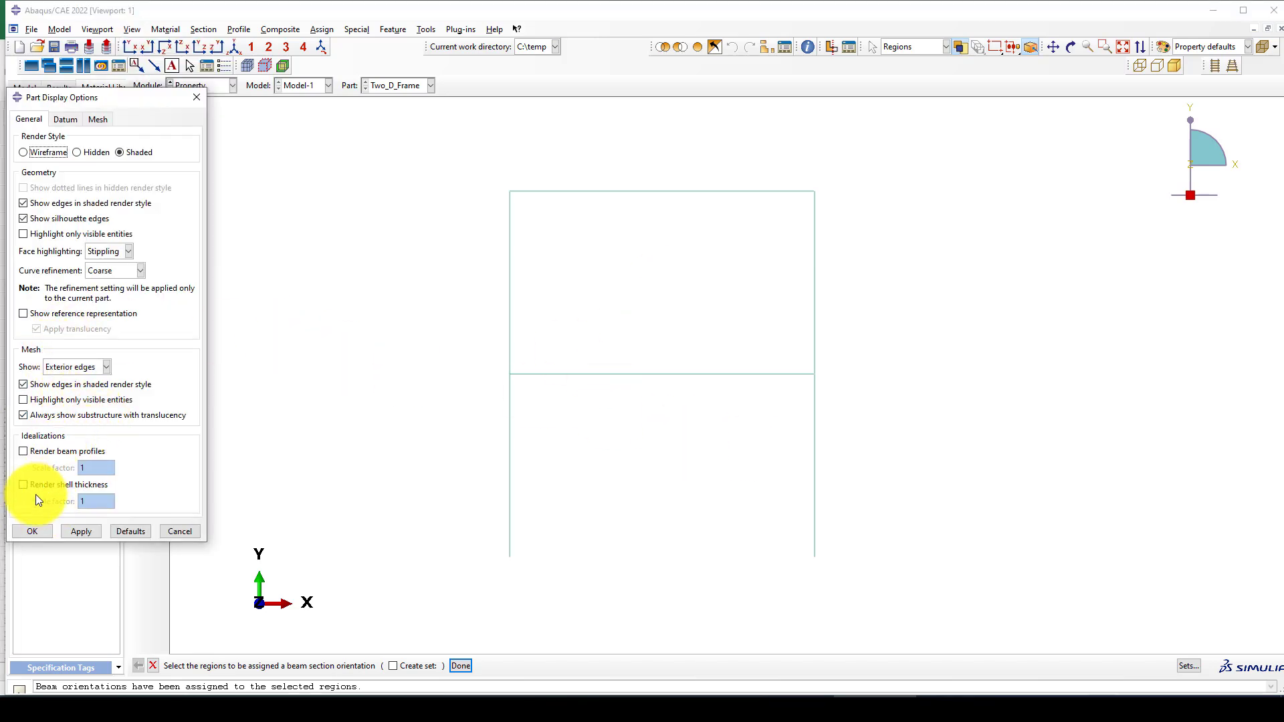
{"action": "left_click", "coordinate": [23, 451]}
{"action": "left_click", "coordinate": [82, 530]}
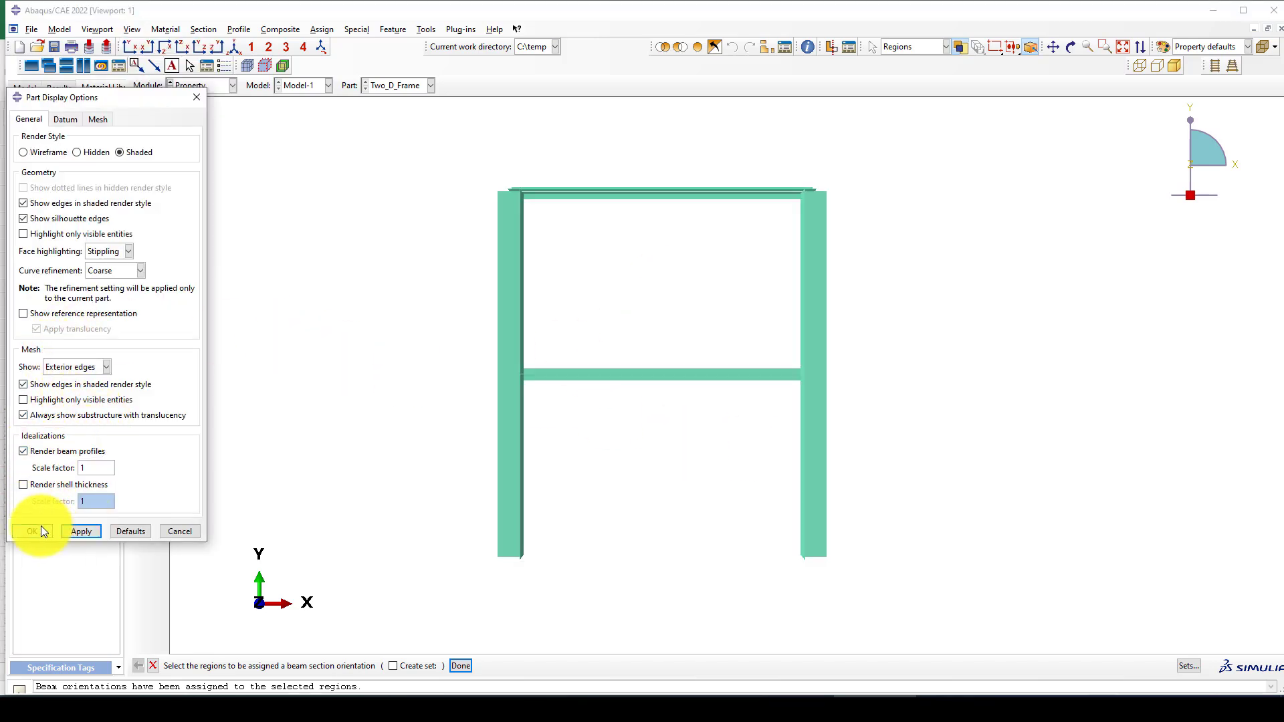
{"action": "left_click", "coordinate": [32, 531]}
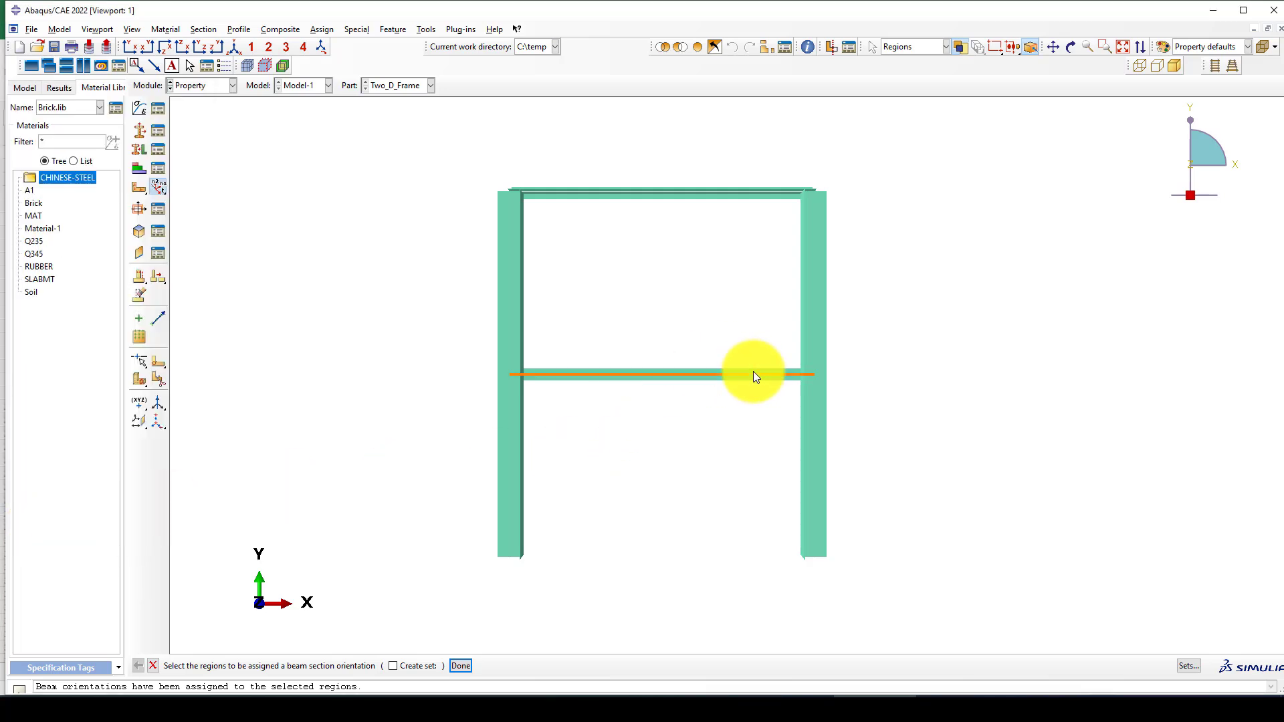
Step: Rotate the frame to an oblique view to inspect the rendered I-sections
{"action": "middle_click_drag", "start_coordinate": [753, 371], "coordinate": [731, 419], "text": "ctrl+alt"}
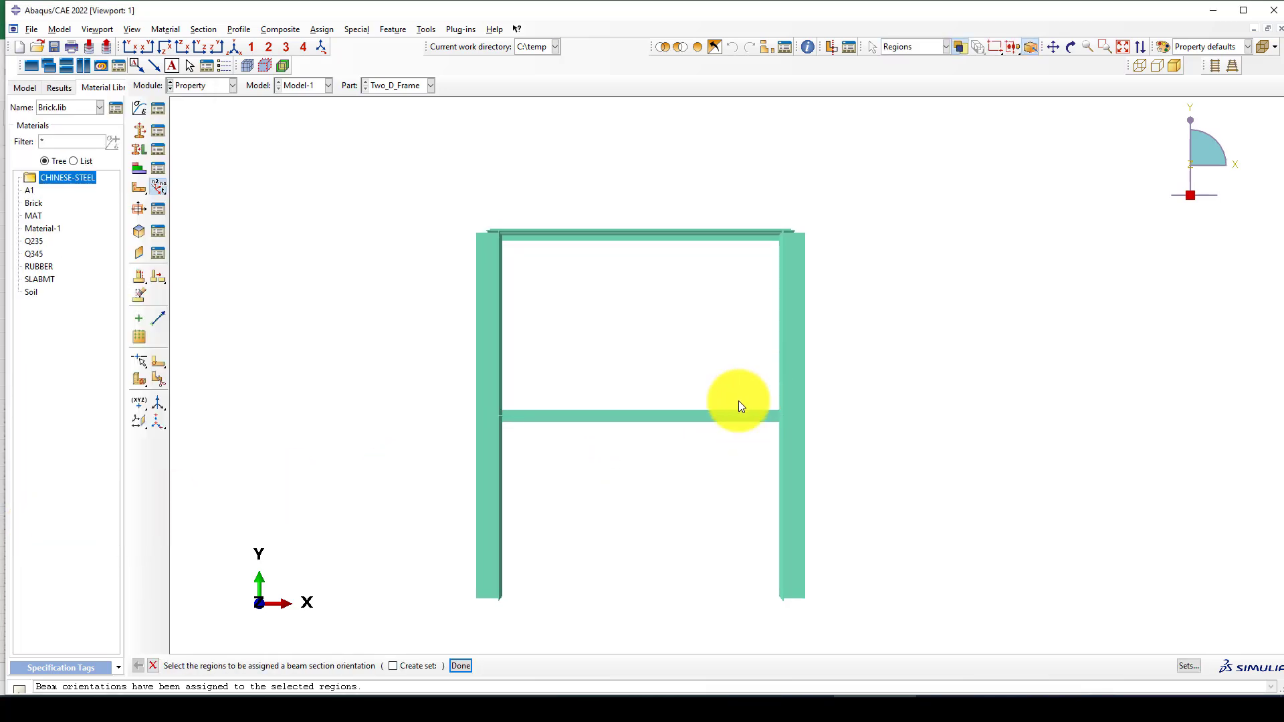
{"action": "right_click", "coordinate": [730, 411]}
{"action": "left_click", "coordinate": [763, 428]}
{"action": "mouse_move", "coordinate": [685, 423]}
{"action": "left_mouse_down", "text": "ctrl+alt"}
{"action": "mouse_move", "coordinate": [718, 381]}
{"action": "mouse_move", "coordinate": [721, 317]}
{"action": "left_mouse_up", "text": "ctrl+alt"}
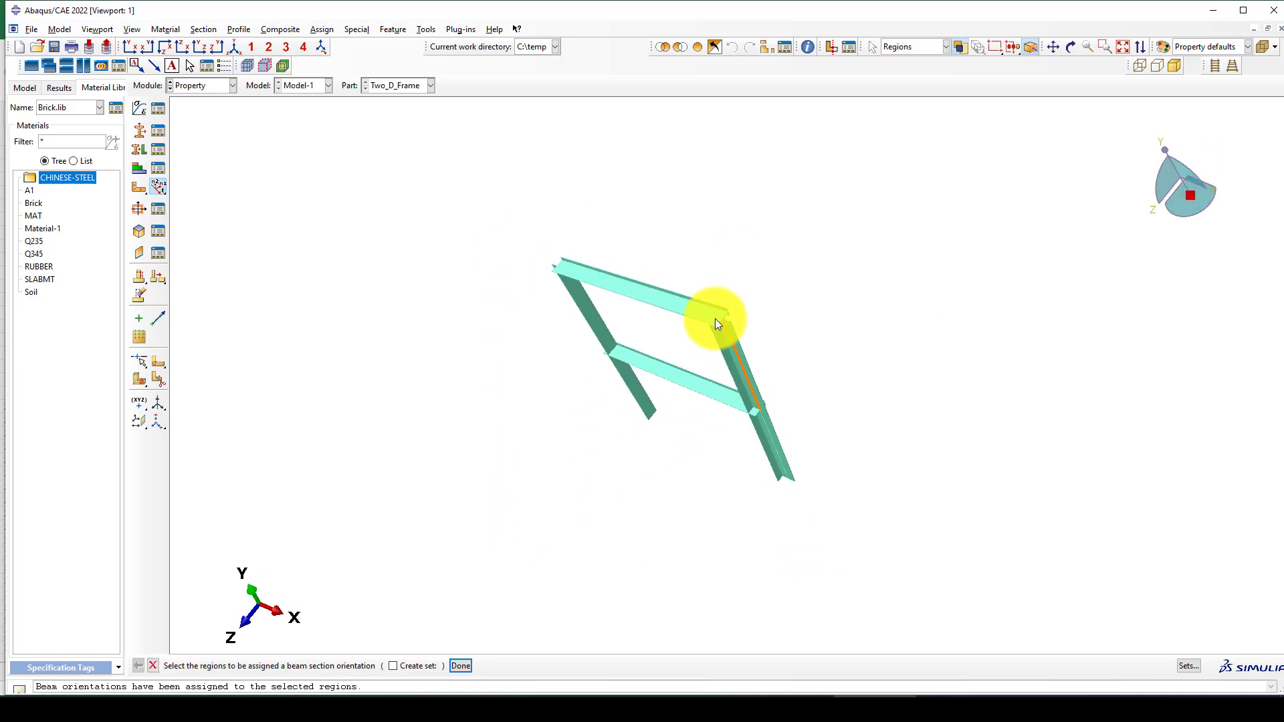
{"action": "scroll", "coordinate": [713, 341], "scroll_direction": "up", "scroll_amount": 5}
{"action": "mouse_move", "coordinate": [660, 363]}
{"action": "left_mouse_down", "text": "ctrl+alt"}
{"action": "mouse_move", "coordinate": [648, 305]}
{"action": "mouse_move", "coordinate": [688, 255]}
{"action": "mouse_move", "coordinate": [580, 377]}
{"action": "mouse_move", "coordinate": [501, 371]}
{"action": "mouse_move", "coordinate": [570, 365]}
{"action": "mouse_move", "coordinate": [487, 392]}
{"action": "mouse_move", "coordinate": [630, 374]}
{"action": "mouse_move", "coordinate": [692, 351]}
{"action": "left_mouse_up", "text": "ctrl+alt"}
Step: Set the Beam profile's b2 flange width to 200
{"action": "key", "text": "Escape"}
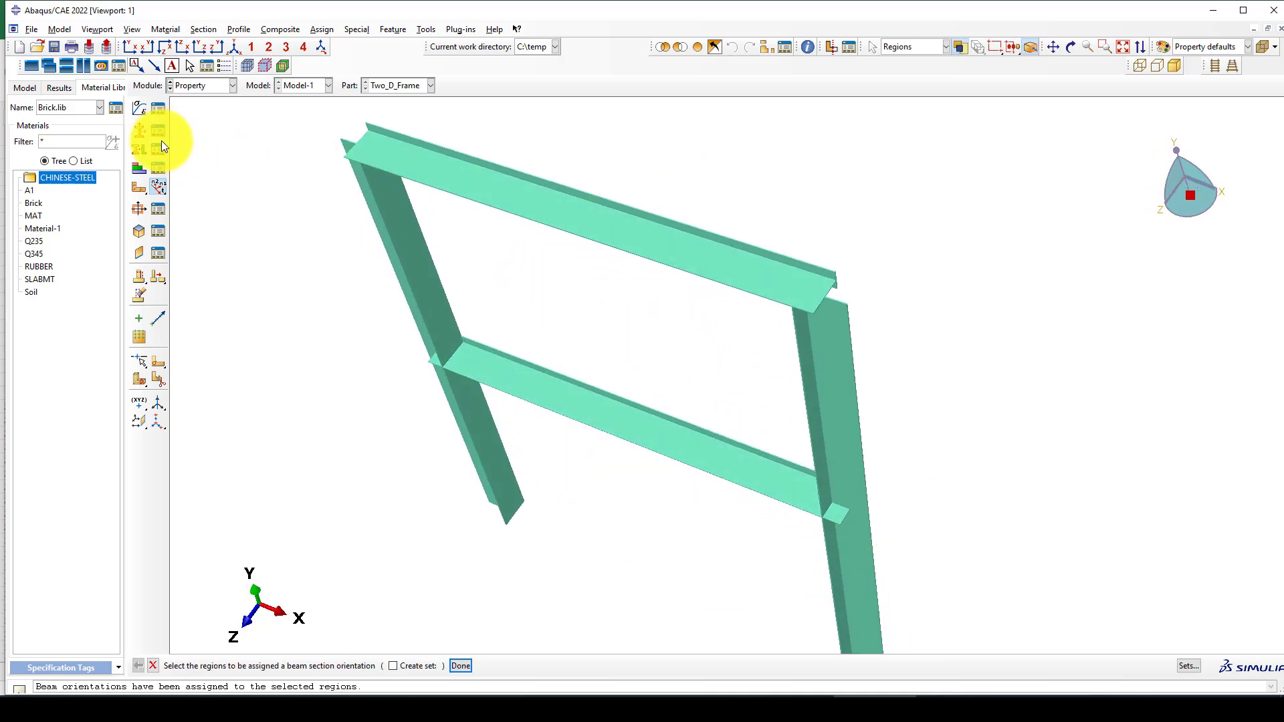
{"action": "left_click", "coordinate": [158, 210]}
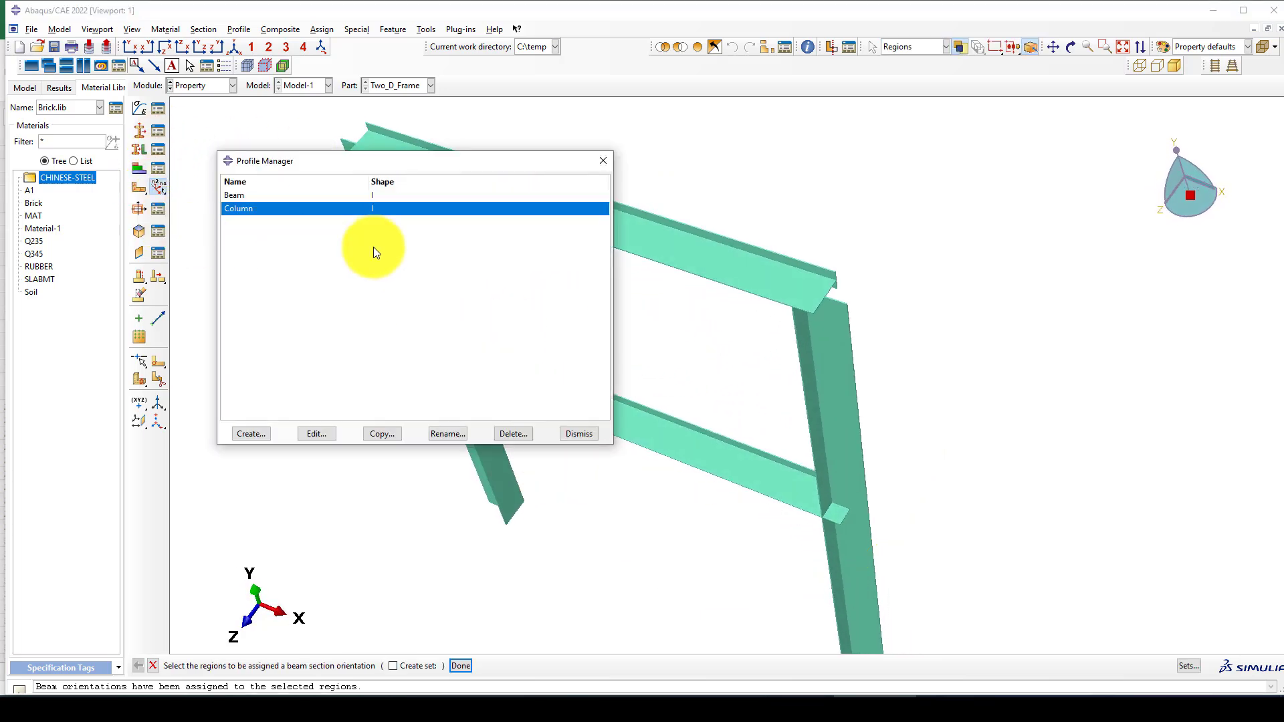
{"action": "left_click", "coordinate": [317, 199]}
{"action": "left_click", "coordinate": [317, 434]}
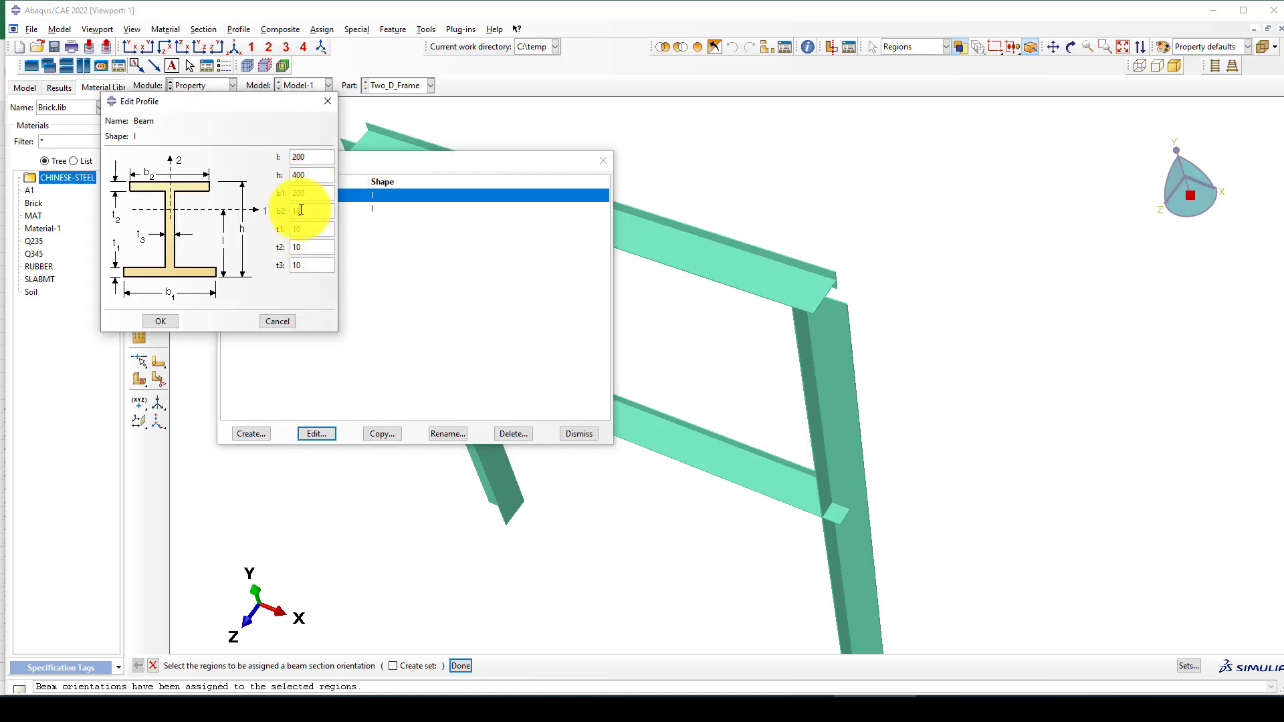
{"action": "double_click", "coordinate": [298, 211]}
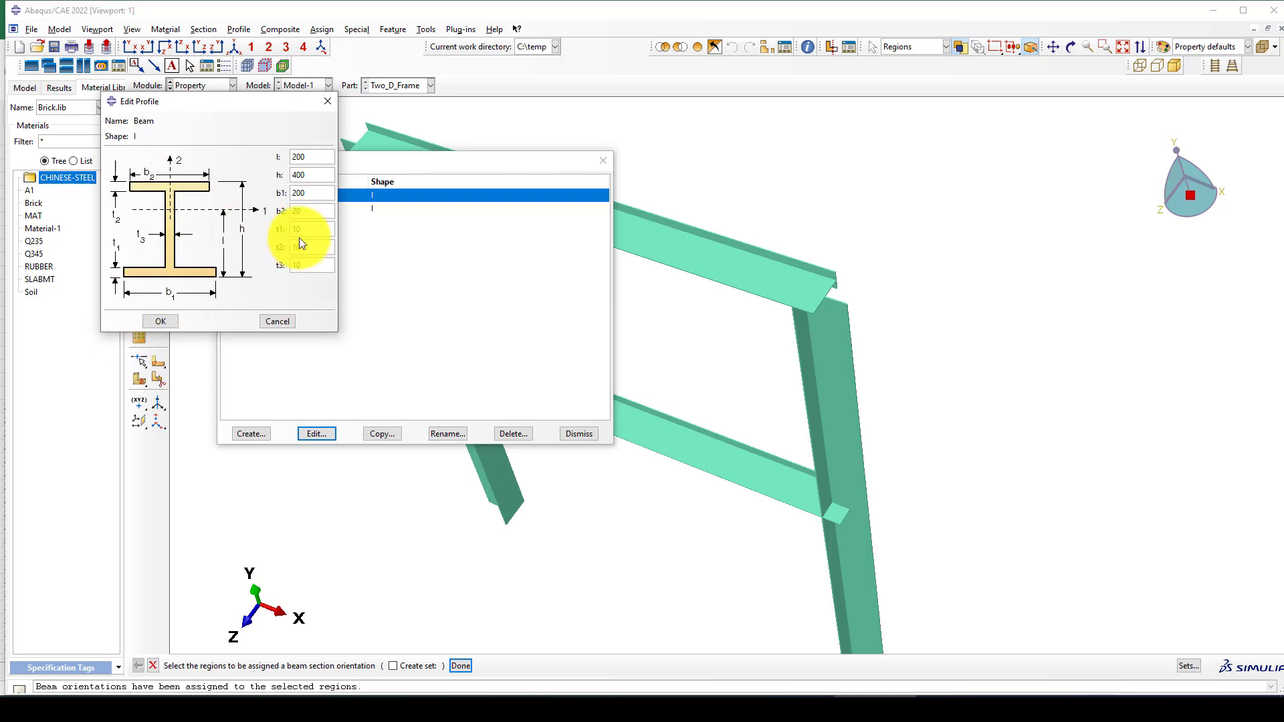
{"action": "type", "text": "200"}
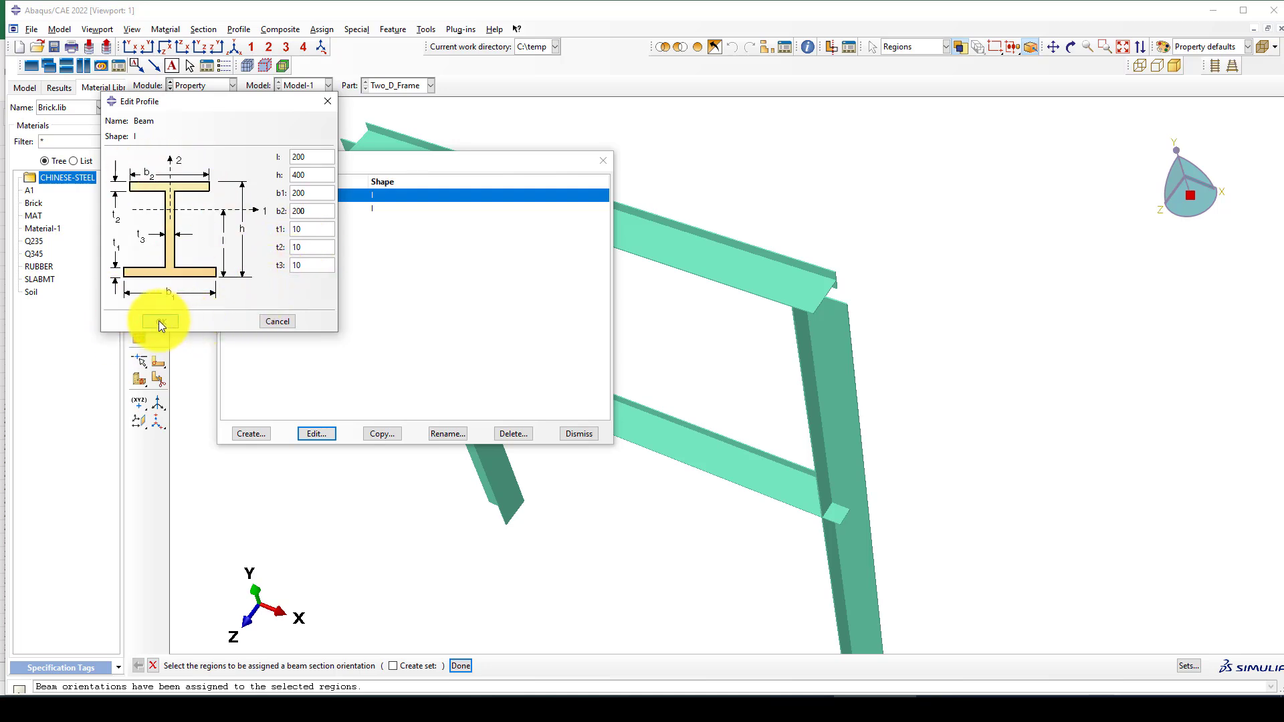
{"action": "left_click", "coordinate": [158, 320]}
Step: Revise the Column profile's flange dimensions, including its b2 width
{"action": "left_click", "coordinate": [302, 208]}
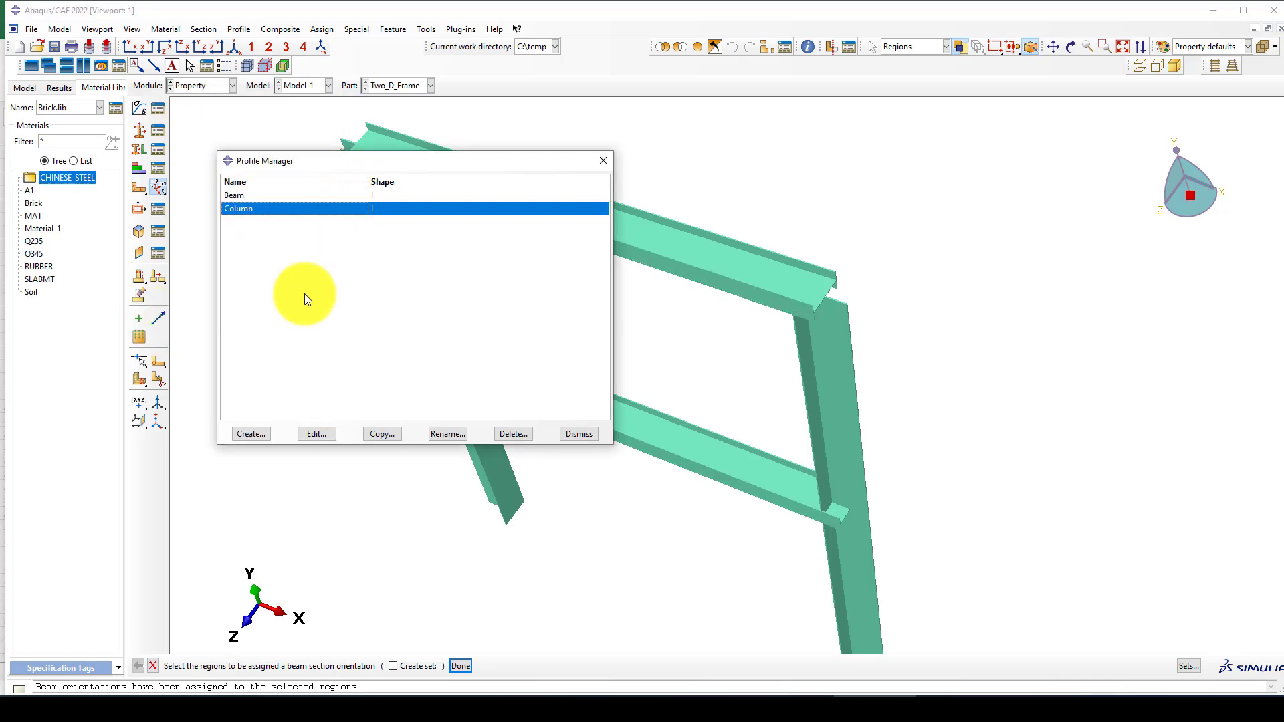
{"action": "left_click", "coordinate": [315, 433]}
{"action": "double_click", "coordinate": [299, 157]}
{"action": "double_click", "coordinate": [296, 211]}
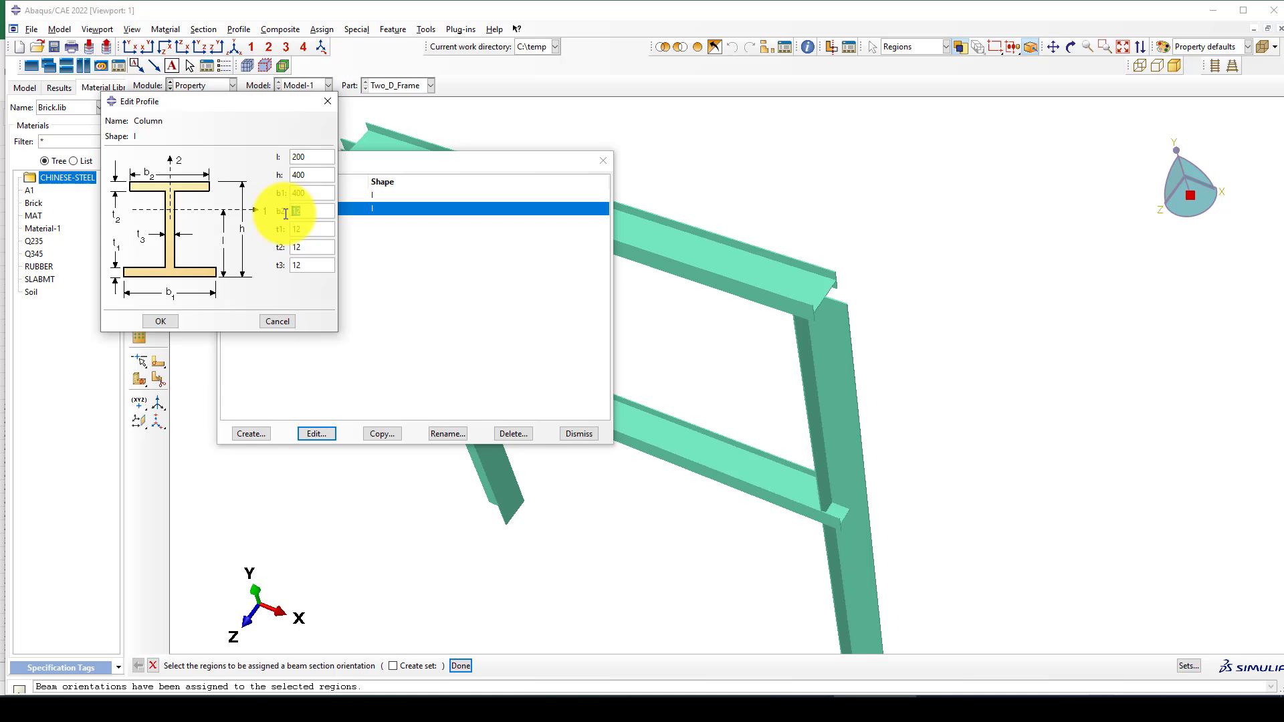
{"action": "type", "text": "400"}
{"action": "left_click", "coordinate": [172, 320]}
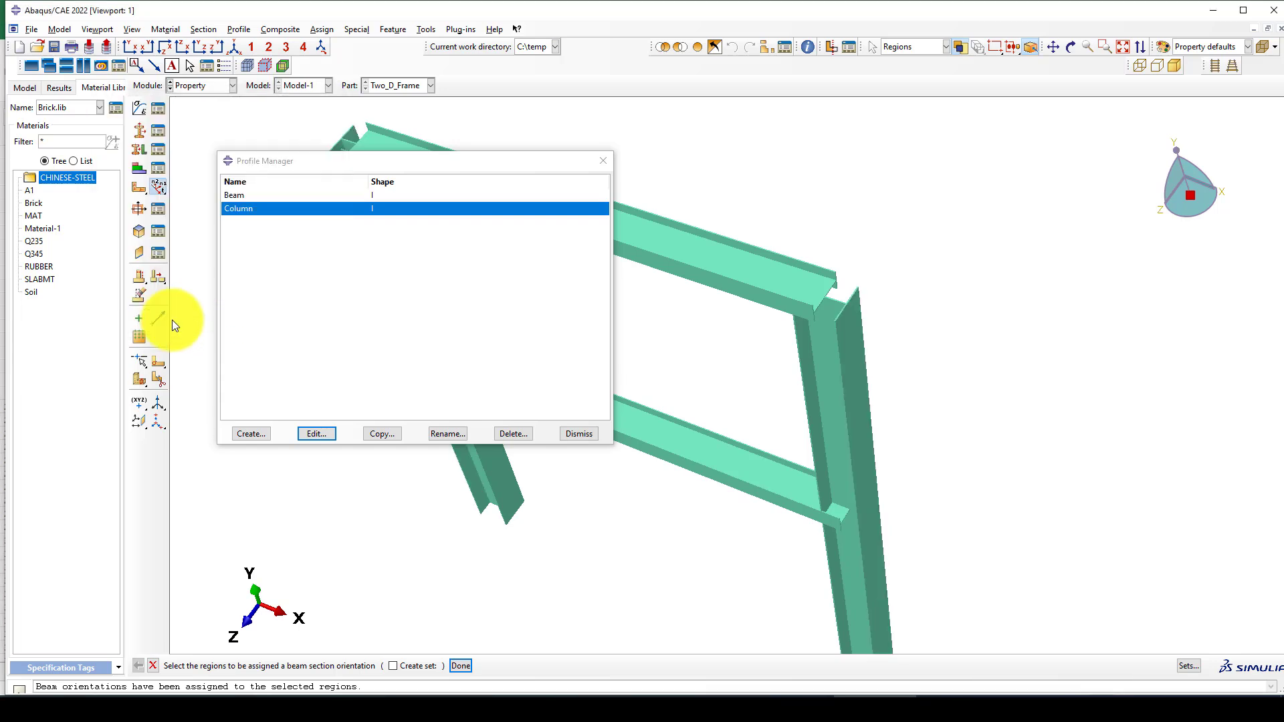
{"action": "left_click", "coordinate": [579, 433]}
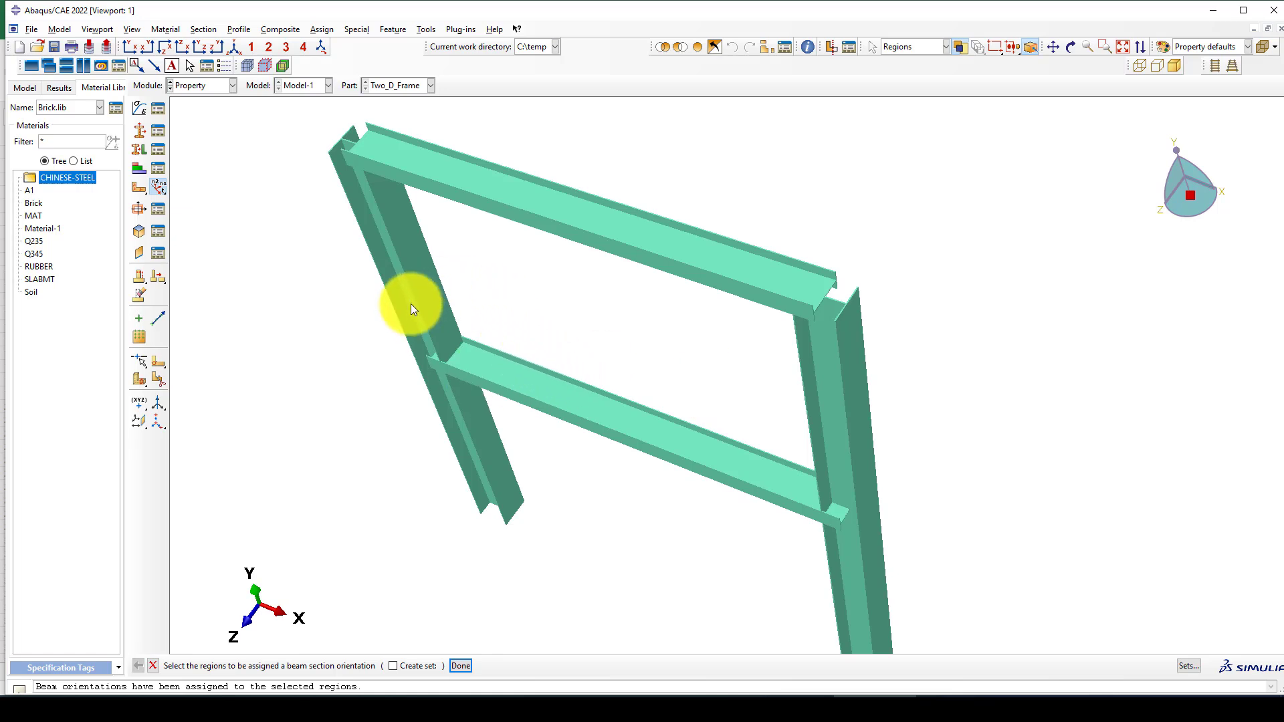
{"action": "scroll", "coordinate": [371, 263], "scroll_direction": "down", "scroll_amount": 2}
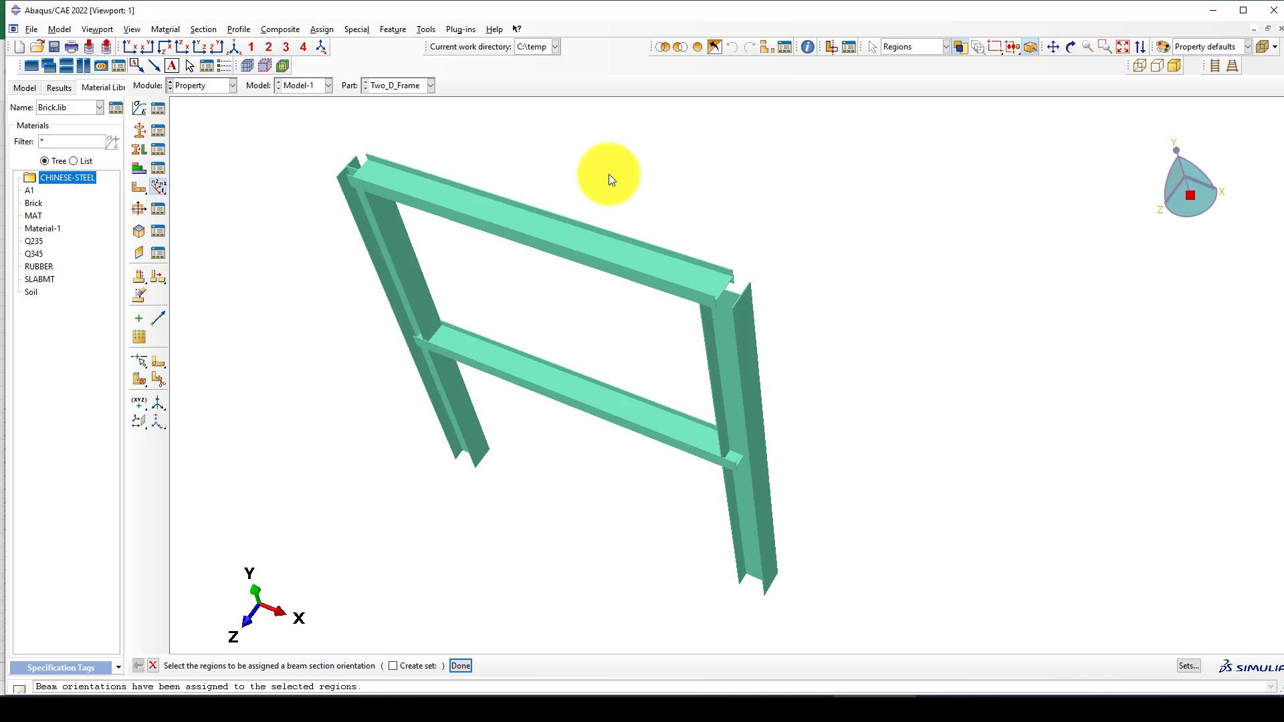
Step: Orient both horizontal beams with n1 0,1,0, fixing a parallel-direction error
{"action": "left_click_drag", "start_coordinate": [609, 182], "coordinate": [554, 483]}
{"action": "middle_click", "coordinate": [555, 484]}
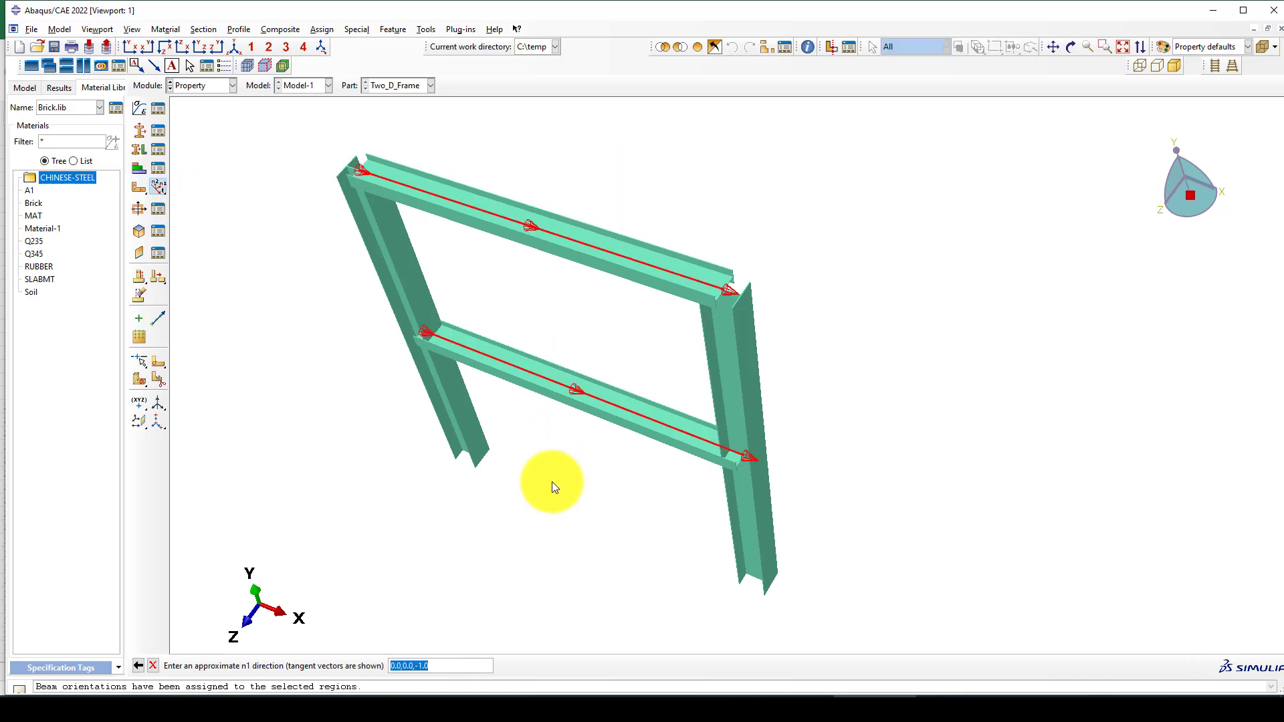
{"action": "type", "text": "1"}
{"action": "key", "text": "Return"}
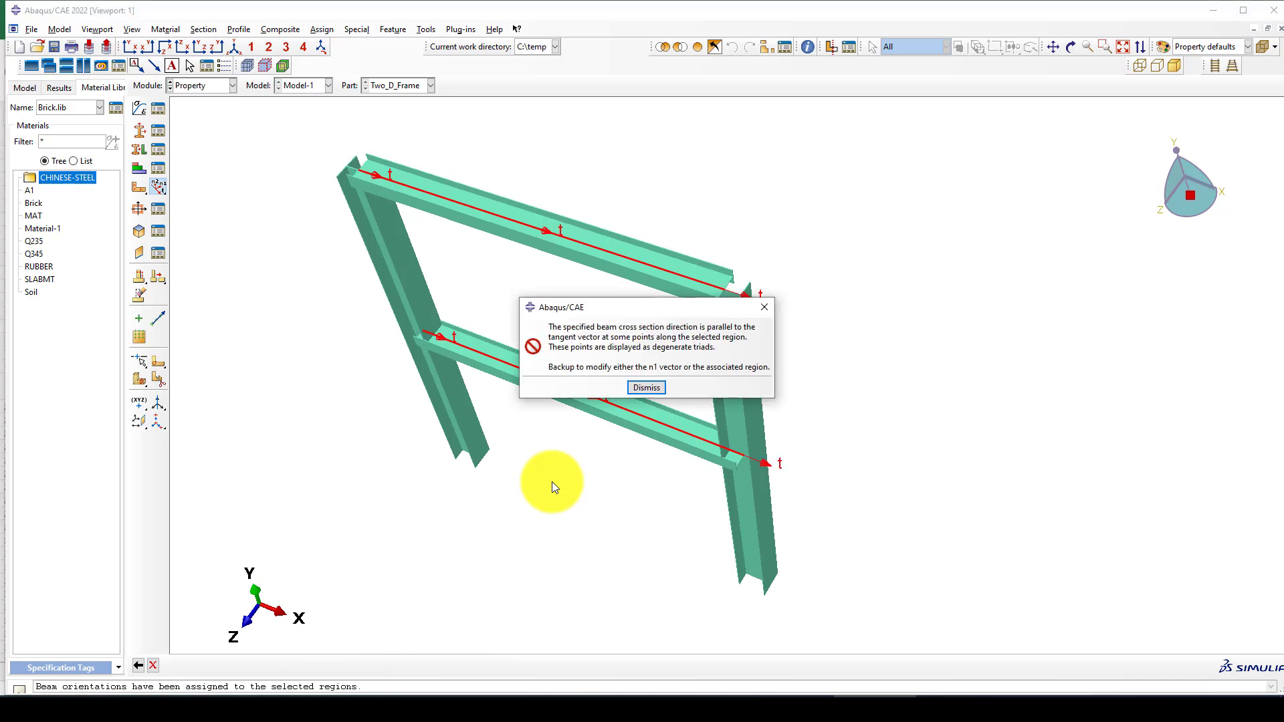
{"action": "key", "text": "Return"}
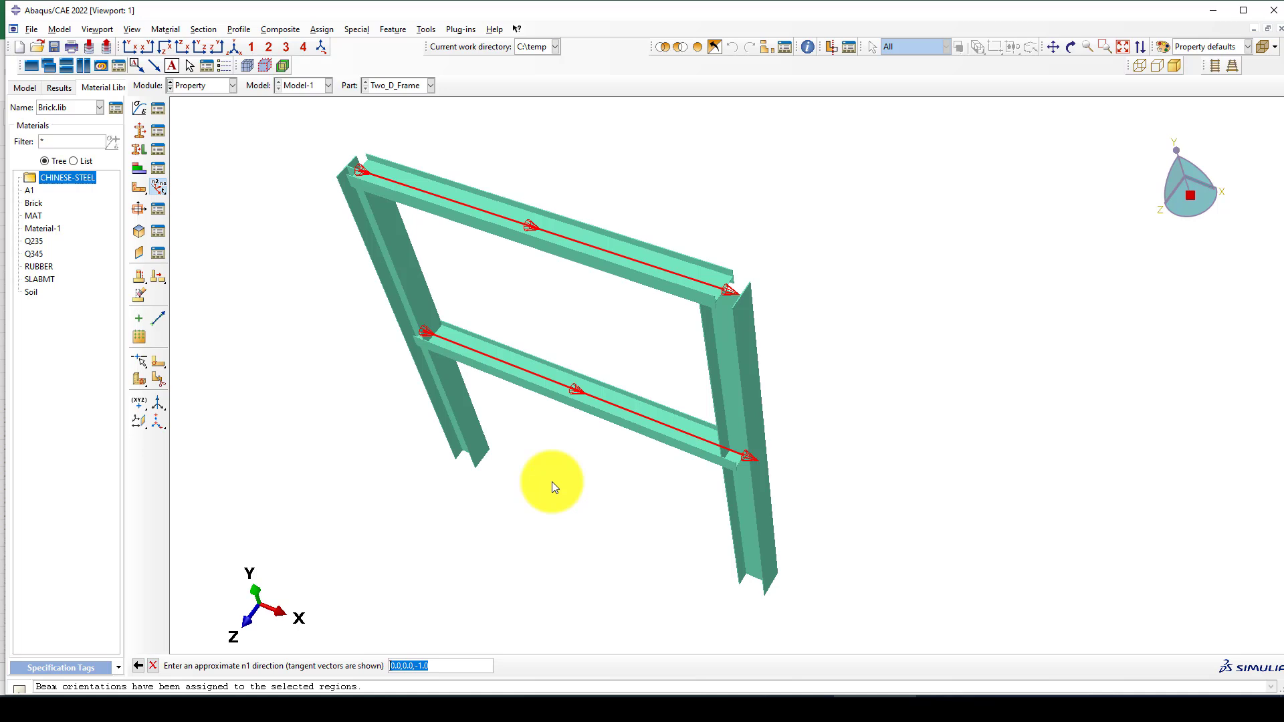
{"action": "type", "text": "-1"}
{"action": "key", "text": "Return"}
{"action": "key", "text": "Return"}
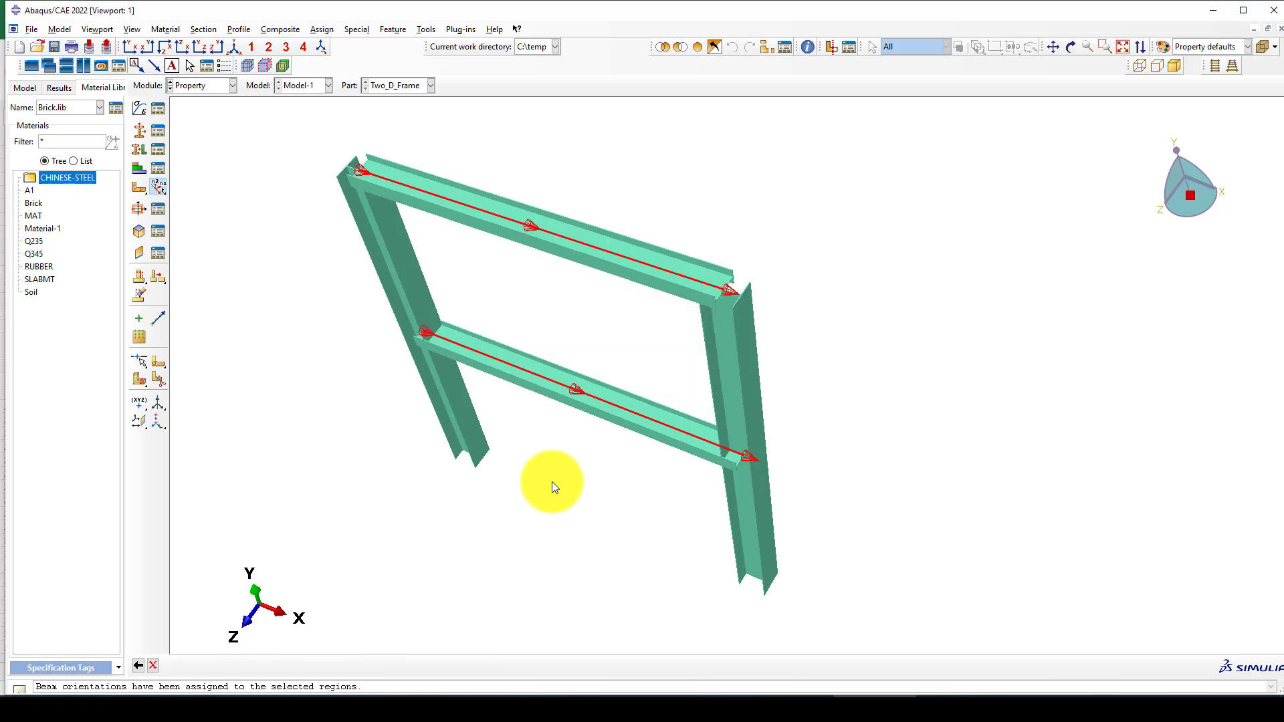
{"action": "type", "text": ",0"}
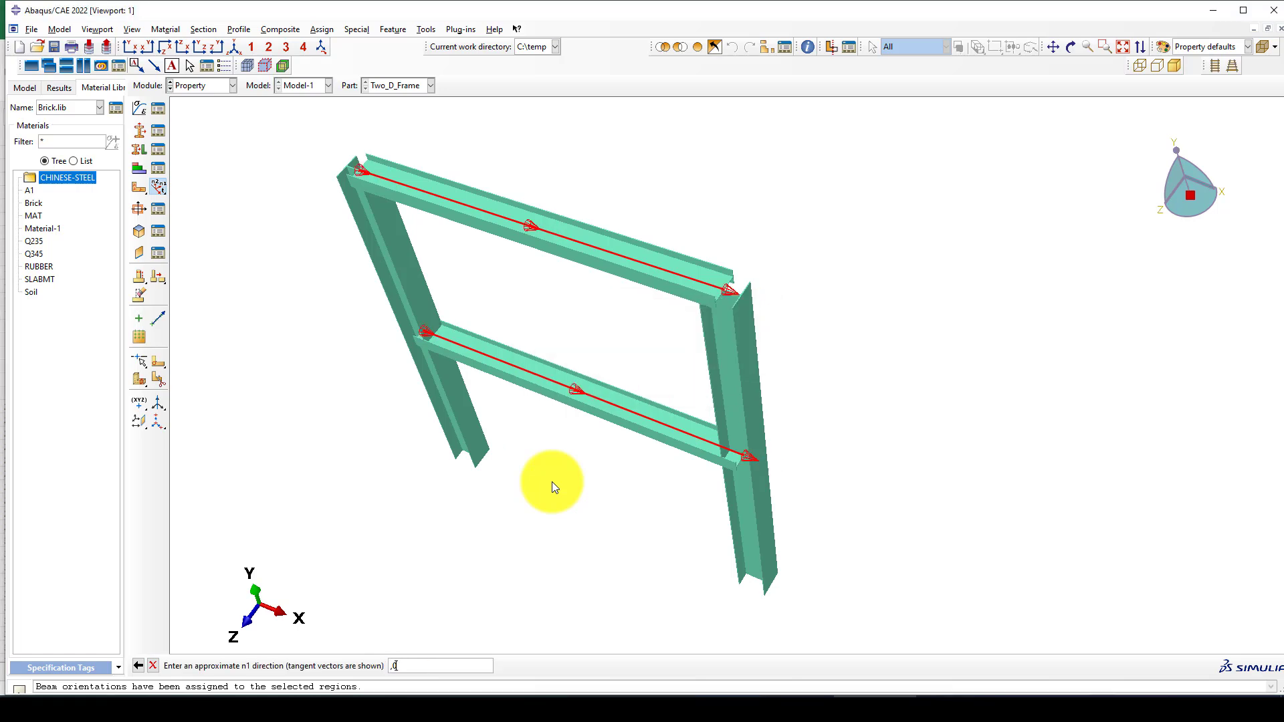
{"action": "key", "text": "BackSpace"}
{"action": "type", "text": "0"}
{"action": "type", "text": ",0"}
{"action": "key", "text": "Return"}
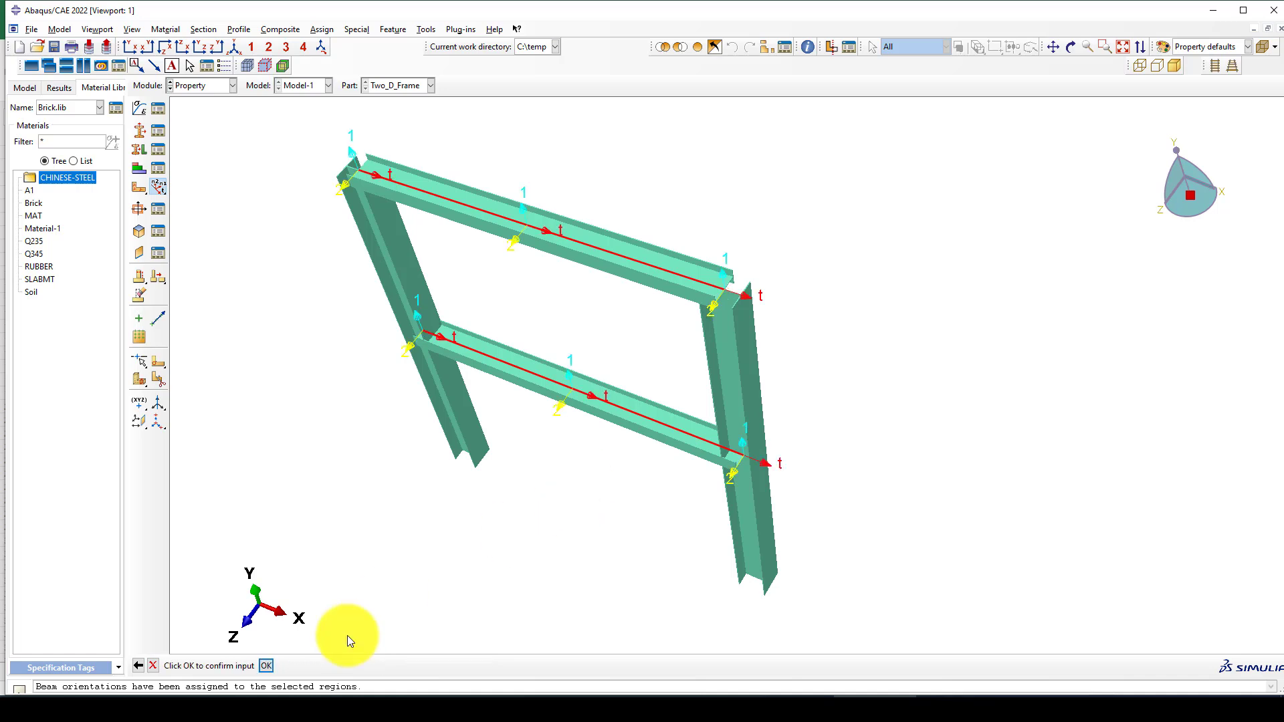
{"action": "left_click", "coordinate": [267, 667]}
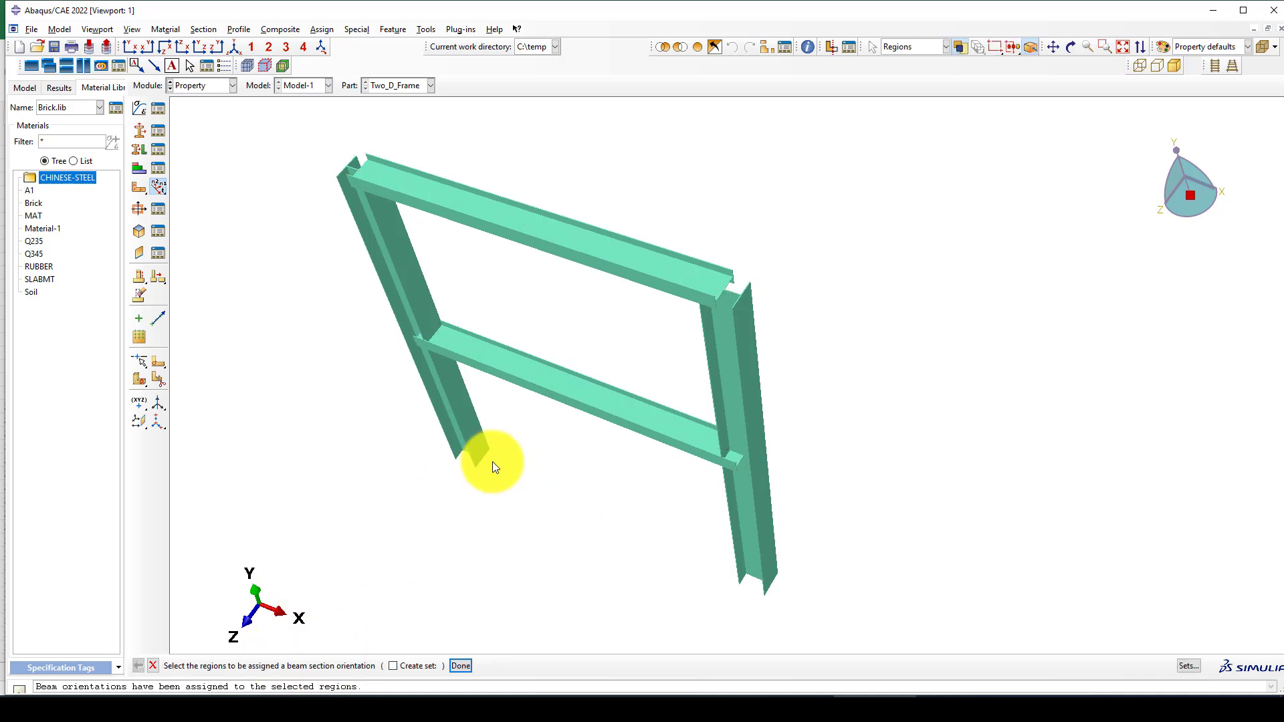
Step: Reassign the horizontal beams' n1 0,1,0 orientation and view the upright I-sections
{"action": "left_click_drag", "start_coordinate": [568, 194], "coordinate": [514, 477]}
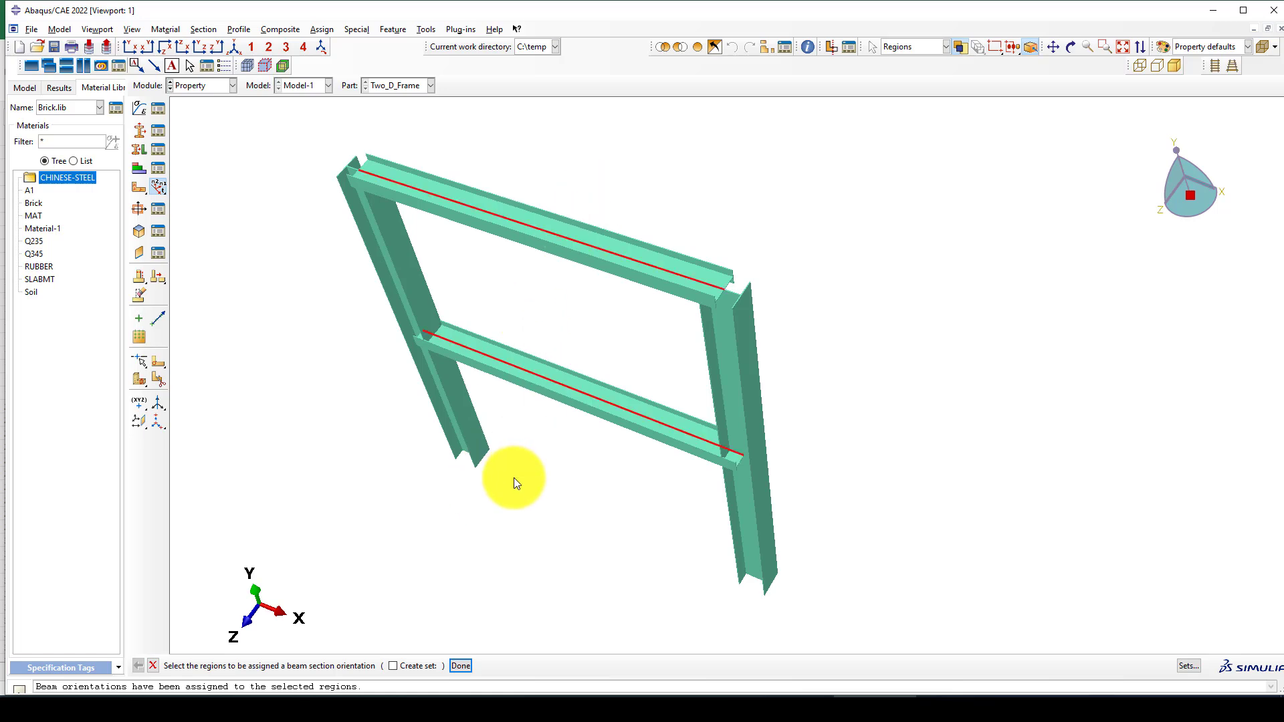
{"action": "middle_click", "coordinate": [514, 478]}
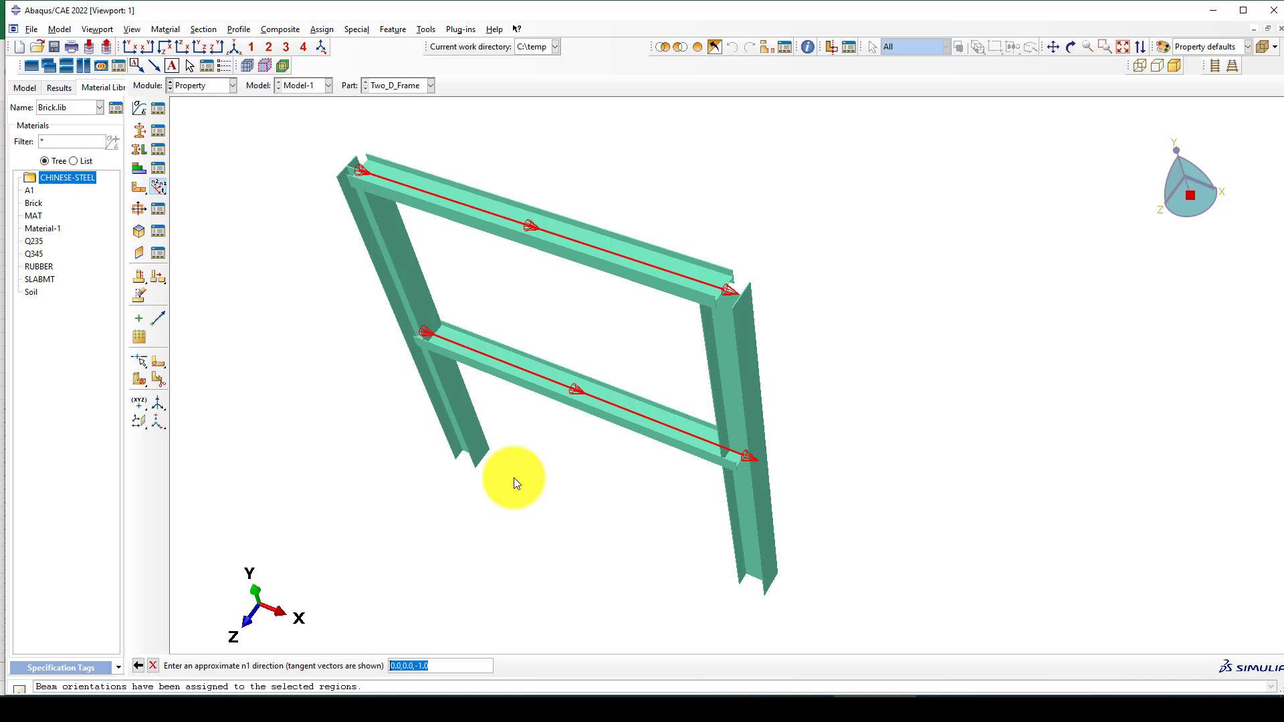
{"action": "type", "text": "0"}
{"action": "type", "text": ","}
{"action": "type", "text": "1,0"}
{"action": "key", "text": "Return"}
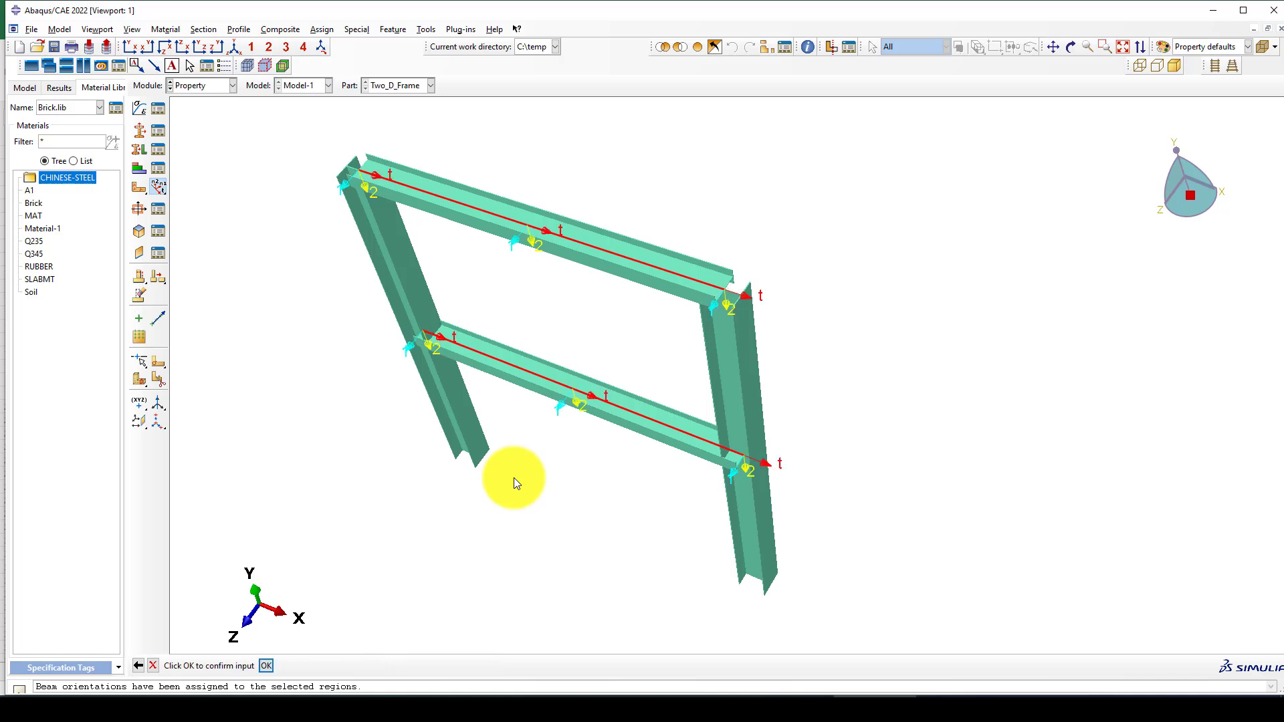
{"action": "middle_click", "coordinate": [489, 399]}
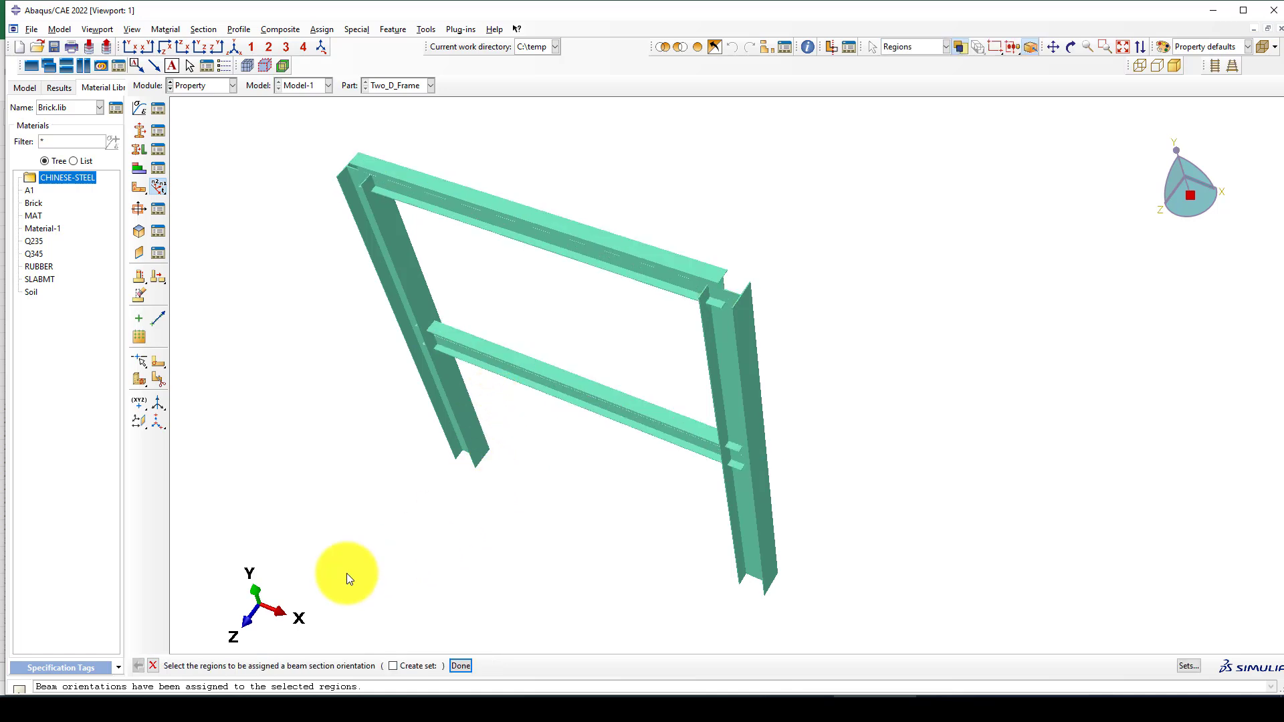
{"action": "left_click", "coordinate": [457, 662]}
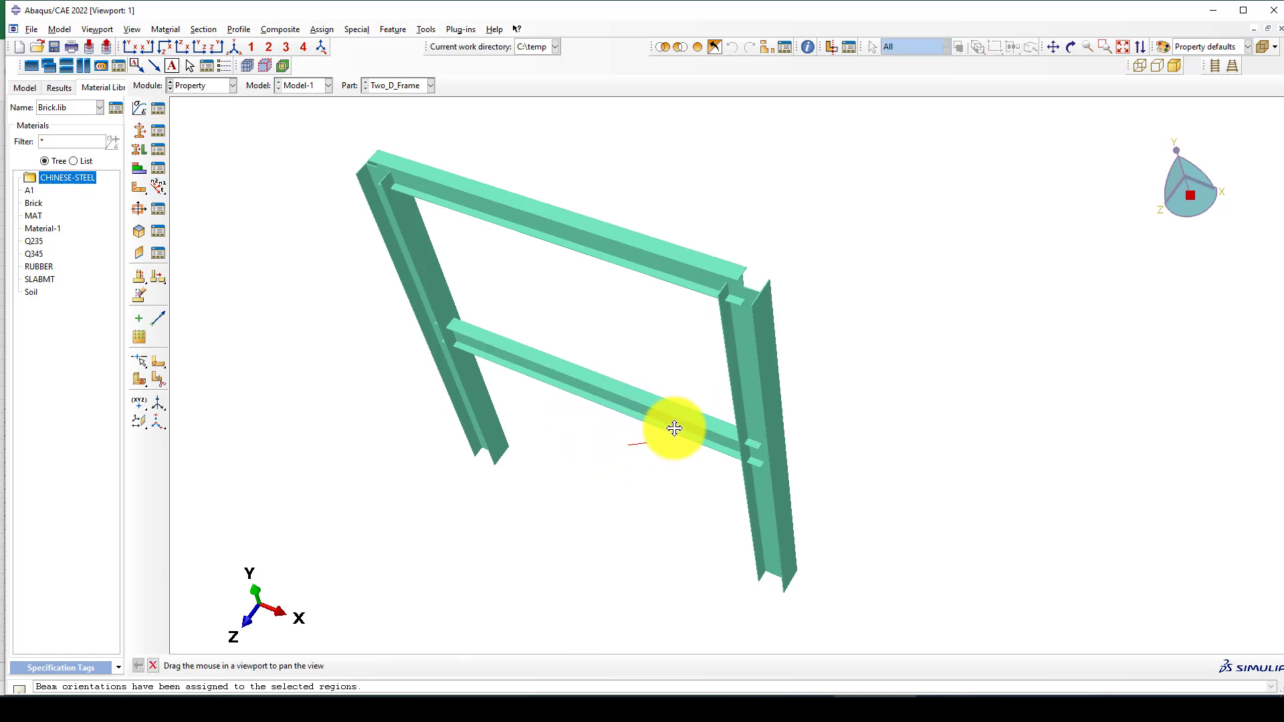
{"action": "middle_click_drag", "start_coordinate": [602, 471], "coordinate": [642, 435]}
{"action": "mouse_move", "coordinate": [642, 436]}
{"action": "left_mouse_down", "text": "ctrl+alt"}
{"action": "mouse_move", "coordinate": [608, 215]}
{"action": "mouse_move", "coordinate": [788, 231]}
{"action": "mouse_move", "coordinate": [763, 301]}
{"action": "mouse_move", "coordinate": [700, 396]}
{"action": "mouse_move", "coordinate": [675, 366]}
{"action": "left_mouse_up", "text": "ctrl+alt"}
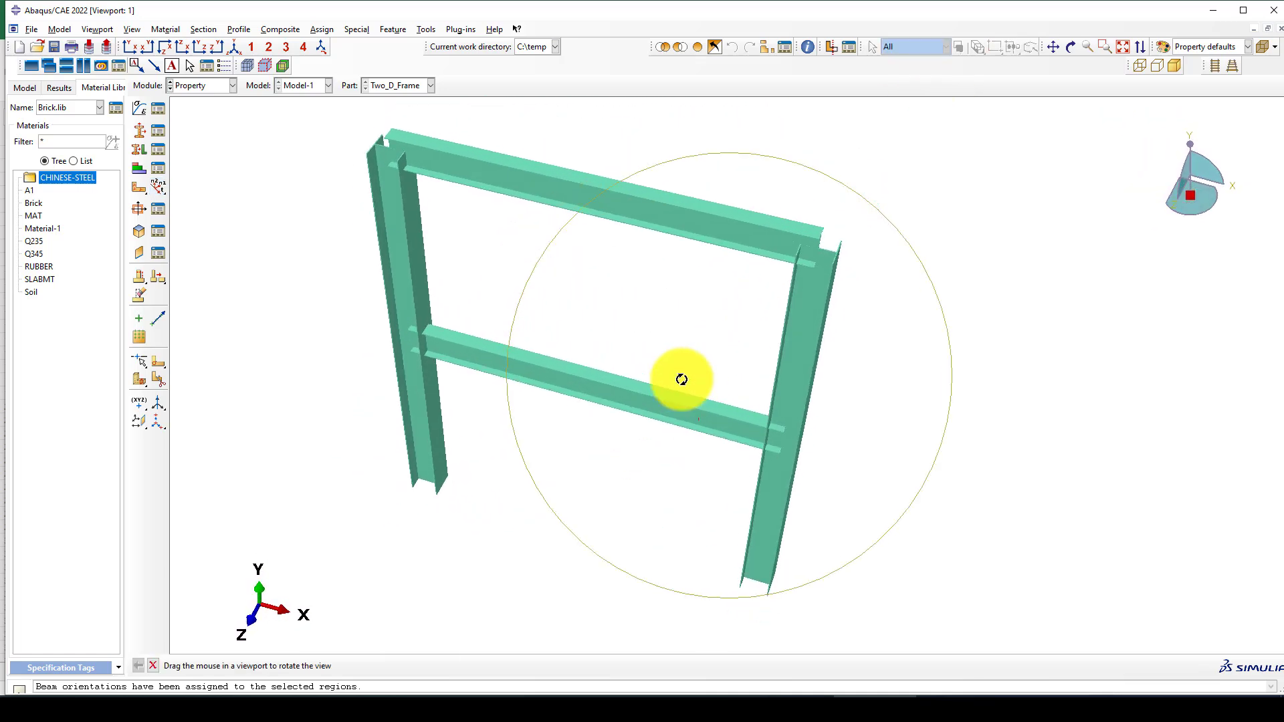
Step: In the Assembly module, add a dependent instance of Two_D_Frame
{"action": "key", "text": "Escape"}
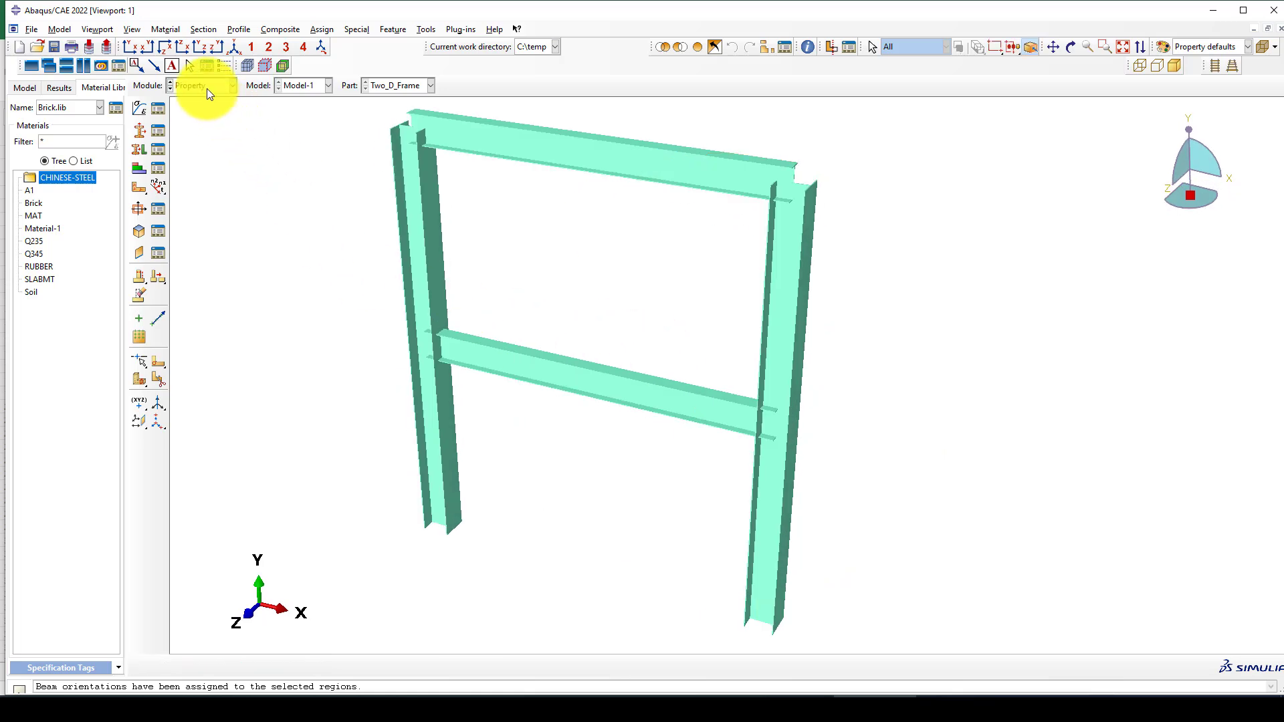
{"action": "left_click", "coordinate": [206, 86]}
{"action": "left_click", "coordinate": [198, 125]}
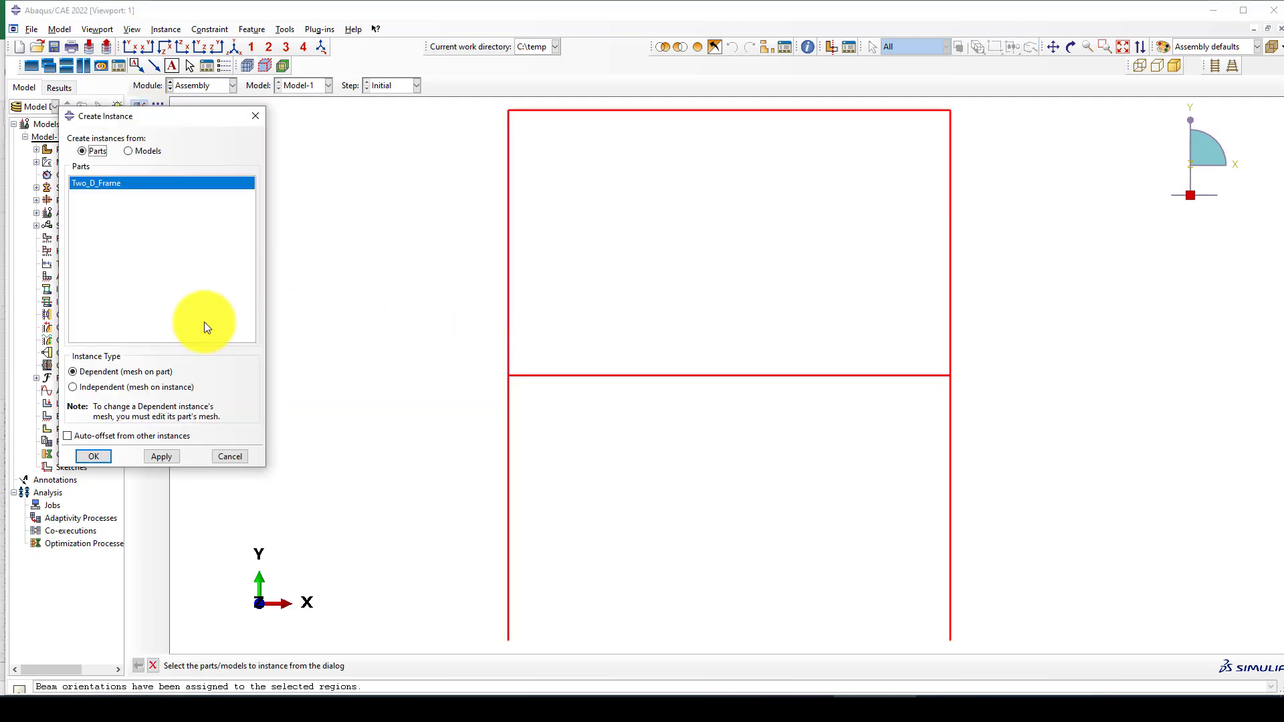
{"action": "left_click", "coordinate": [93, 458]}
{"action": "scroll", "coordinate": [548, 373], "scroll_direction": "down", "scroll_amount": 3}
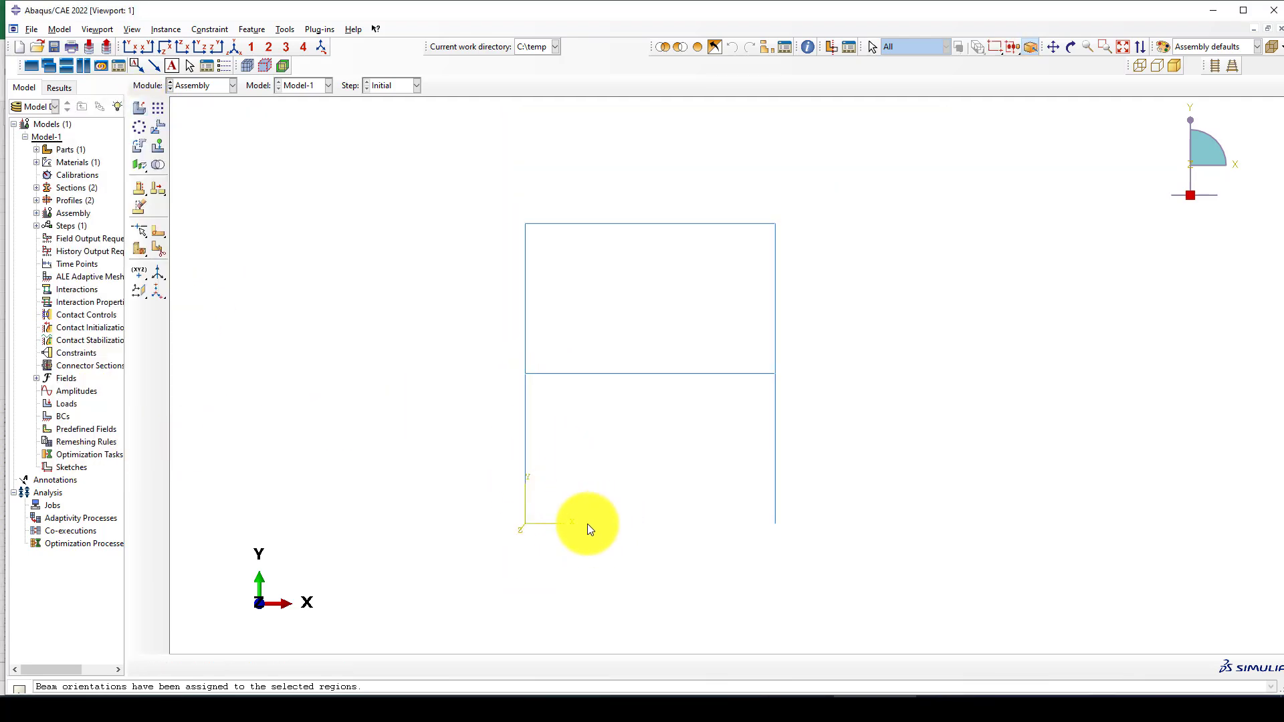
Step: In the Step module, create a Dynamic, Implicit step named Dynamic
{"action": "left_click", "coordinate": [209, 87]}
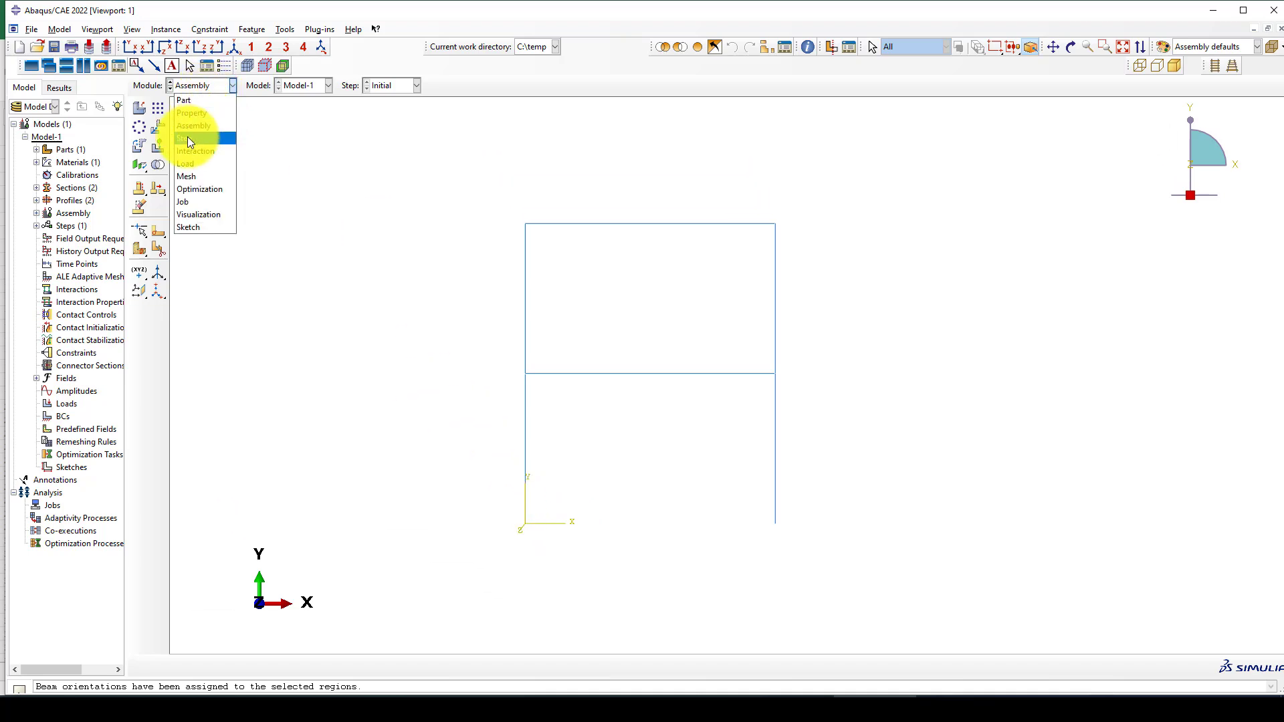
{"action": "left_click", "coordinate": [188, 136]}
{"action": "left_click", "coordinate": [142, 108]}
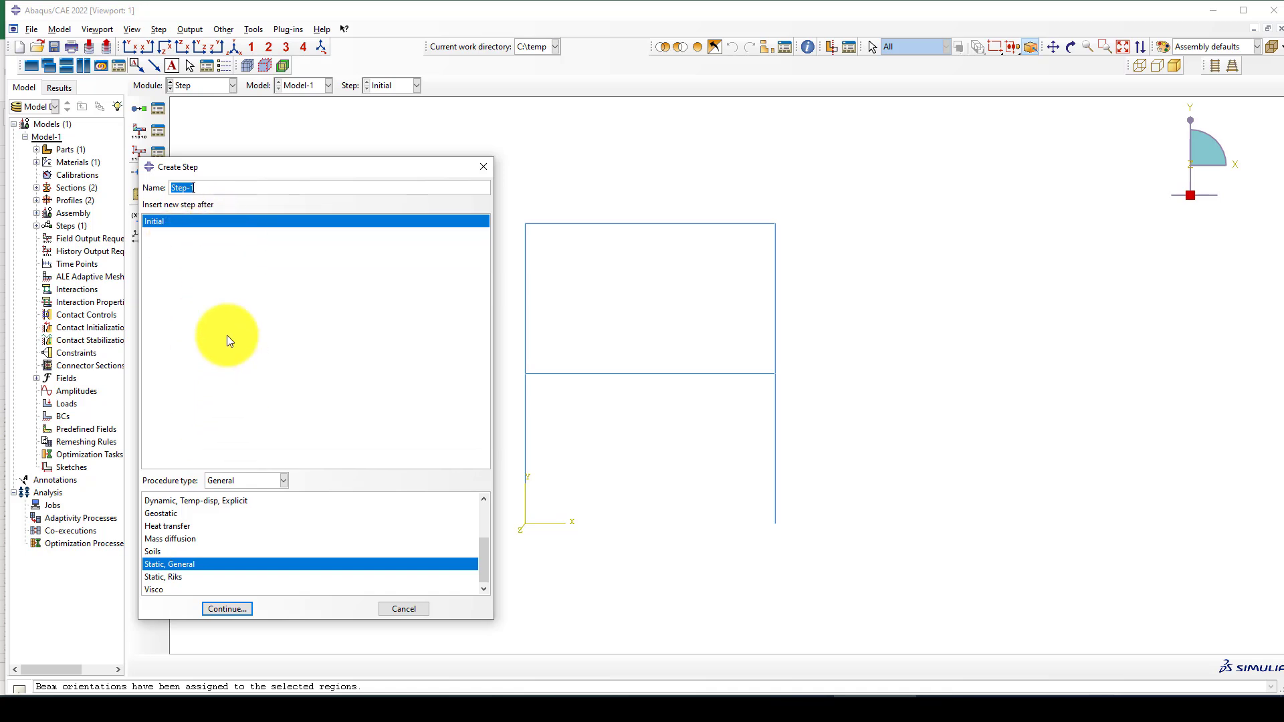
{"action": "type", "text": "Dynamic"}
{"action": "scroll", "coordinate": [181, 538], "scroll_direction": "up", "scroll_amount": 3}
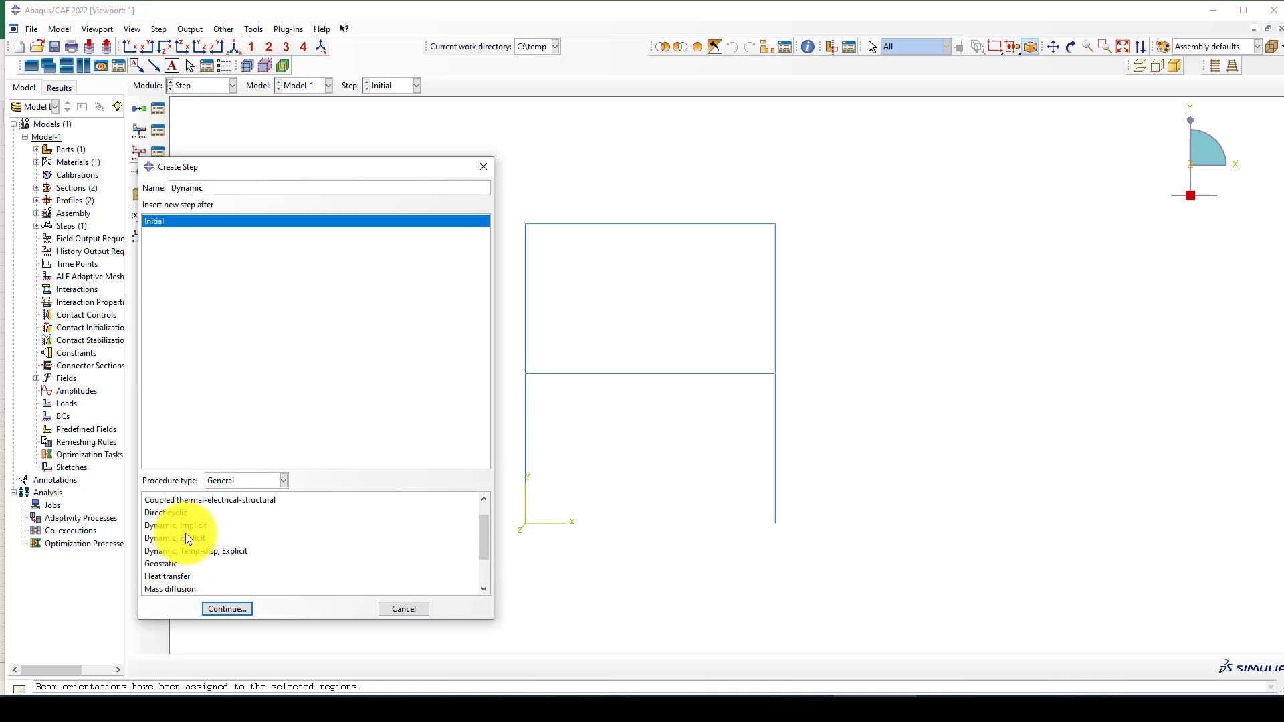
{"action": "left_click", "coordinate": [191, 525]}
{"action": "left_click", "coordinate": [224, 608]}
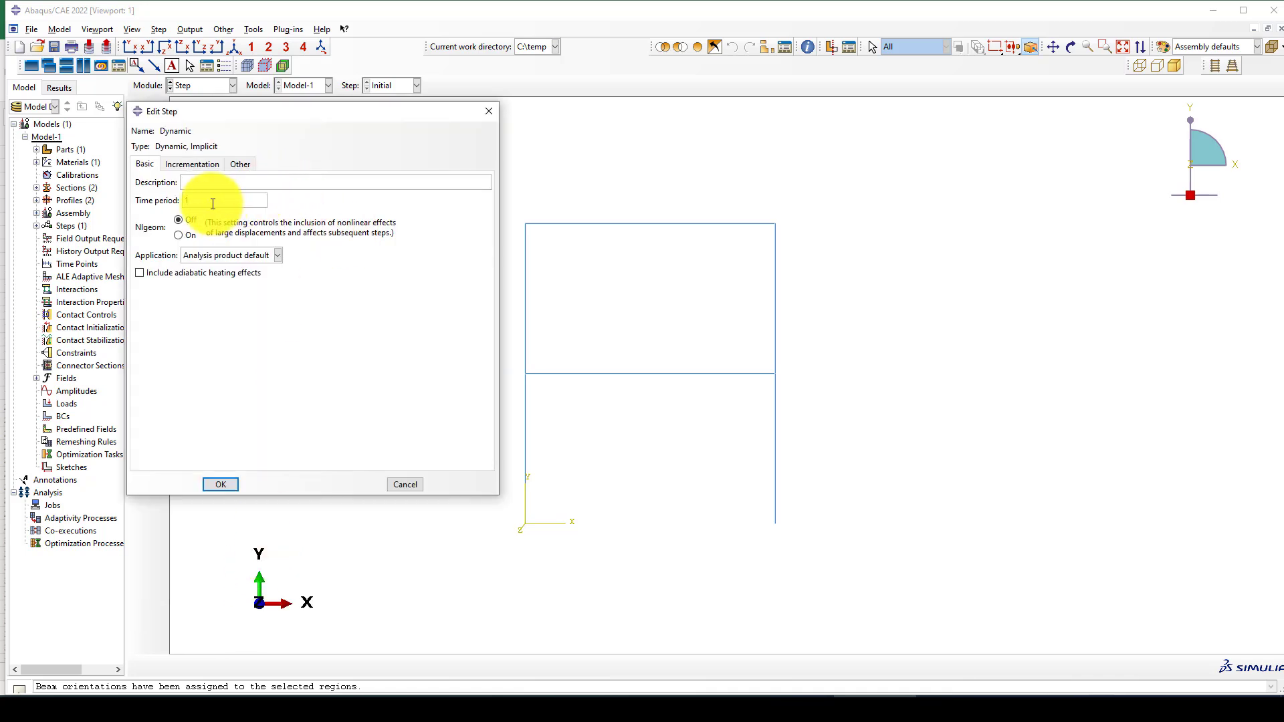
{"action": "type", "text": "500"}
Step: Give the step time period 1500, Nlgeom on and Quasi-static application
{"action": "left_click_drag", "start_coordinate": [213, 204], "coordinate": [188, 201]}
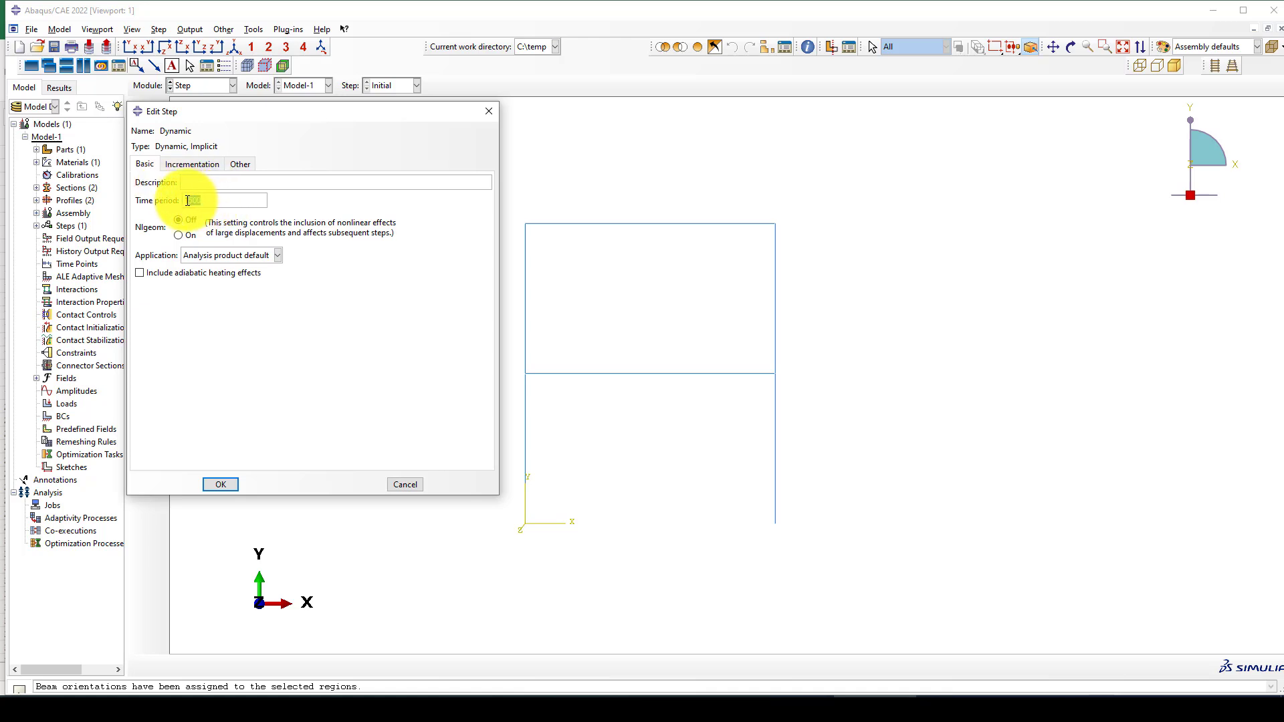
{"action": "left_click", "coordinate": [214, 204]}
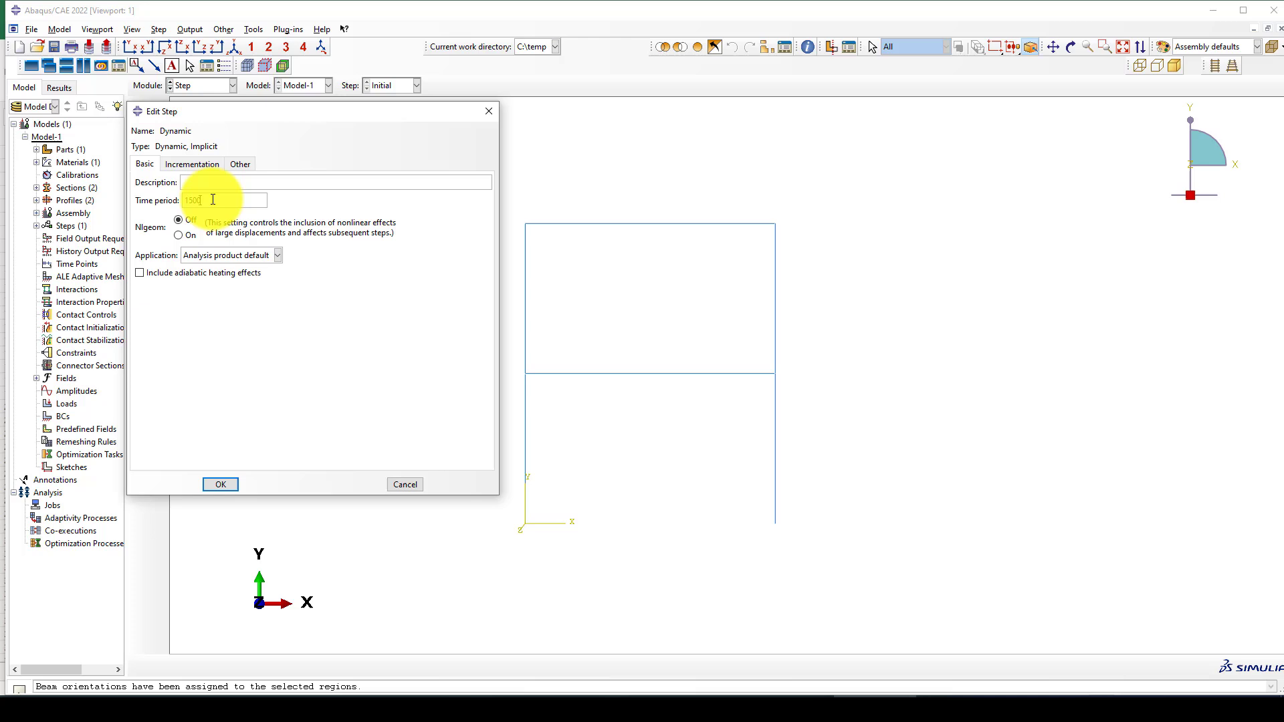
{"action": "left_click", "coordinate": [212, 256]}
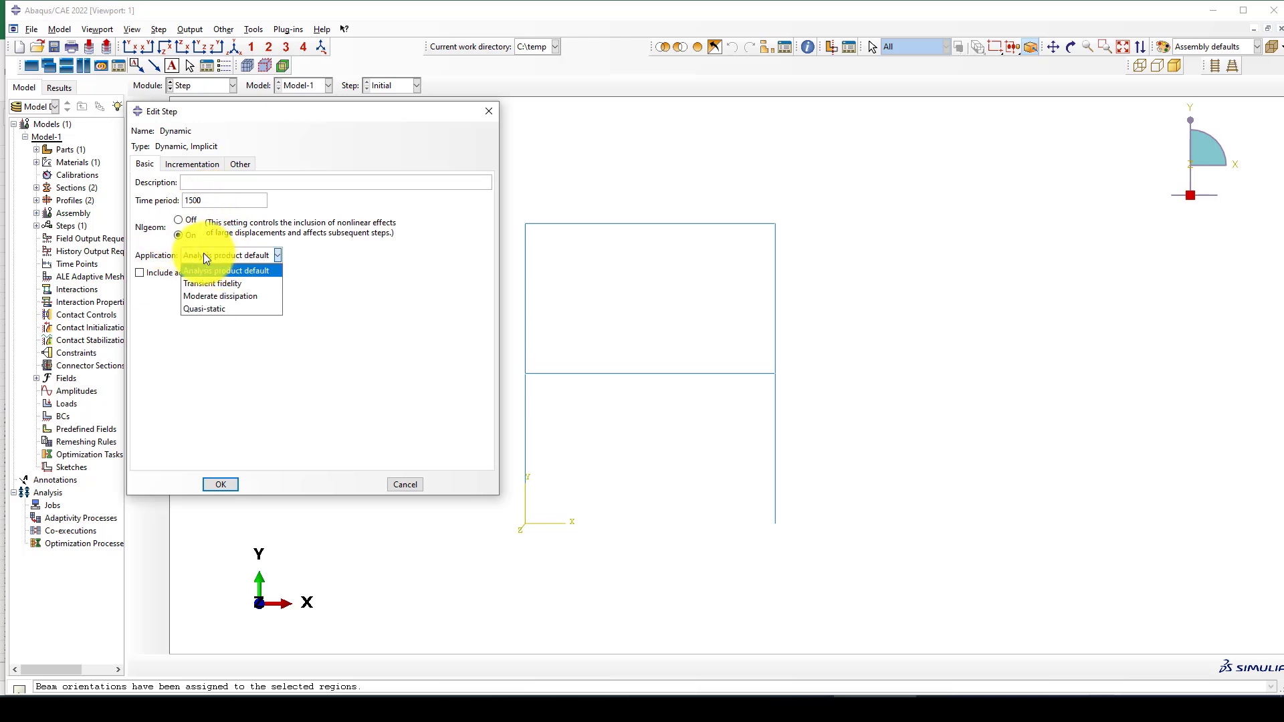
{"action": "left_click", "coordinate": [225, 308]}
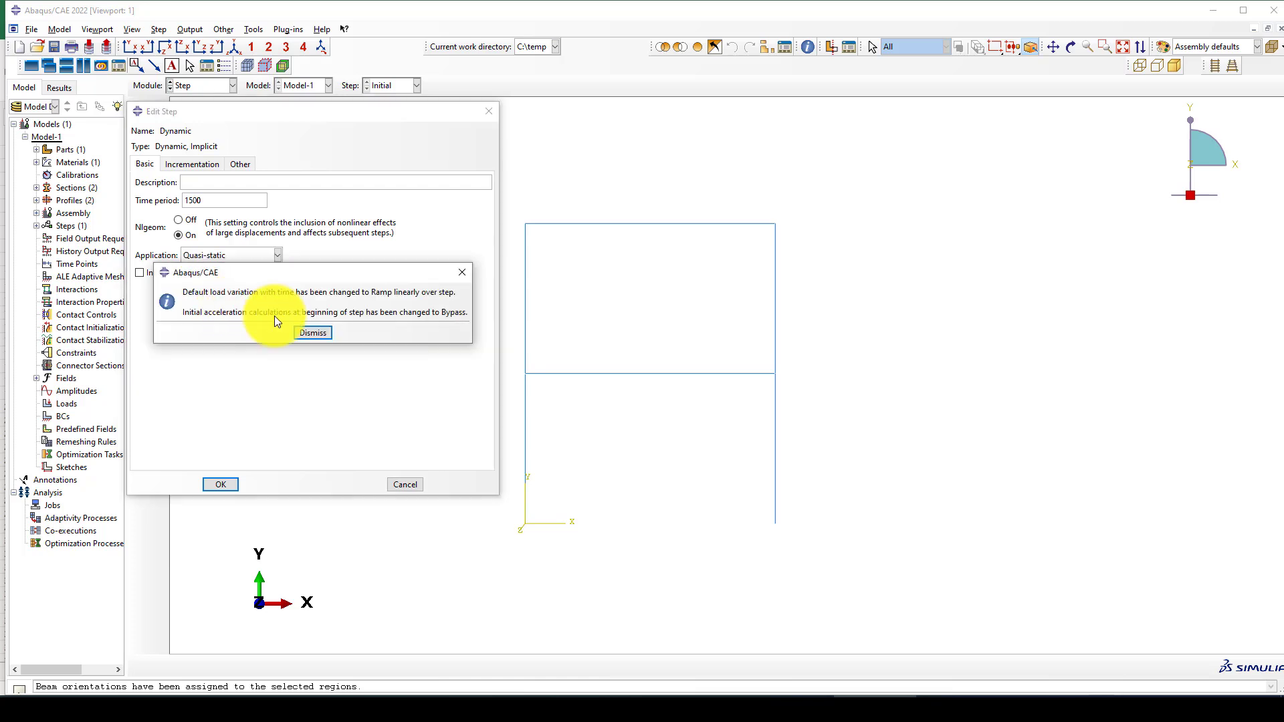
{"action": "left_click", "coordinate": [315, 331]}
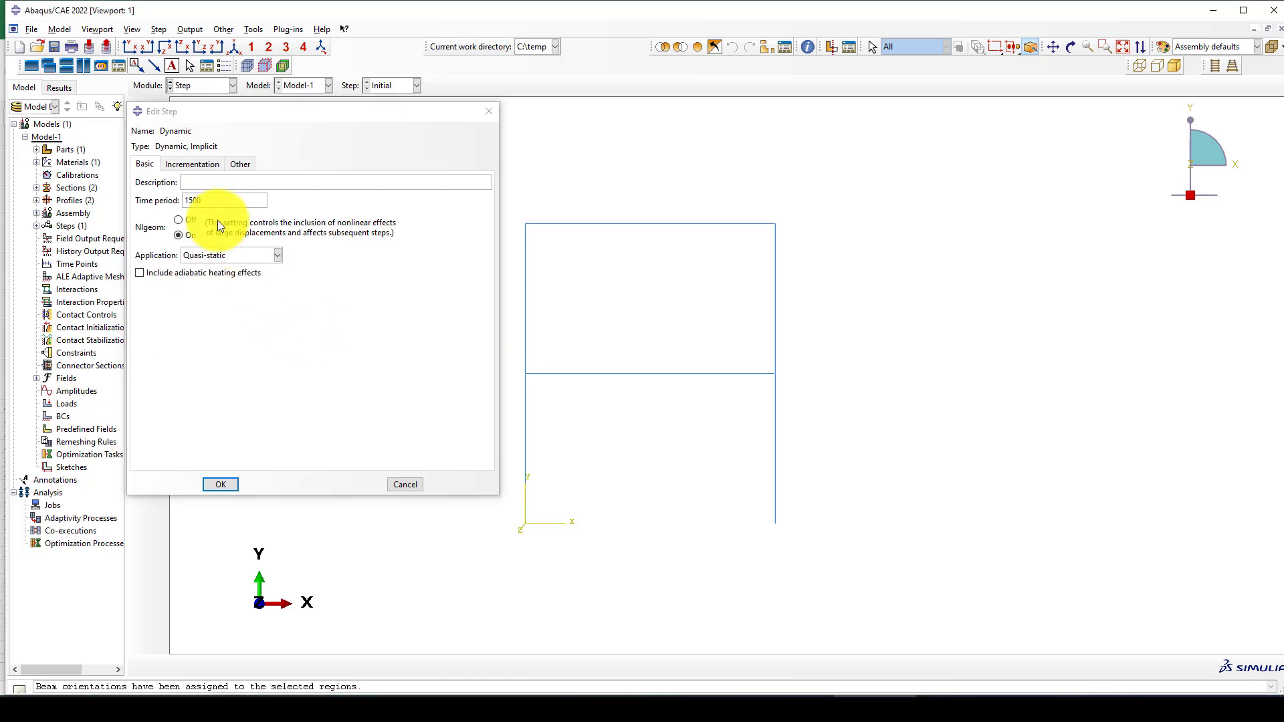
Step: Set 10000 max increments, 0.1 initial and 1e-15 minimum increment, then save
{"action": "left_click", "coordinate": [191, 164]}
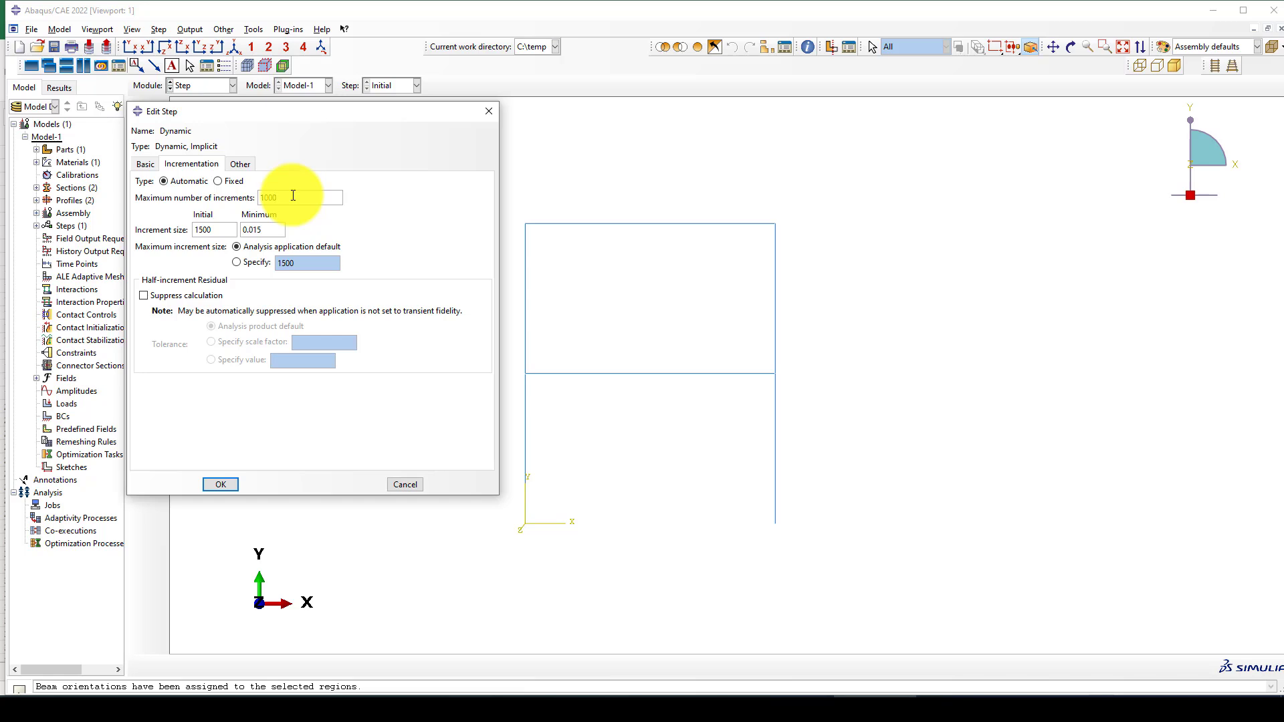
{"action": "type", "text": "10000"}
{"action": "double_click", "coordinate": [204, 230]}
{"action": "key", "text": "BackSpace"}
{"action": "type", "text": "0.1"}
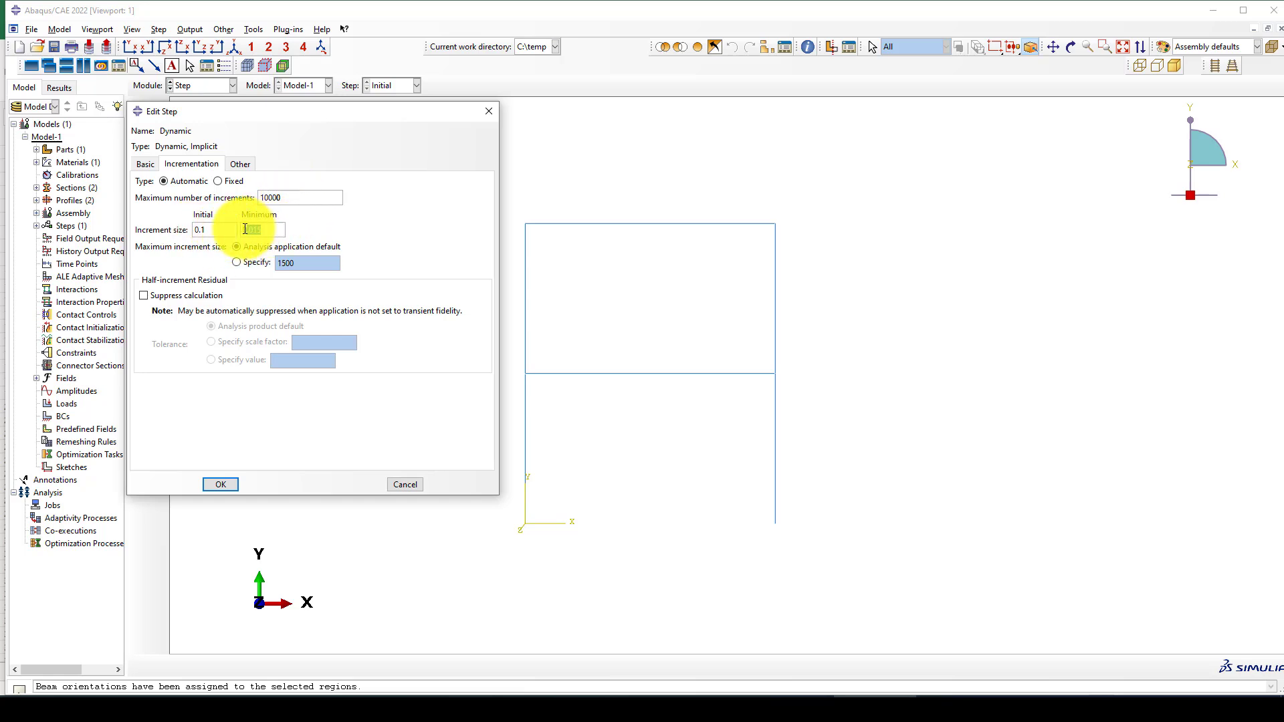
{"action": "key", "text": "Tab"}
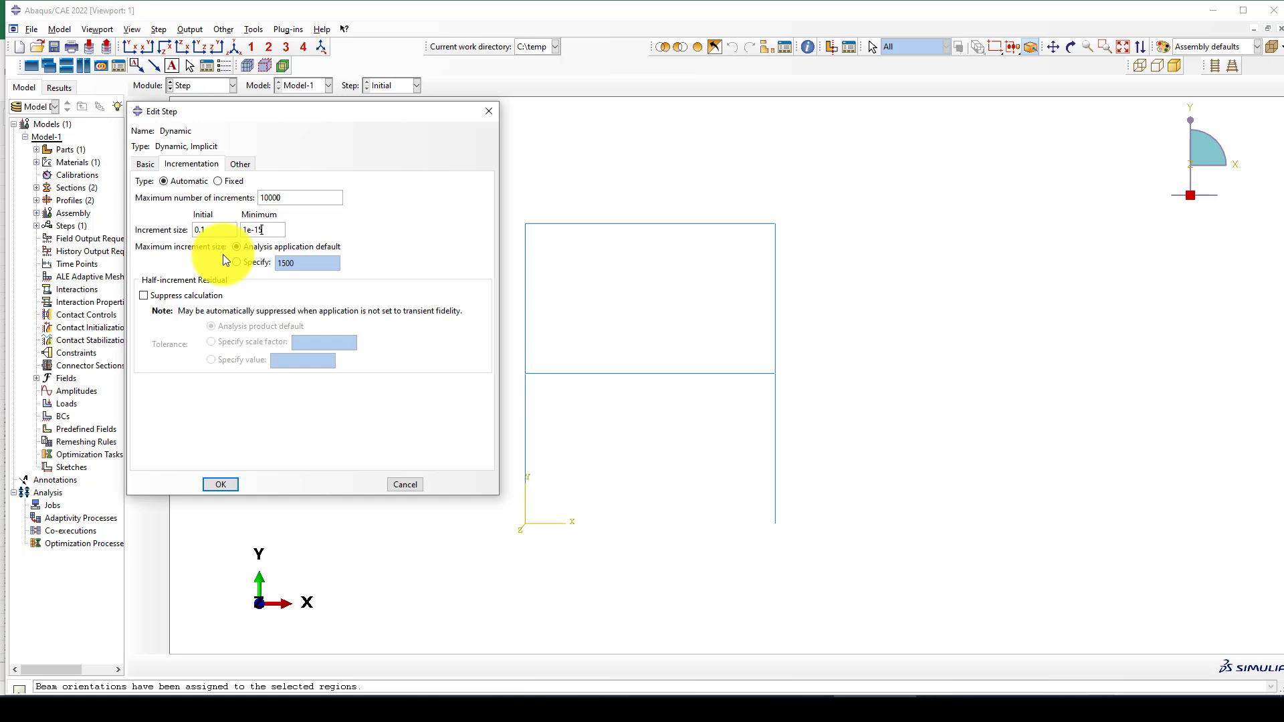
{"action": "left_click", "coordinate": [218, 483]}
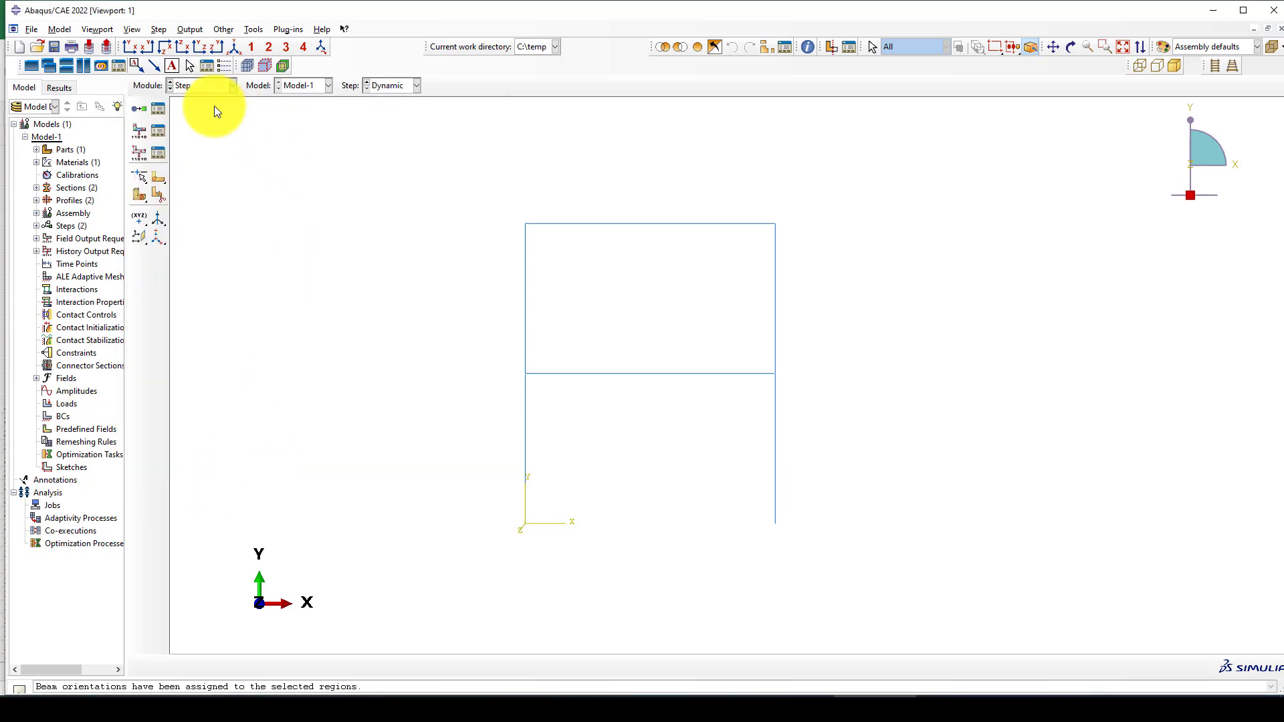
{"action": "left_click", "coordinate": [159, 130]}
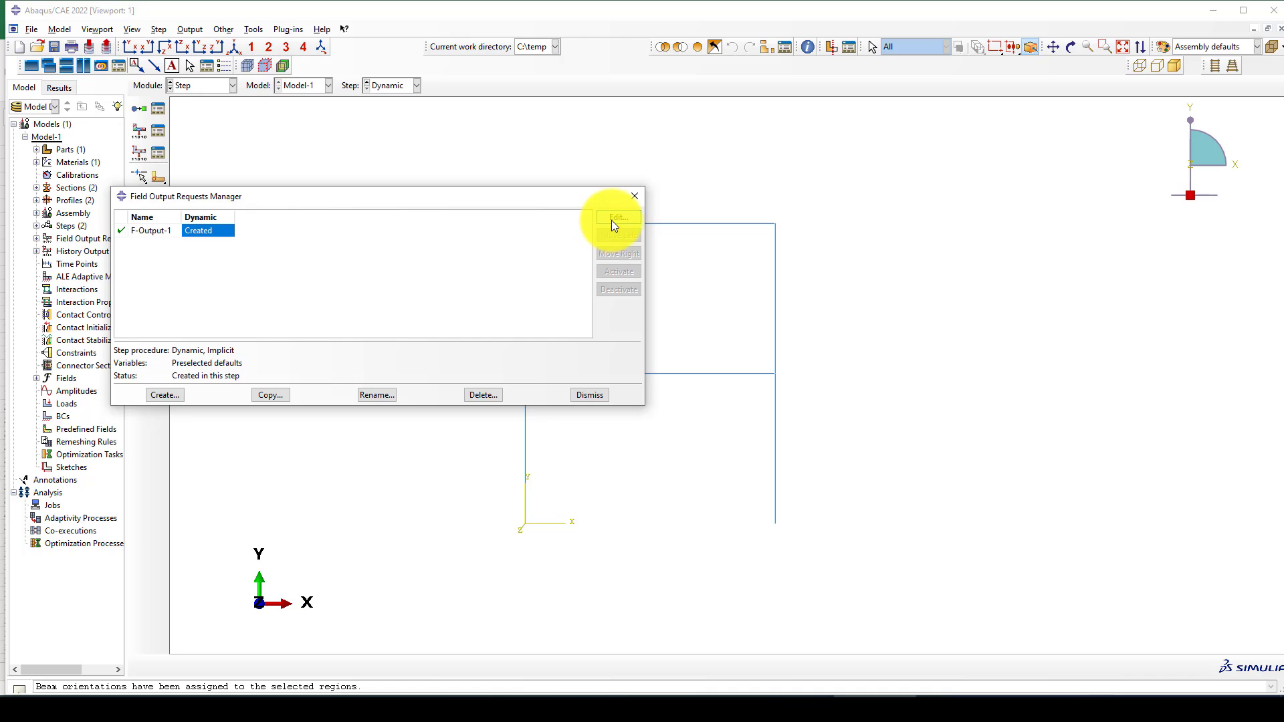
{"action": "left_click", "coordinate": [611, 220]}
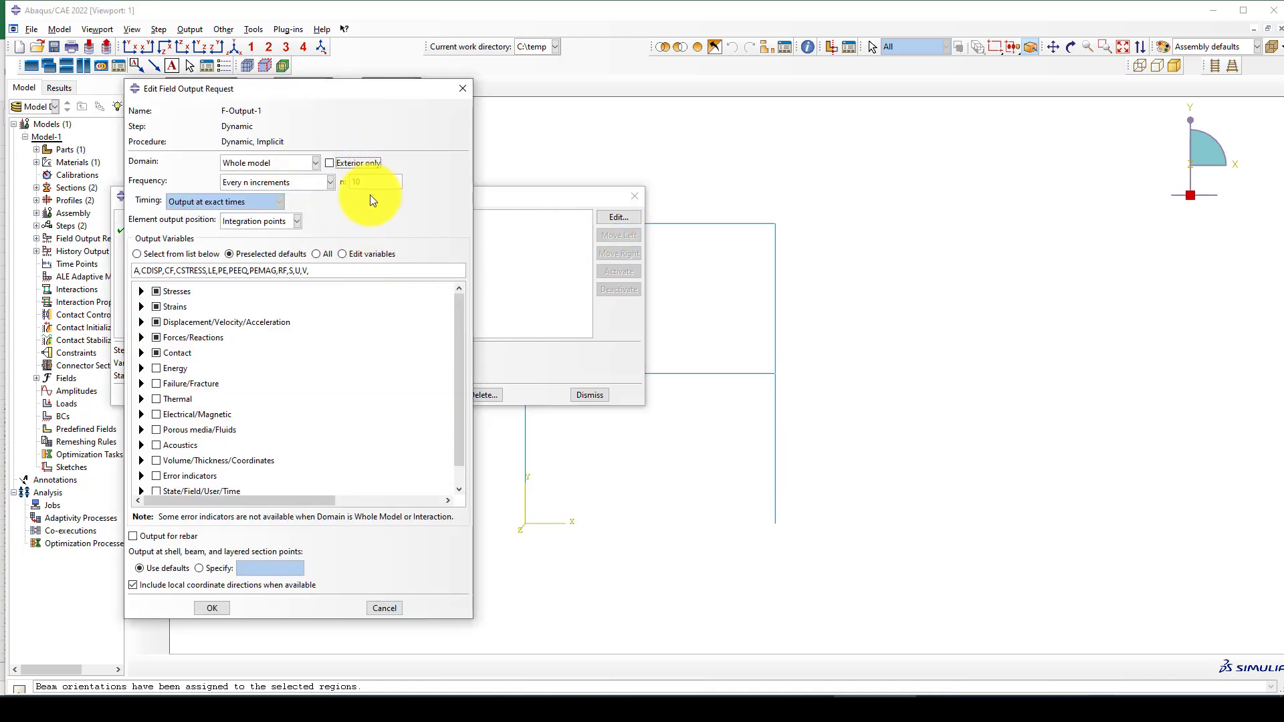
{"action": "left_click", "coordinate": [462, 91]}
{"action": "left_click", "coordinate": [633, 198]}
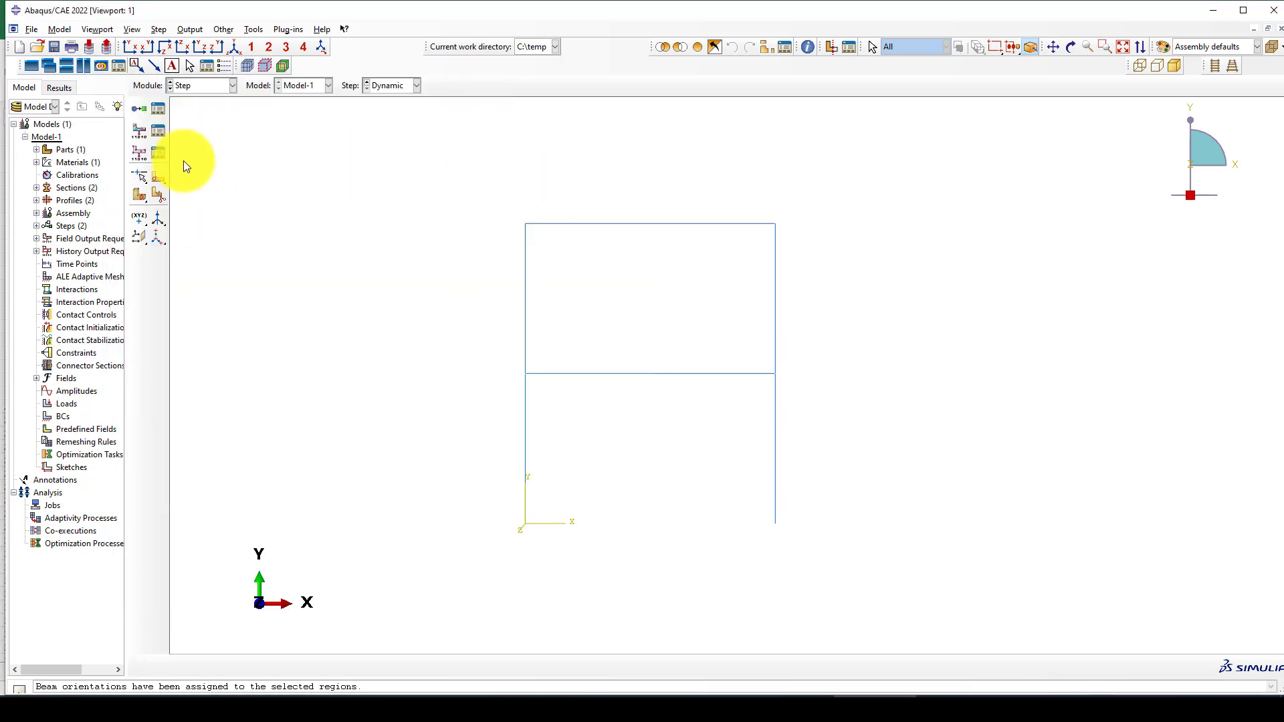
Step: Create reference point RP-1 on the frame's top-left corner vertex
{"action": "left_click", "coordinate": [254, 29]}
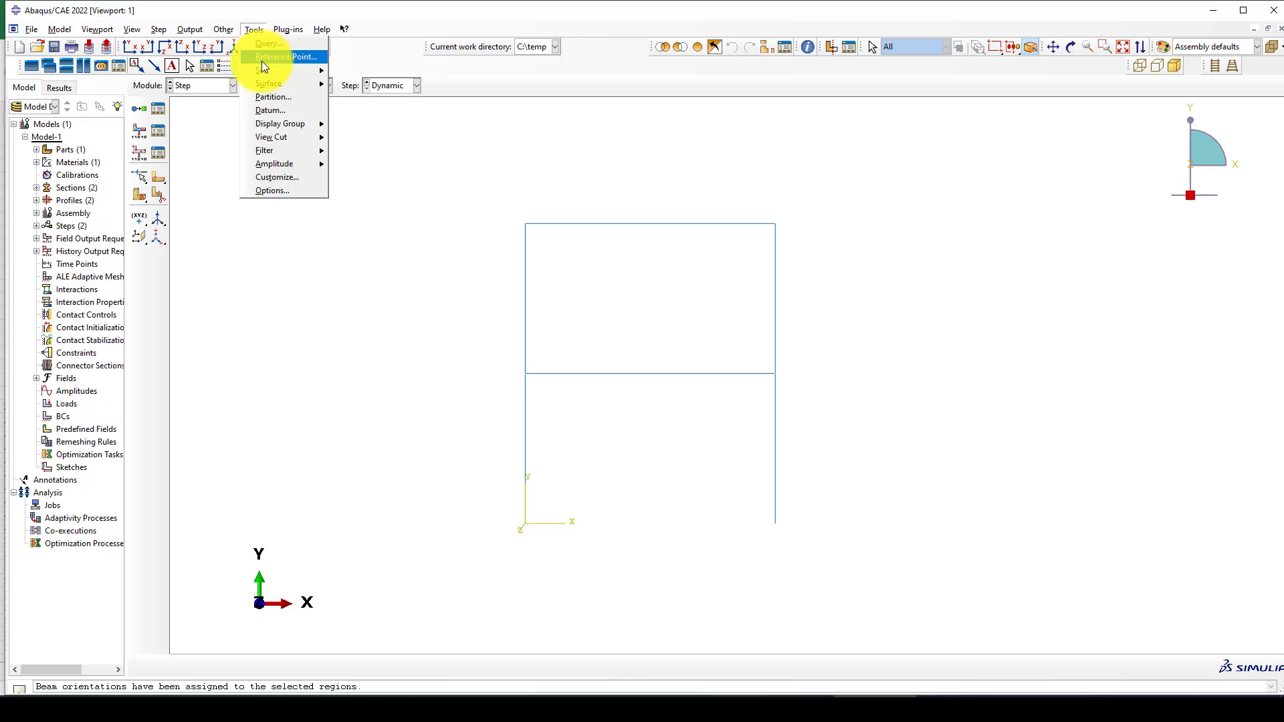
{"action": "left_click", "coordinate": [262, 60]}
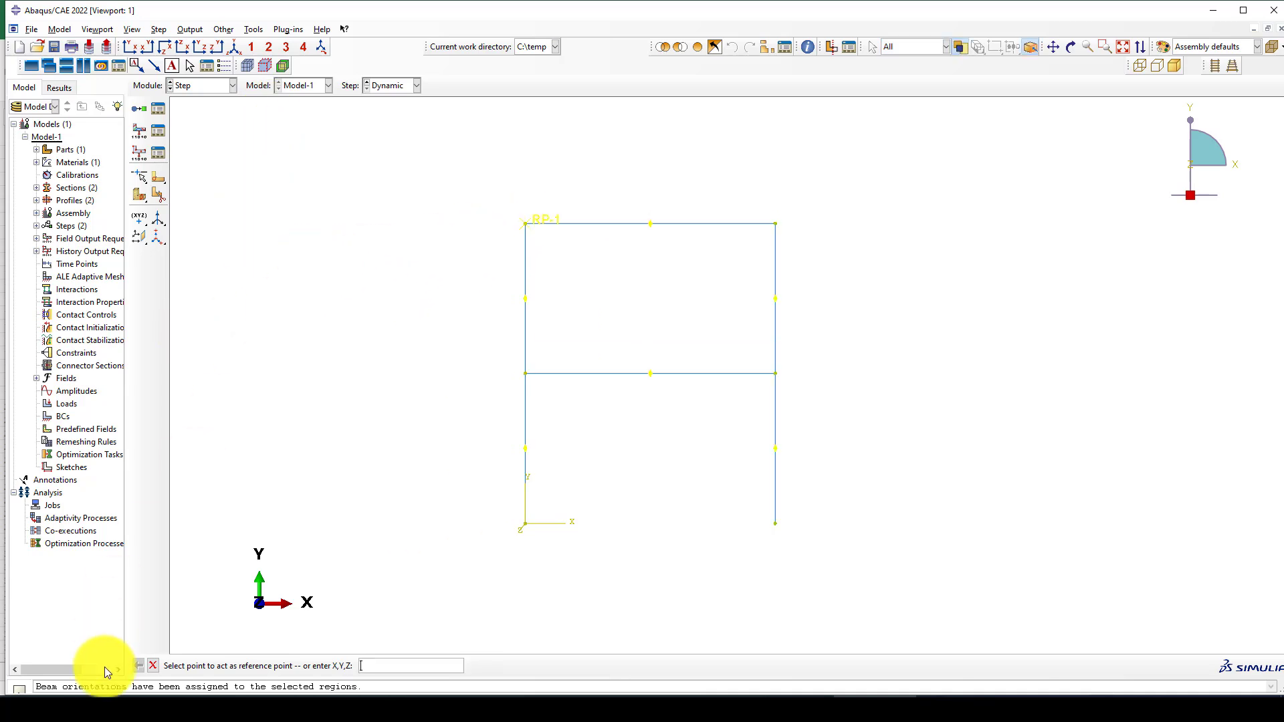
{"action": "left_click", "coordinate": [150, 666]}
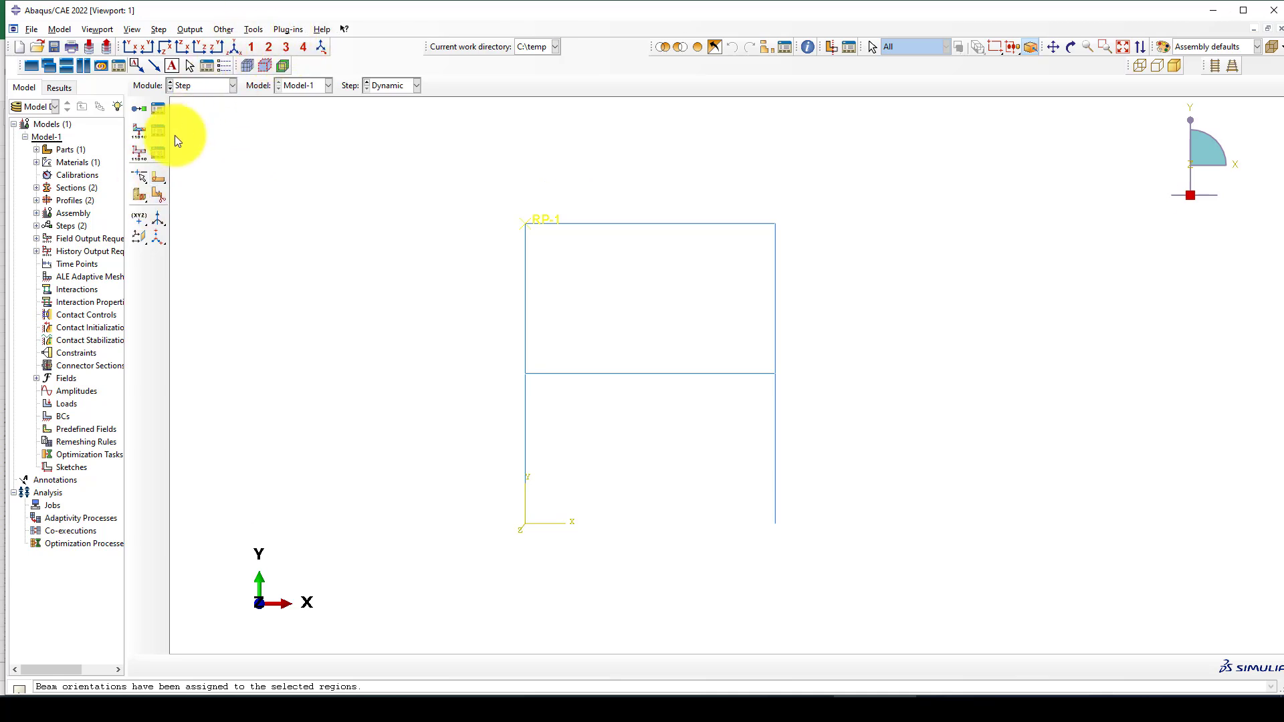
Step: In the Assembly module, delete reference point RP-1
{"action": "left_click", "coordinate": [202, 86]}
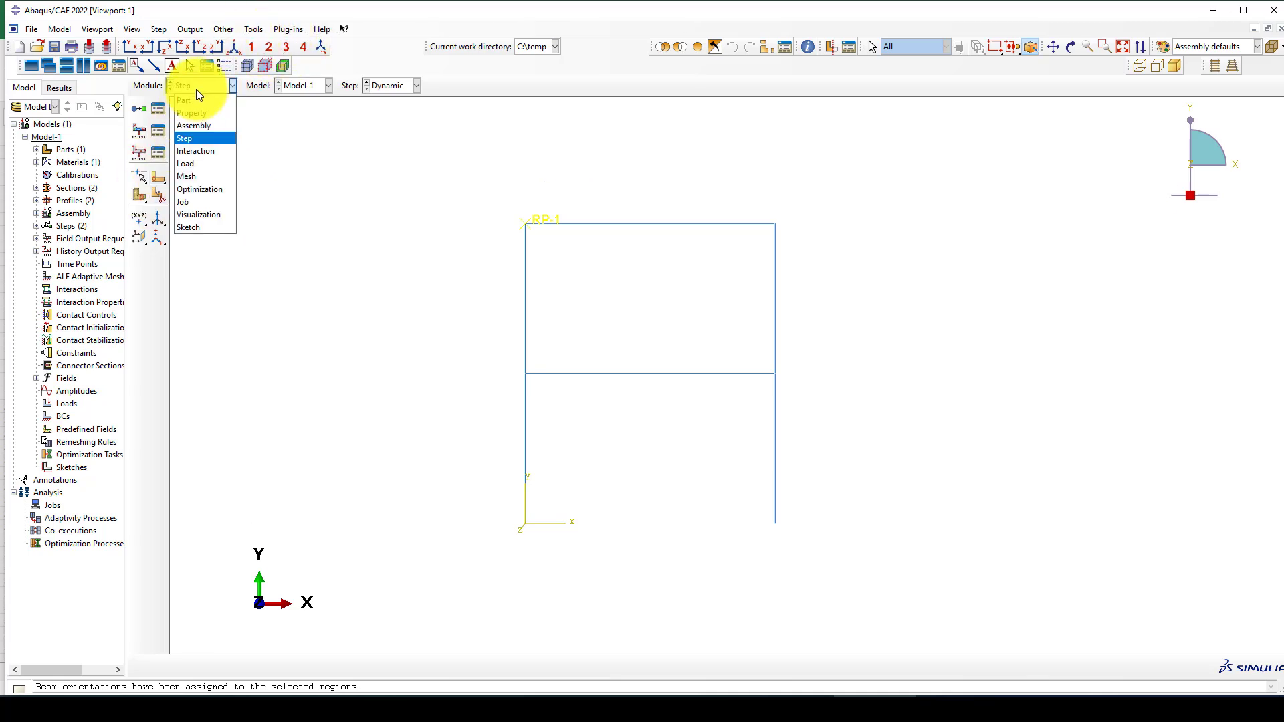
{"action": "left_click", "coordinate": [190, 127]}
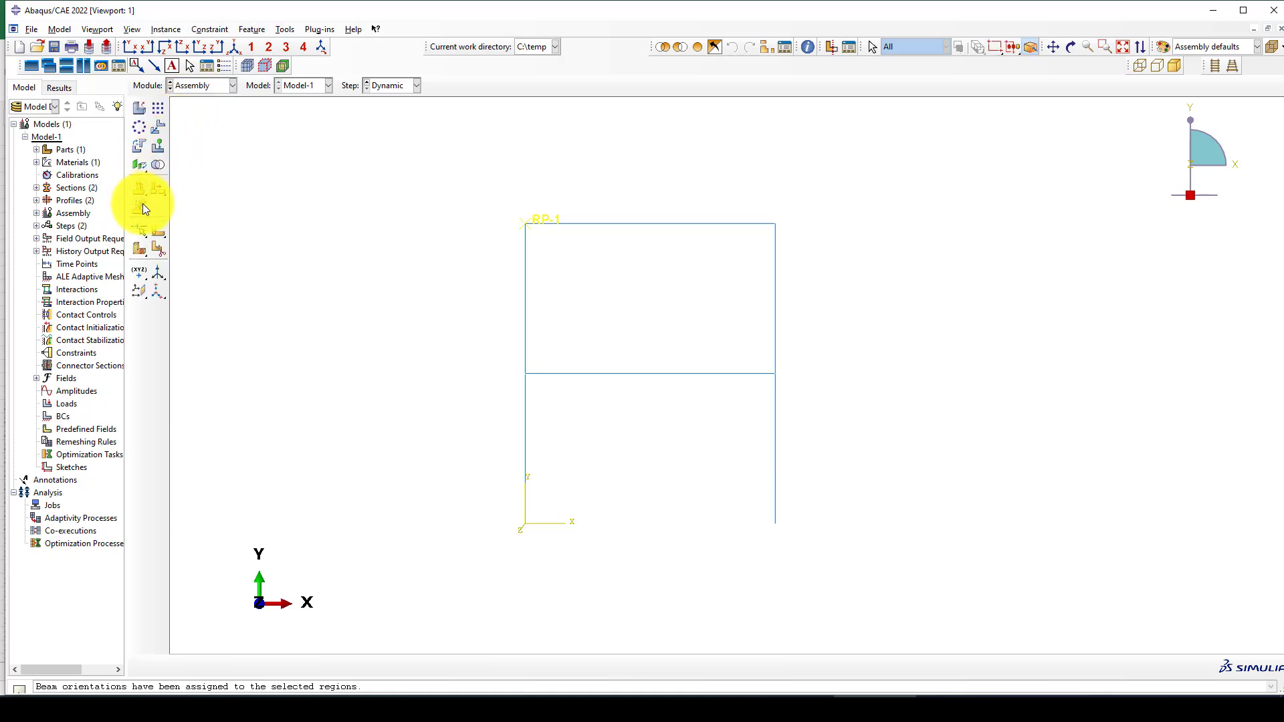
{"action": "left_click", "coordinate": [141, 207]}
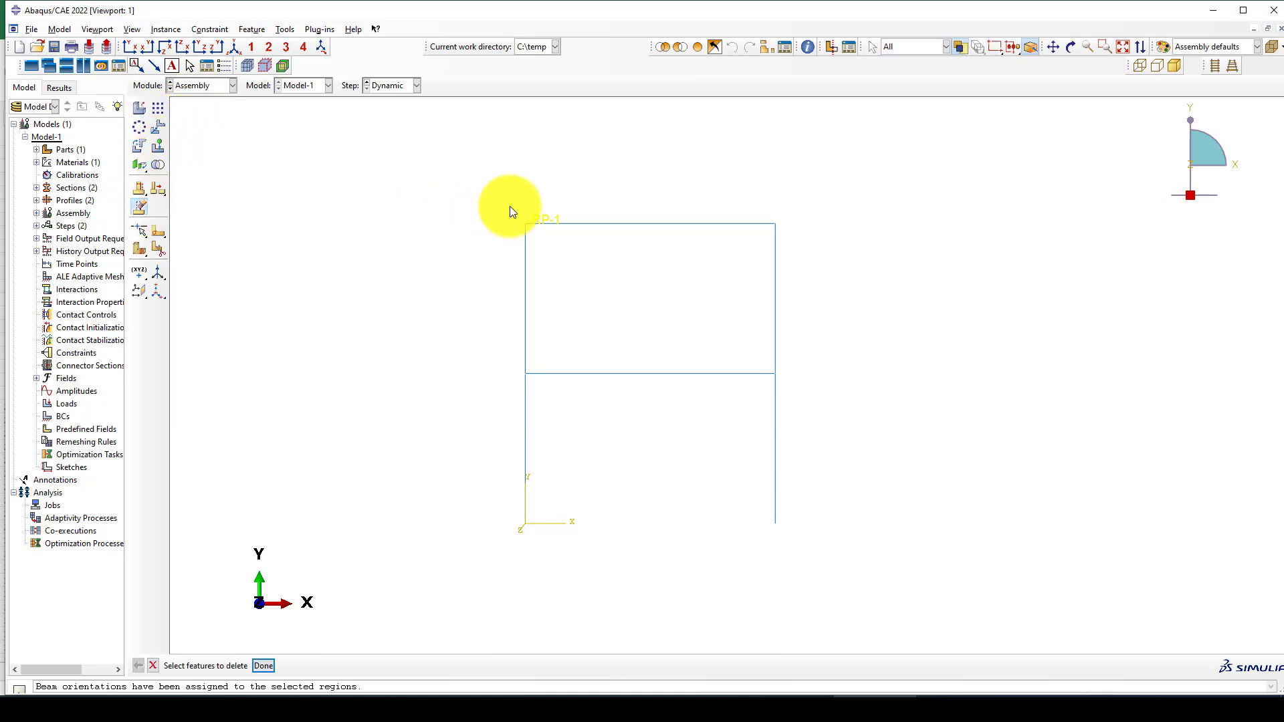
{"action": "middle_click", "coordinate": [393, 236]}
{"action": "left_click", "coordinate": [299, 666]}
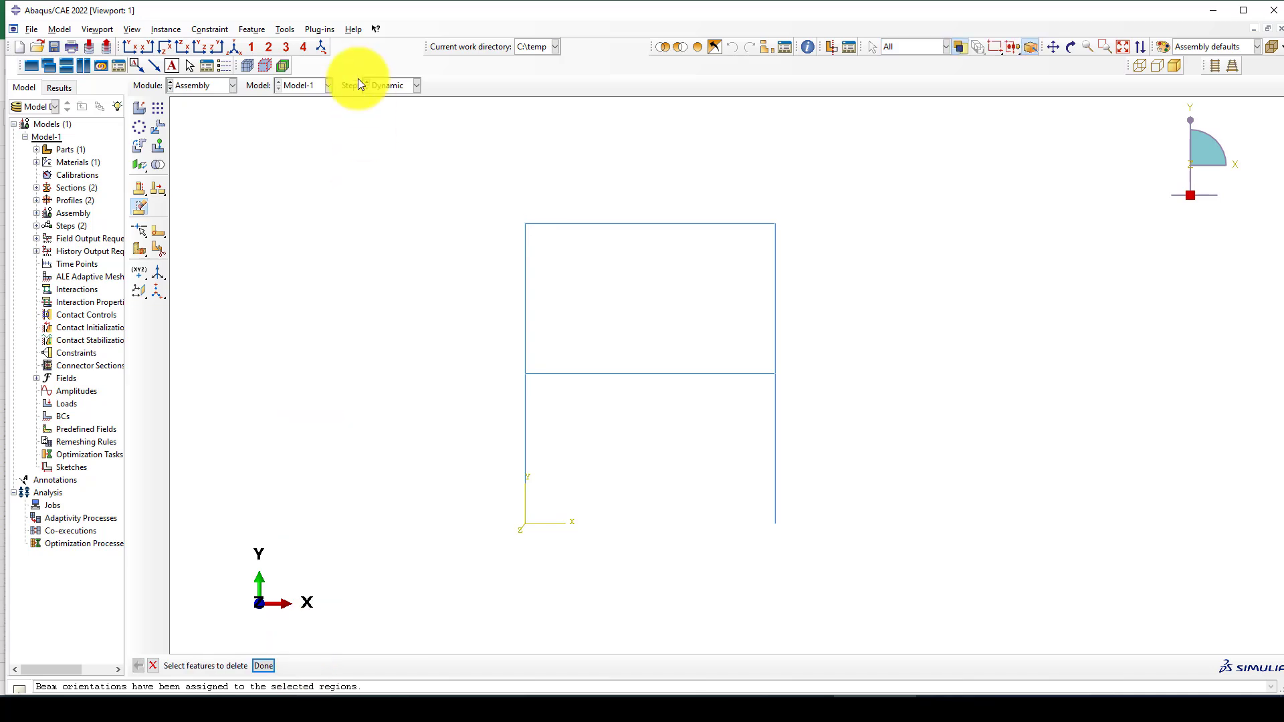
Step: Create geometry set Dis containing the frame's top-left corner vertex
{"action": "left_click", "coordinate": [290, 27]}
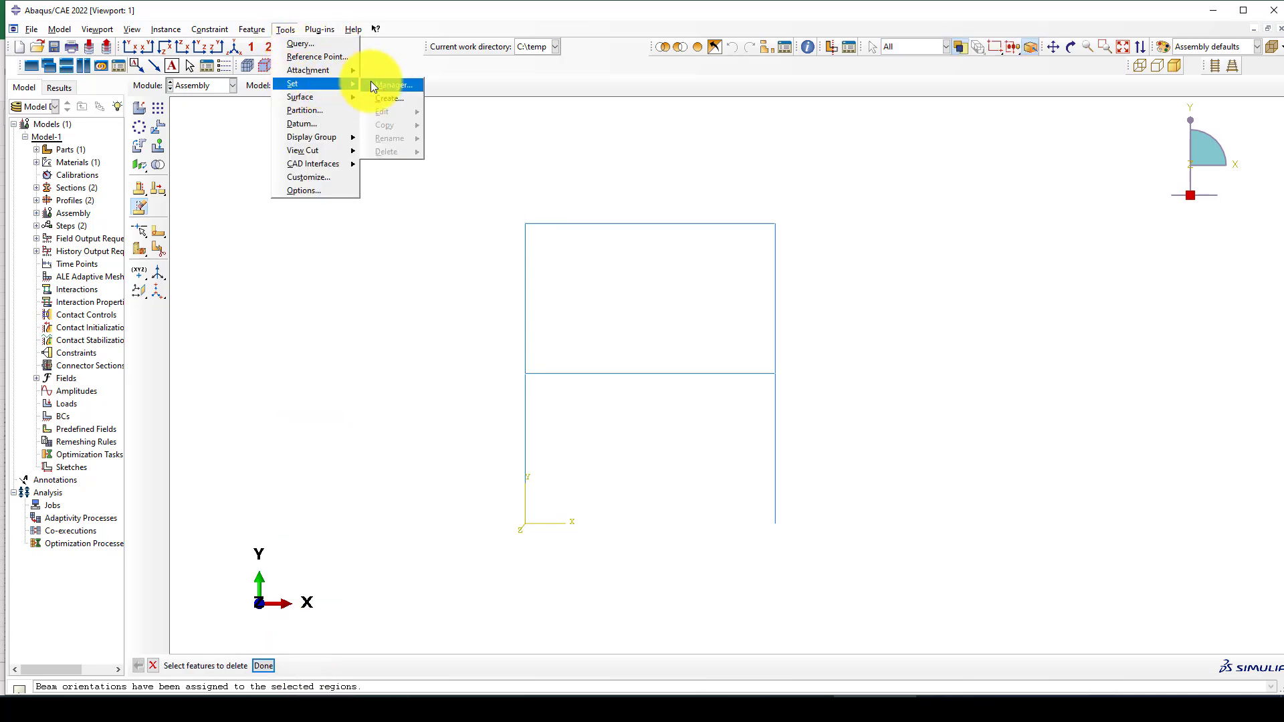
{"action": "left_click", "coordinate": [386, 97]}
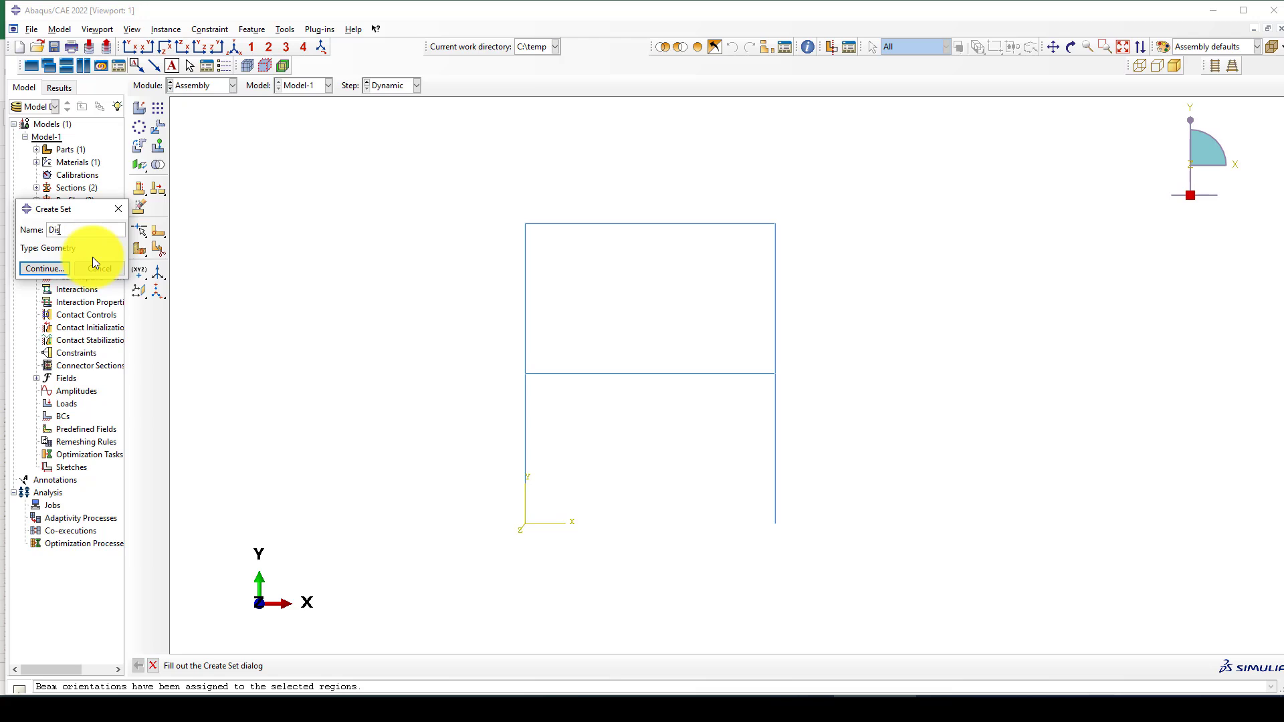
{"action": "left_click", "coordinate": [42, 268]}
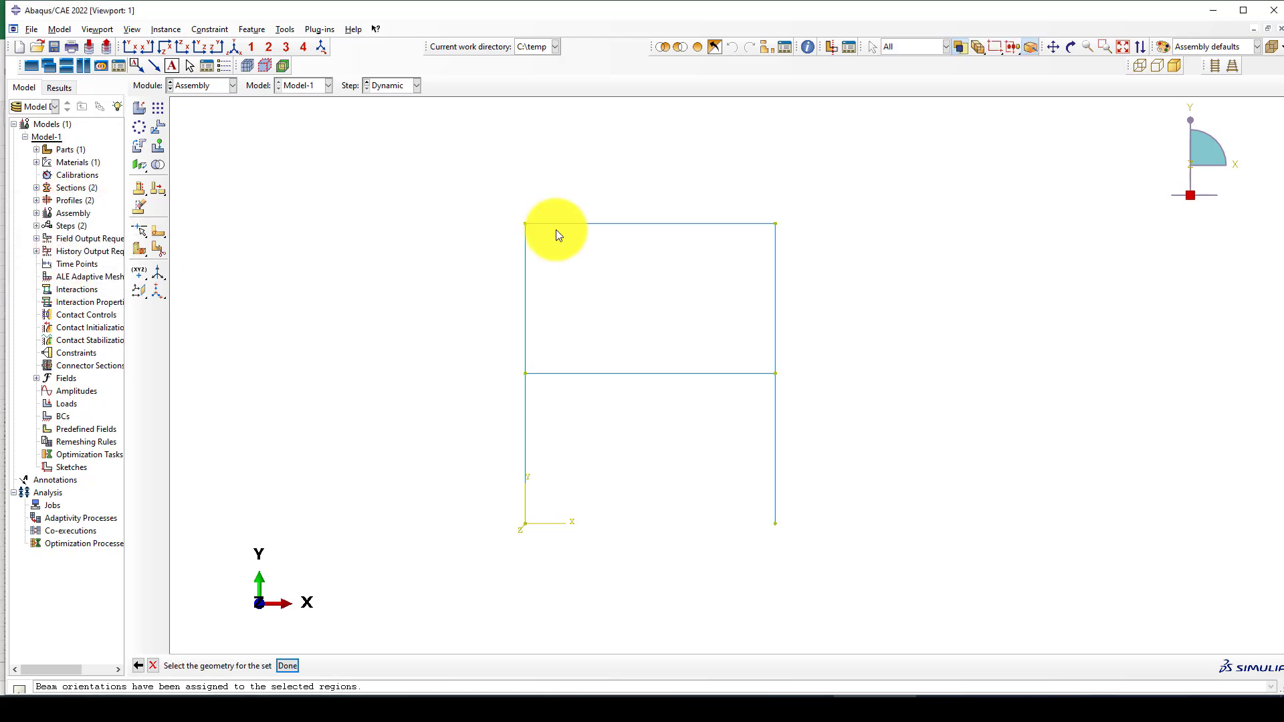
{"action": "middle_click", "coordinate": [454, 245]}
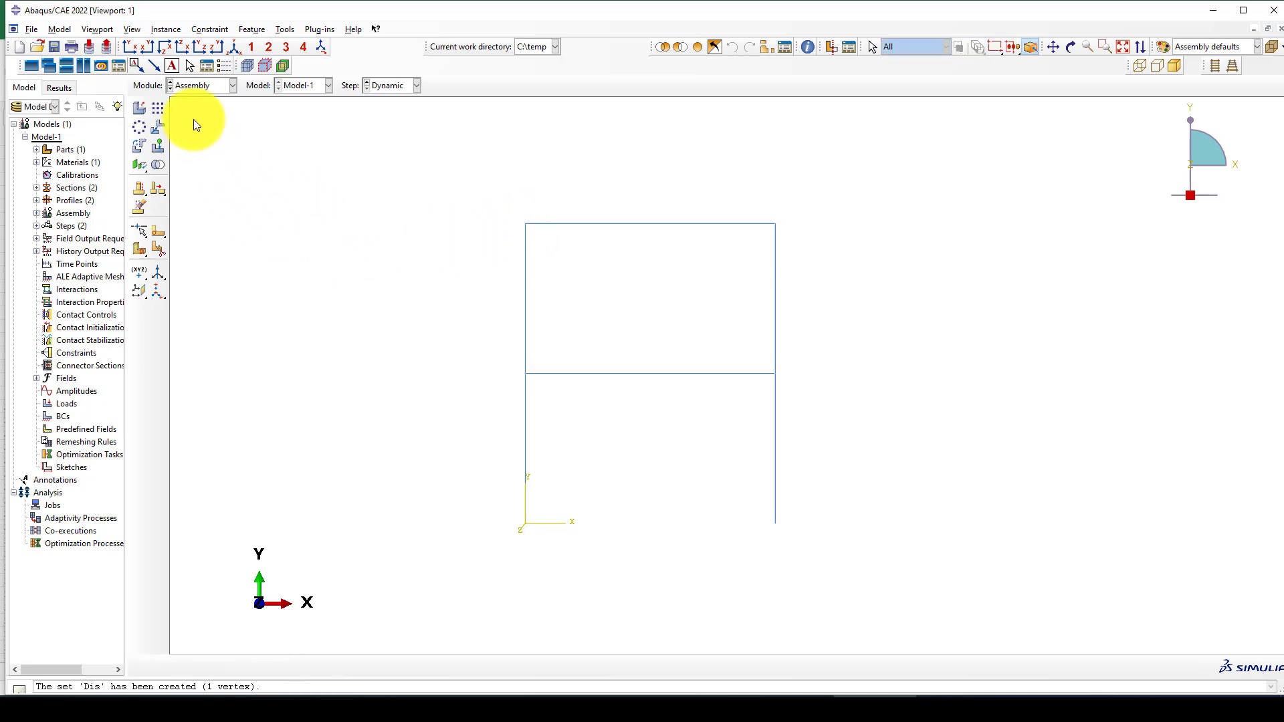
{"action": "left_click", "coordinate": [198, 86]}
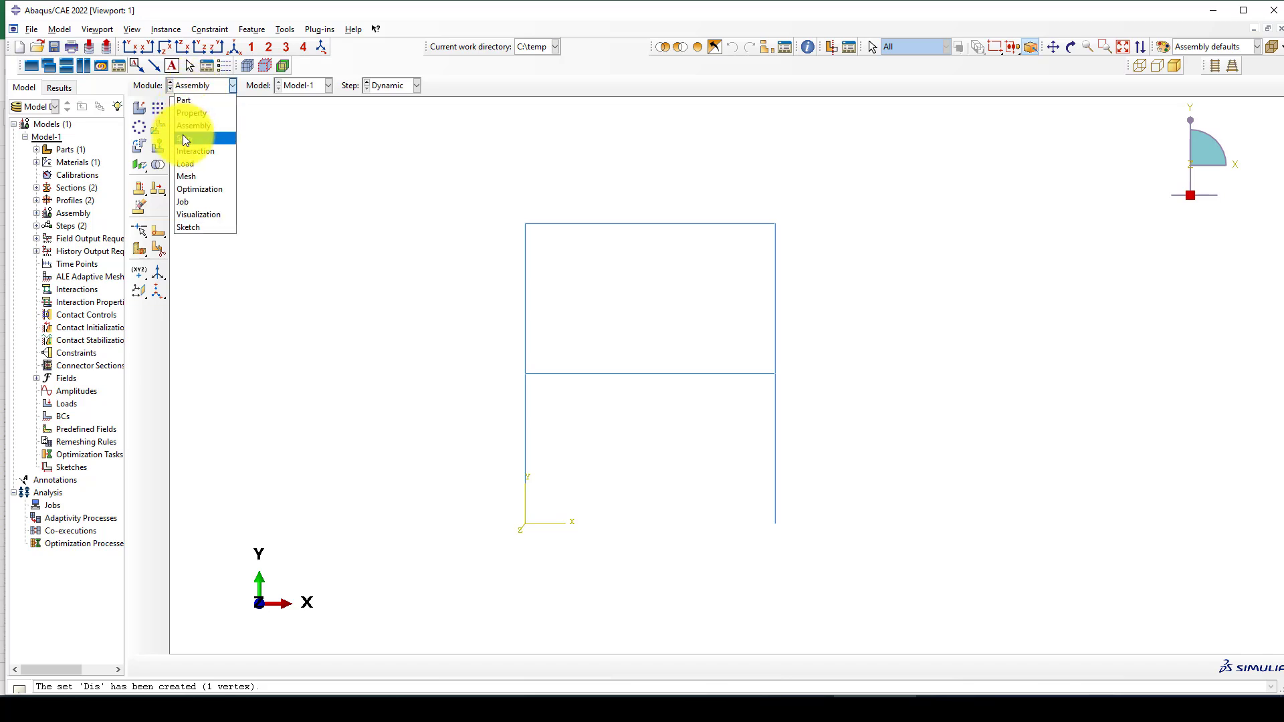
Step: Make H-Output-1 record at set Dis every 1 increment
{"action": "left_click", "coordinate": [184, 139]}
{"action": "left_click", "coordinate": [160, 155]}
{"action": "double_click", "coordinate": [151, 283]}
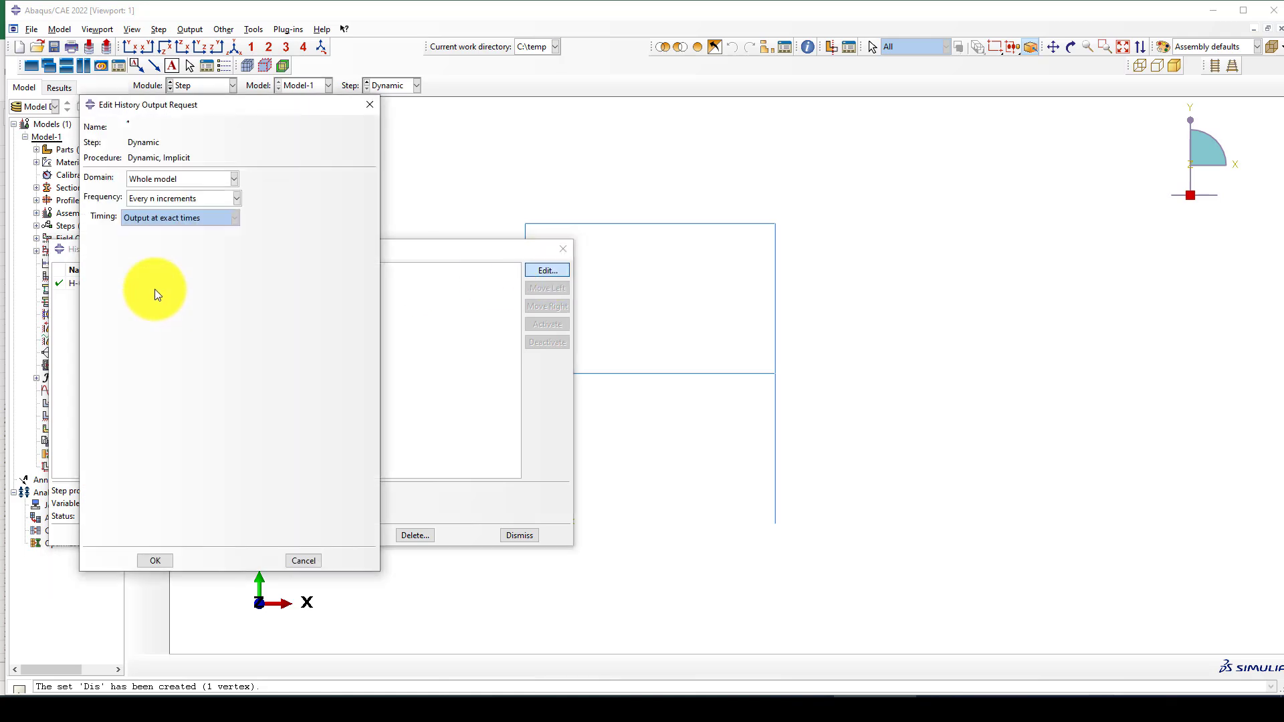
{"action": "left_click", "coordinate": [208, 178]}
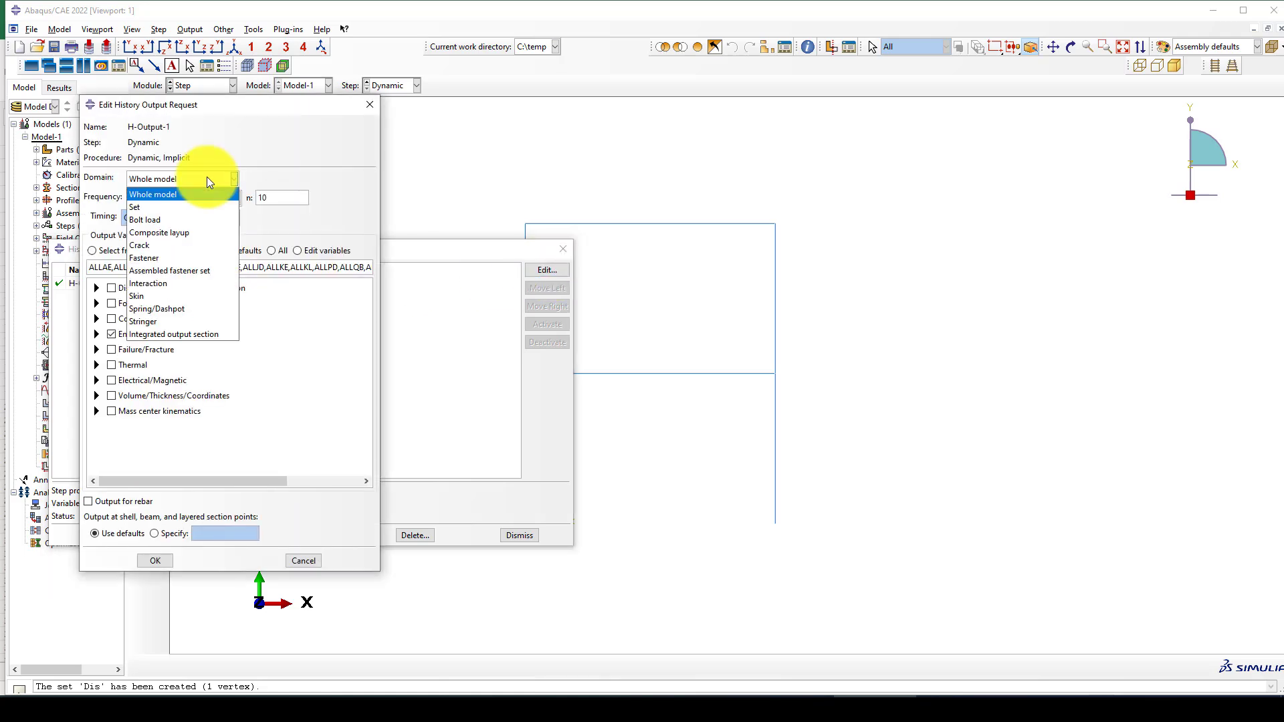
{"action": "left_click", "coordinate": [179, 208]}
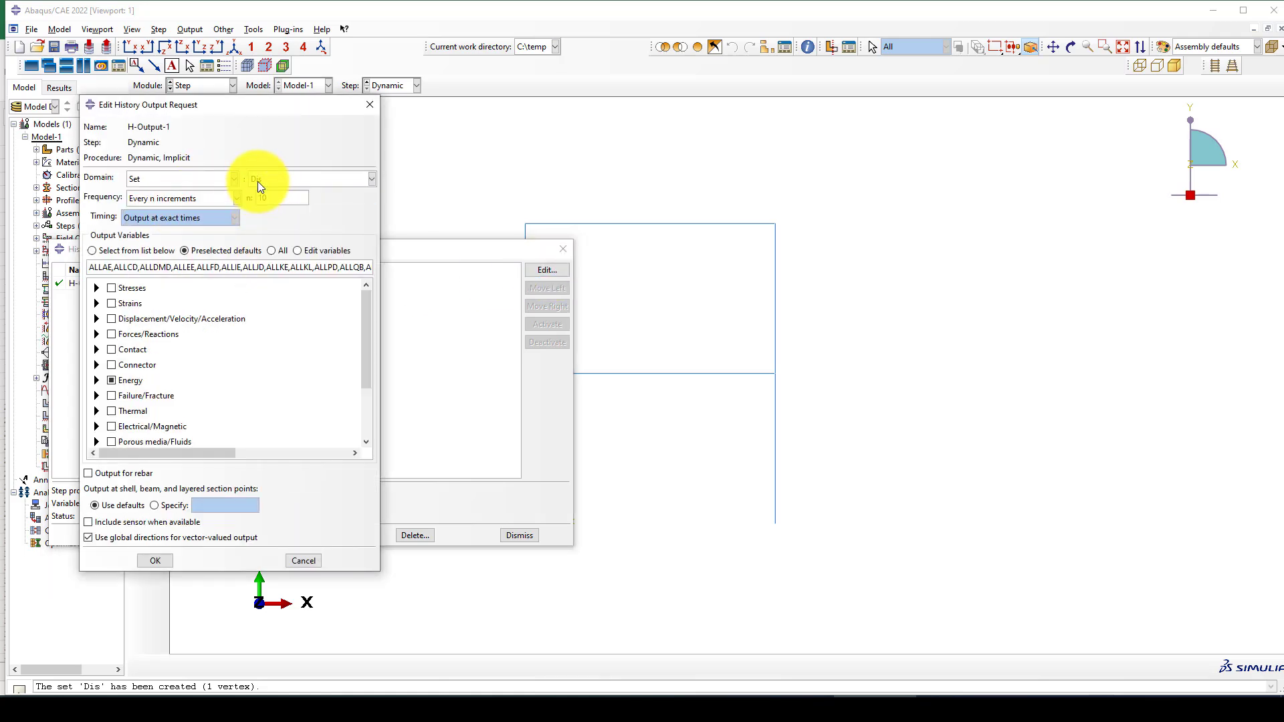
{"action": "left_click", "coordinate": [173, 198]}
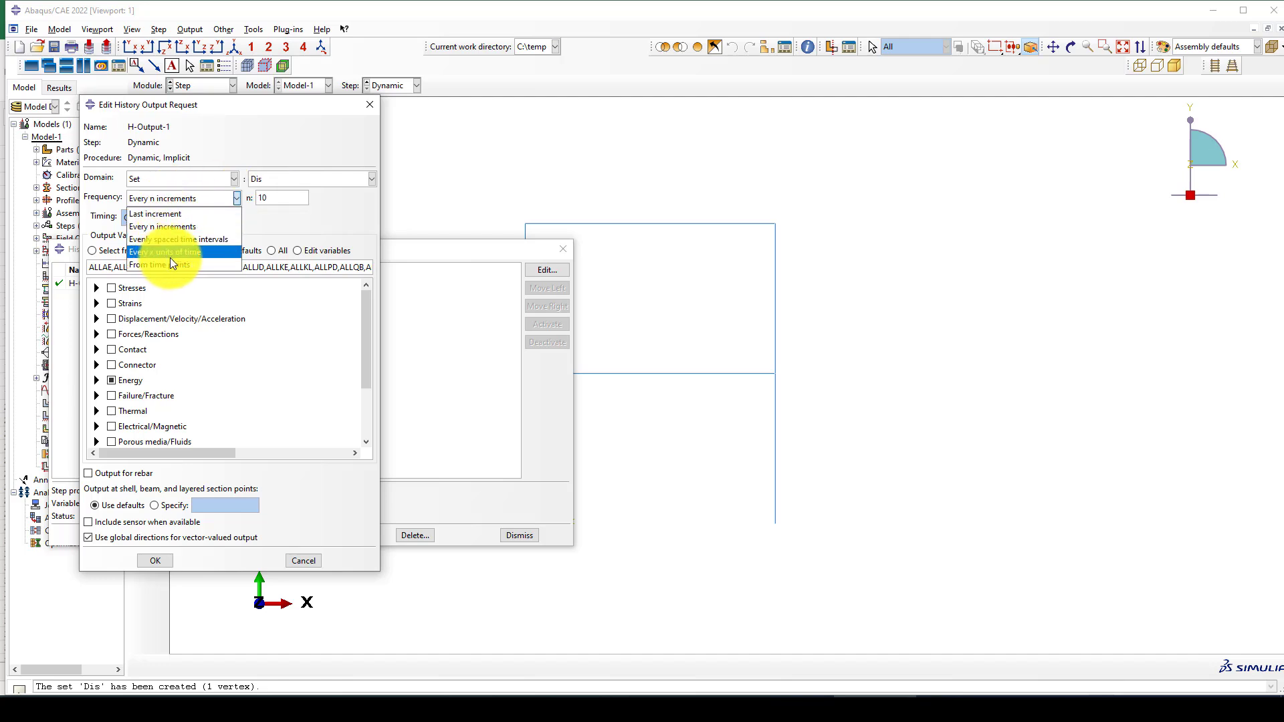
{"action": "left_click", "coordinate": [176, 230]}
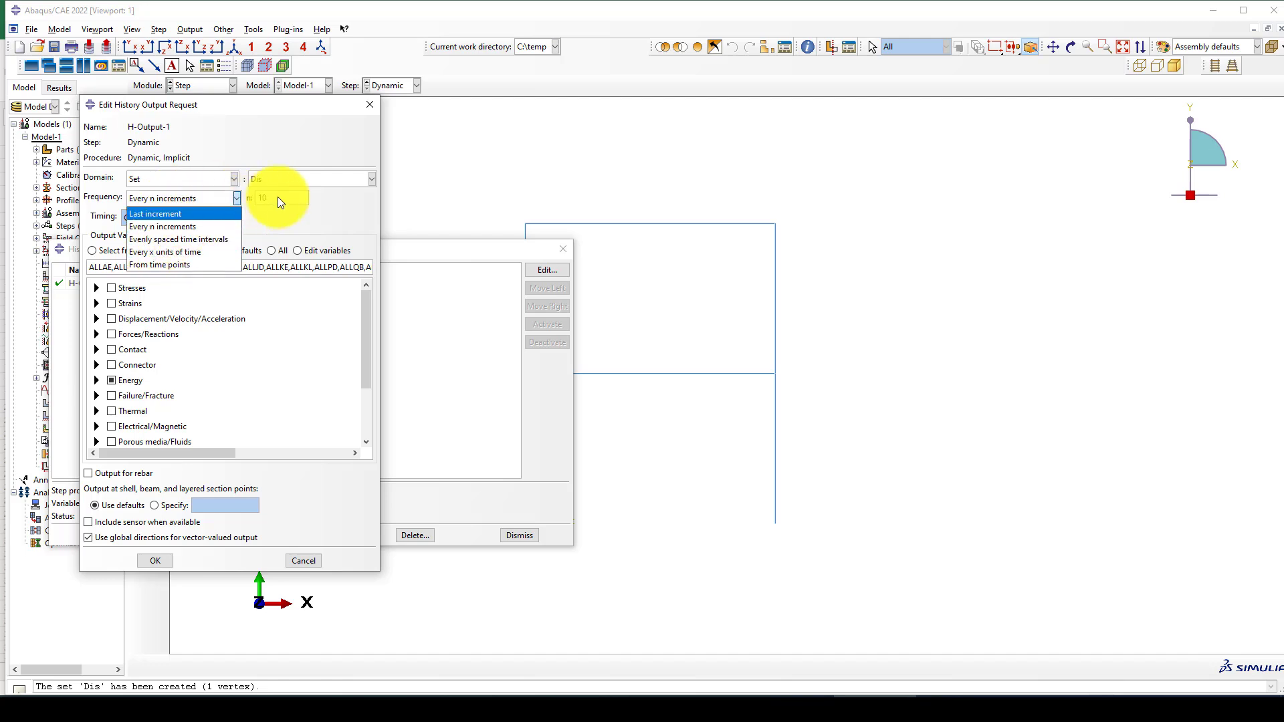
{"action": "double_click", "coordinate": [258, 198]}
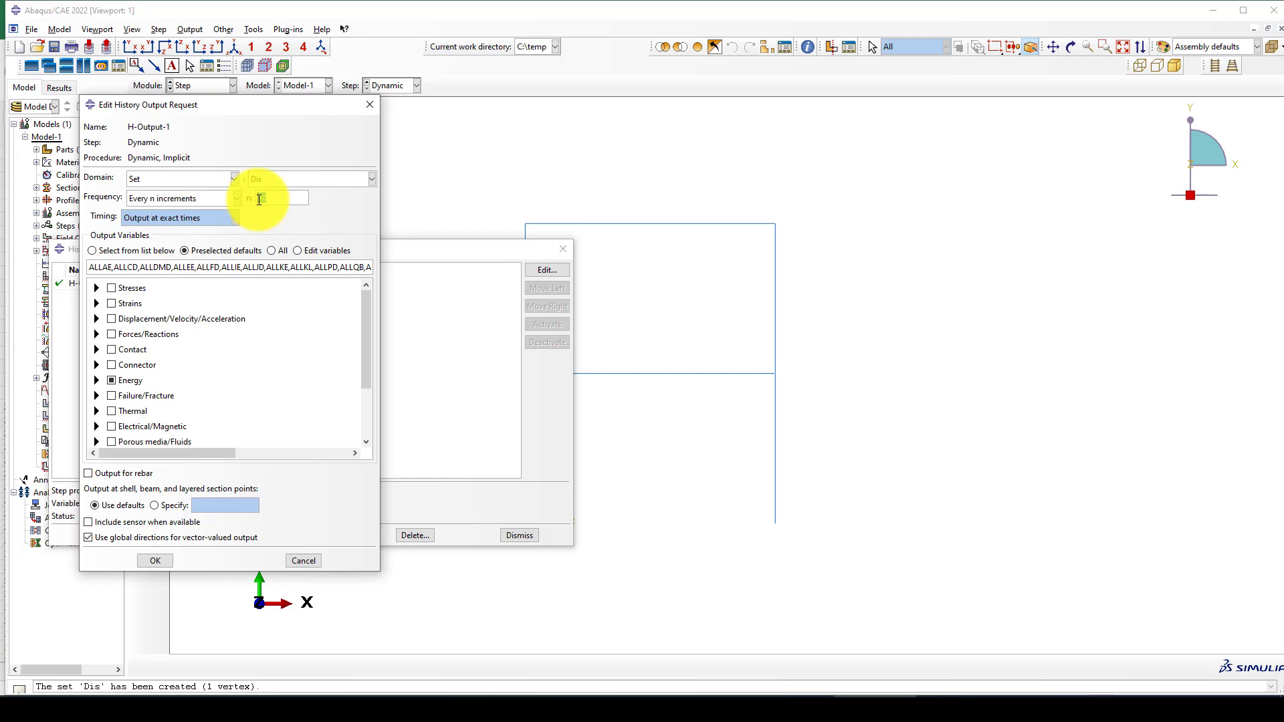
{"action": "type", "text": "1"}
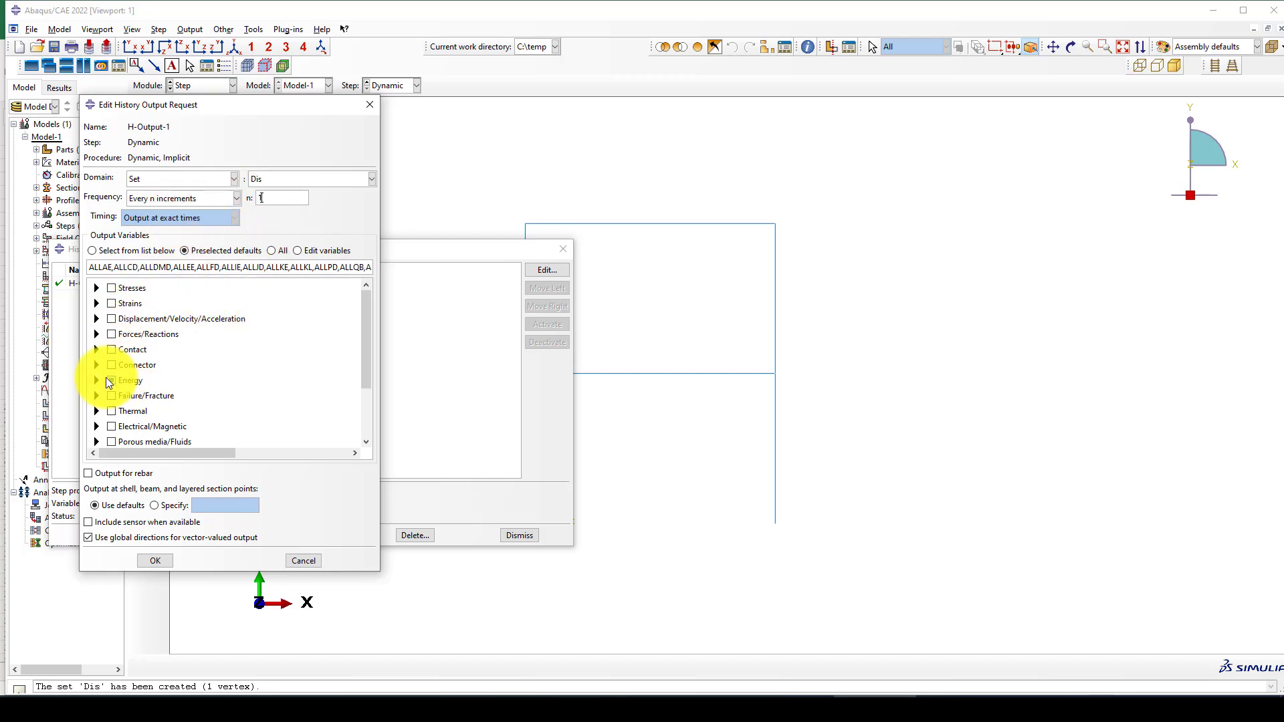
Step: Limit H-Output-1's variables to U1 and RF1 and save the request
{"action": "left_click", "coordinate": [111, 380]}
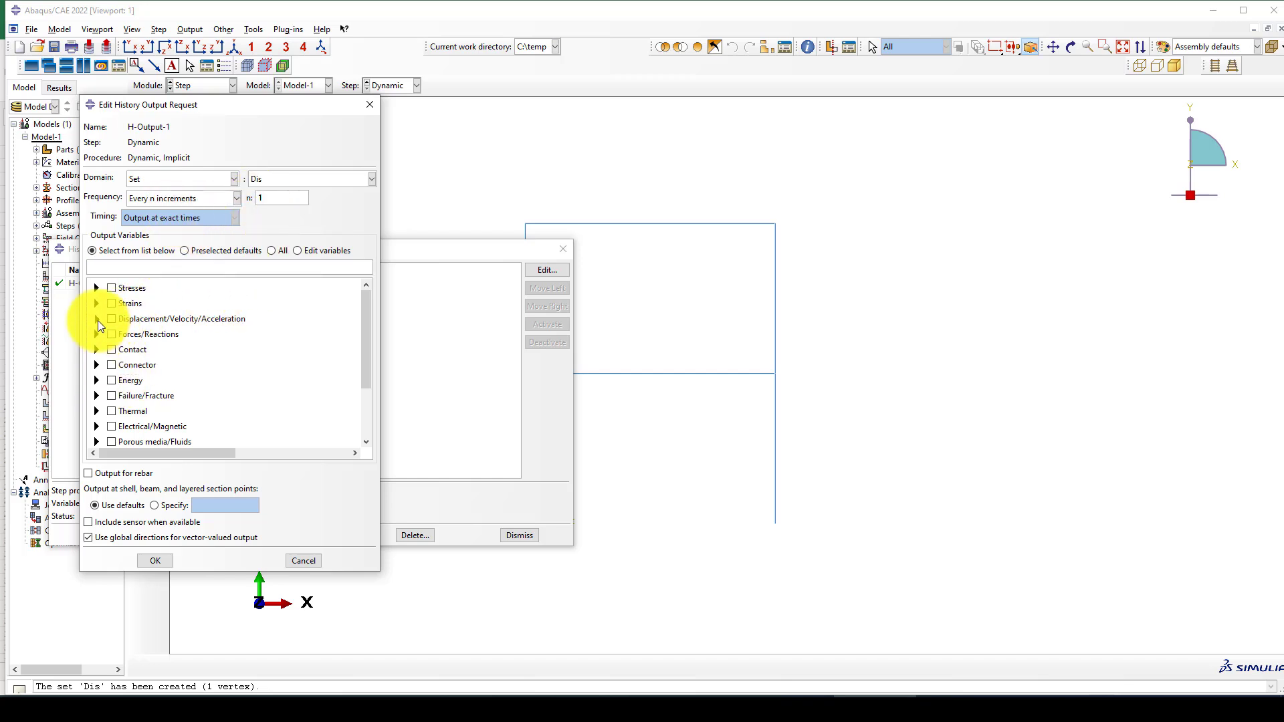
{"action": "left_click", "coordinate": [96, 318]}
{"action": "left_click", "coordinate": [110, 331]}
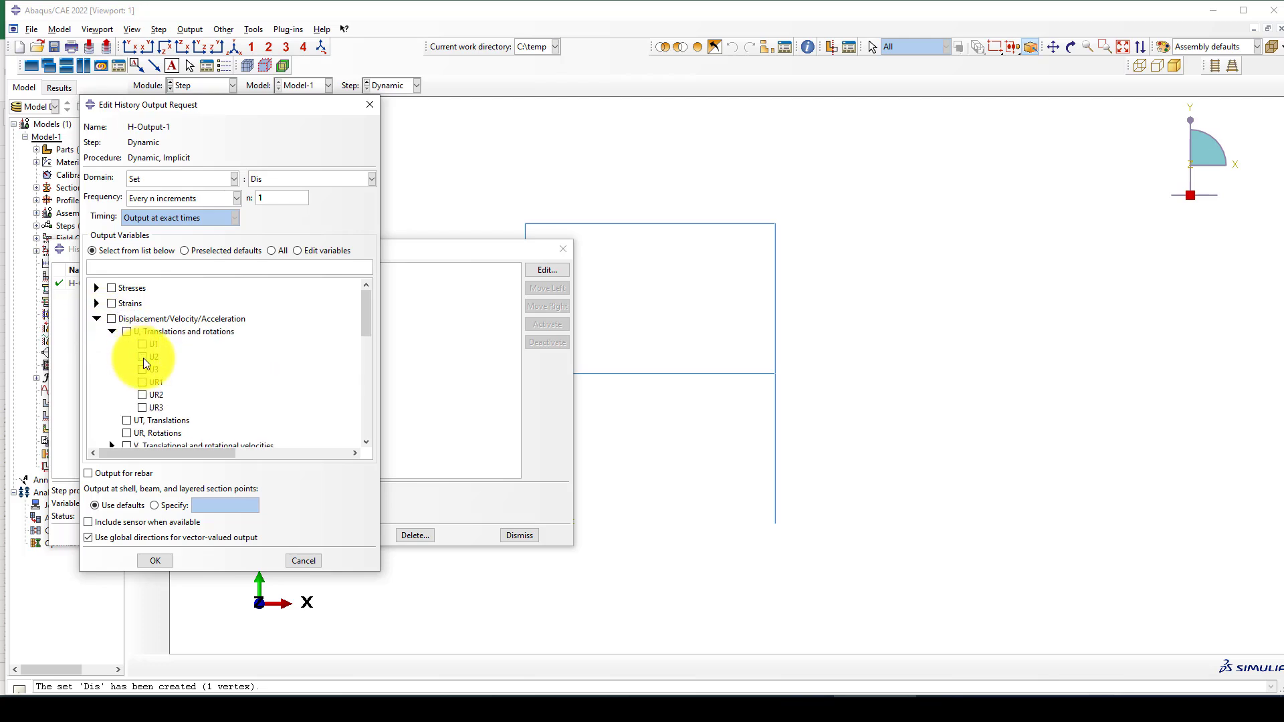
{"action": "left_click", "coordinate": [143, 344]}
{"action": "scroll", "coordinate": [110, 400], "scroll_direction": "down", "scroll_amount": 2}
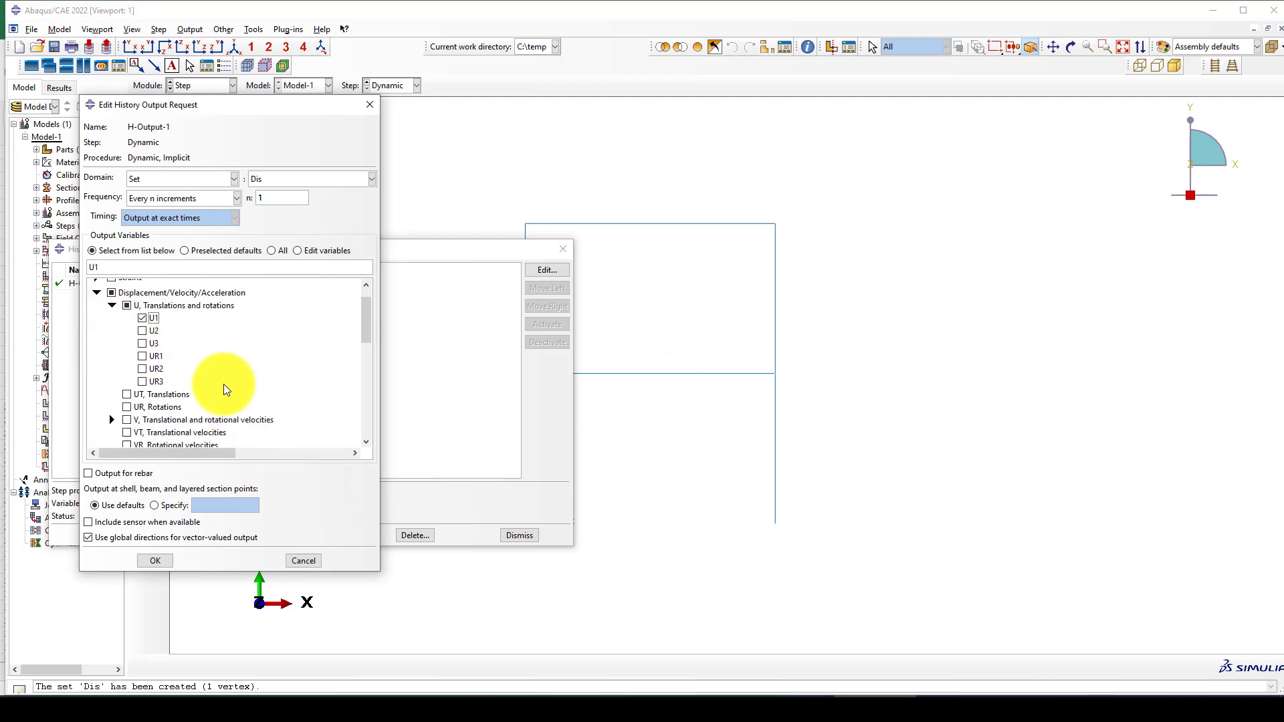
{"action": "scroll", "coordinate": [138, 403], "scroll_direction": "down", "scroll_amount": 3}
{"action": "scroll", "coordinate": [138, 422], "scroll_direction": "down", "scroll_amount": 3}
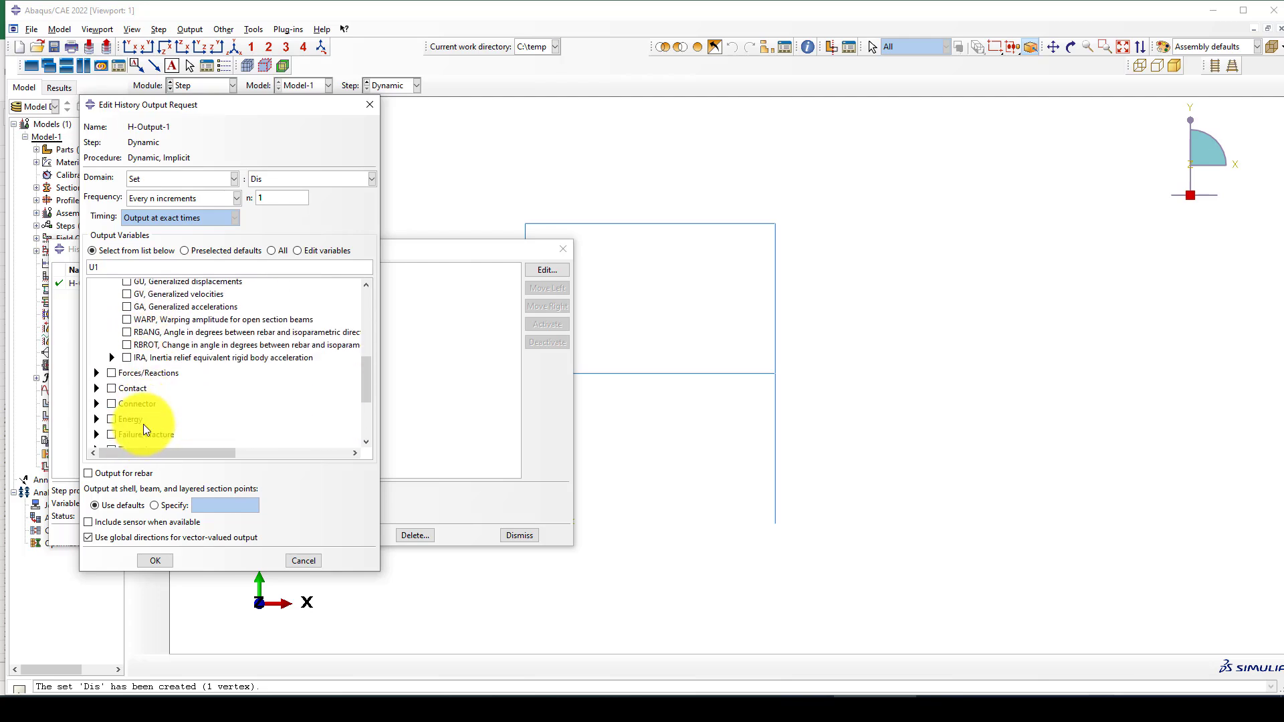
{"action": "left_click", "coordinate": [96, 372]}
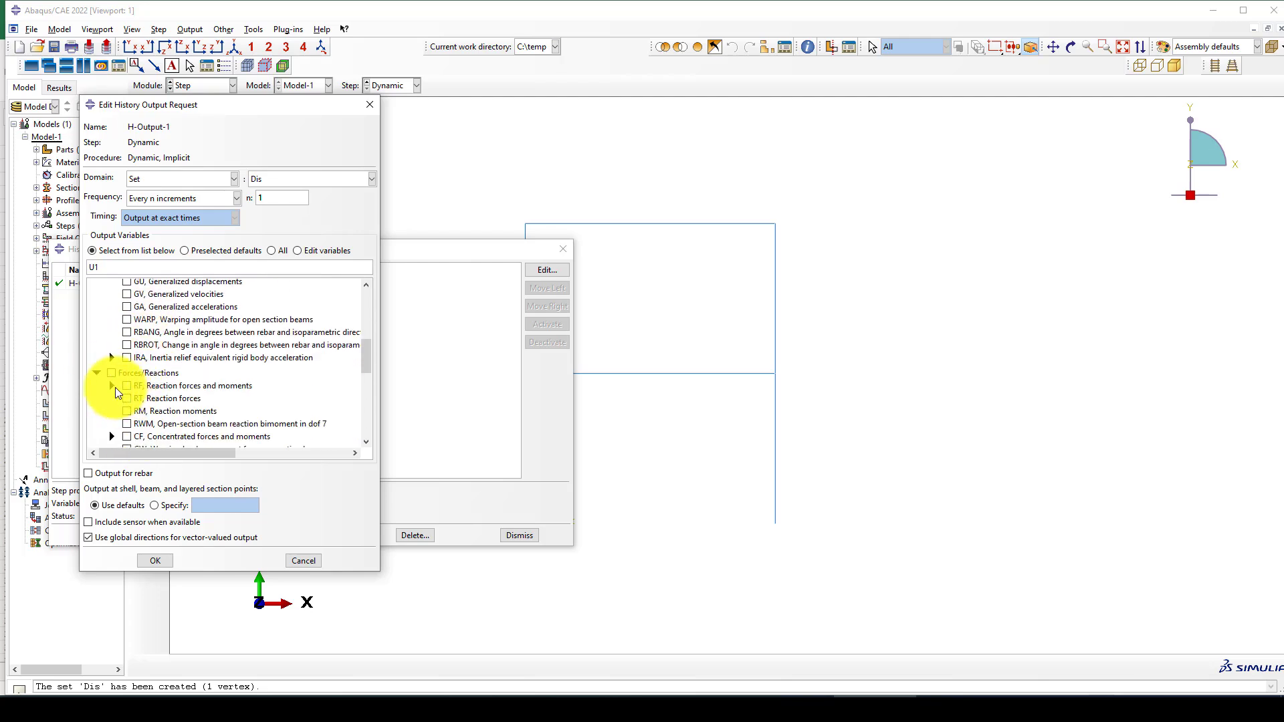
{"action": "left_click", "coordinate": [112, 385]}
{"action": "left_click", "coordinate": [141, 397]}
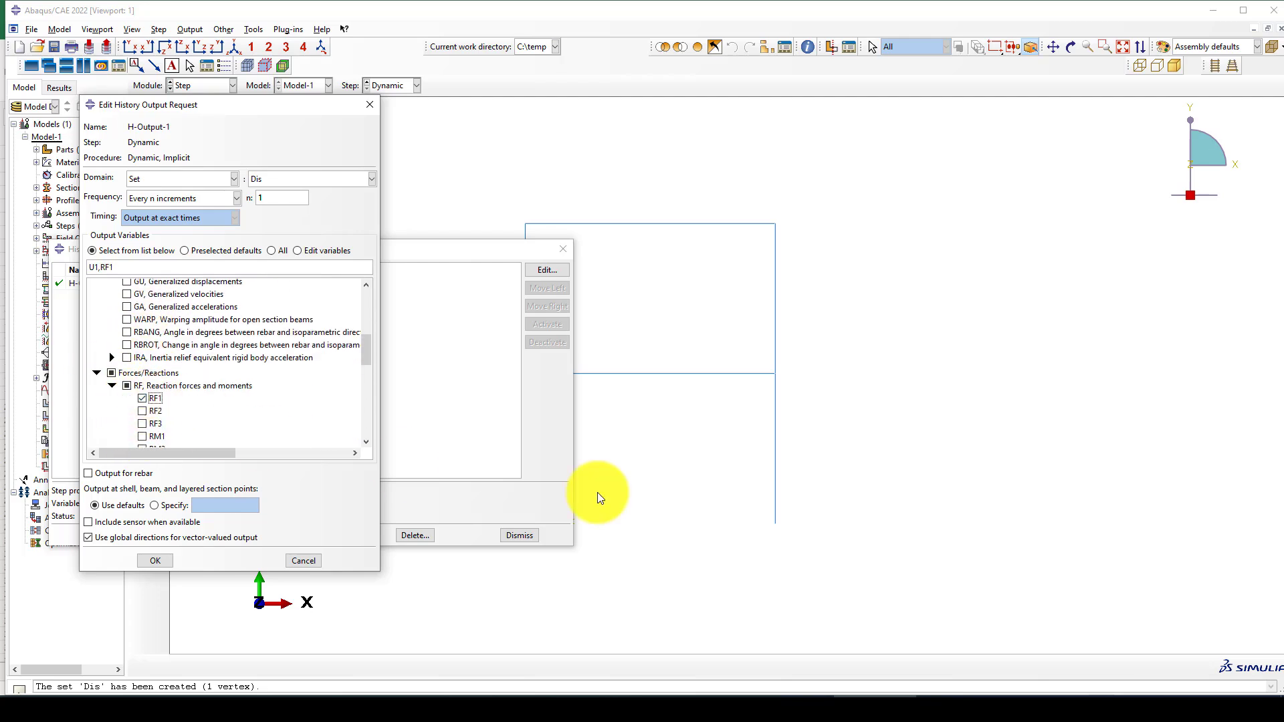
{"action": "left_click", "coordinate": [158, 563]}
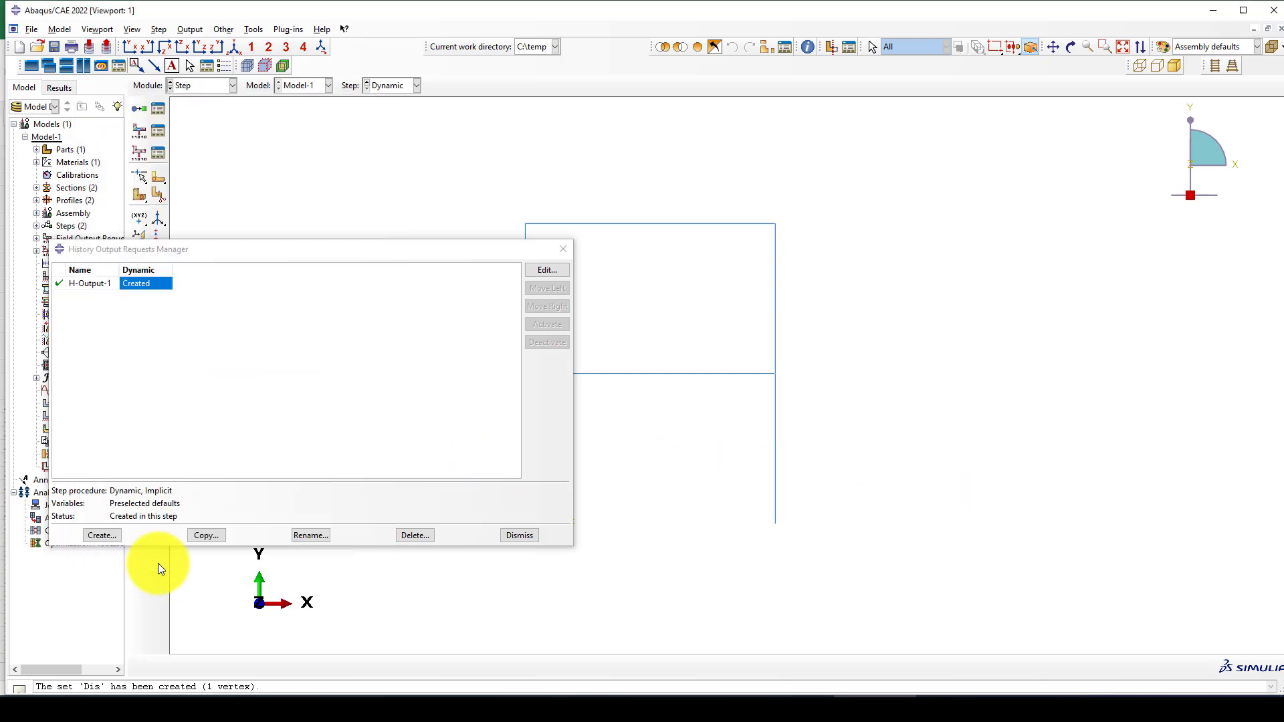
{"action": "left_click", "coordinate": [556, 252]}
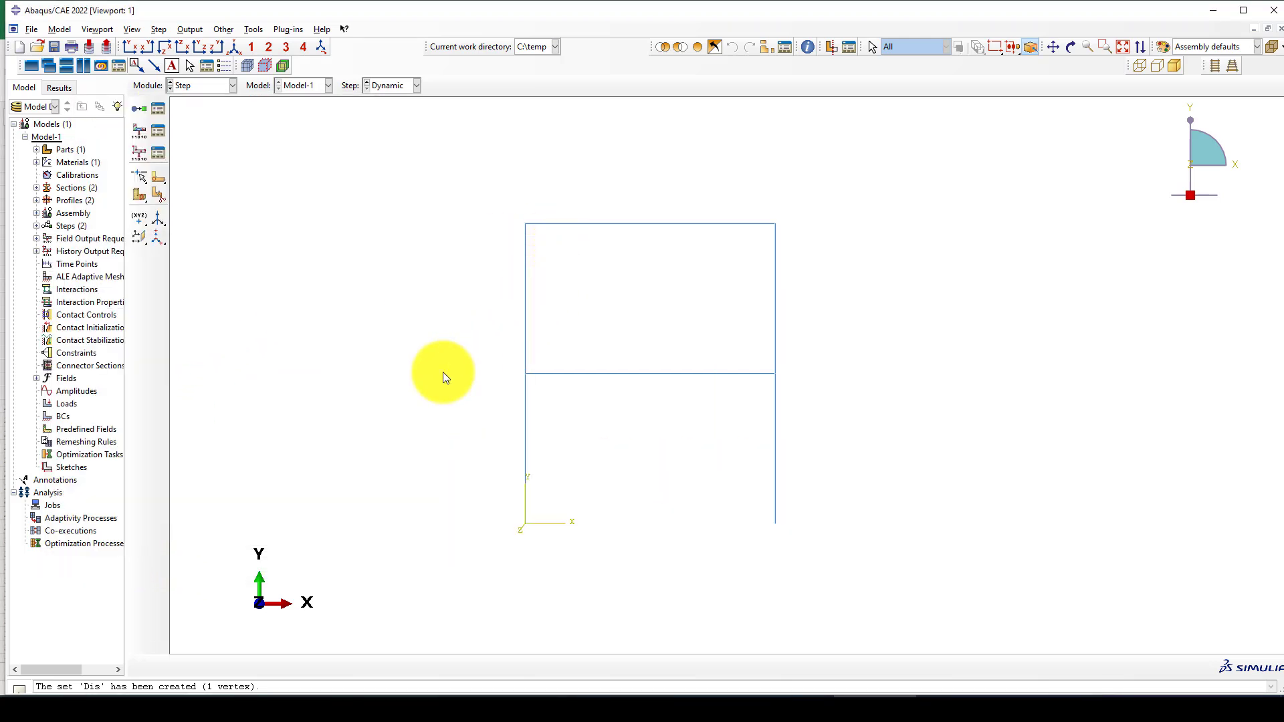
{"action": "left_click", "coordinate": [210, 85]}
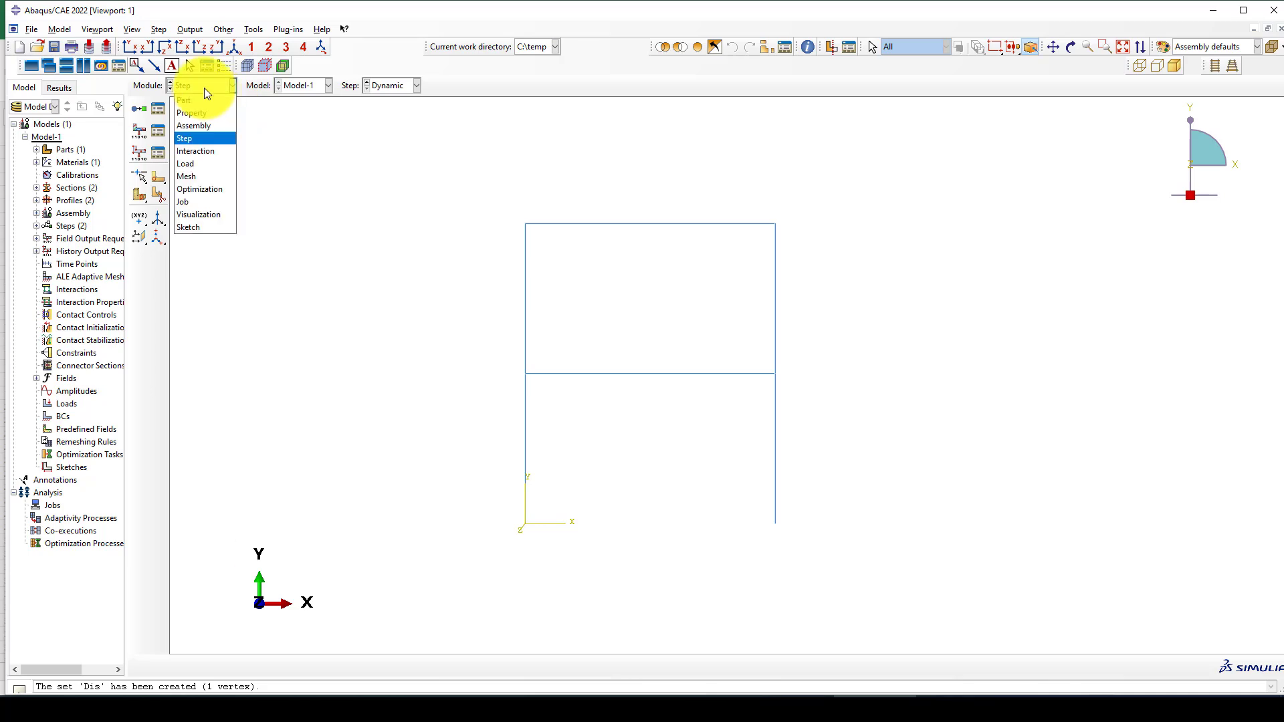
Step: Apply encastre BC-1 to both column base vertices in the Initial step
{"action": "left_click", "coordinate": [208, 163]}
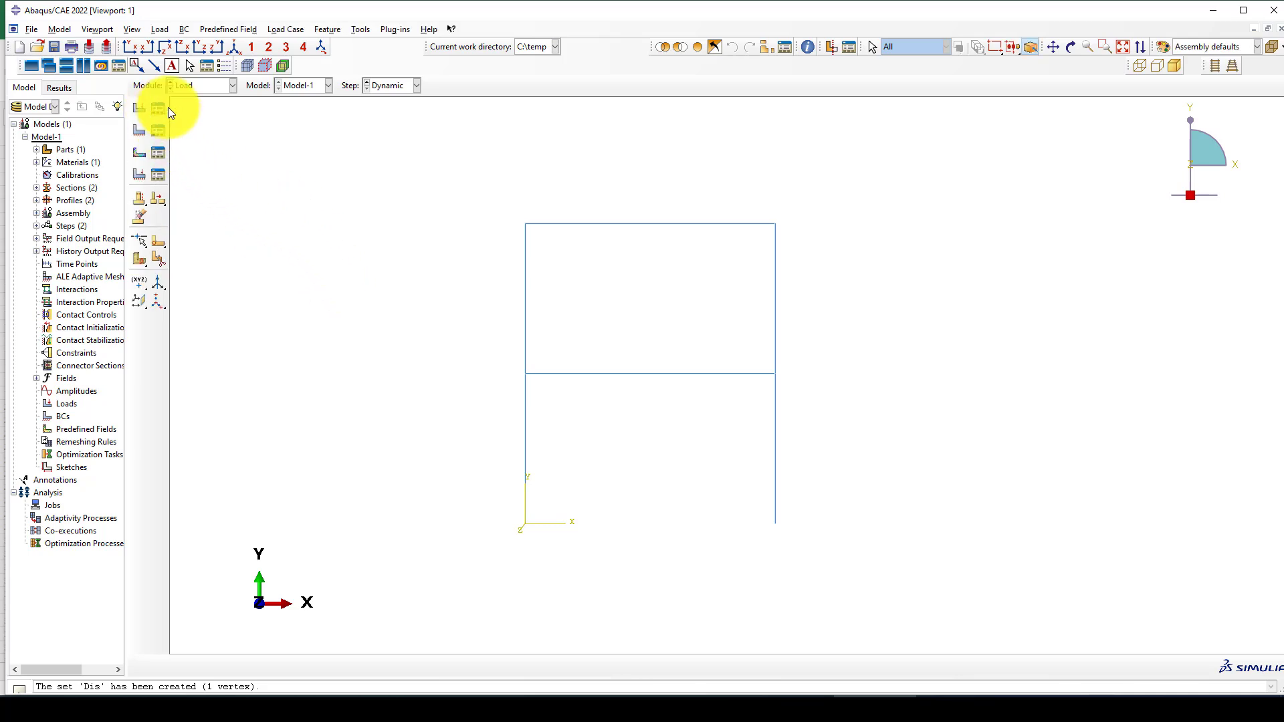
{"action": "left_click", "coordinate": [139, 130]}
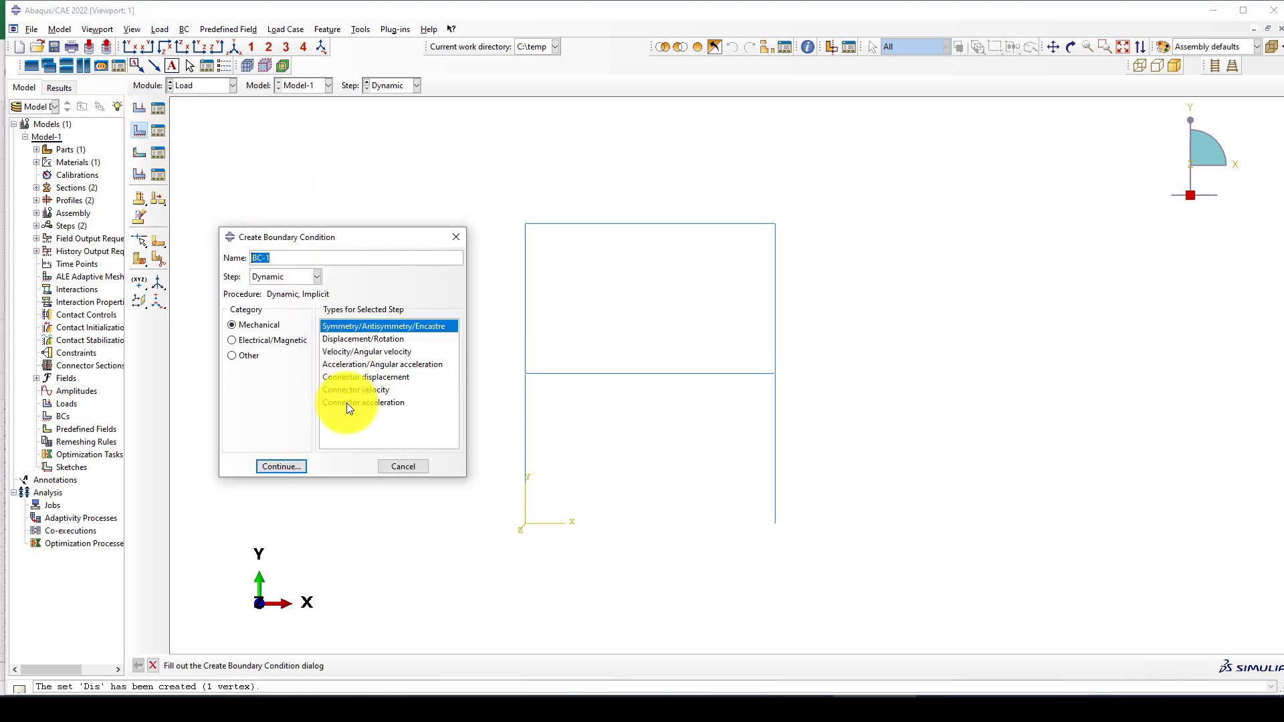
{"action": "left_click", "coordinate": [317, 277]}
{"action": "left_click", "coordinate": [269, 293]}
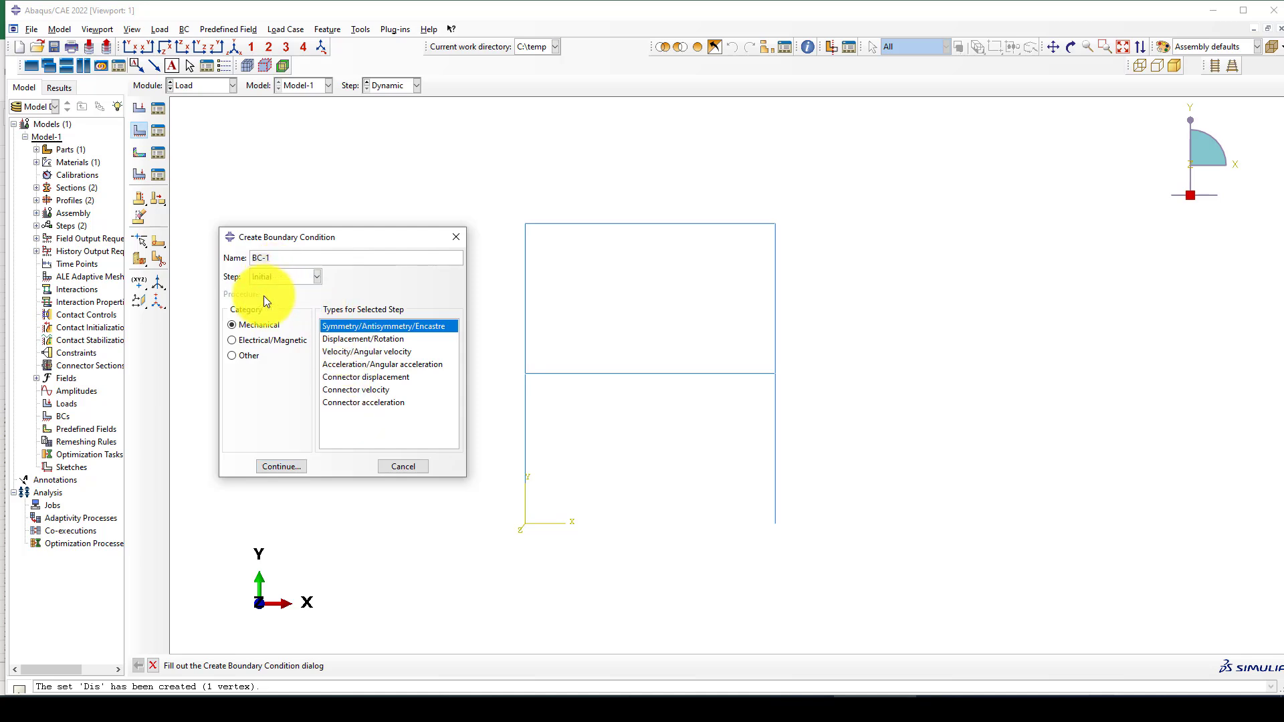
{"action": "left_click", "coordinate": [282, 465]}
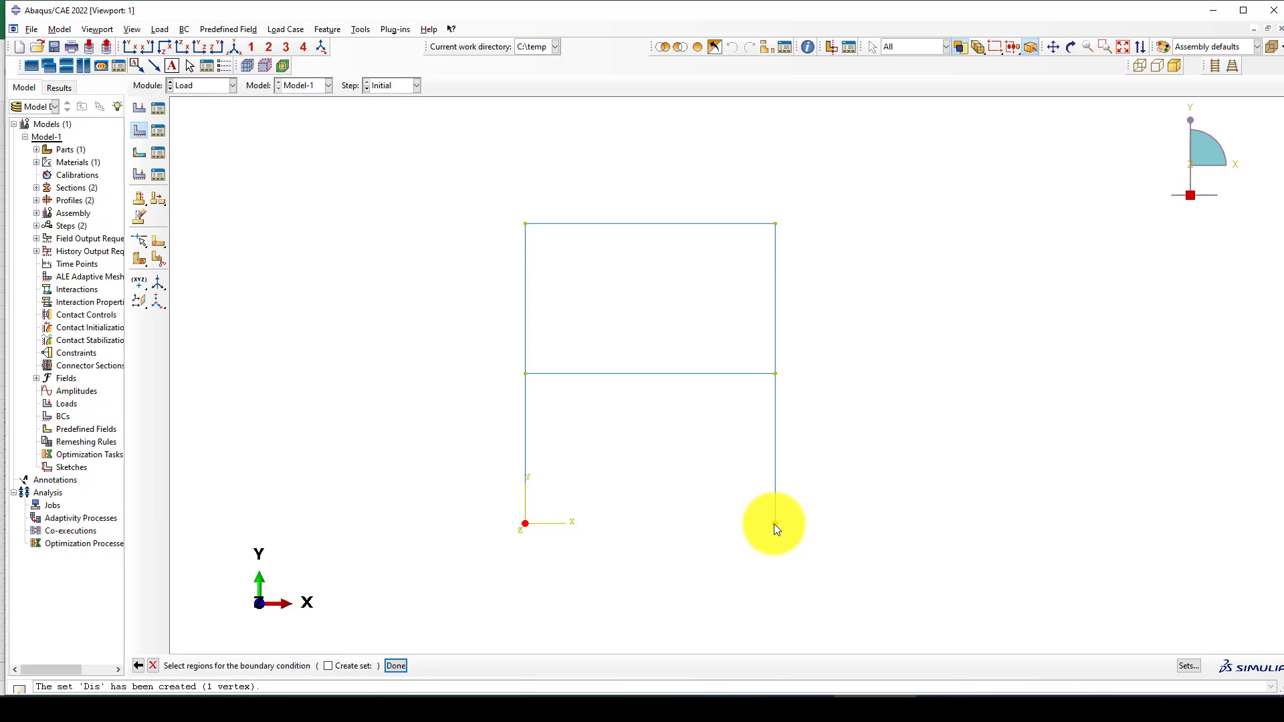
{"action": "middle_click", "coordinate": [657, 526]}
{"action": "left_click", "coordinate": [40, 314]}
{"action": "left_click", "coordinate": [65, 334]}
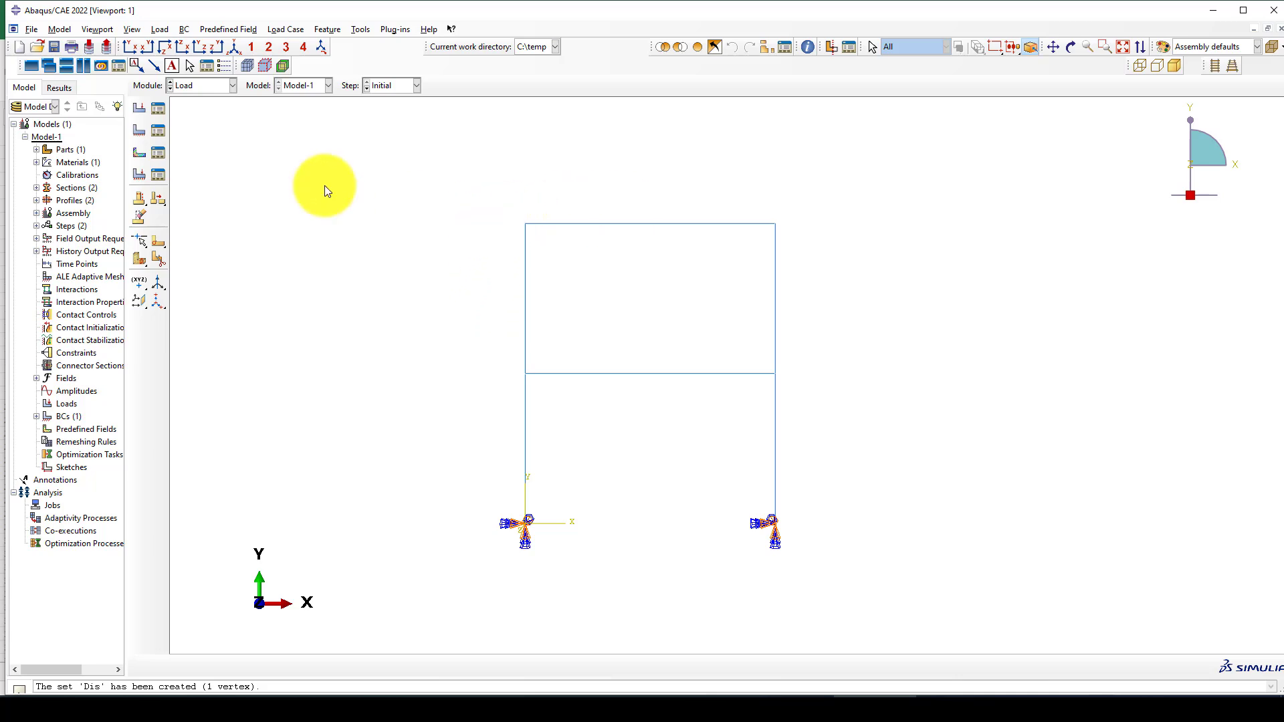
{"action": "left_click", "coordinate": [141, 129]}
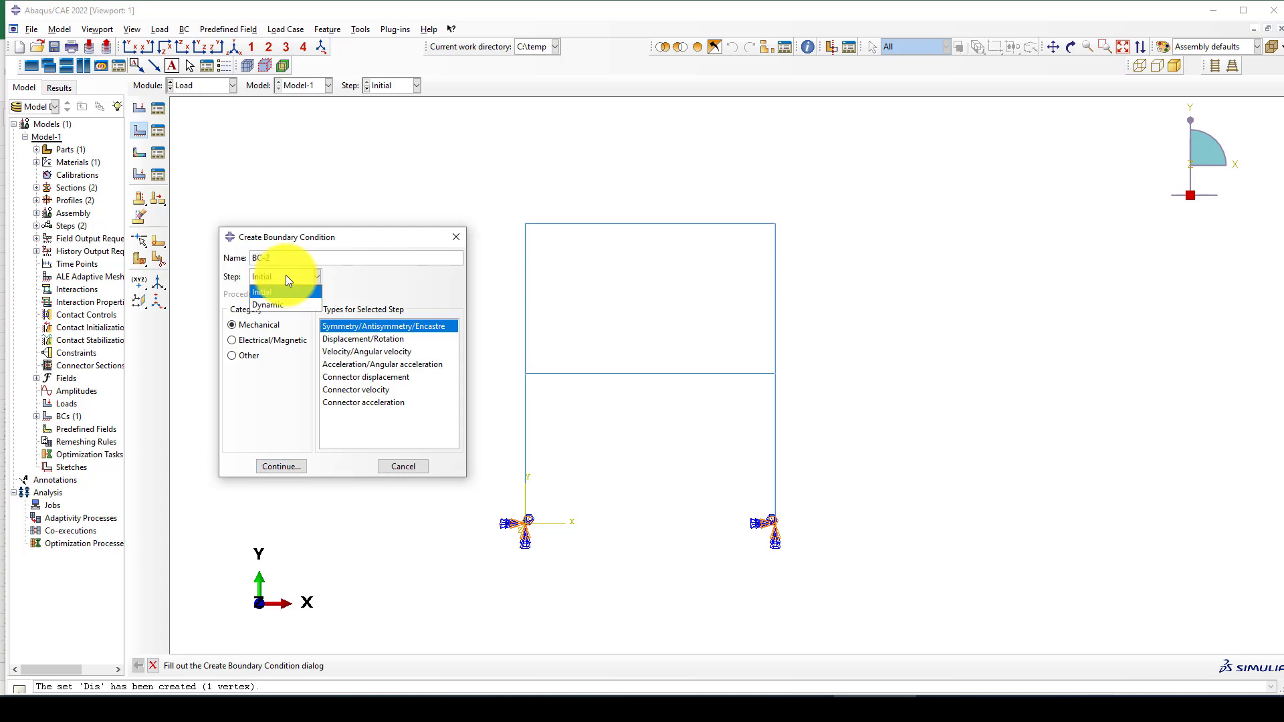
Step: Create Displacement/Rotation BC-2 in Initial, fixing U3 on the whole frame
{"action": "left_click", "coordinate": [349, 339]}
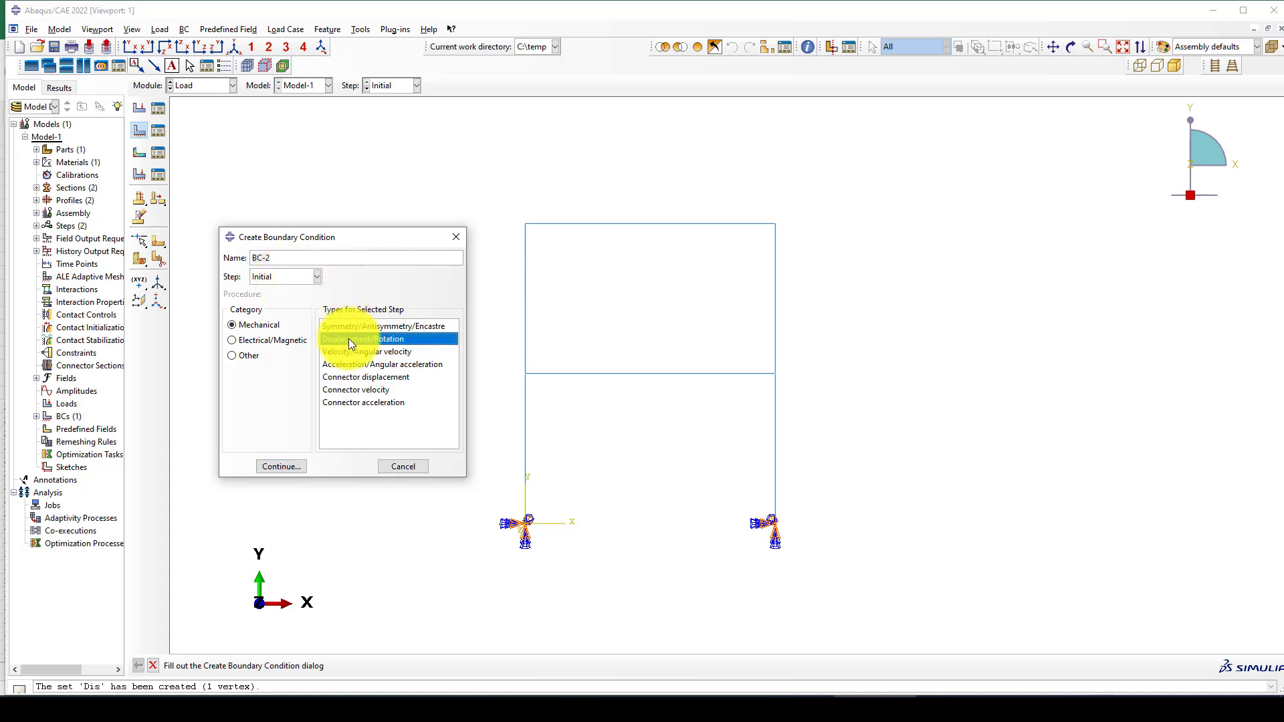
{"action": "left_click_drag", "start_coordinate": [301, 259], "coordinate": [240, 259]}
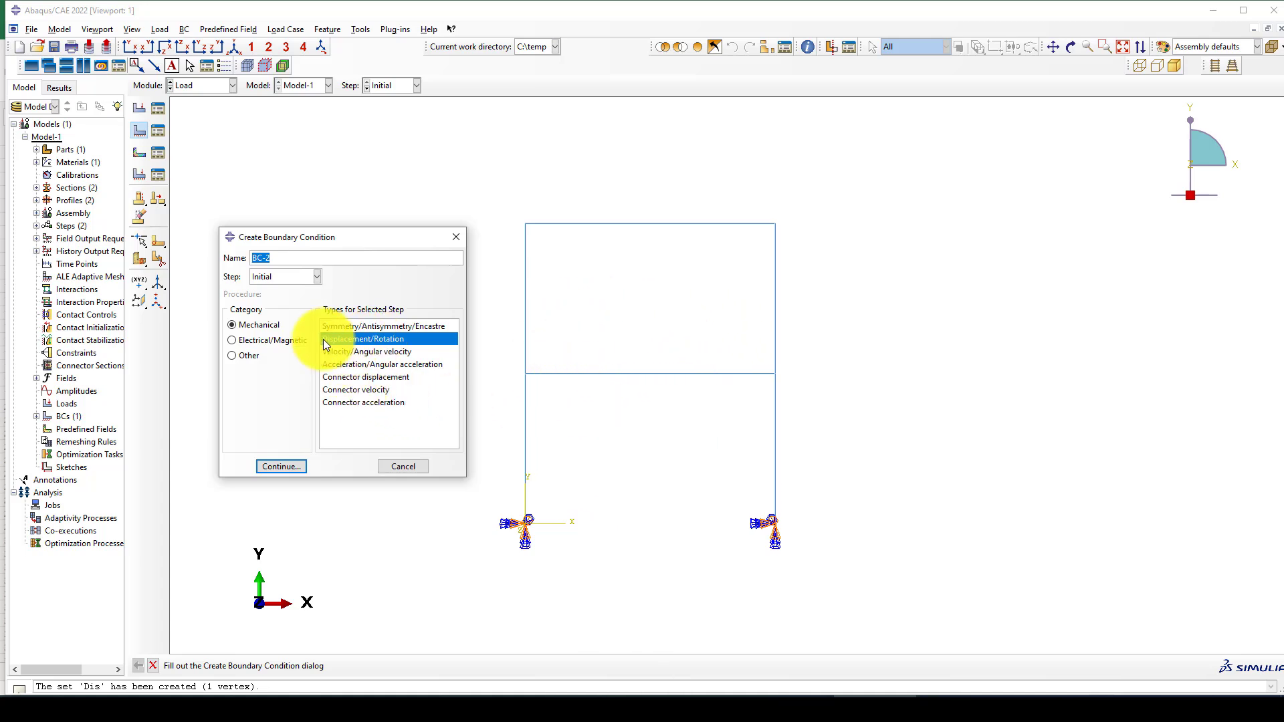
{"action": "left_click", "coordinate": [272, 467]}
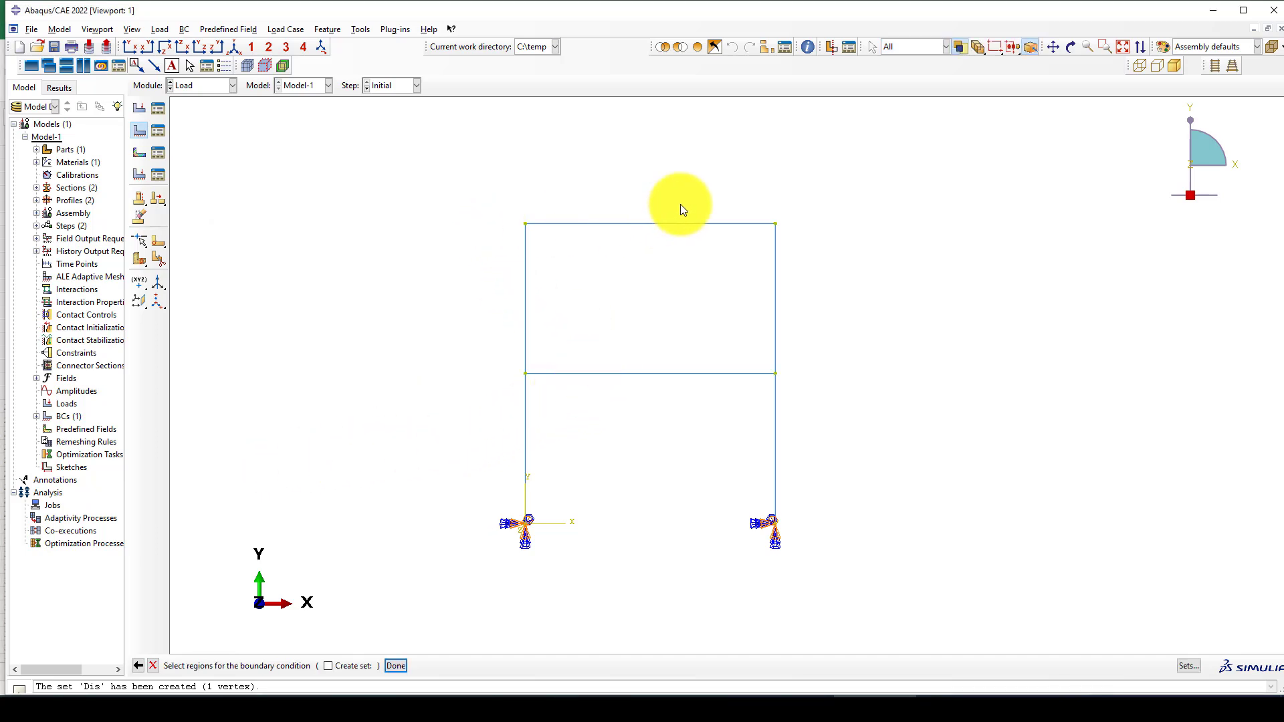
{"action": "left_click_drag", "start_coordinate": [680, 204], "coordinate": [638, 337]}
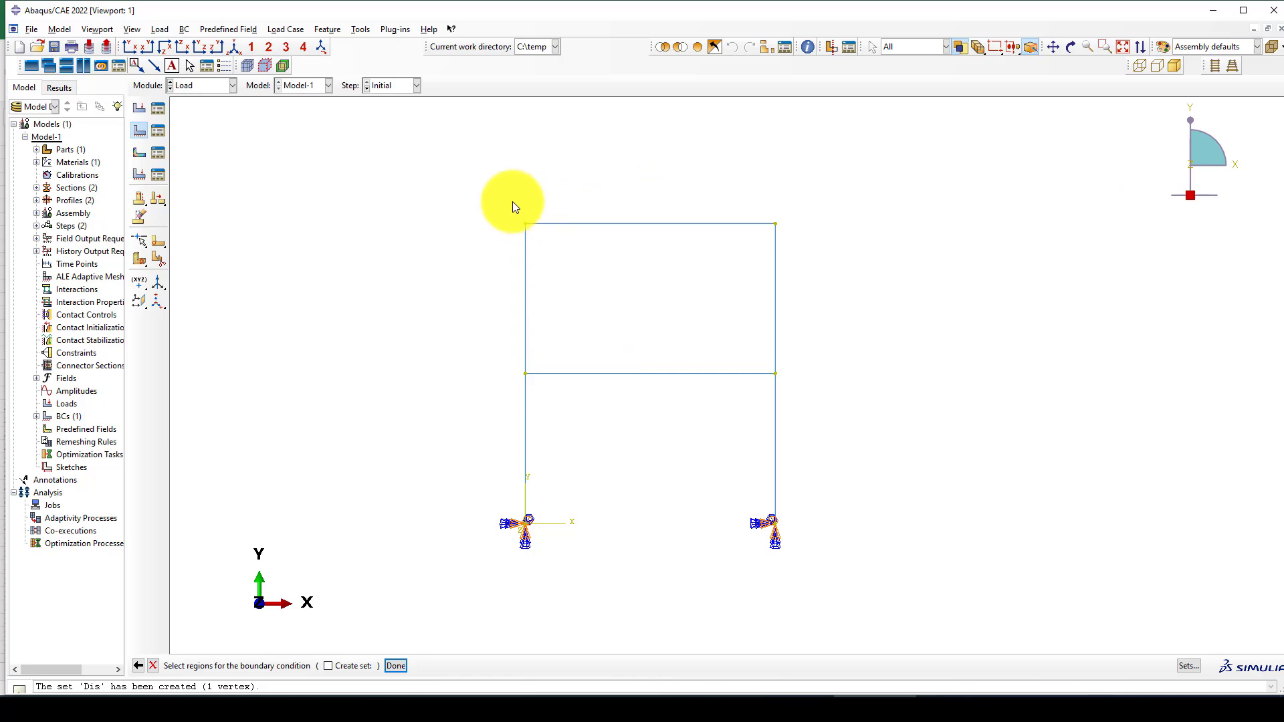
{"action": "left_click_drag", "start_coordinate": [502, 199], "coordinate": [808, 399]}
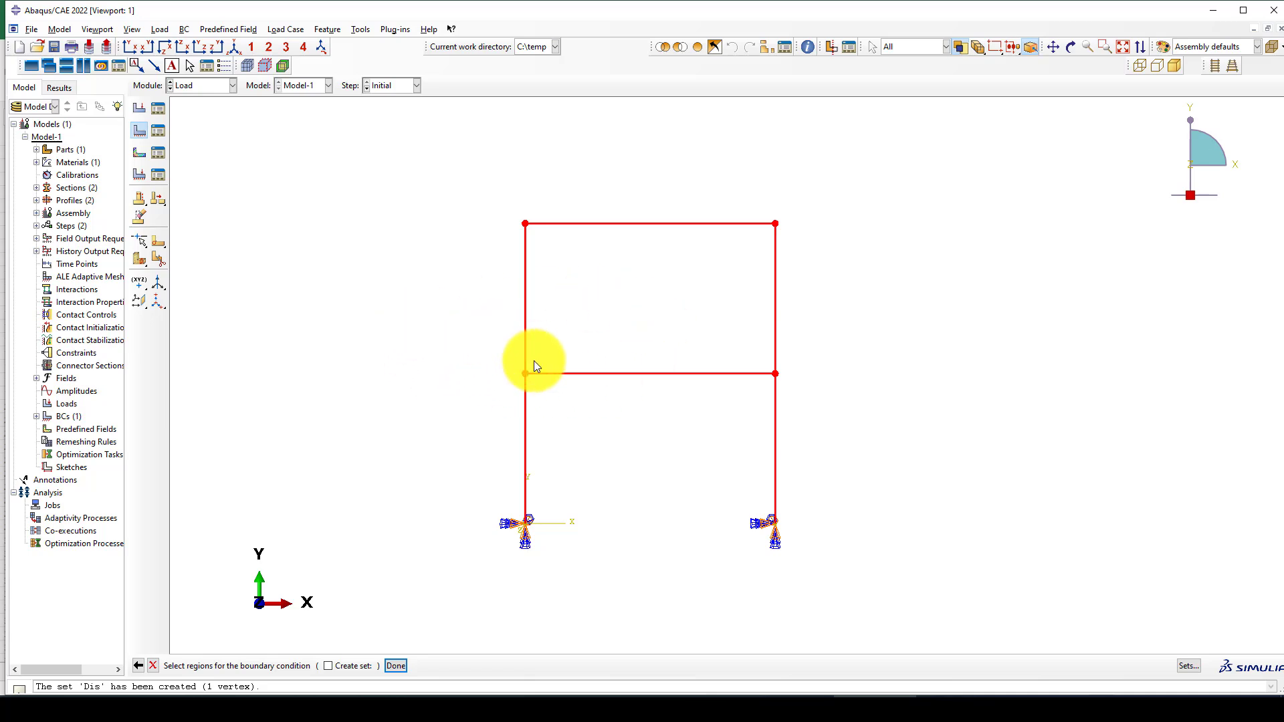
{"action": "middle_click", "coordinate": [405, 360]}
{"action": "left_click", "coordinate": [264, 321]}
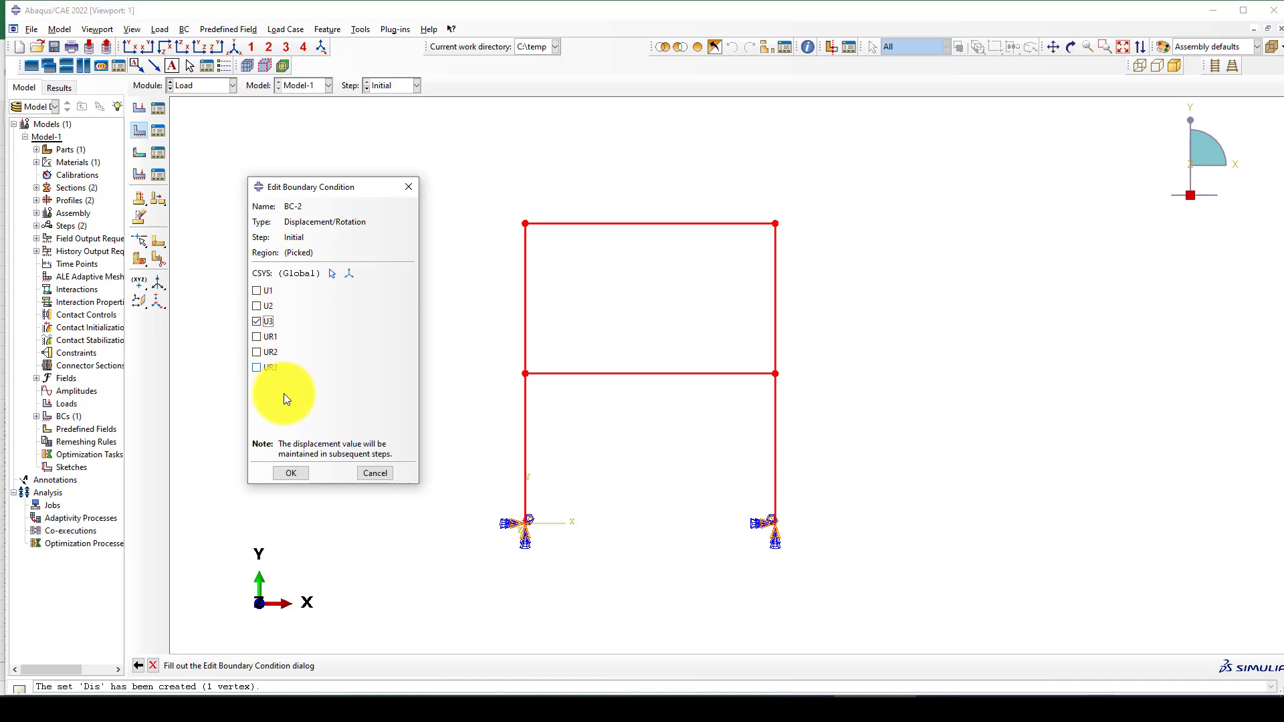
{"action": "left_click", "coordinate": [292, 472]}
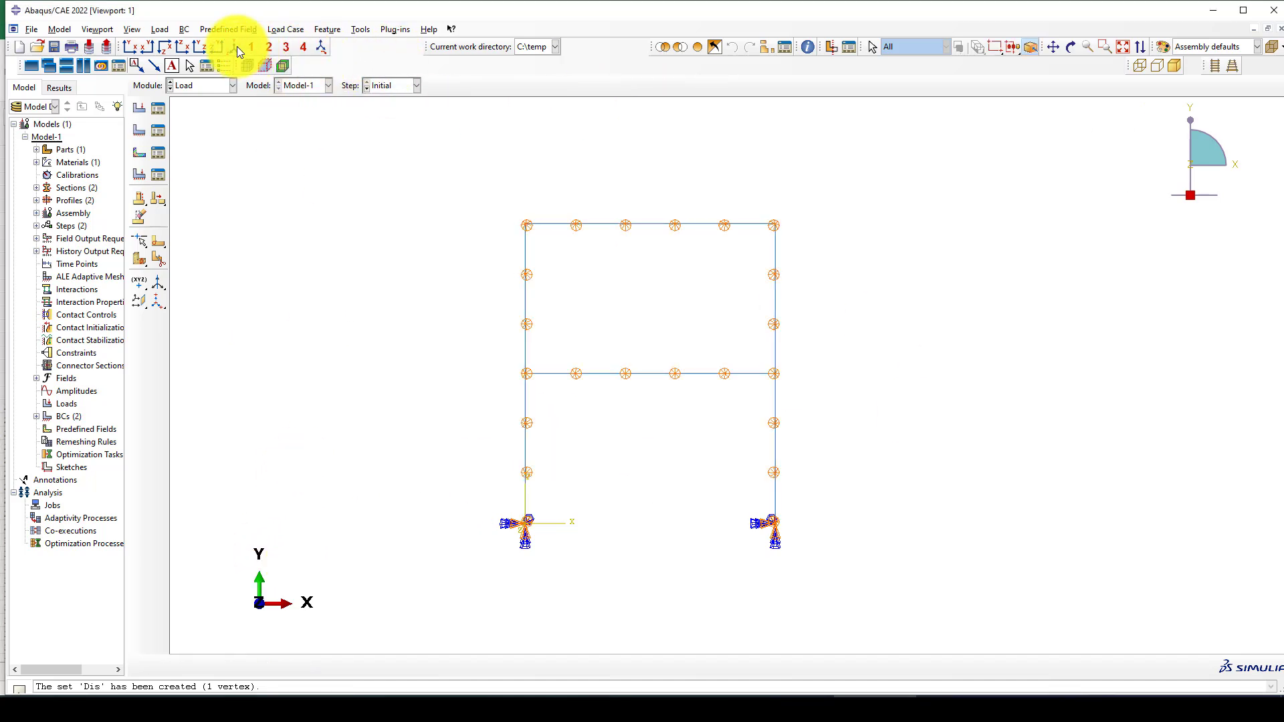
{"action": "left_click", "coordinate": [321, 48]}
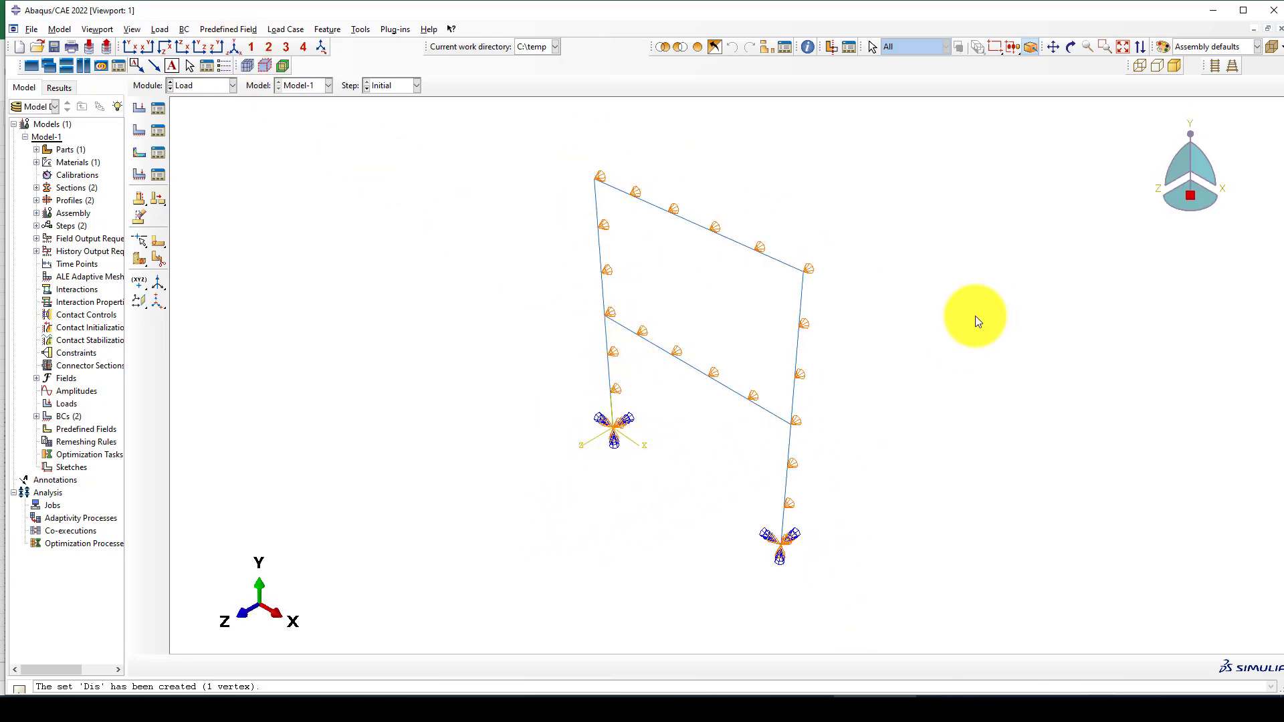
Step: Reselect BC-2's region as the frame's beam–column joint vertices and save it
{"action": "left_click", "coordinate": [158, 131]}
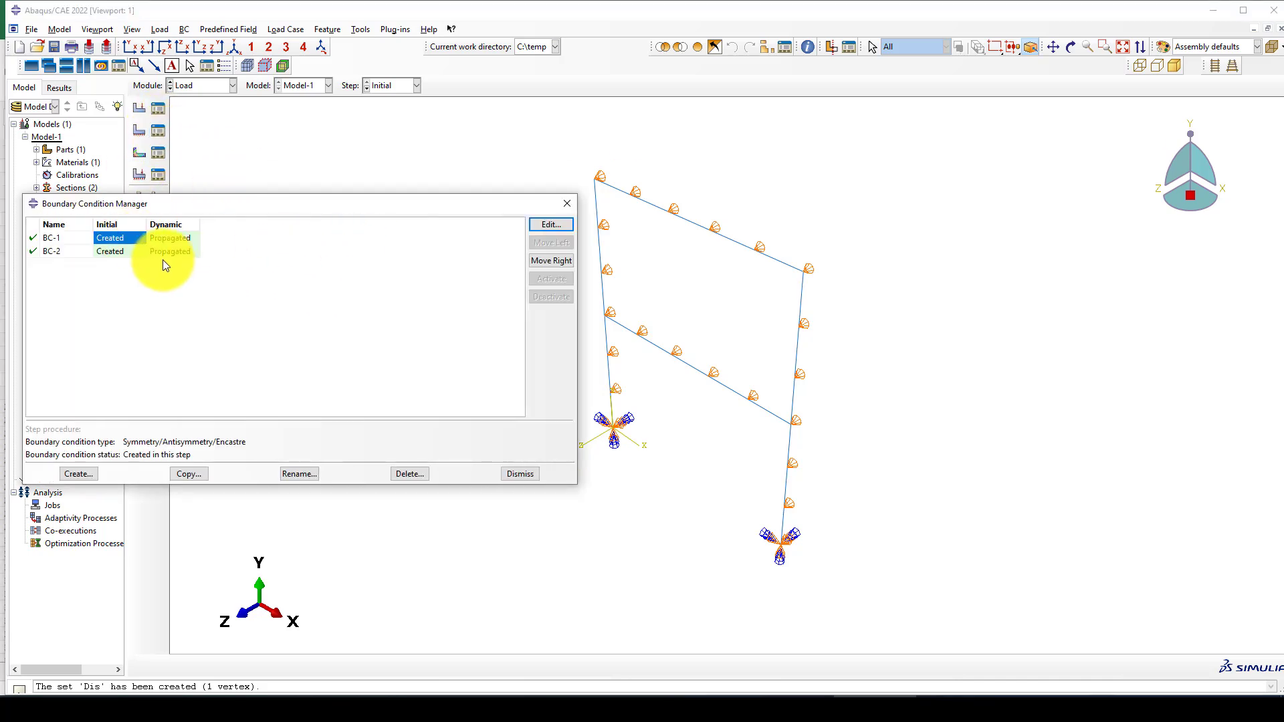
{"action": "left_click", "coordinate": [118, 252]}
{"action": "left_click", "coordinate": [540, 224]}
{"action": "left_click", "coordinate": [332, 275]}
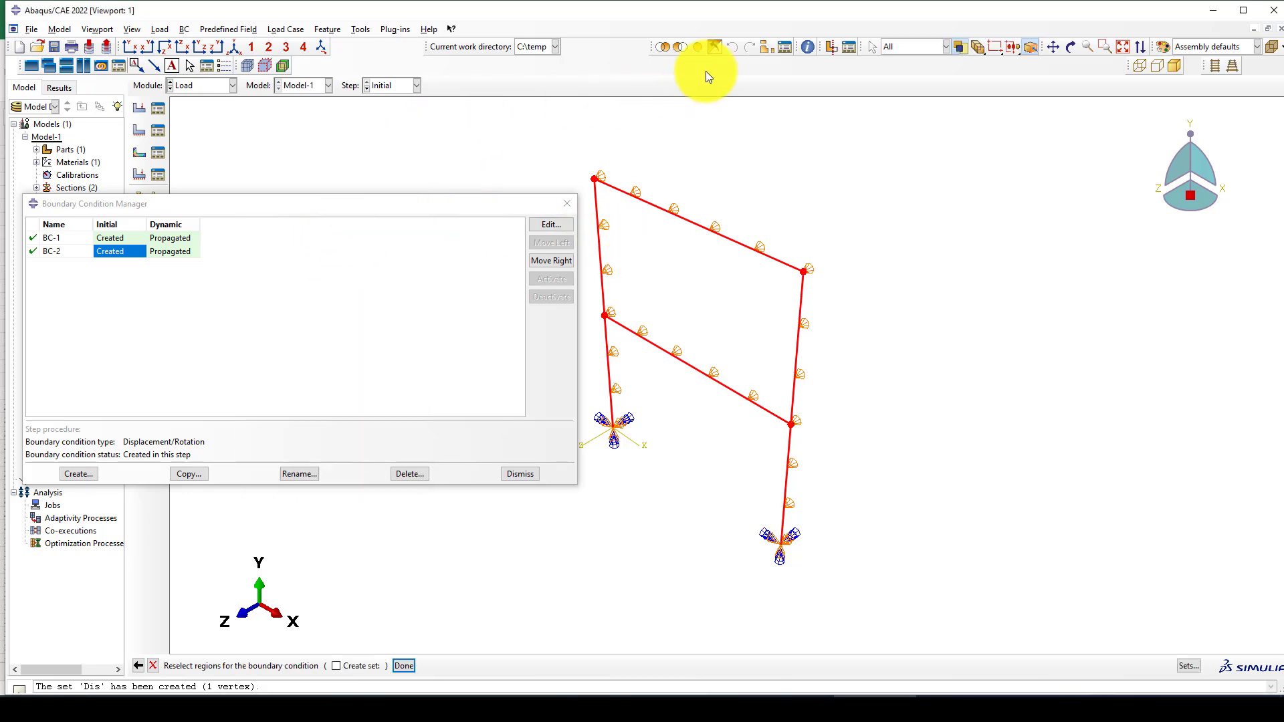
{"action": "left_click", "coordinate": [133, 50]}
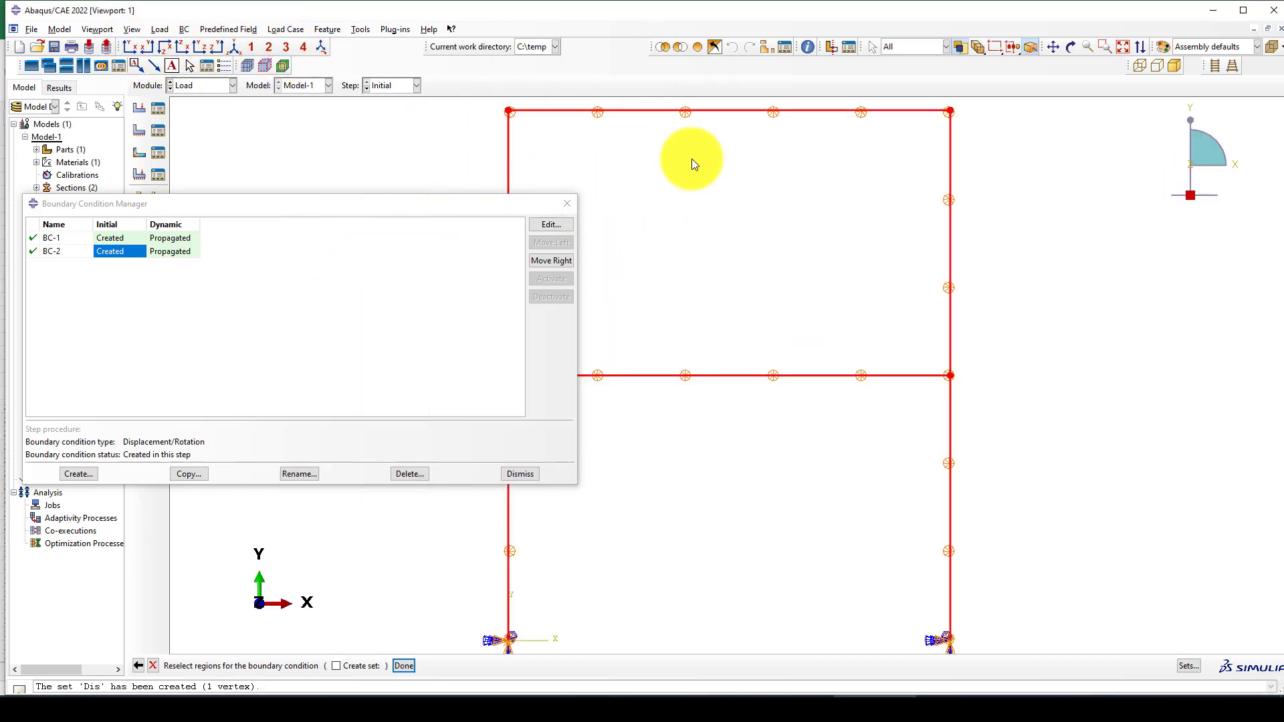
{"action": "left_click", "coordinate": [626, 143]}
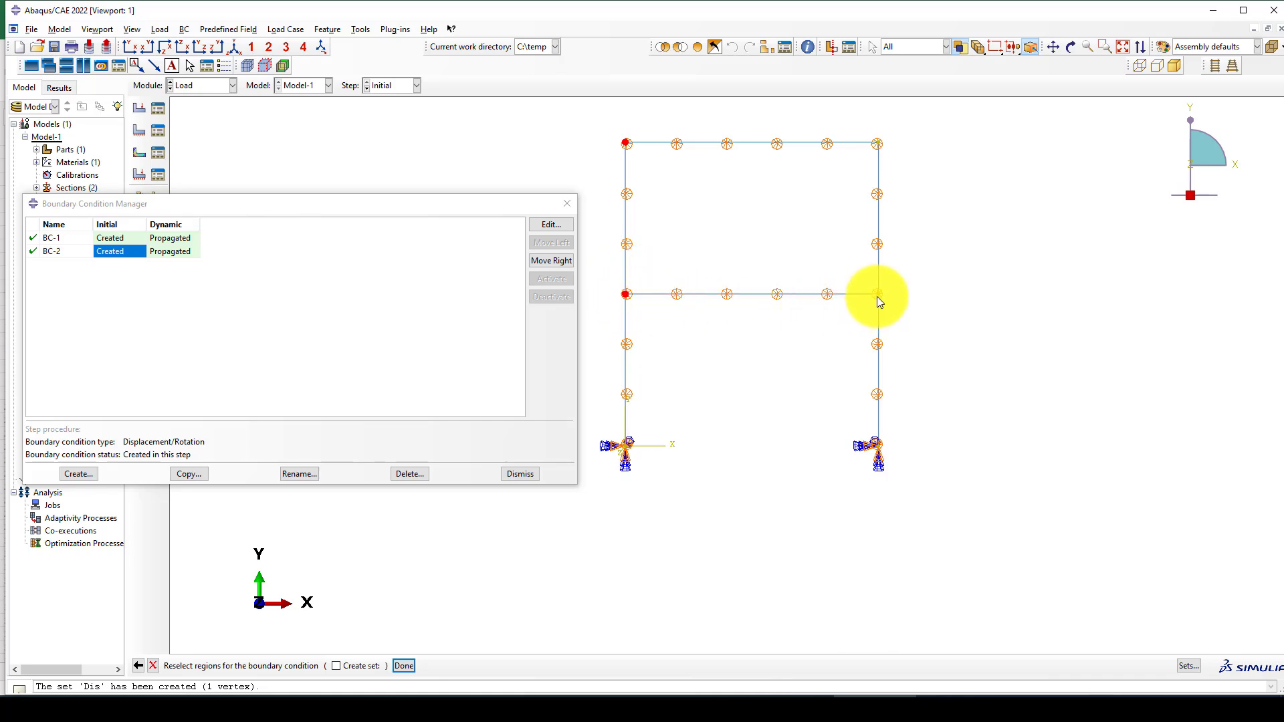
{"action": "left_click", "coordinate": [881, 143], "text": "shift"}
{"action": "middle_click", "coordinate": [952, 215]}
{"action": "left_click", "coordinate": [287, 473]}
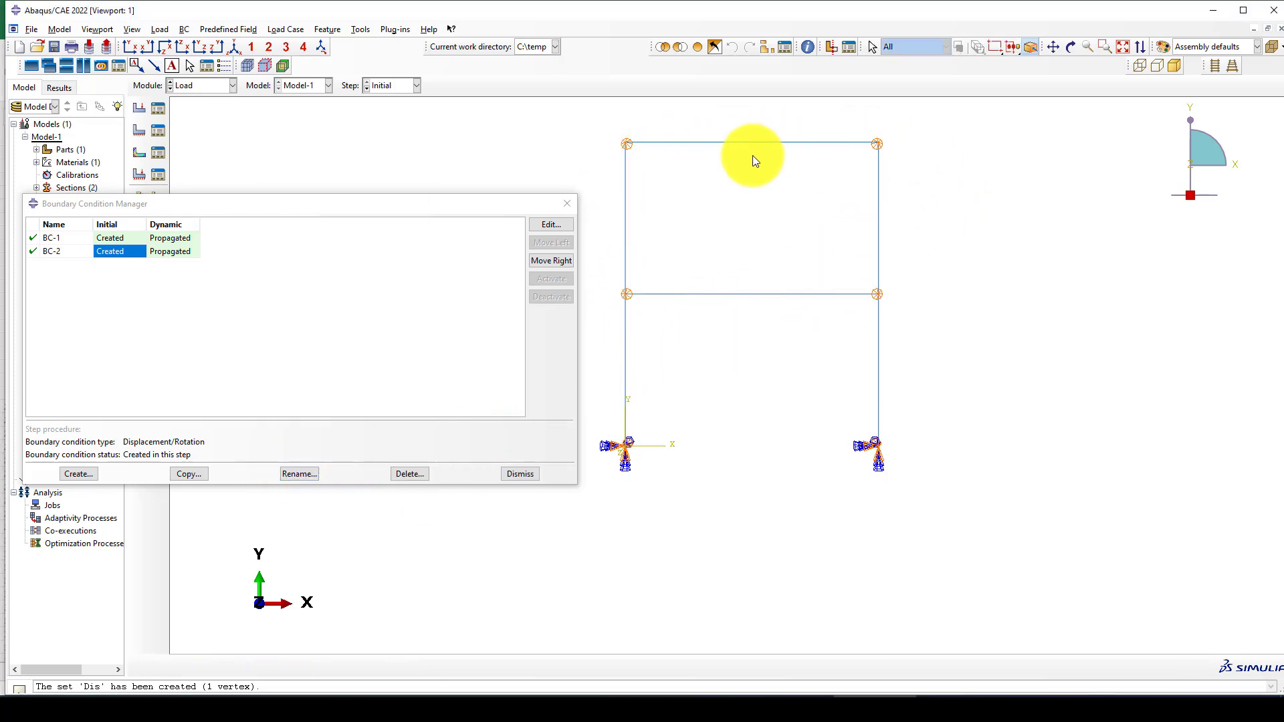
Step: Create Displacement/Rotation condition 'Disp' in step Dynamic on set Dis, prescribing U1 = 1
{"action": "left_click", "coordinate": [565, 207]}
{"action": "left_click", "coordinate": [141, 127]}
{"action": "left_click", "coordinate": [317, 277]}
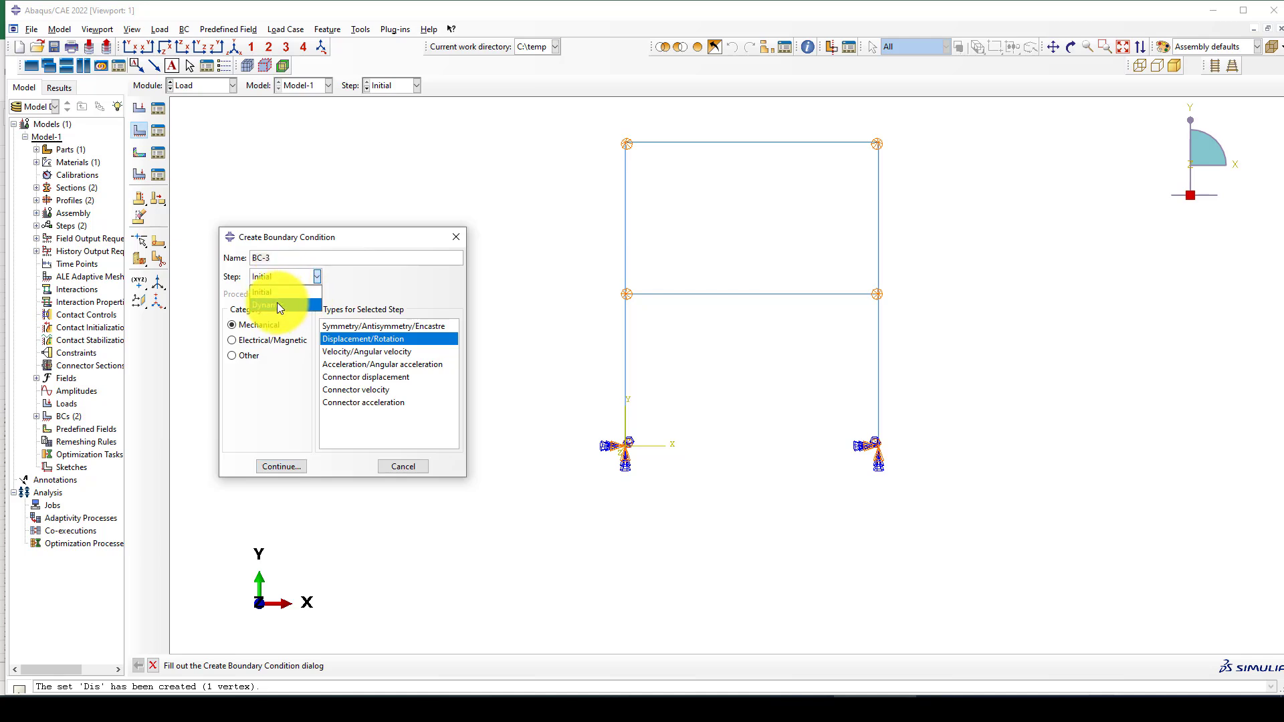
{"action": "left_click", "coordinate": [279, 293]}
{"action": "type", "text": "Displa"}
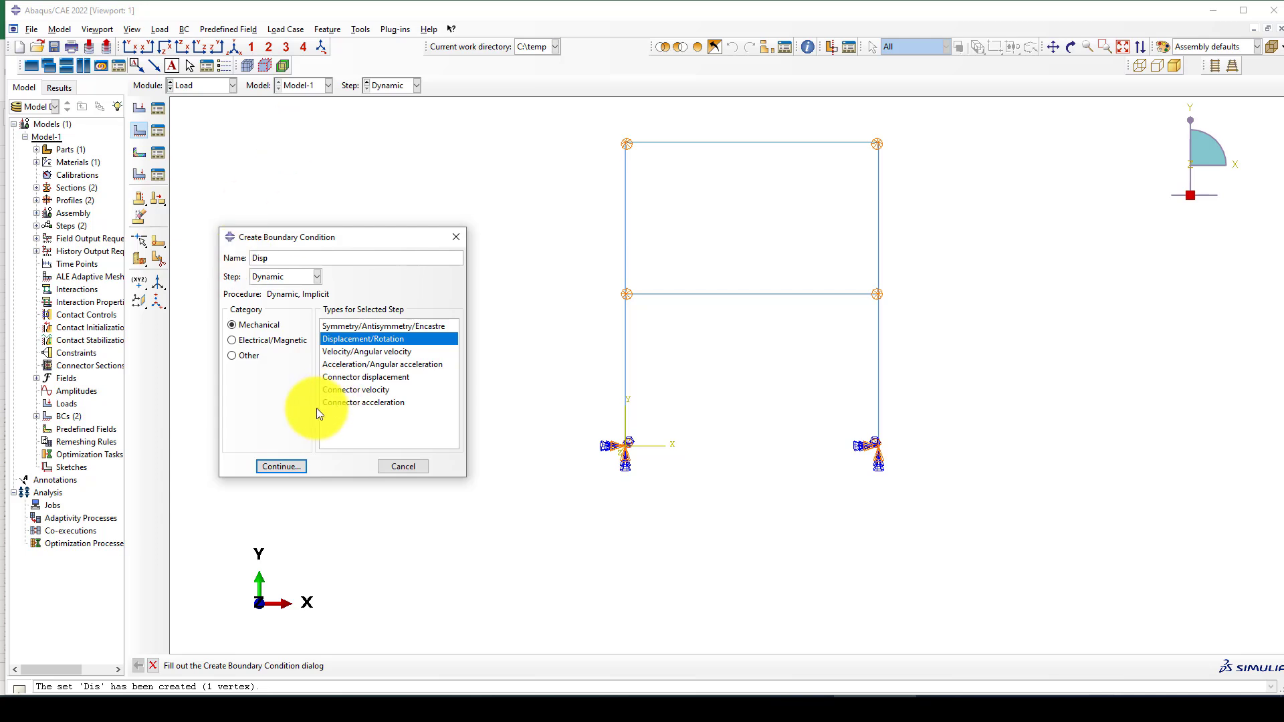
{"action": "left_click", "coordinate": [281, 466]}
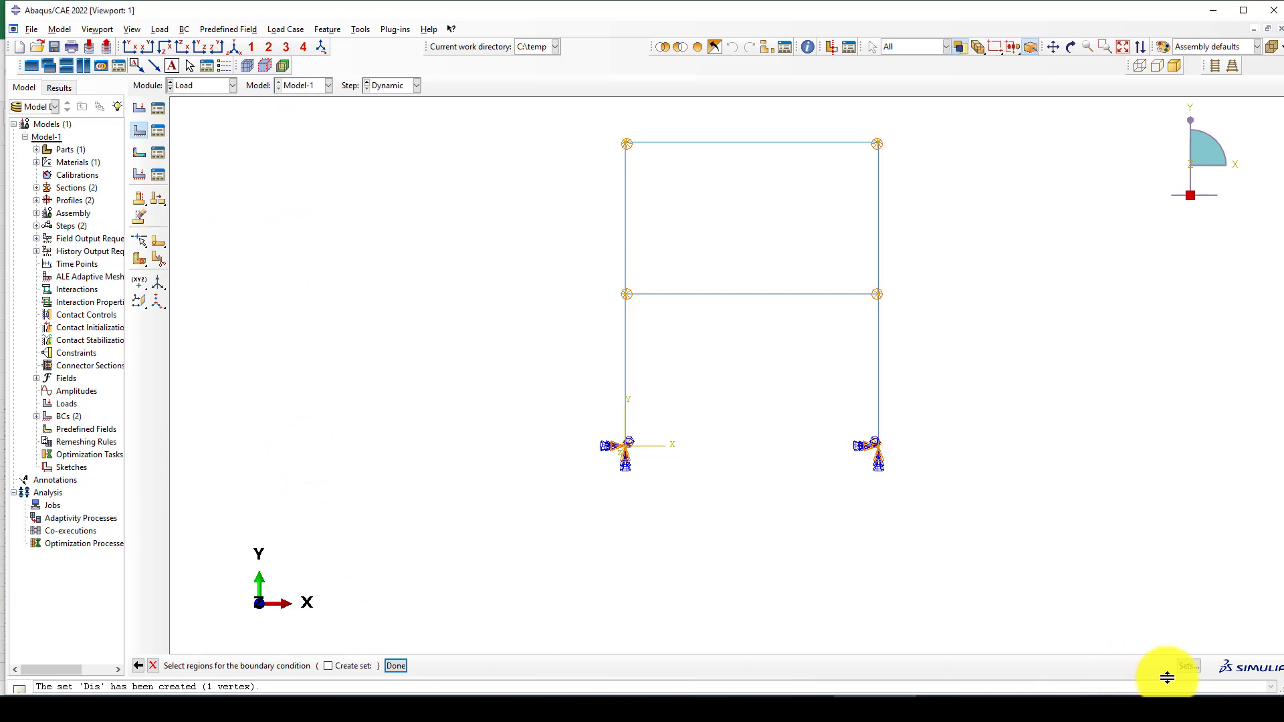
{"action": "left_click", "coordinate": [1187, 665]}
{"action": "left_click", "coordinate": [135, 238]}
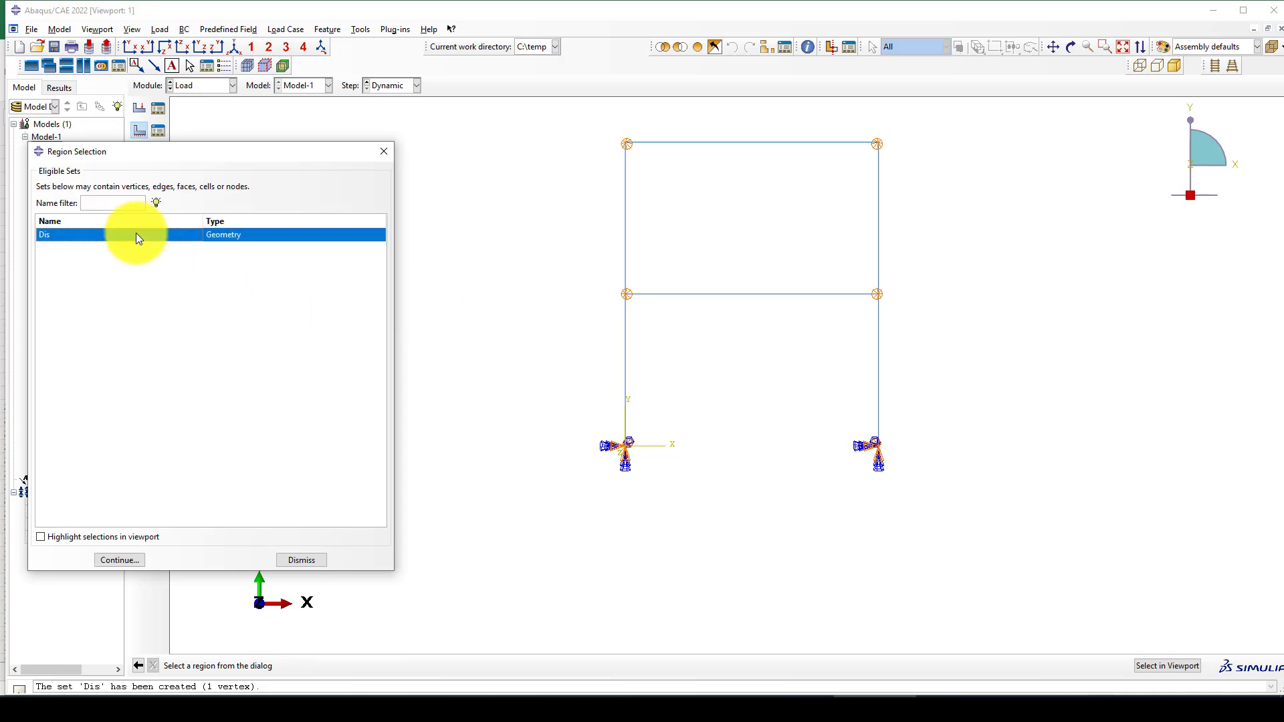
{"action": "left_click", "coordinate": [115, 557]}
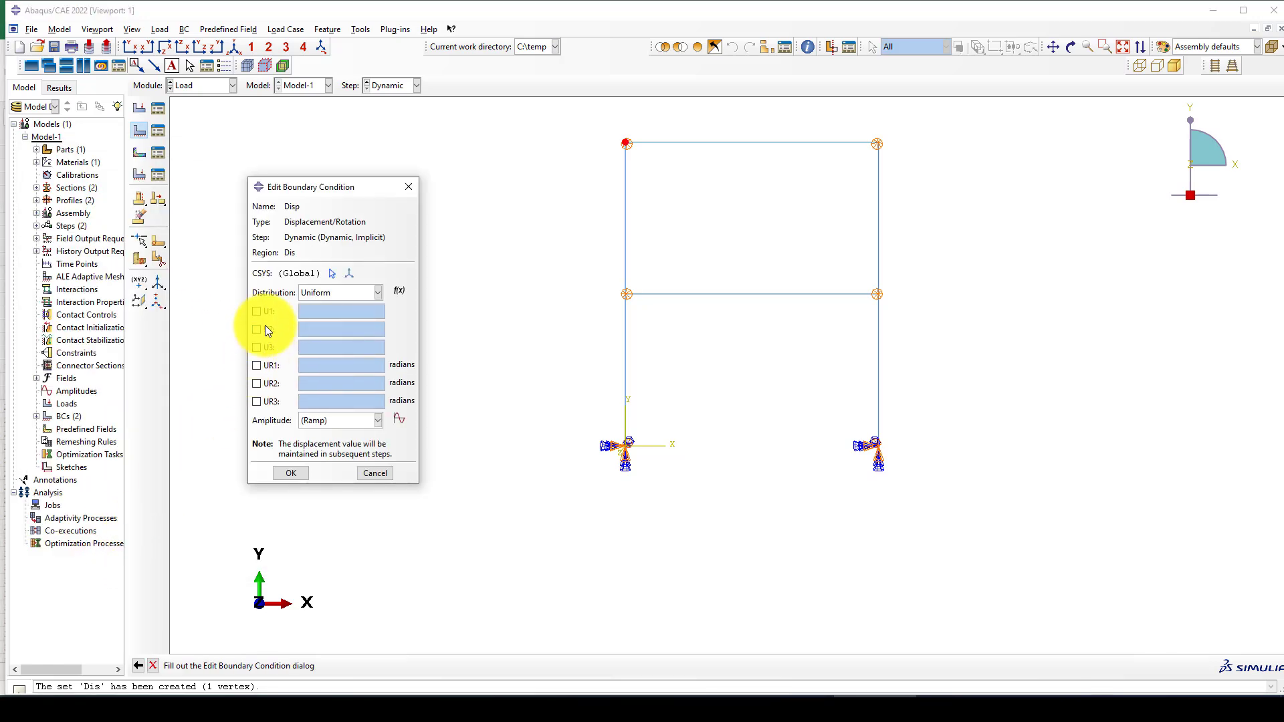
{"action": "left_click", "coordinate": [258, 311]}
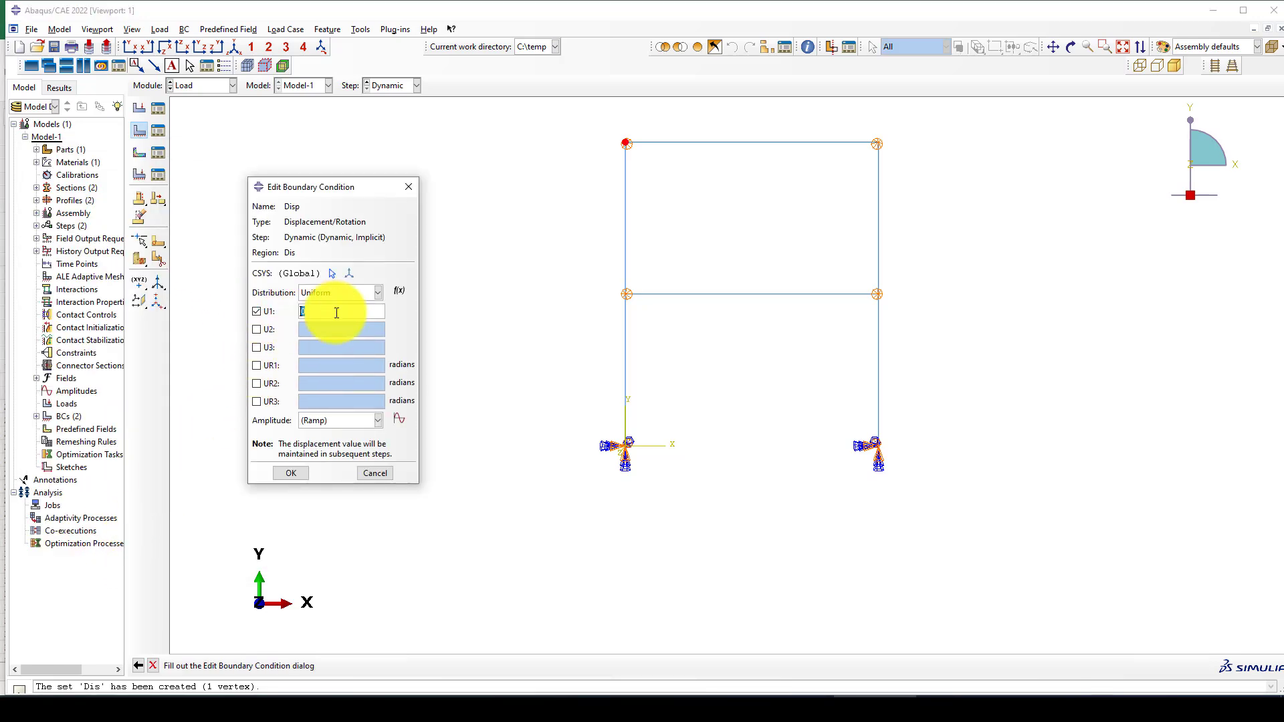
{"action": "type", "text": "1"}
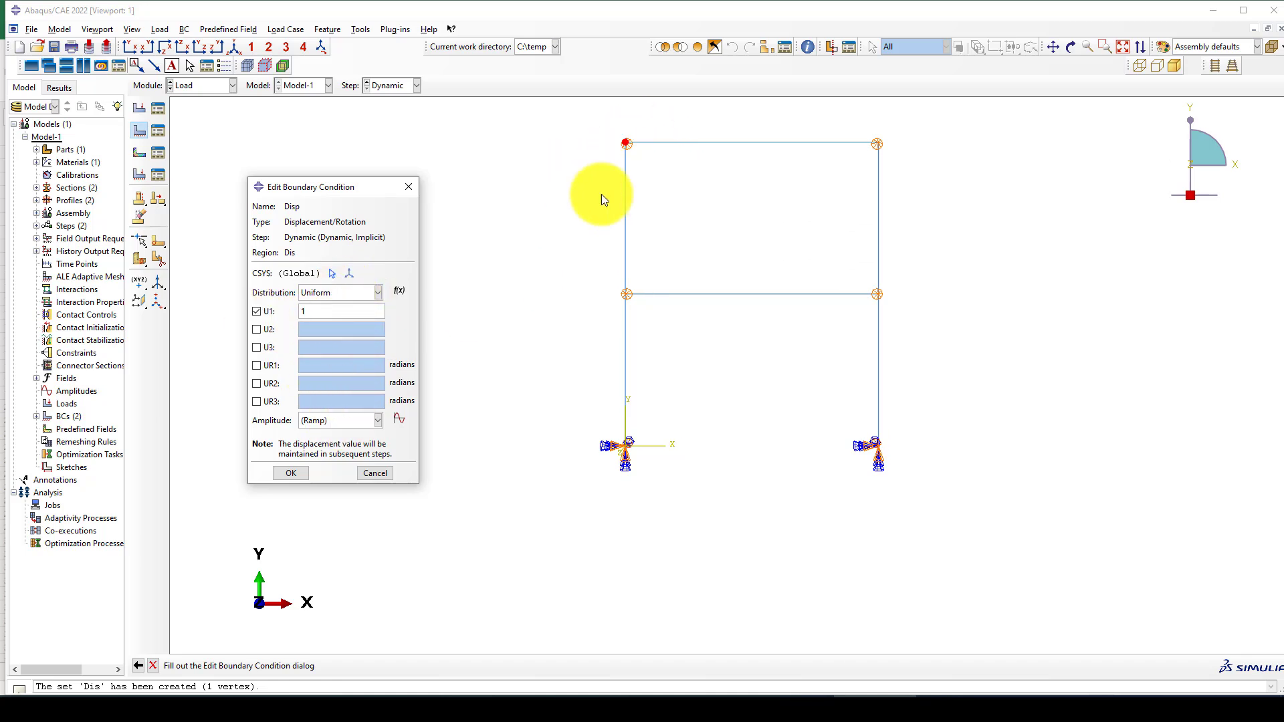
Step: Copy the cyclic loading history in G1:H88 of Excel's Loading sheet, then return to Abaqus
{"action": "left_click", "coordinate": [502, 687]}
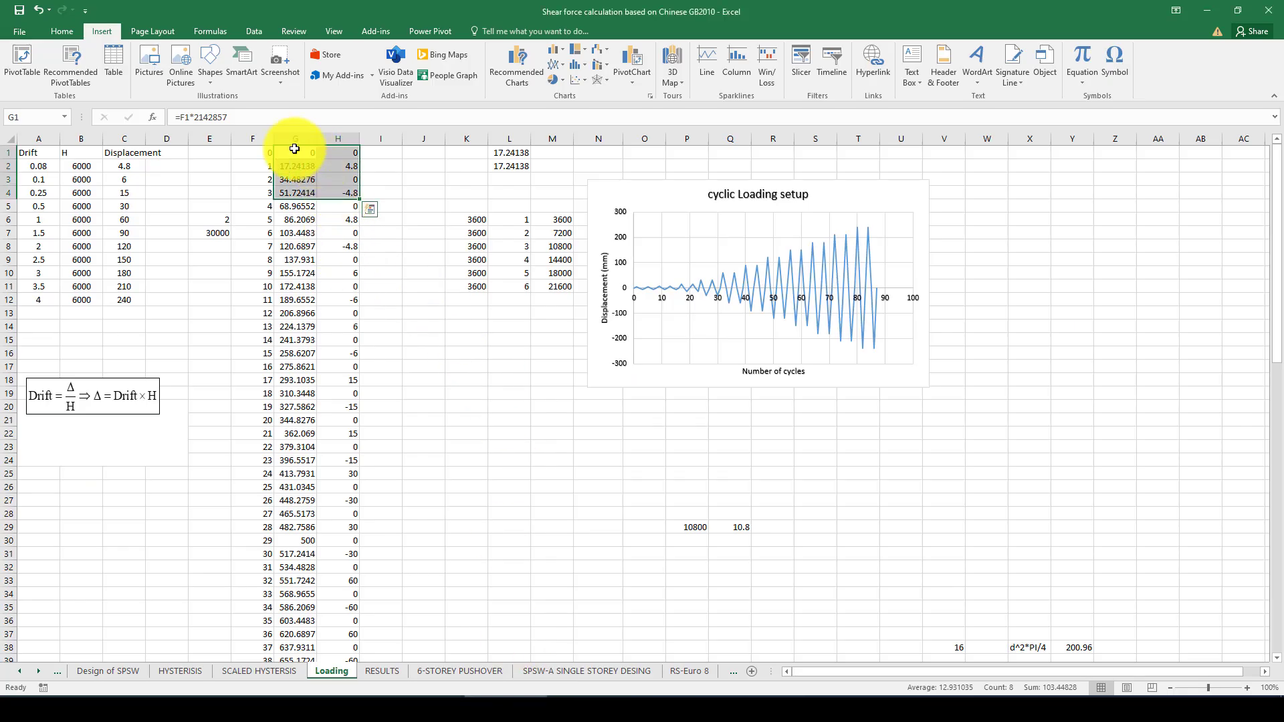
{"action": "mouse_move", "coordinate": [294, 153]}
{"action": "left_mouse_down"}
{"action": "mouse_move", "coordinate": [338, 672]}
{"action": "mouse_move", "coordinate": [324, 582]}
{"action": "left_mouse_up"}
{"action": "key", "text": "ctrl+c"}
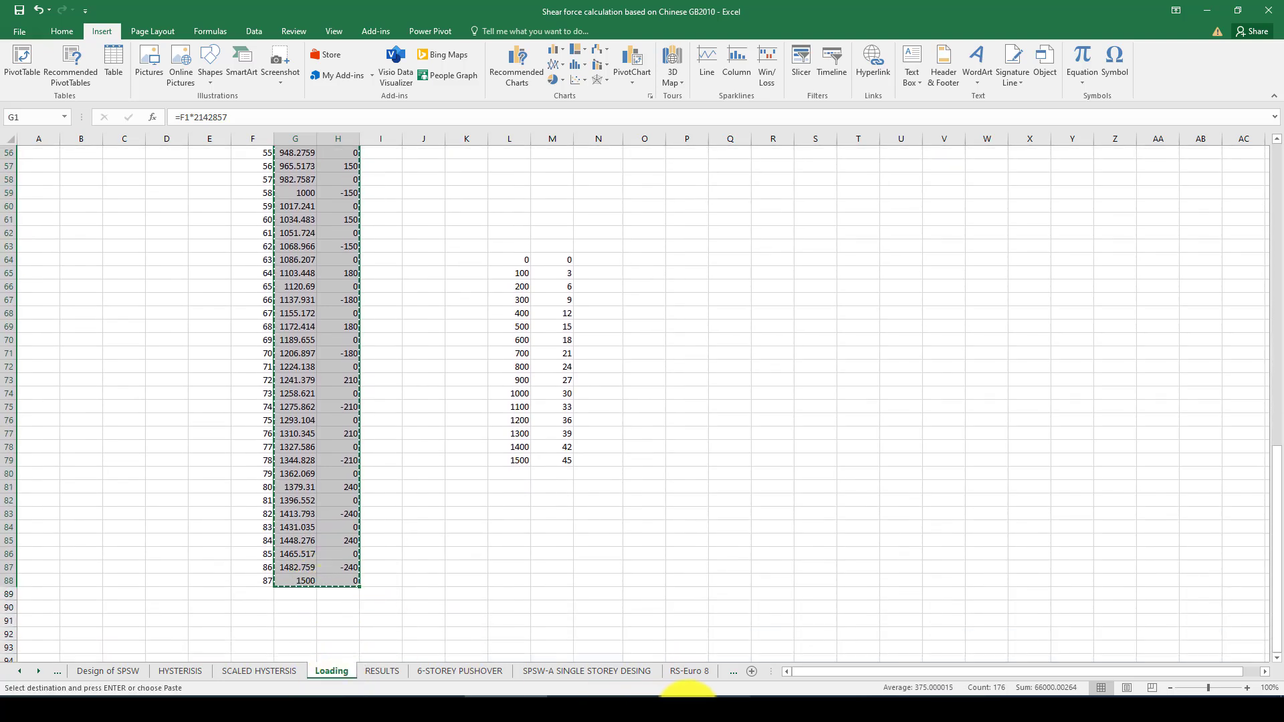
{"action": "left_click", "coordinate": [874, 691]}
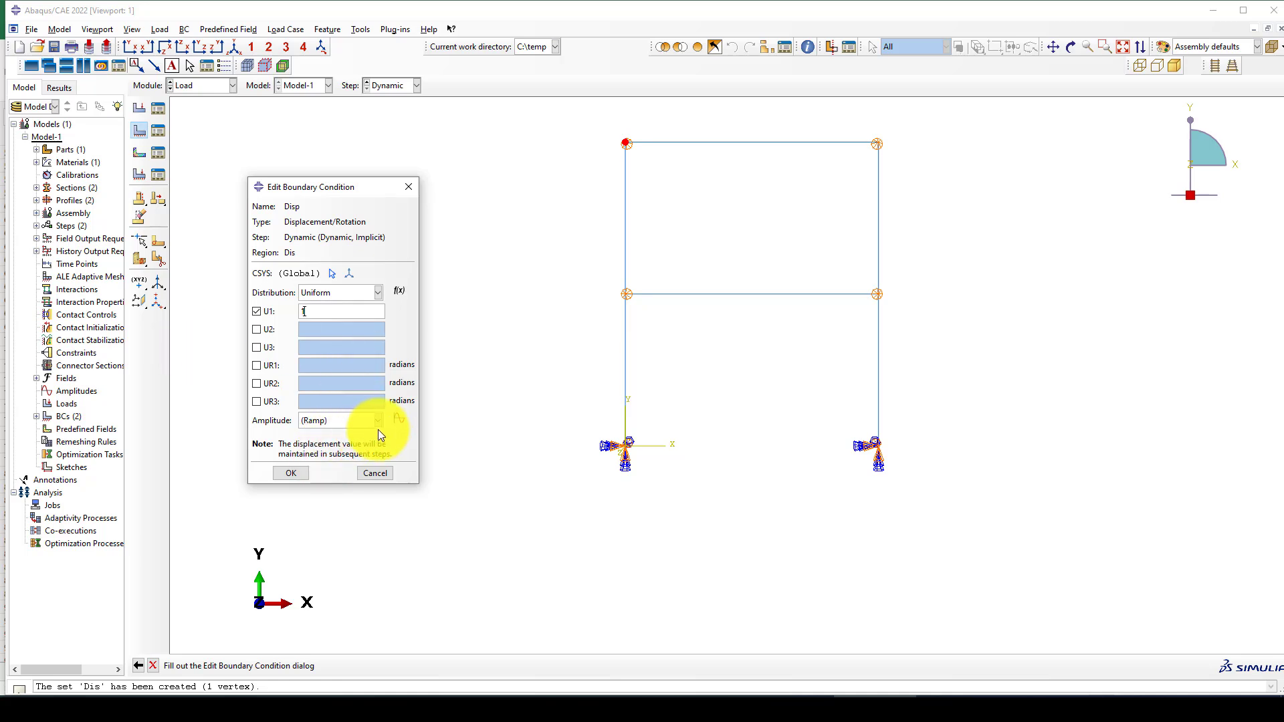
Step: Create tabular amplitude Amp-1 from the pasted loading history and accept the Disp condition
{"action": "left_click", "coordinate": [398, 420]}
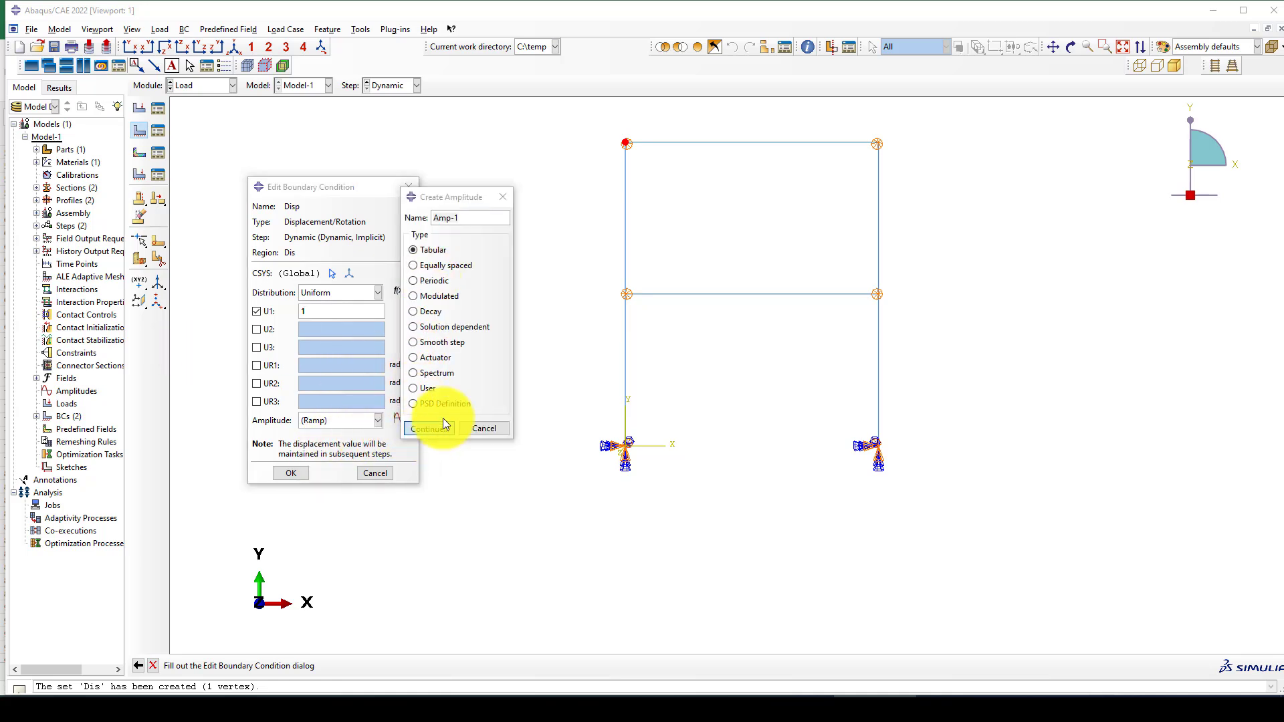
{"action": "left_click", "coordinate": [424, 432]}
{"action": "left_click", "coordinate": [575, 284]}
{"action": "key", "text": "ctrl+v"}
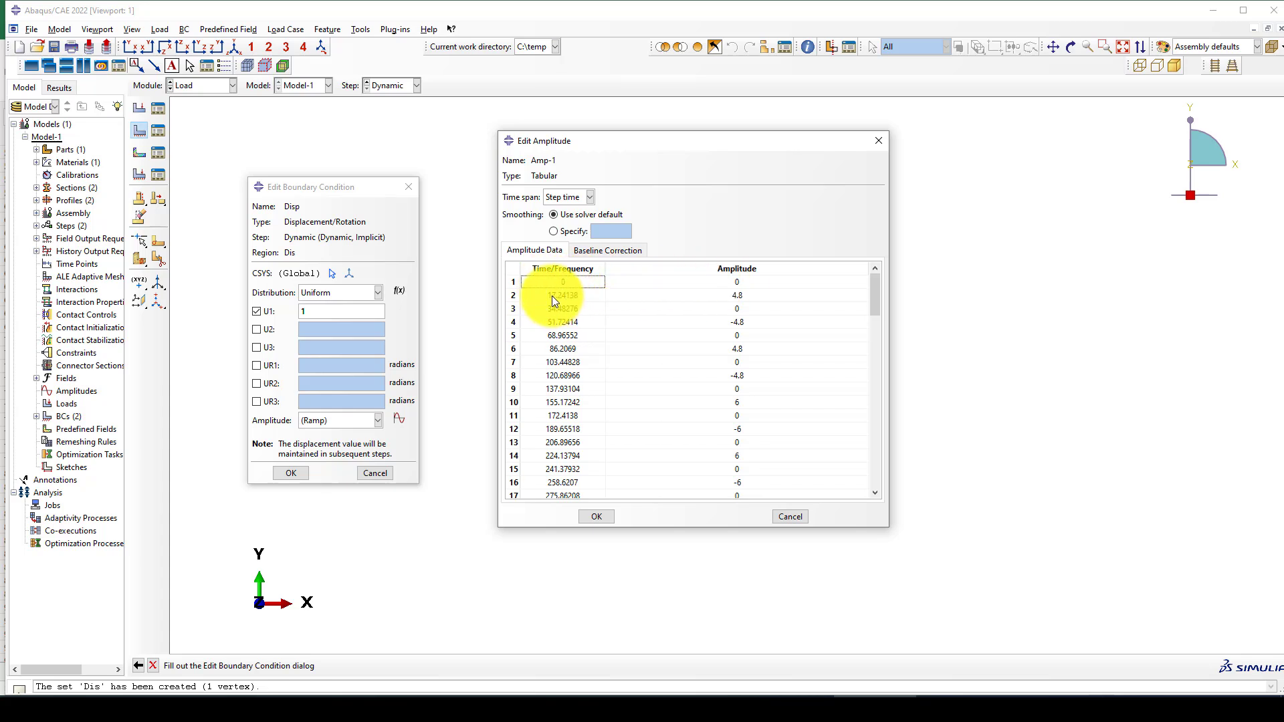
{"action": "left_click", "coordinate": [592, 514]}
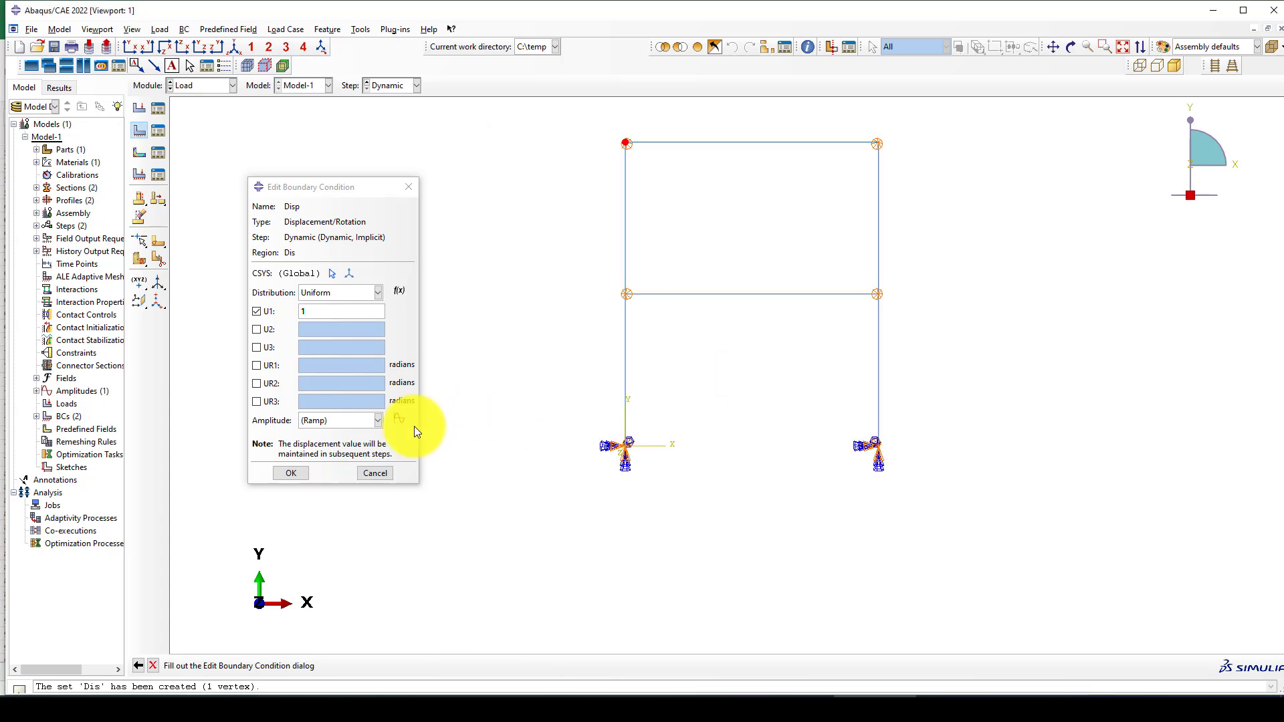
{"action": "left_click", "coordinate": [292, 473]}
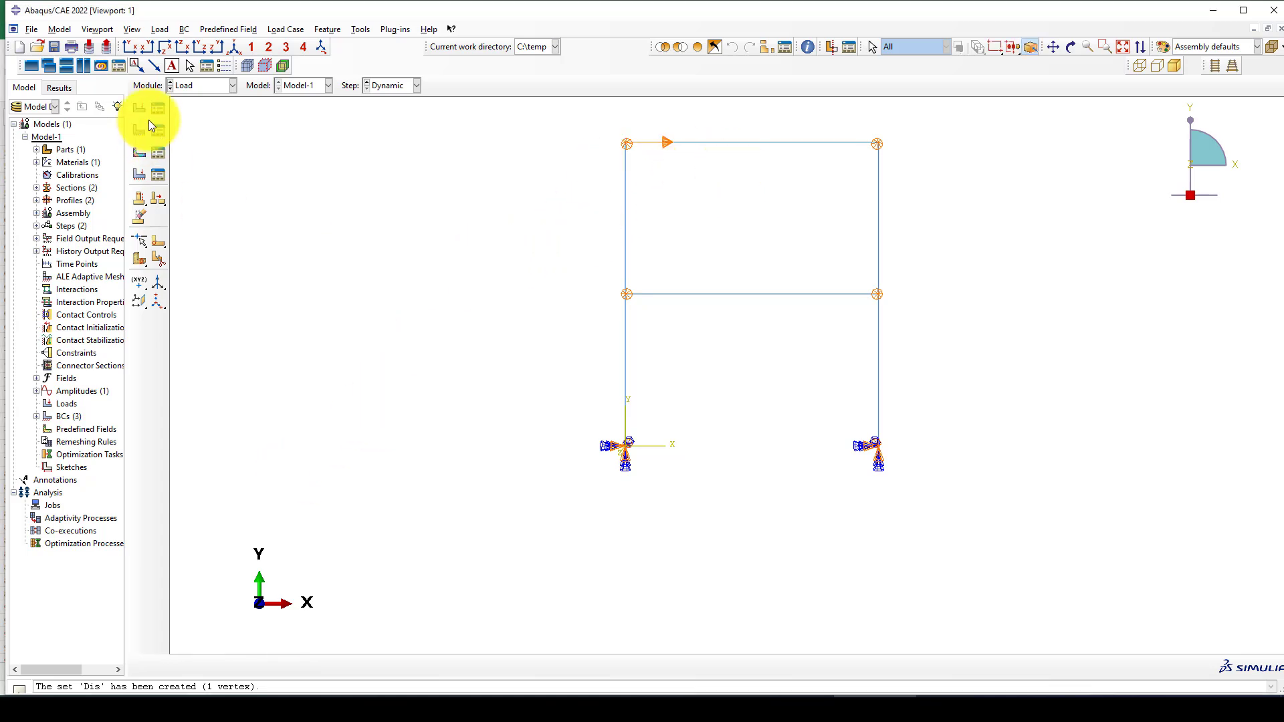
{"action": "left_click", "coordinate": [190, 89]}
Step: Seed the Two_D_Frame part at global size 100 and mesh it into 220 elements
{"action": "left_click", "coordinate": [204, 175]}
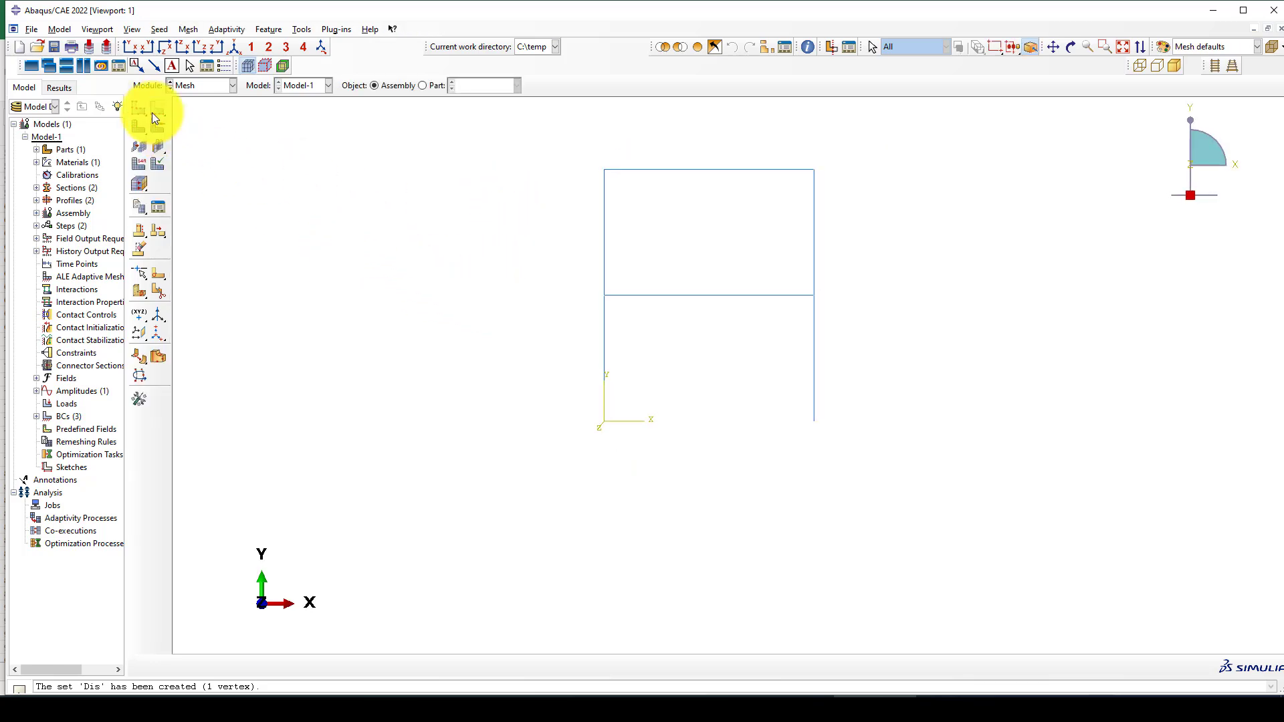
{"action": "left_click", "coordinate": [142, 105]}
{"action": "left_click", "coordinate": [643, 382]}
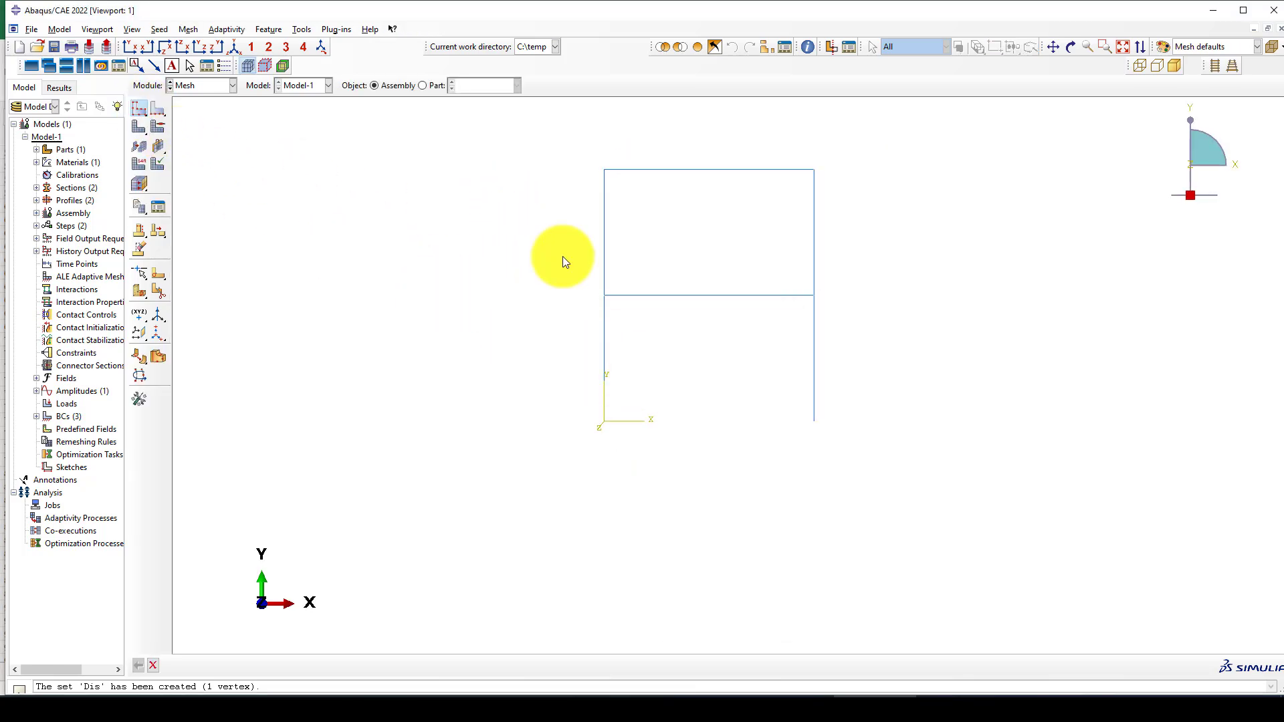
{"action": "left_click", "coordinate": [424, 84]}
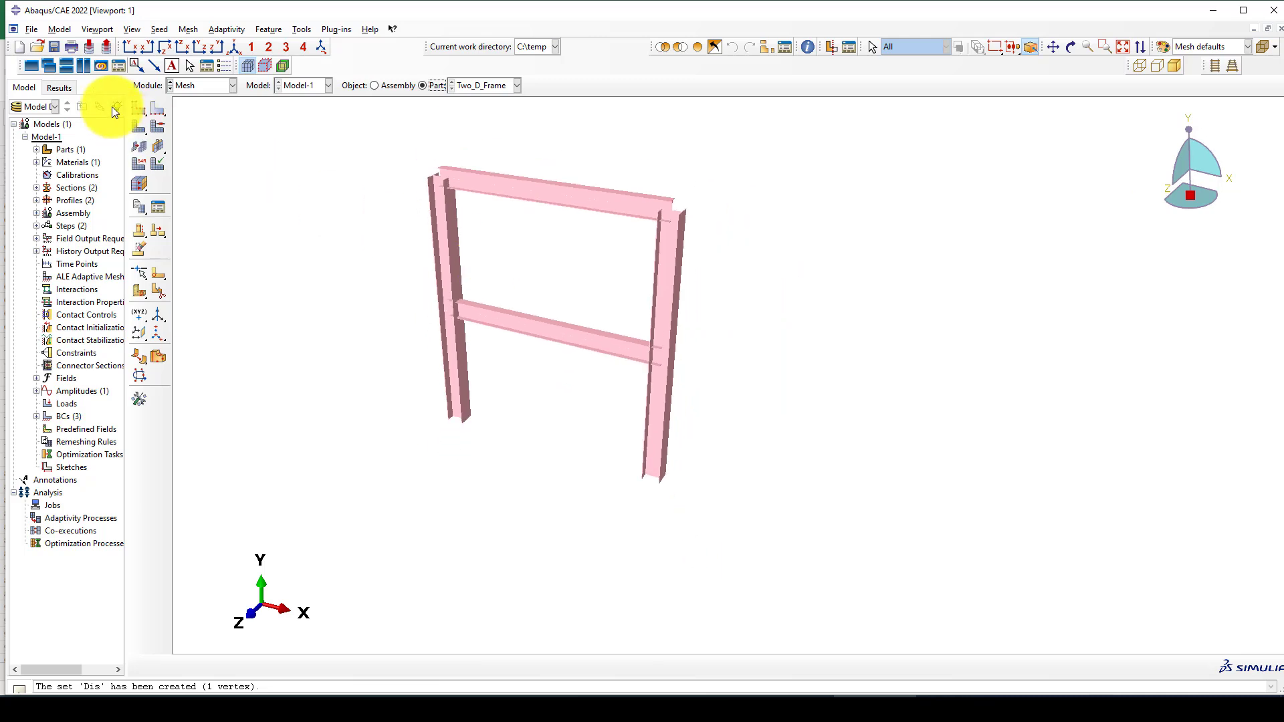
{"action": "left_click", "coordinate": [140, 108]}
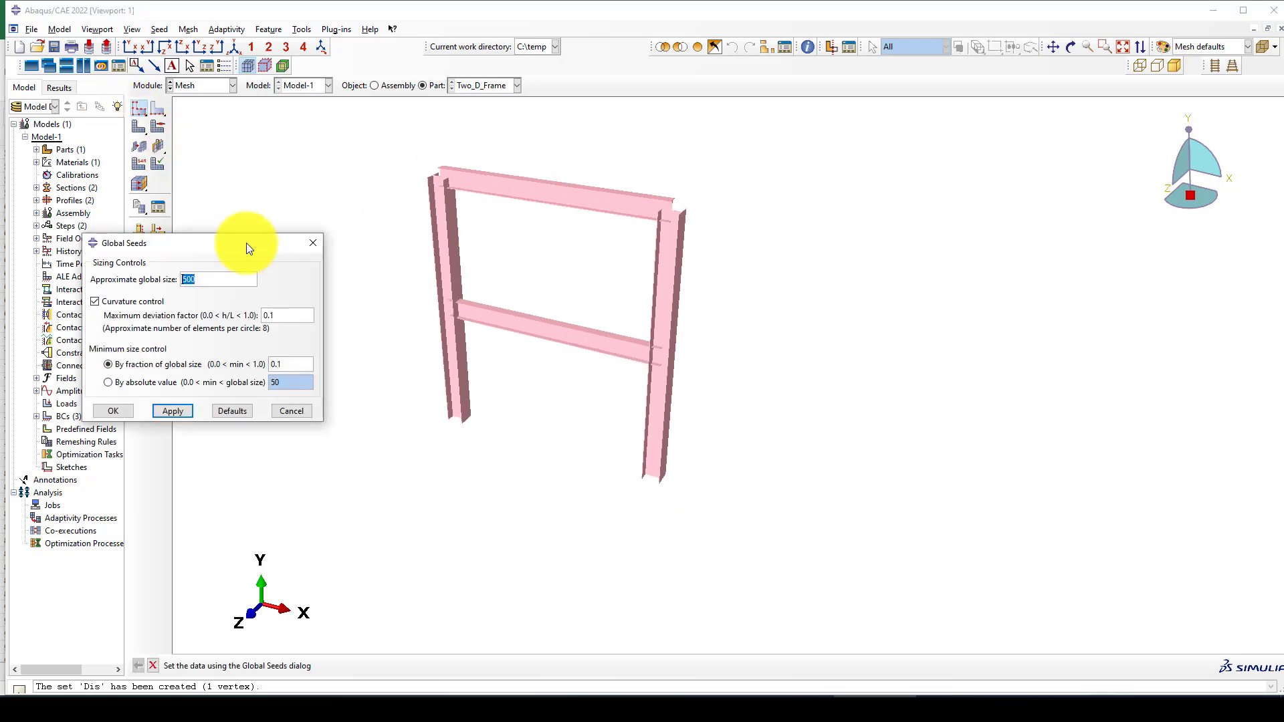
{"action": "type", "text": "100"}
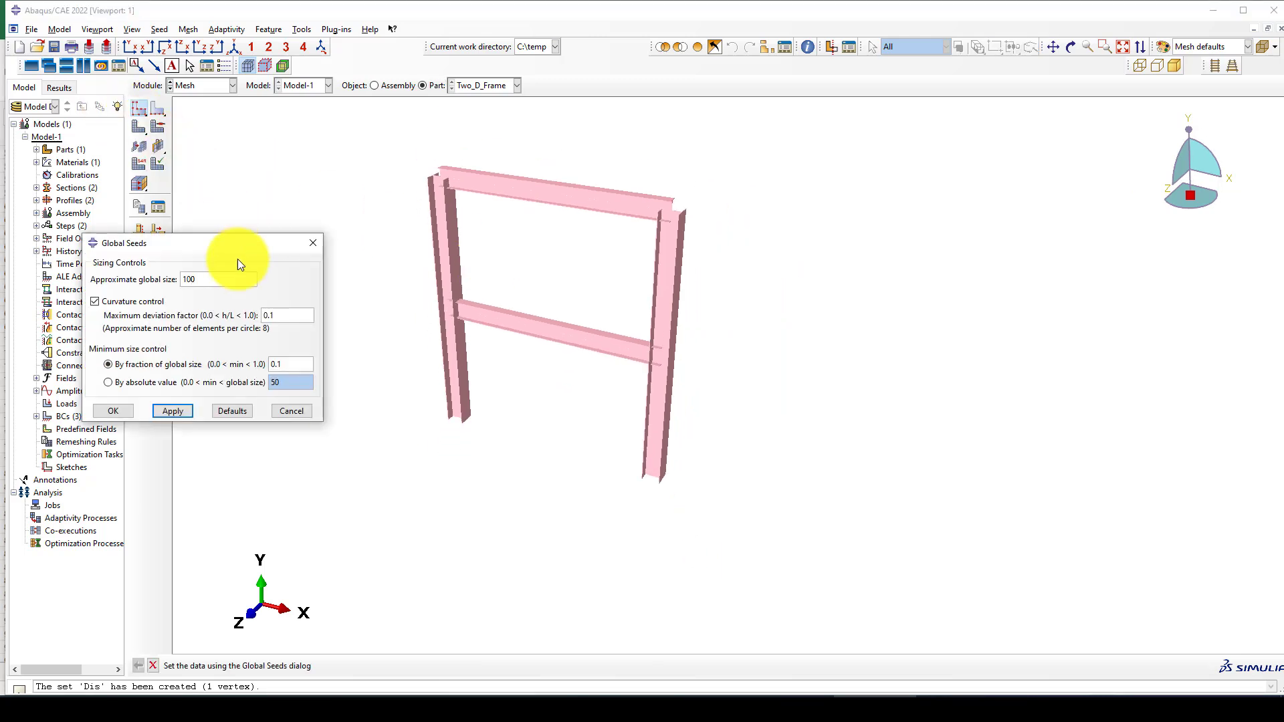
{"action": "left_click", "coordinate": [172, 410]}
{"action": "left_click", "coordinate": [118, 411]}
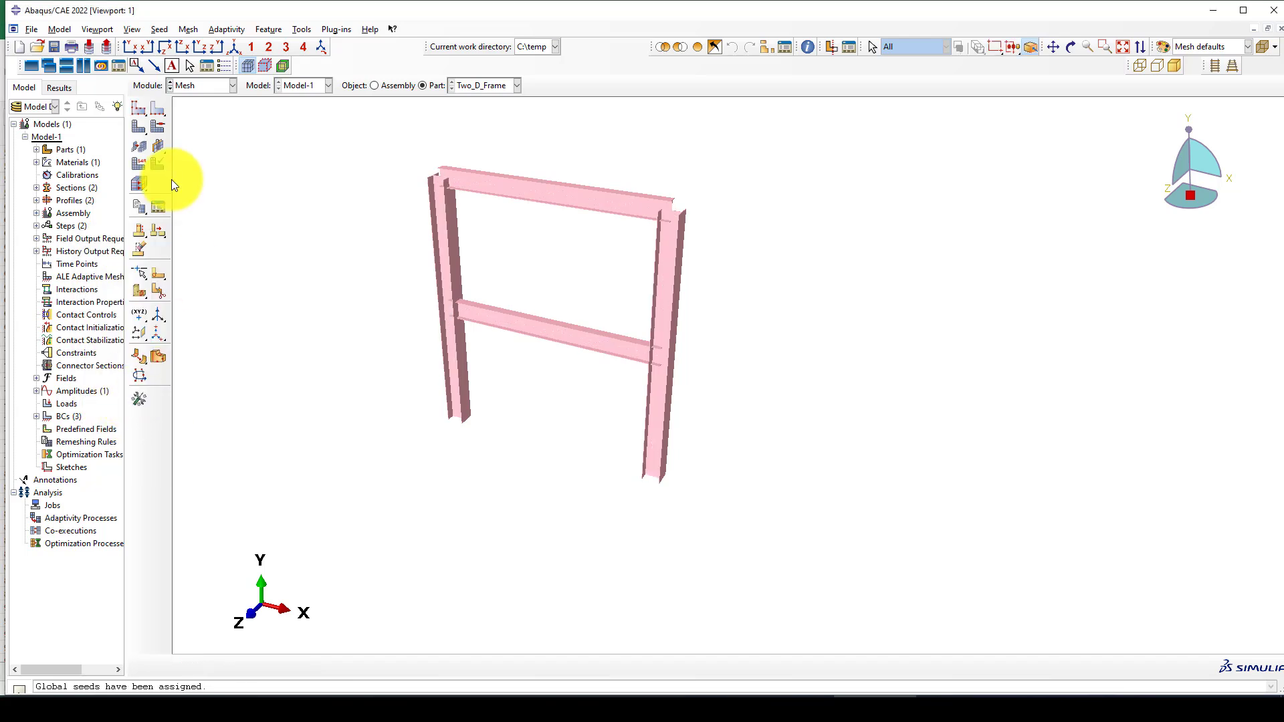
{"action": "left_click", "coordinate": [140, 128]}
{"action": "left_click", "coordinate": [253, 667]}
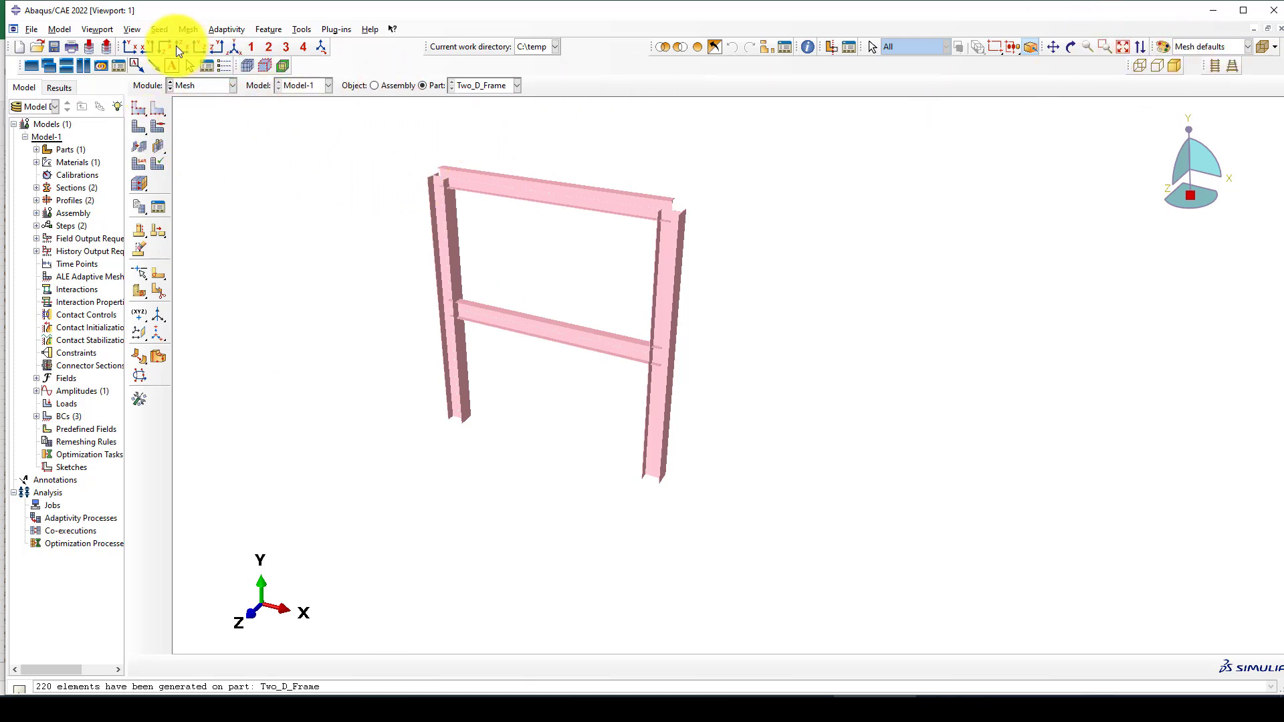
Step: Turn off beam profile rendering in the Part Display Options
{"action": "left_click", "coordinate": [132, 30]}
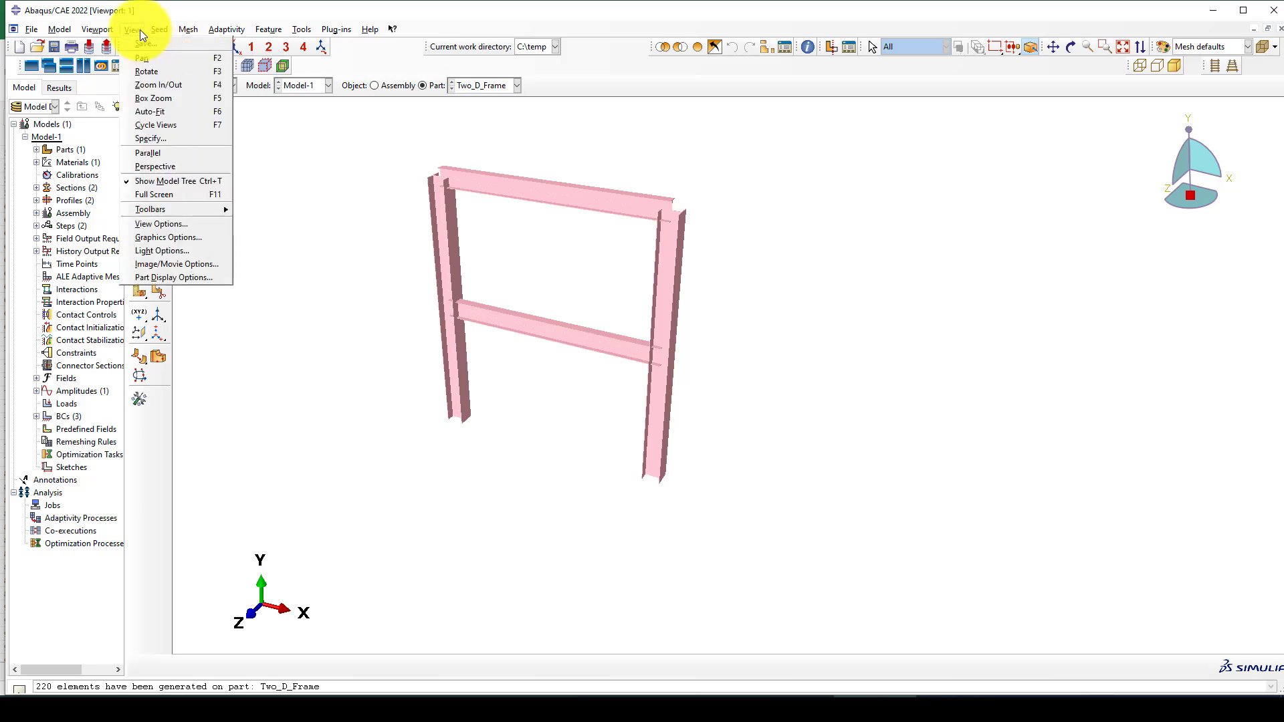
{"action": "left_click", "coordinate": [187, 276]}
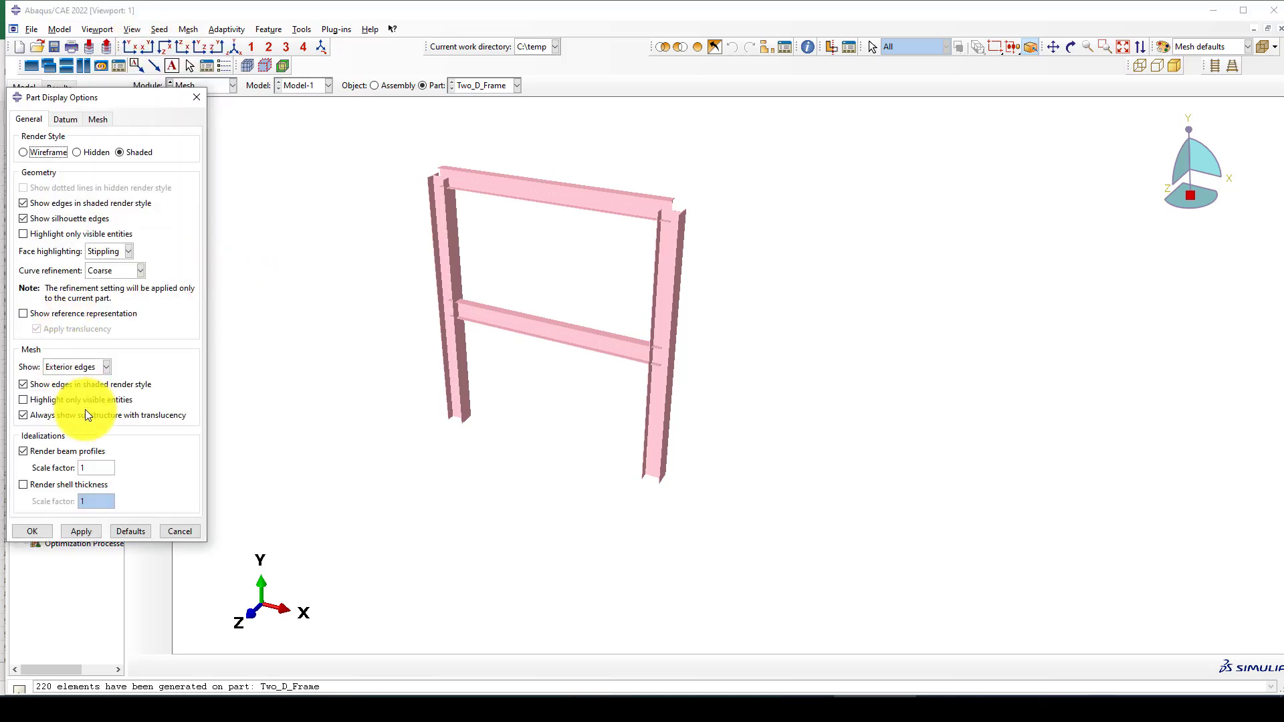
{"action": "left_click", "coordinate": [22, 451]}
{"action": "left_click", "coordinate": [82, 530]}
{"action": "left_click", "coordinate": [31, 530]}
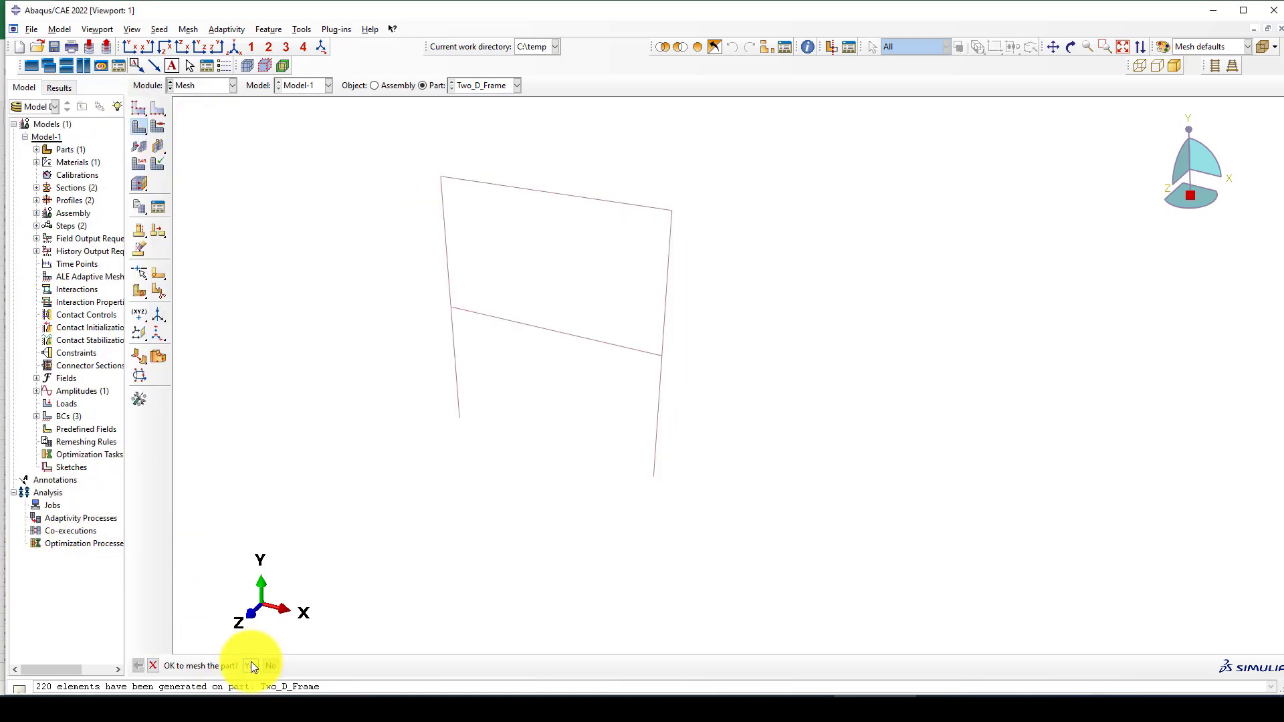
{"action": "scroll", "coordinate": [465, 205], "scroll_direction": "up", "scroll_amount": 2}
{"action": "scroll", "coordinate": [464, 200], "scroll_direction": "up", "scroll_amount": 2}
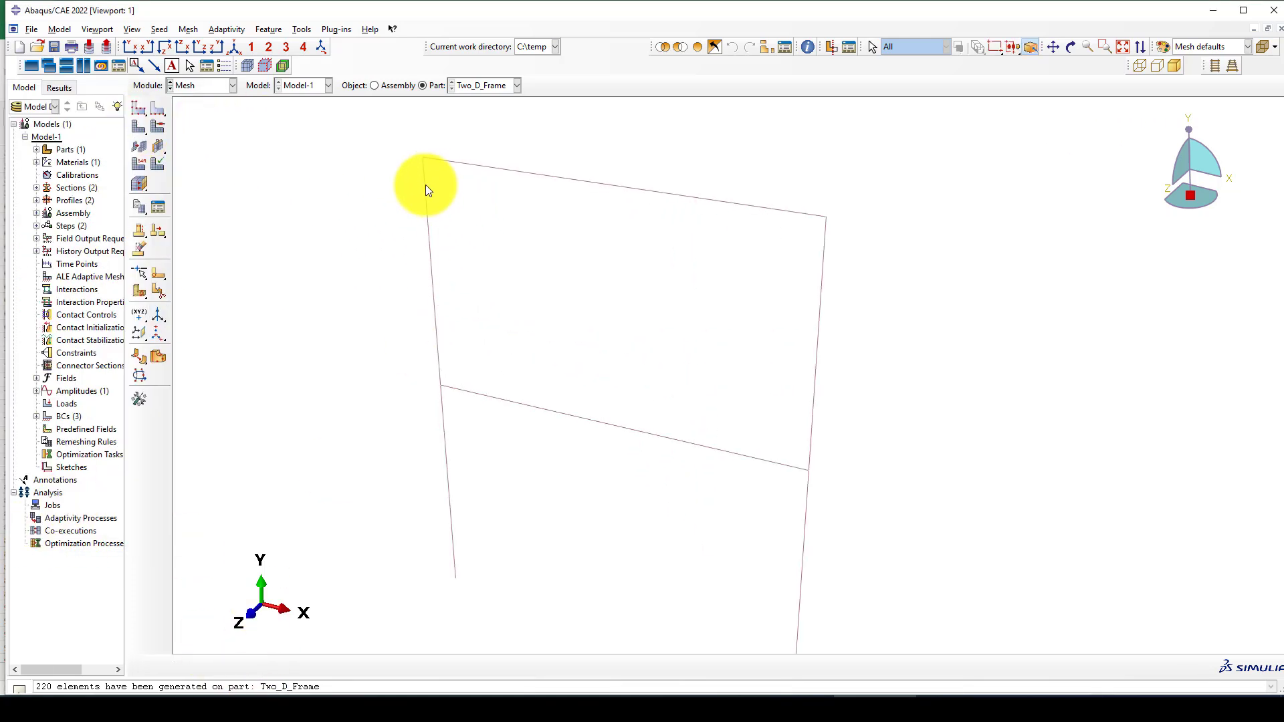
Step: Assign B31 linear beam elements to the whole frame
{"action": "left_click", "coordinate": [139, 164]}
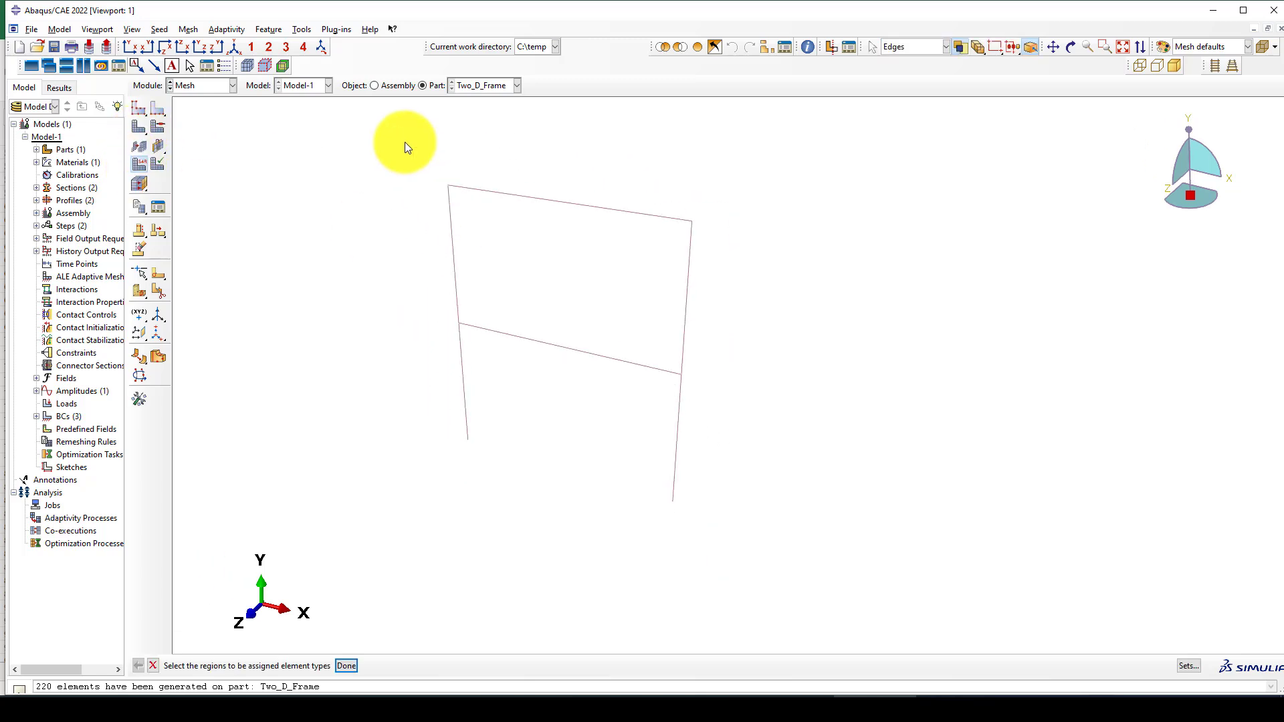
{"action": "left_click_drag", "start_coordinate": [396, 135], "coordinate": [791, 550]}
{"action": "middle_click", "coordinate": [702, 509]}
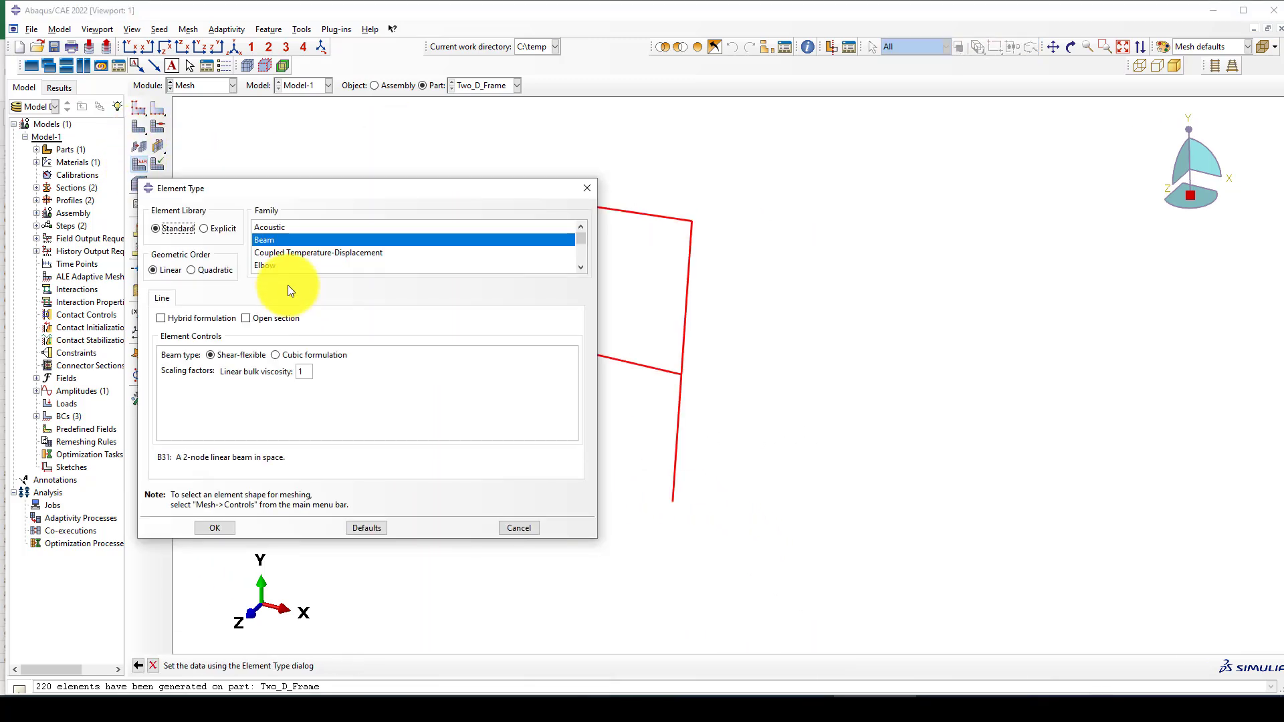
{"action": "left_click", "coordinate": [210, 527]}
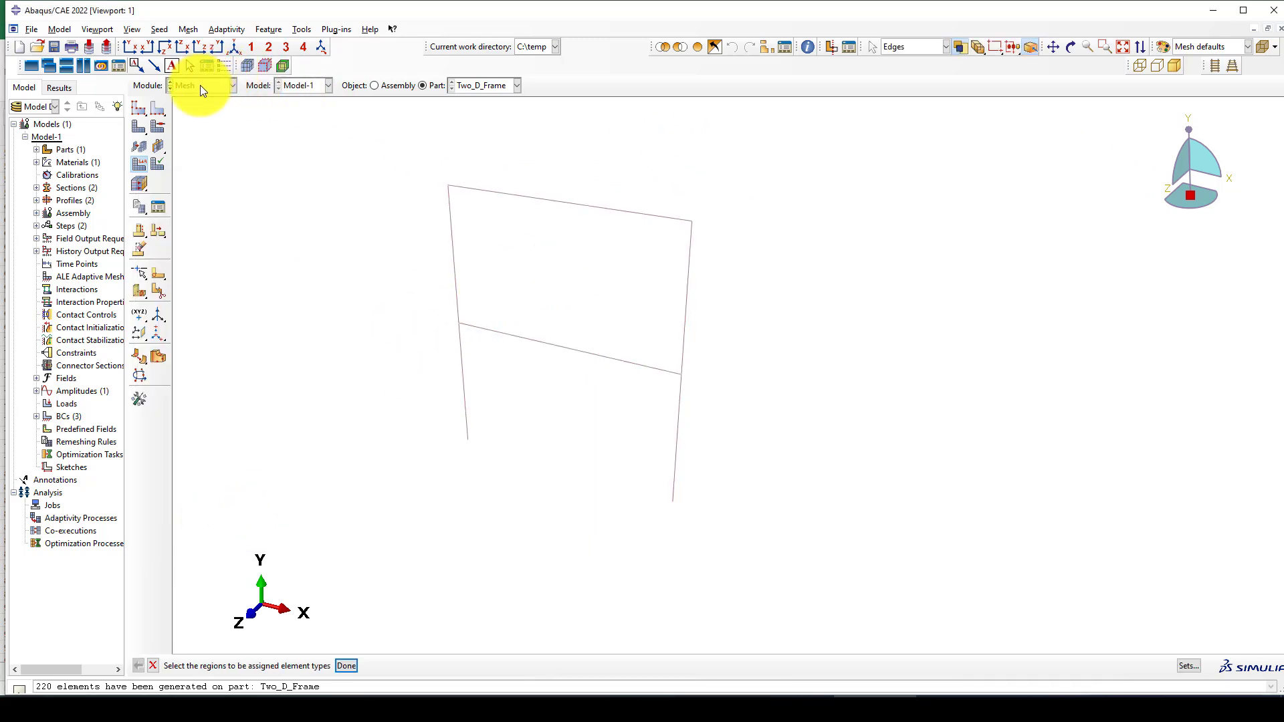
{"action": "left_click", "coordinate": [386, 84]}
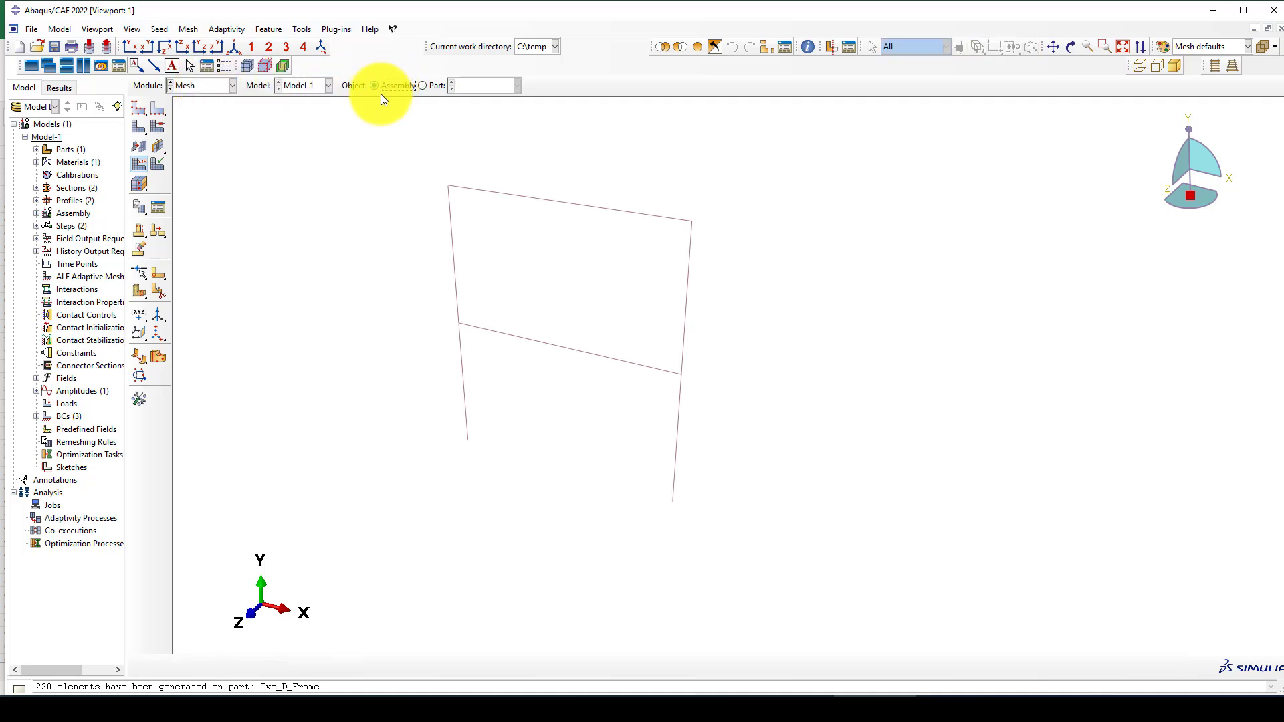
Step: Create job Cyclic-Analysis for Model-1 in the Job module and submit it
{"action": "left_click", "coordinate": [230, 84]}
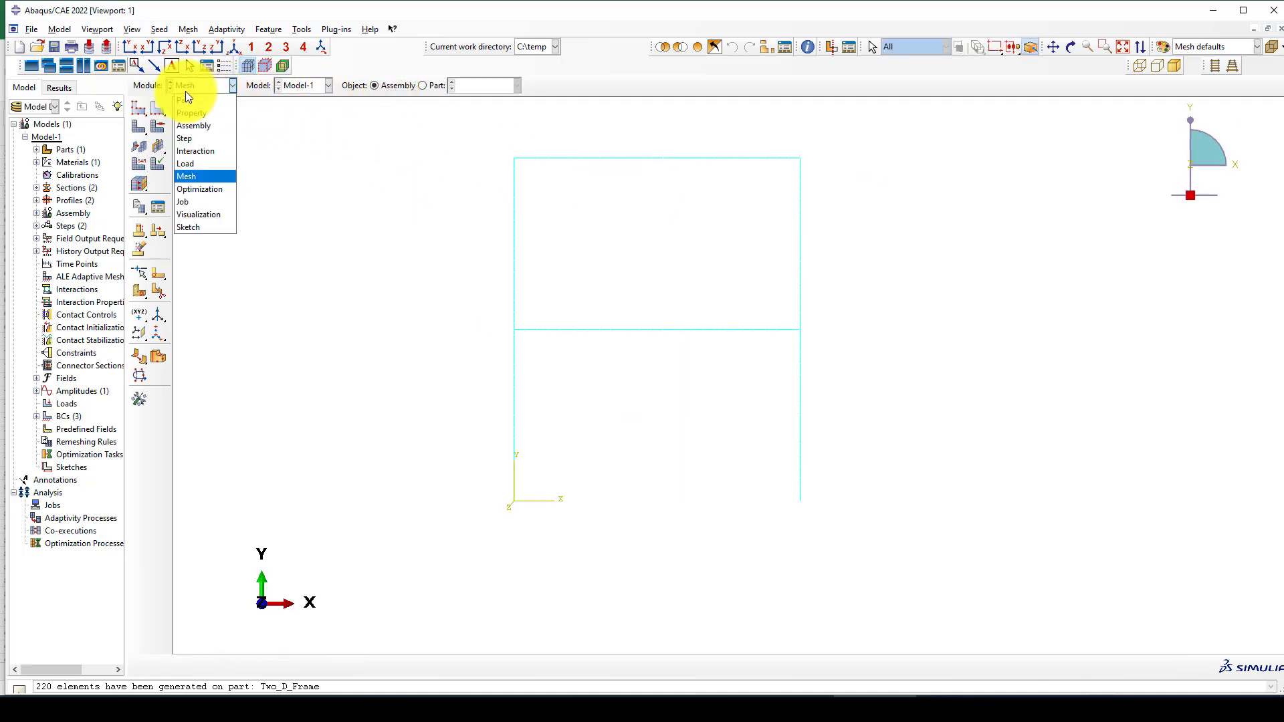
{"action": "left_click", "coordinate": [184, 200]}
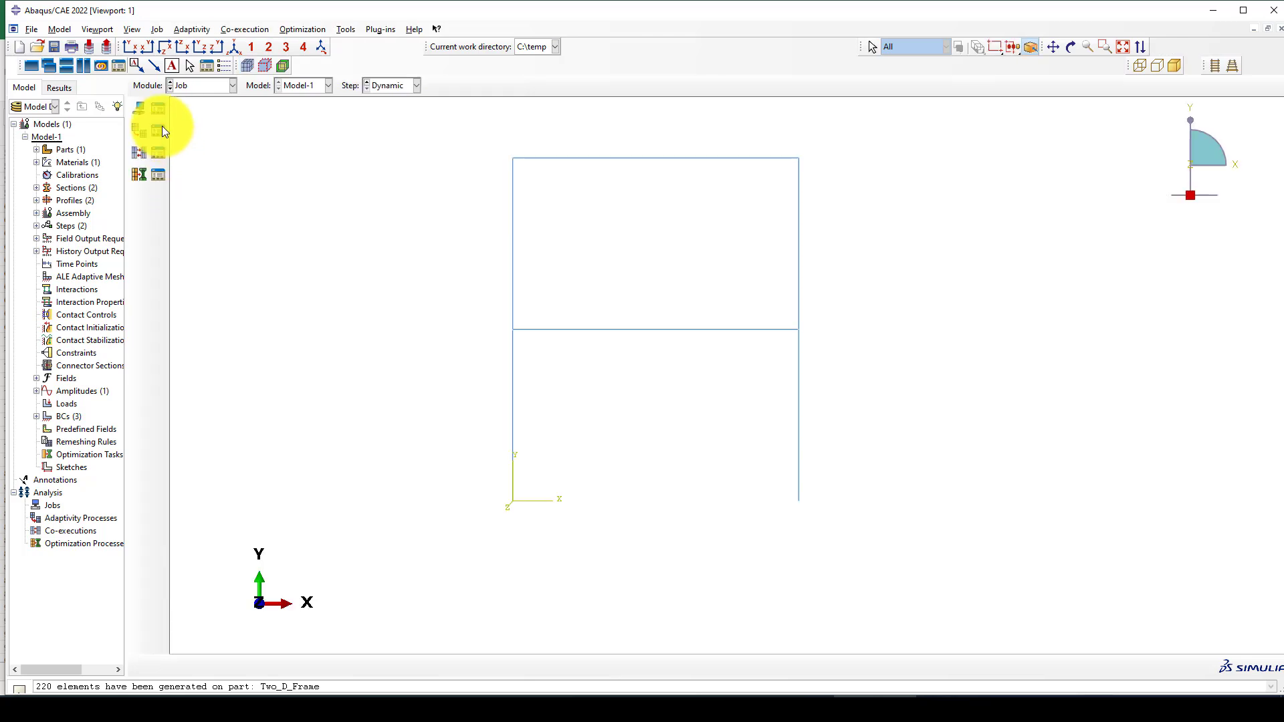
{"action": "left_click", "coordinate": [158, 111]}
{"action": "left_click", "coordinate": [206, 525]}
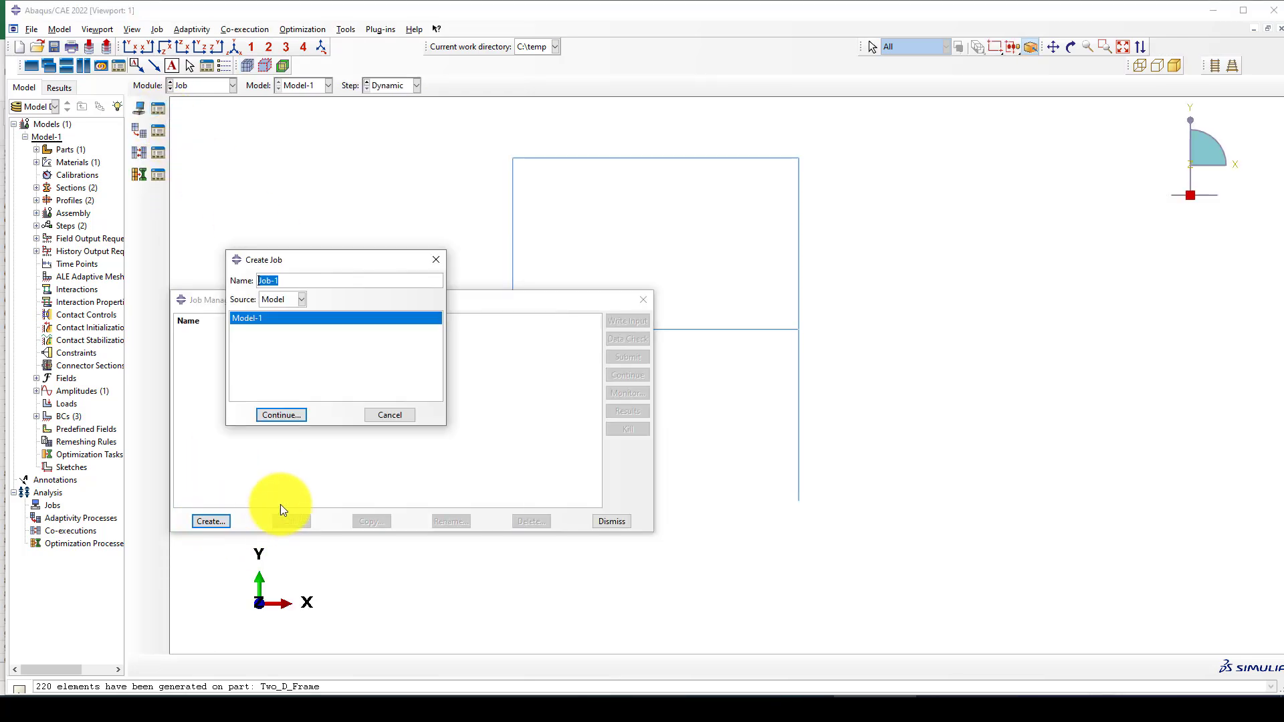
{"action": "type", "text": "Cyclic-"}
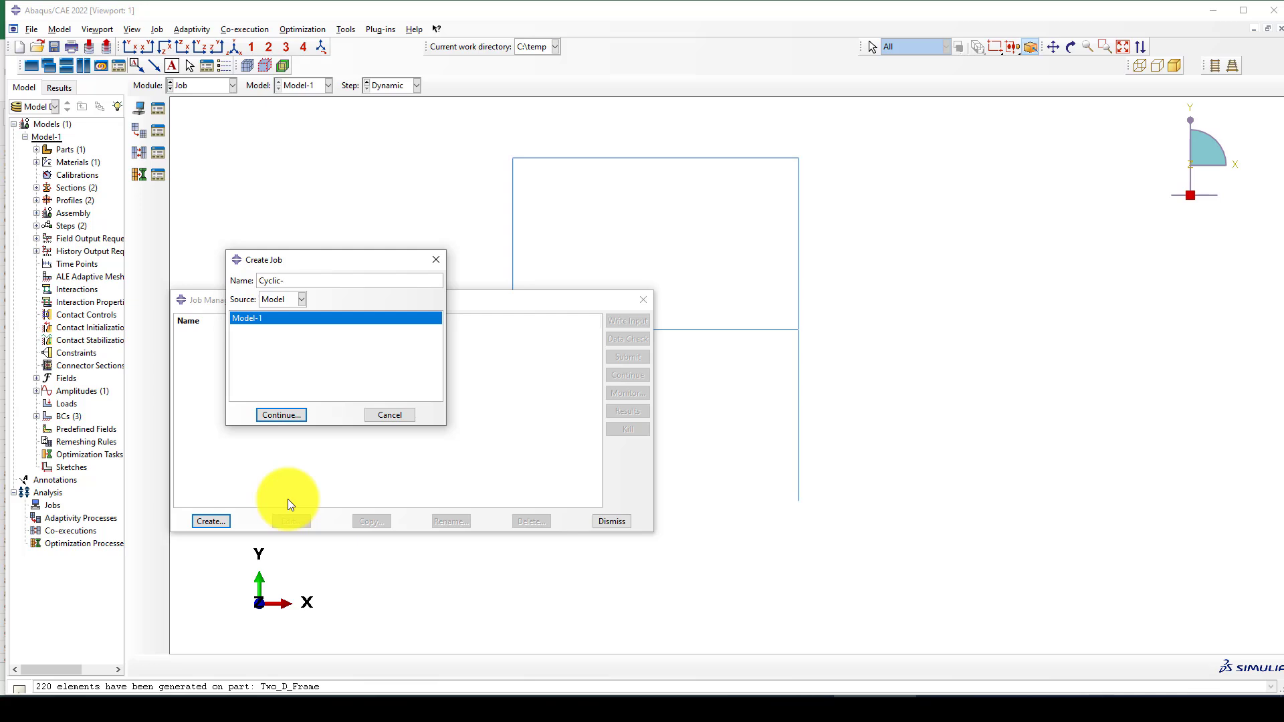
{"action": "type", "text": "Analysis"}
{"action": "left_click", "coordinate": [281, 416]}
{"action": "left_click", "coordinate": [244, 526]}
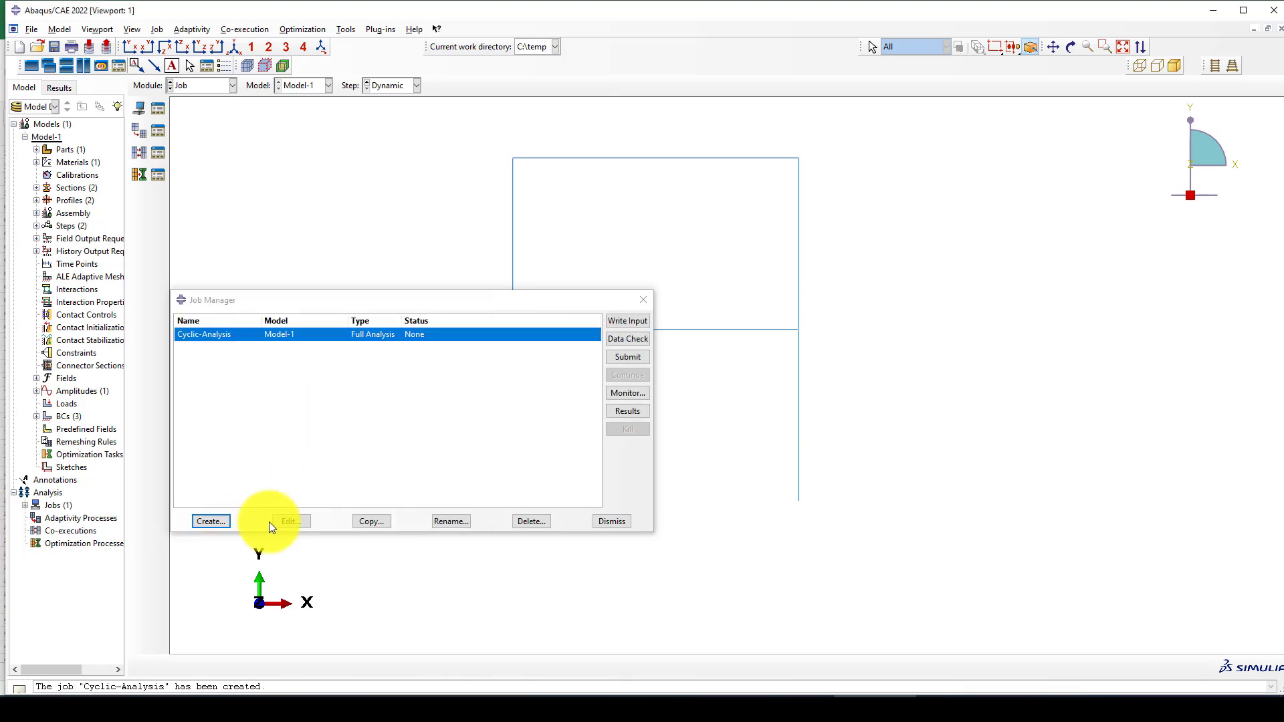
{"action": "left_click", "coordinate": [634, 357]}
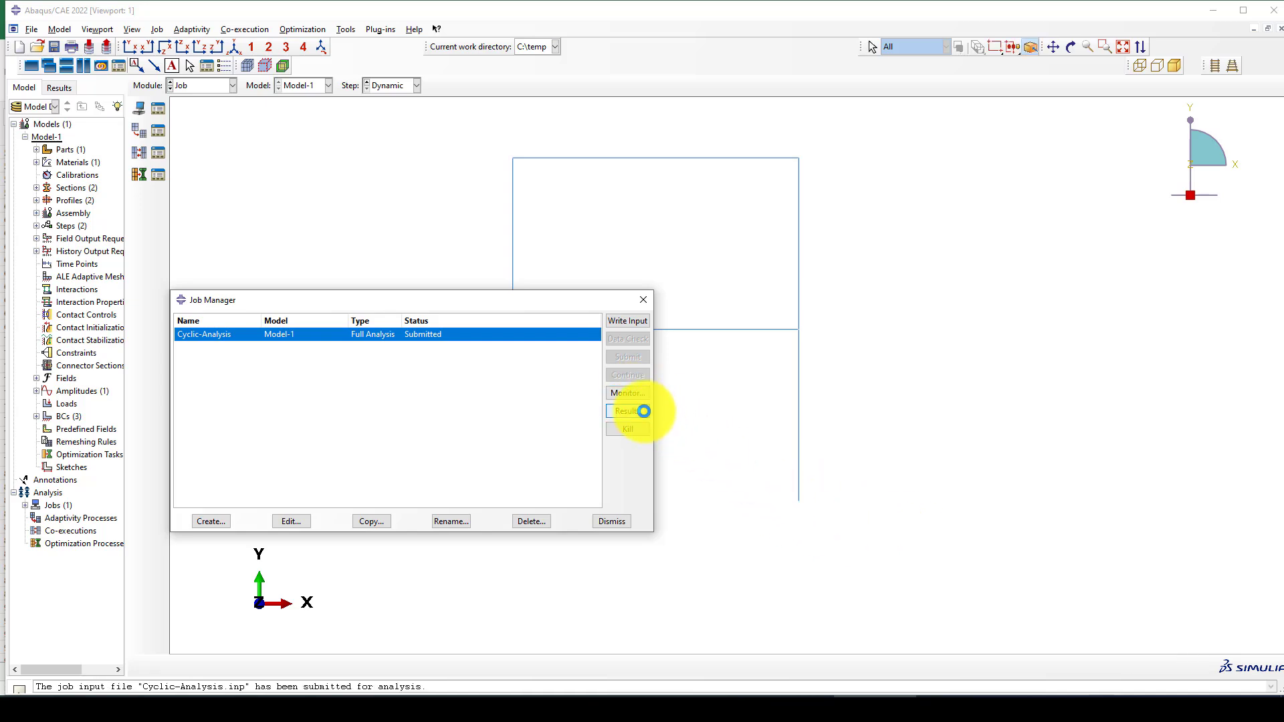
Step: Enlarge the job monitor, wait for Cyclic-Analysis to complete, then dismiss the monitor
{"action": "left_click", "coordinate": [628, 395]}
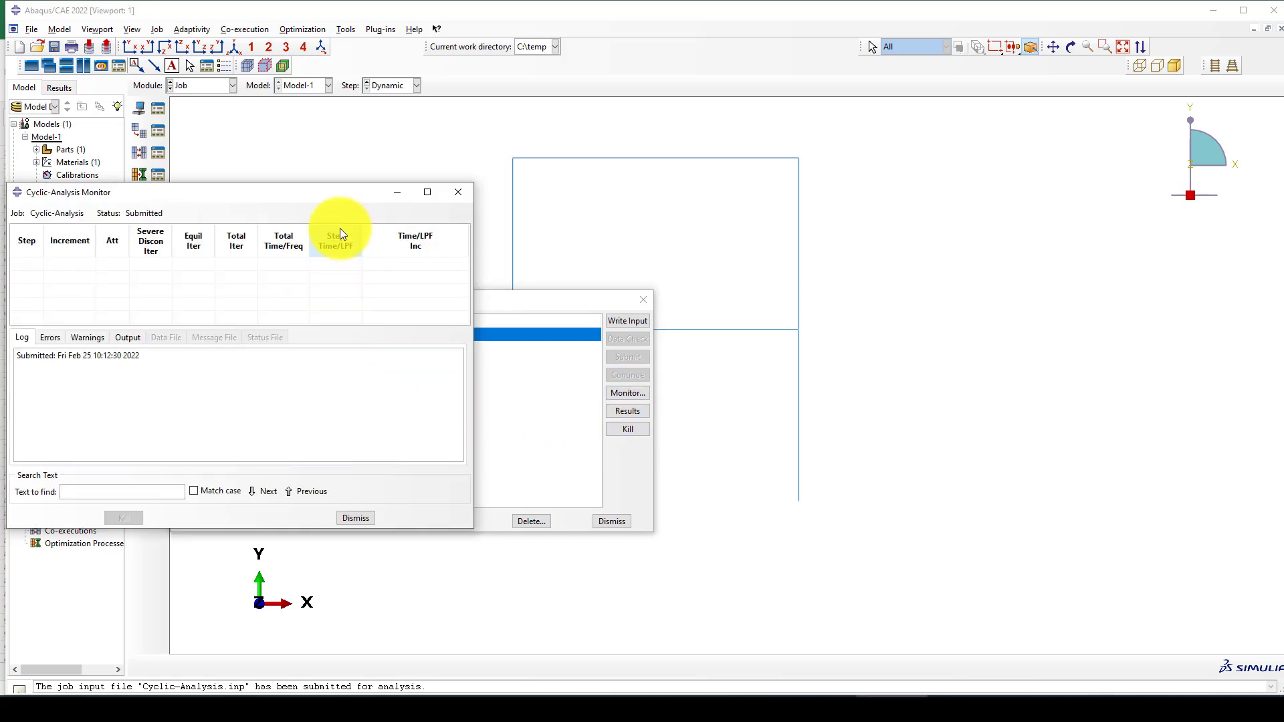
{"action": "left_click_drag", "start_coordinate": [273, 192], "coordinate": [490, 168]}
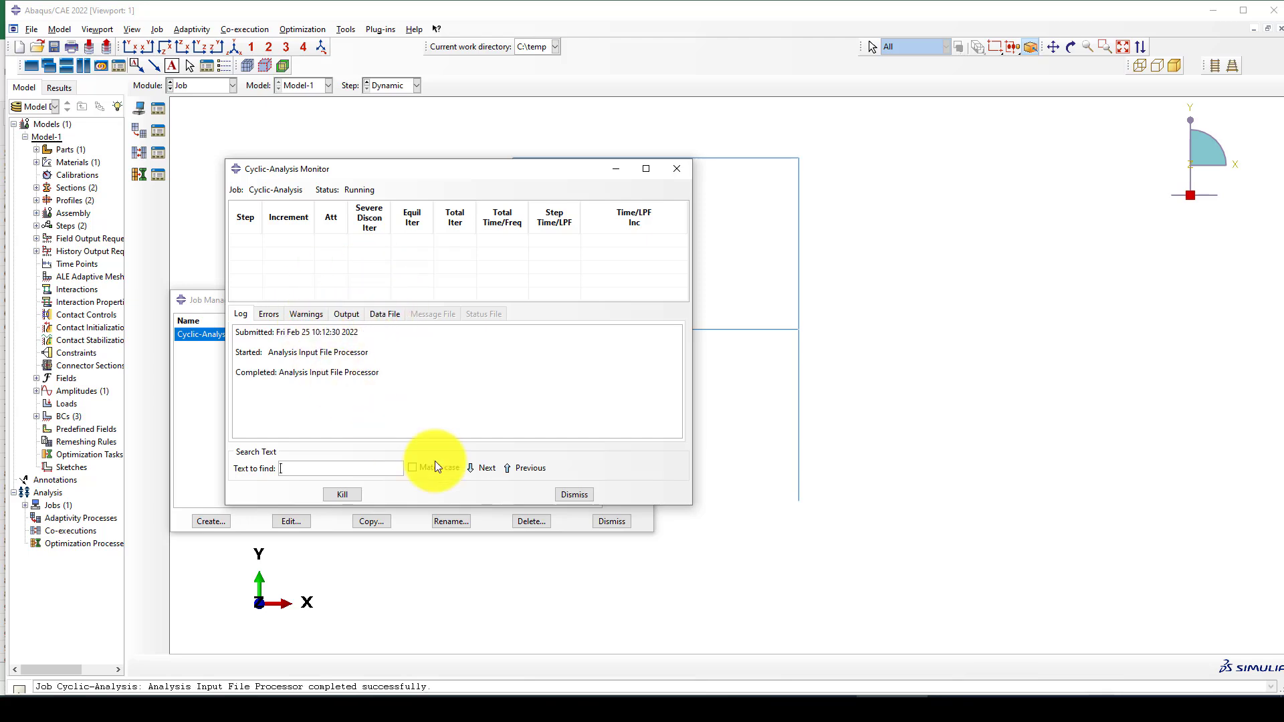
{"action": "left_click_drag", "start_coordinate": [506, 505], "coordinate": [514, 584]}
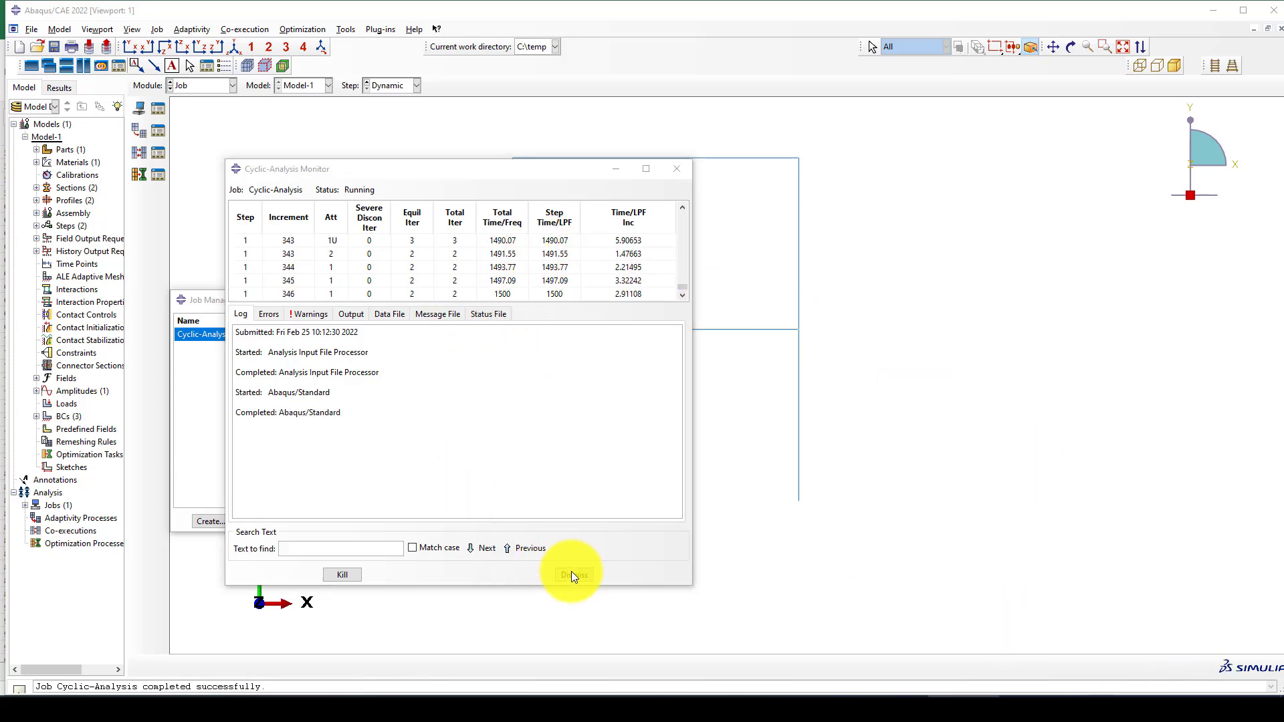
{"action": "left_click", "coordinate": [573, 574]}
Step: Open Cyclic-Analysis results, render beam profiles, and plot Mises contours on the deformed frame in front view
{"action": "left_click", "coordinate": [626, 412]}
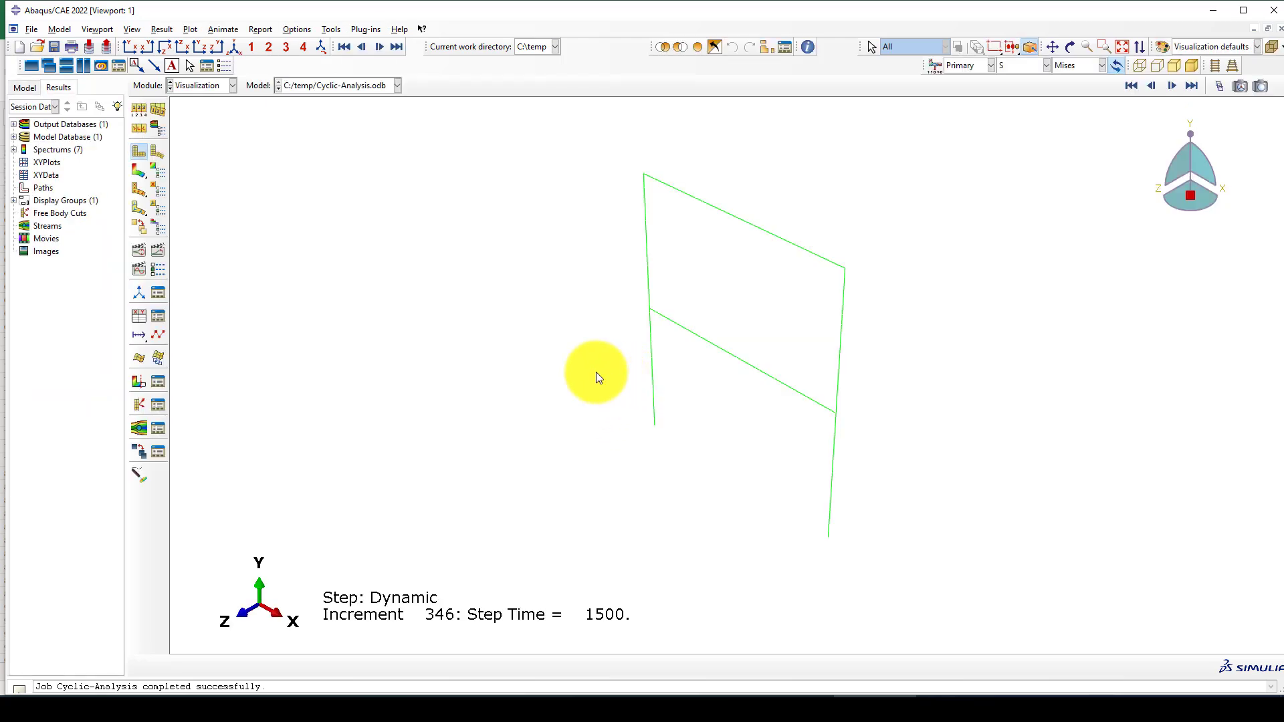
{"action": "left_click", "coordinate": [131, 29]}
{"action": "left_click", "coordinate": [192, 276]}
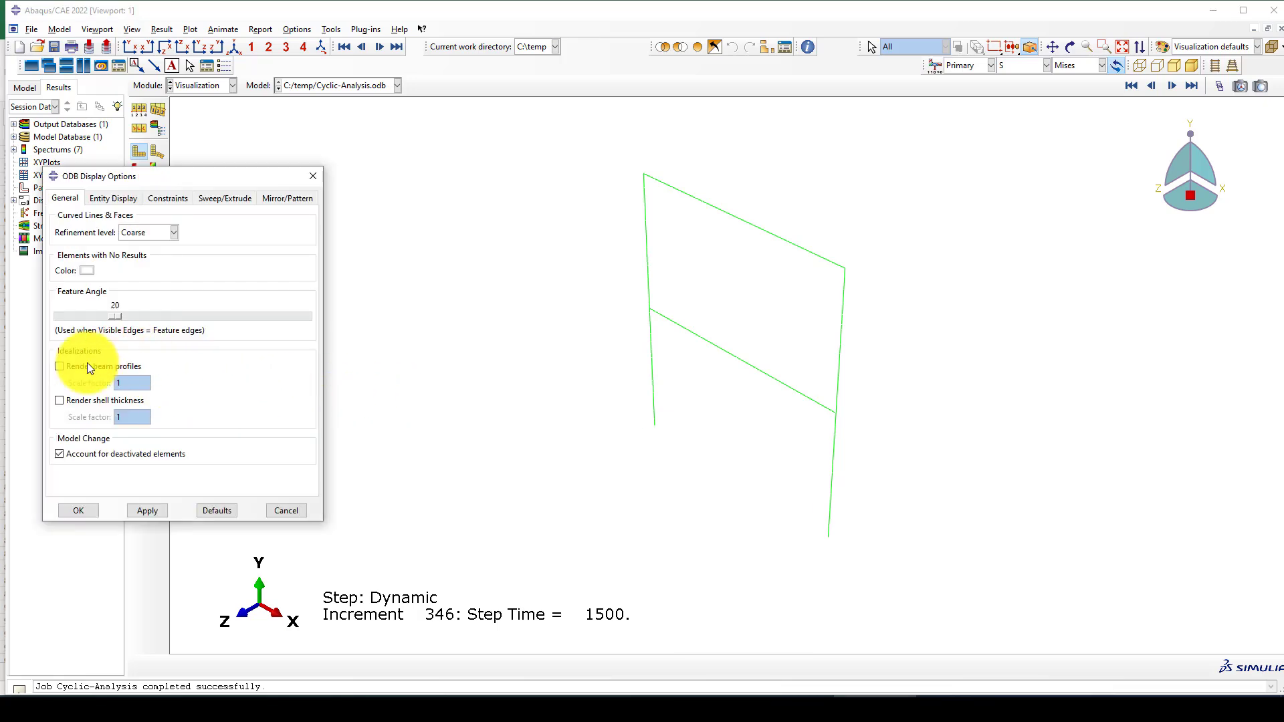
{"action": "left_click", "coordinate": [61, 366]}
{"action": "left_click", "coordinate": [147, 509]}
{"action": "left_click", "coordinate": [78, 509]}
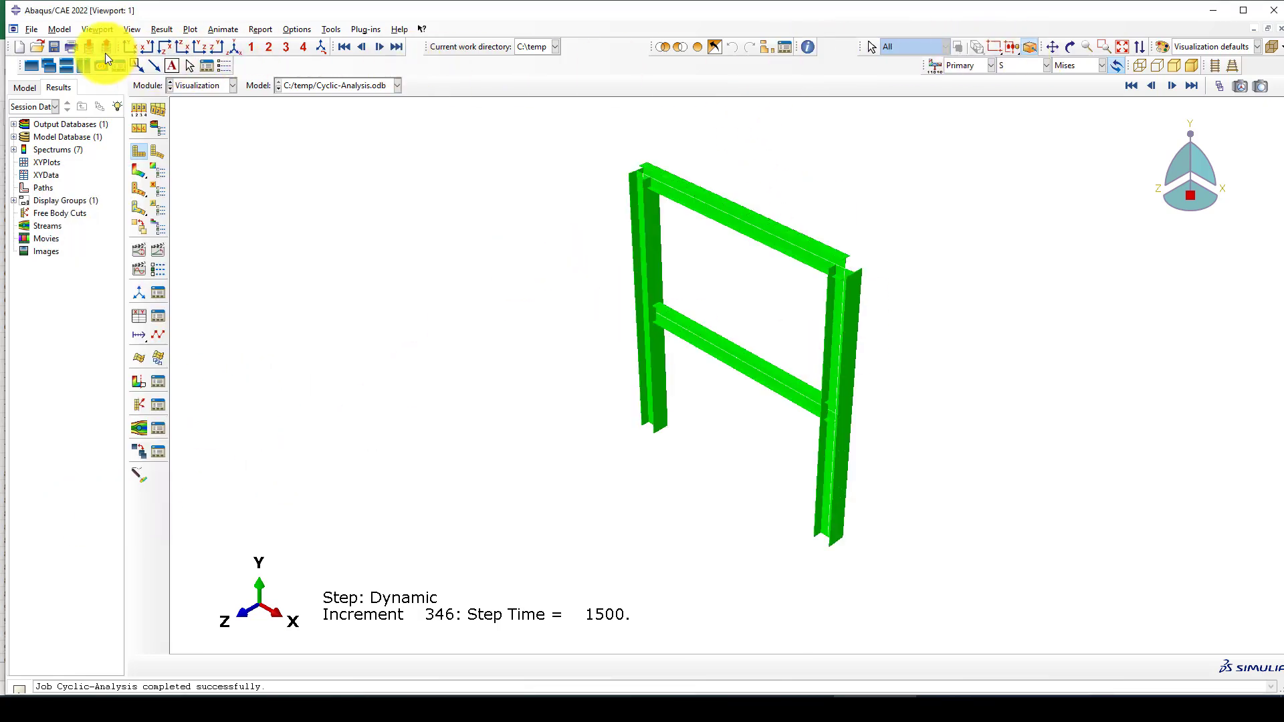
{"action": "left_click", "coordinate": [127, 51]}
{"action": "scroll", "coordinate": [374, 251], "scroll_direction": "down", "scroll_amount": 3}
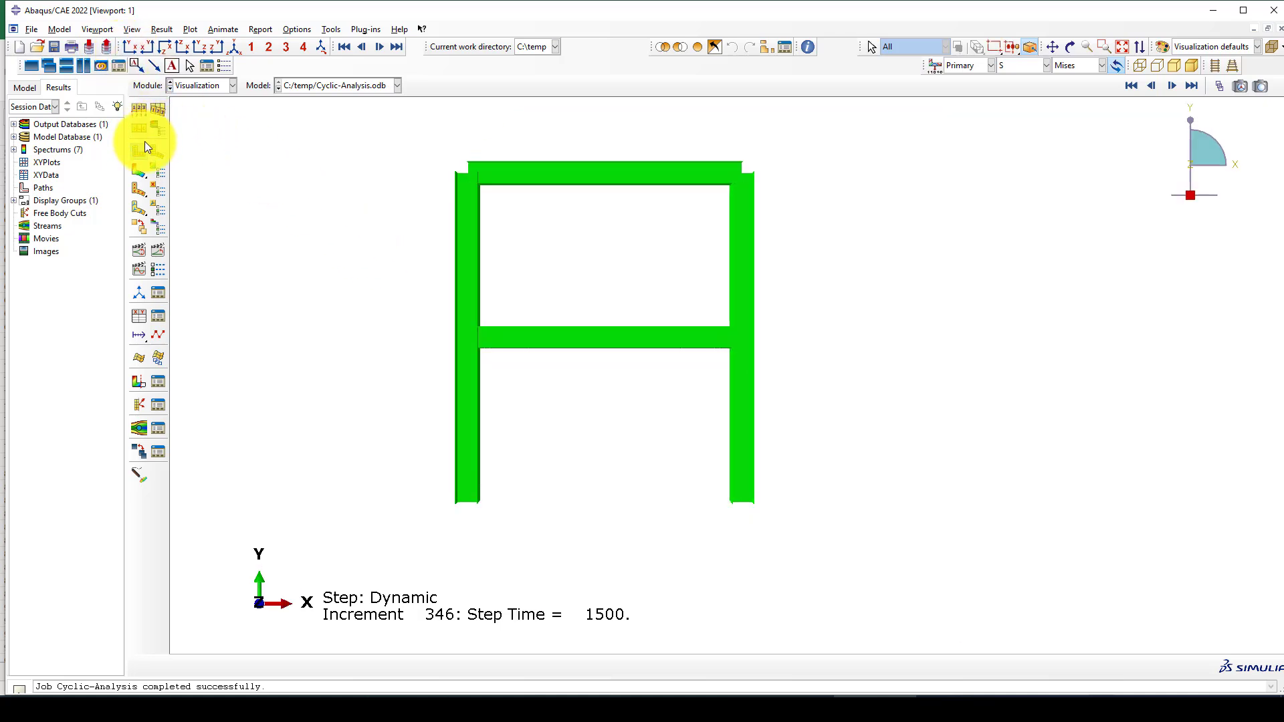
{"action": "left_click", "coordinate": [138, 170]}
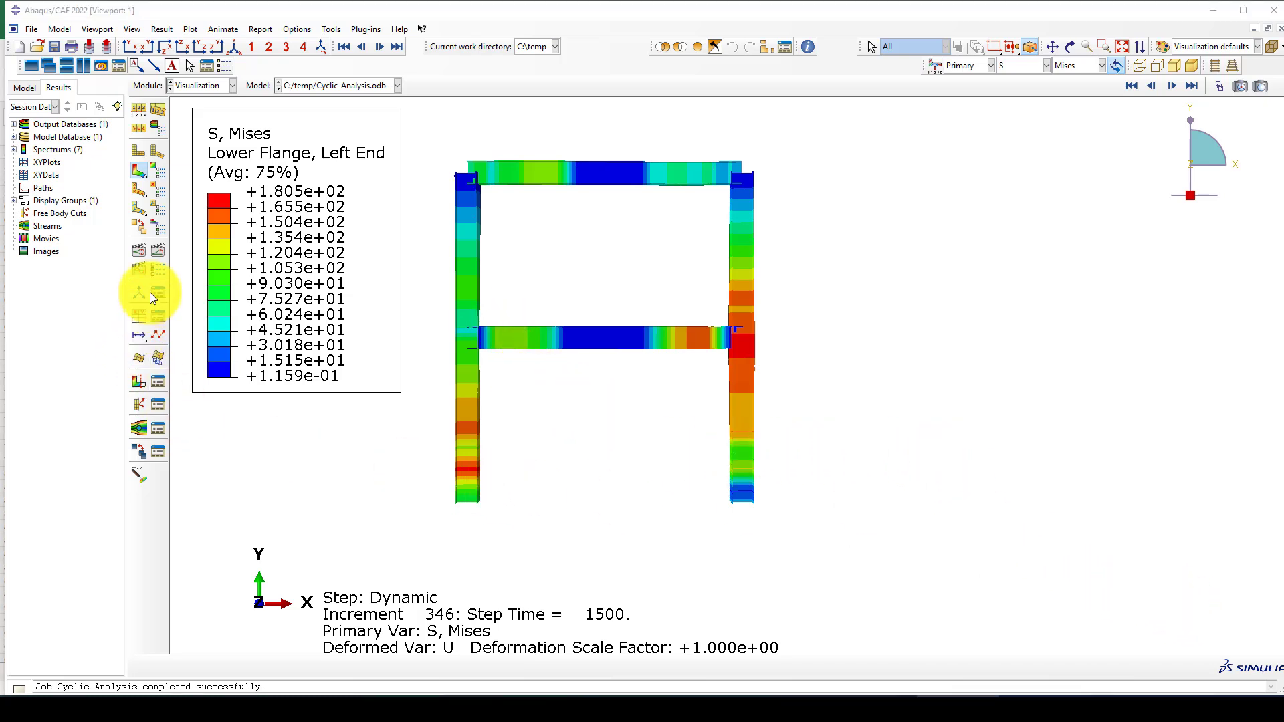
Step: Animate the Mises stress contours through the time history
{"action": "left_click", "coordinate": [160, 249]}
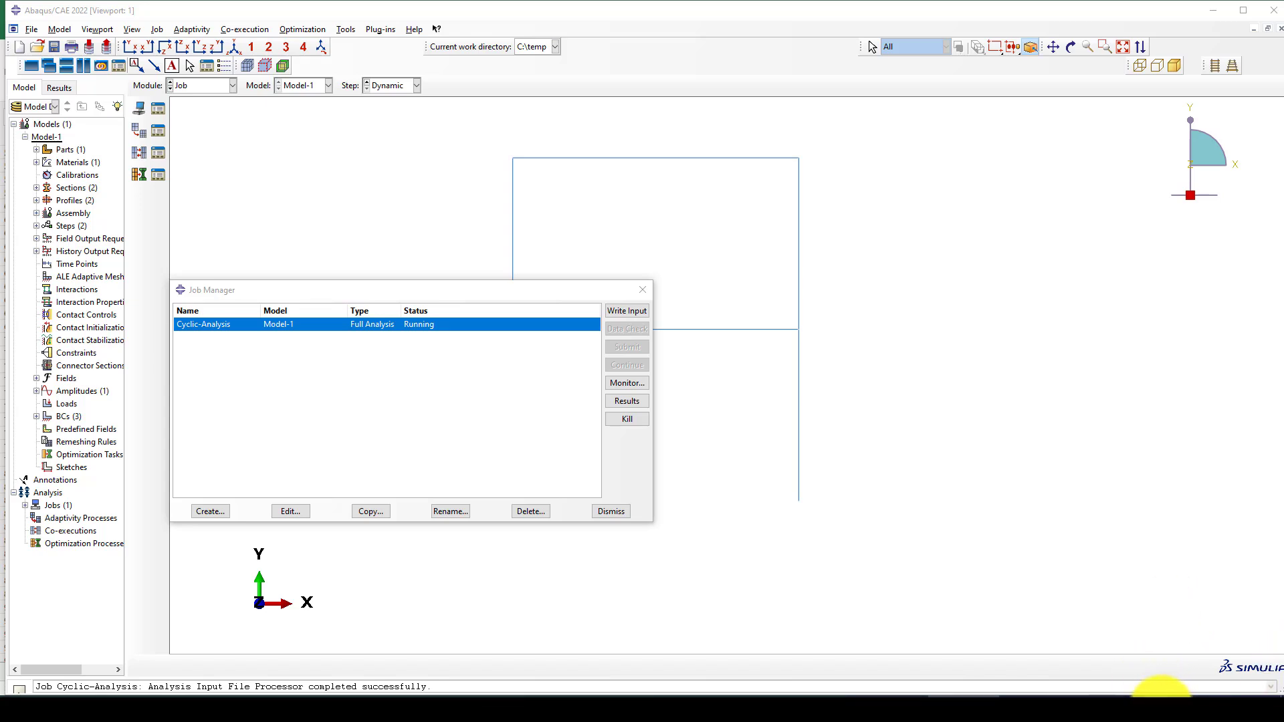
Step: Dismiss the Wi-Fi network list after disconnecting KMUST-Auto, then switch back to the job monitor
{"action": "left_click", "coordinate": [1161, 692]}
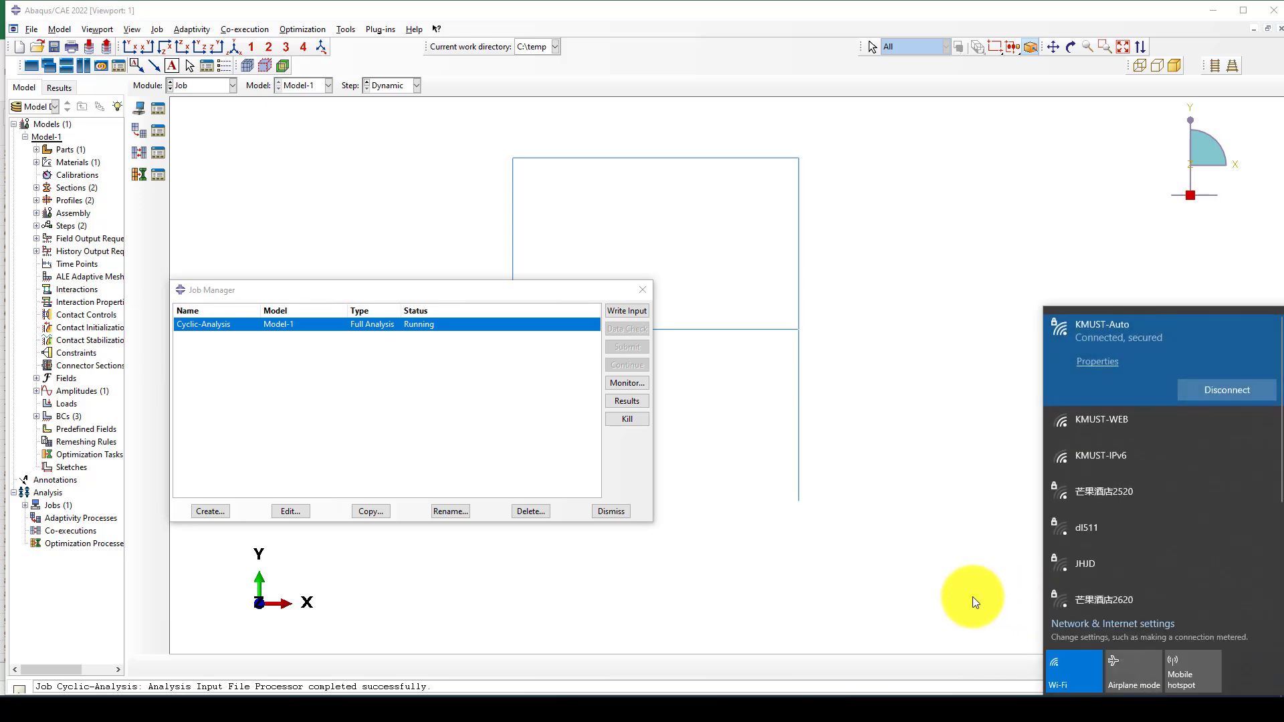
{"action": "left_click", "coordinate": [970, 596]}
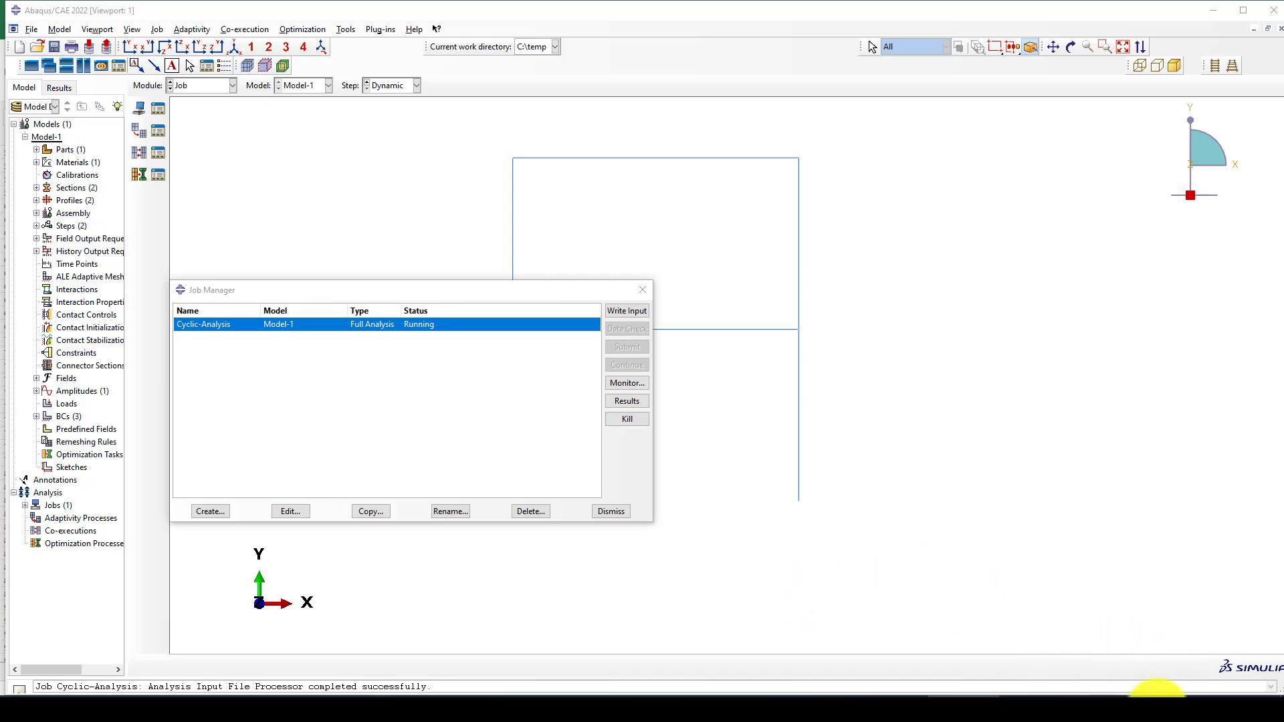
{"action": "left_click", "coordinate": [1184, 692]}
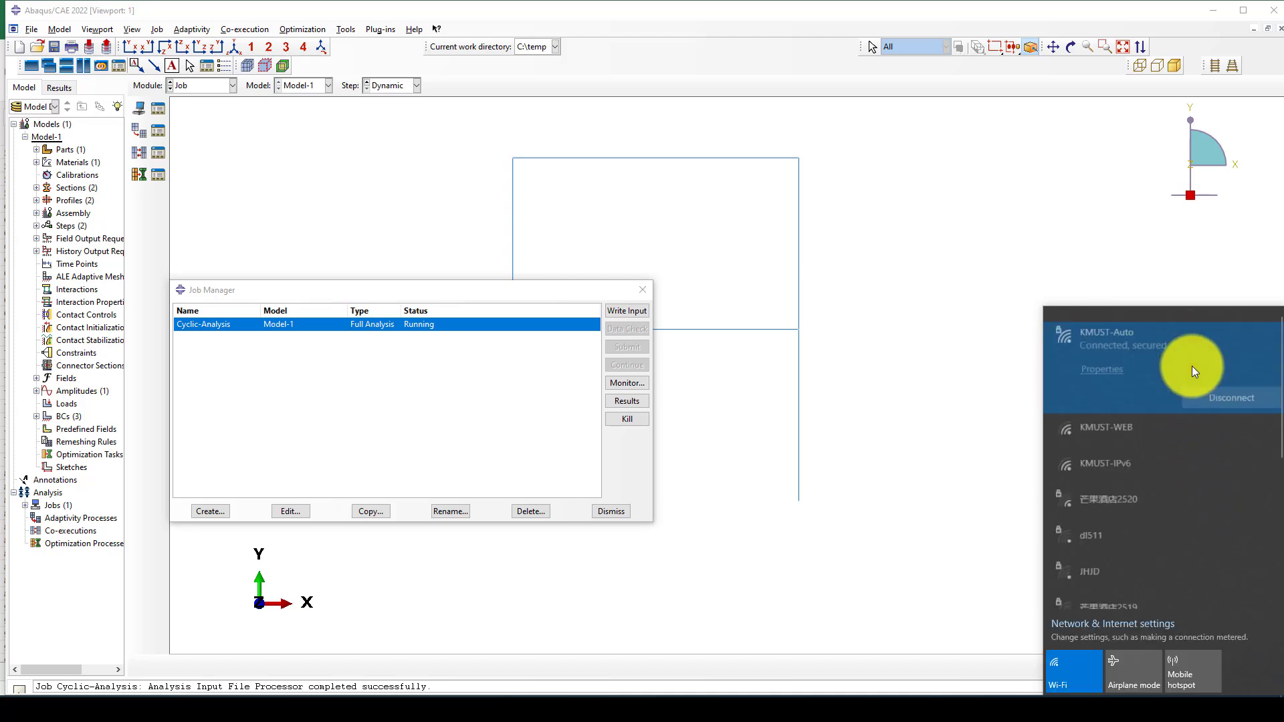
{"action": "left_click", "coordinate": [1194, 369]}
{"action": "left_click", "coordinate": [1212, 394]}
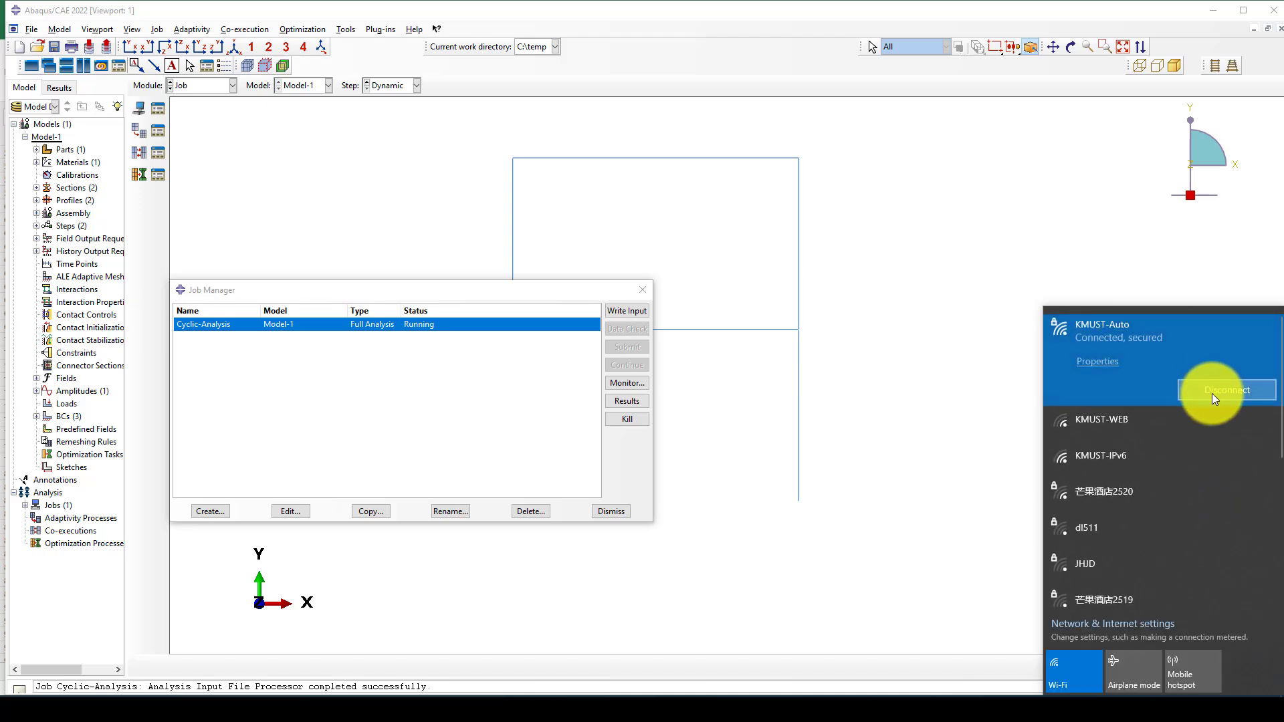
{"action": "left_click", "coordinate": [881, 586]}
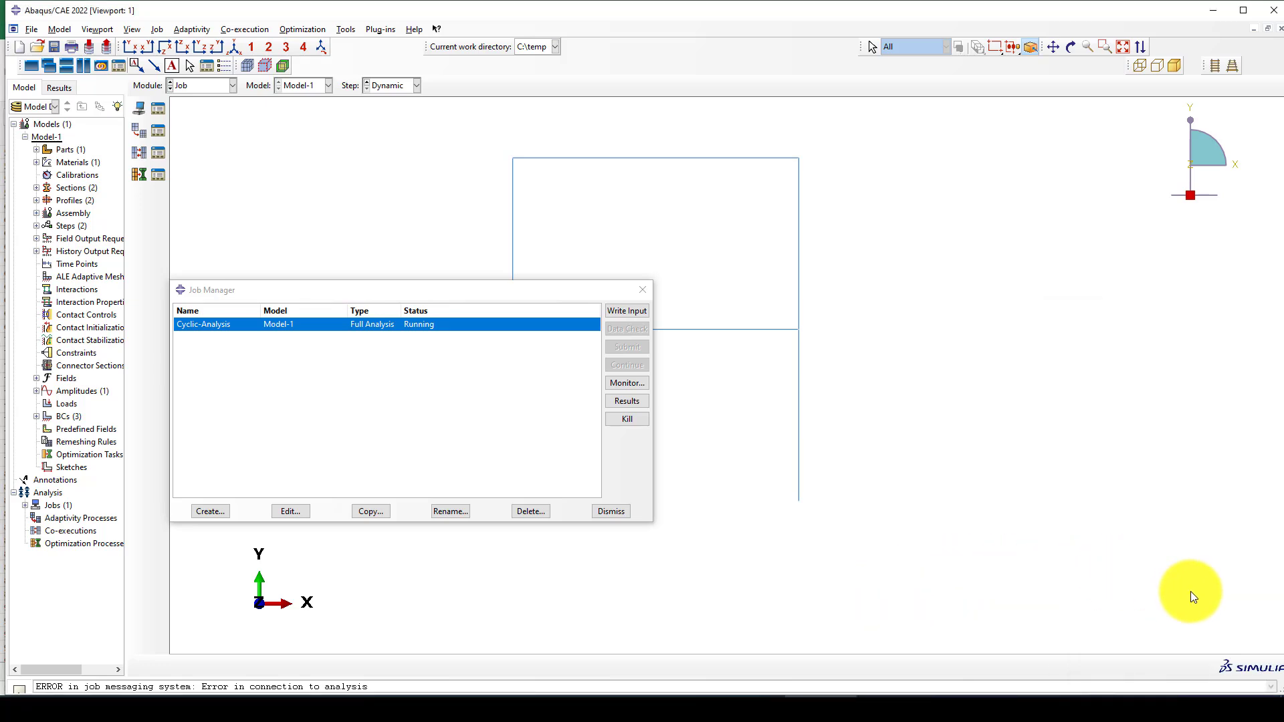
{"action": "key", "text": "alt+Tab"}
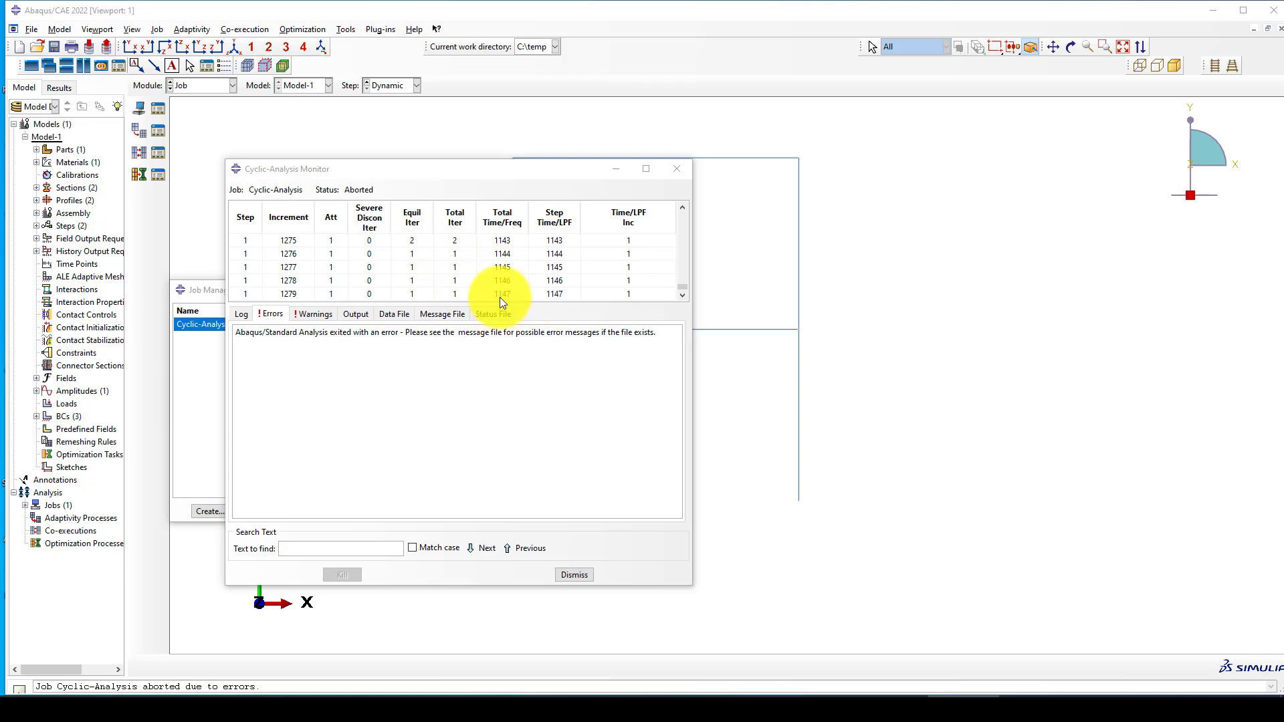
Step: Read the abort error message in the Cyclic-Analysis monitor's Errors tab
{"action": "left_click_drag", "start_coordinate": [252, 333], "coordinate": [482, 344]}
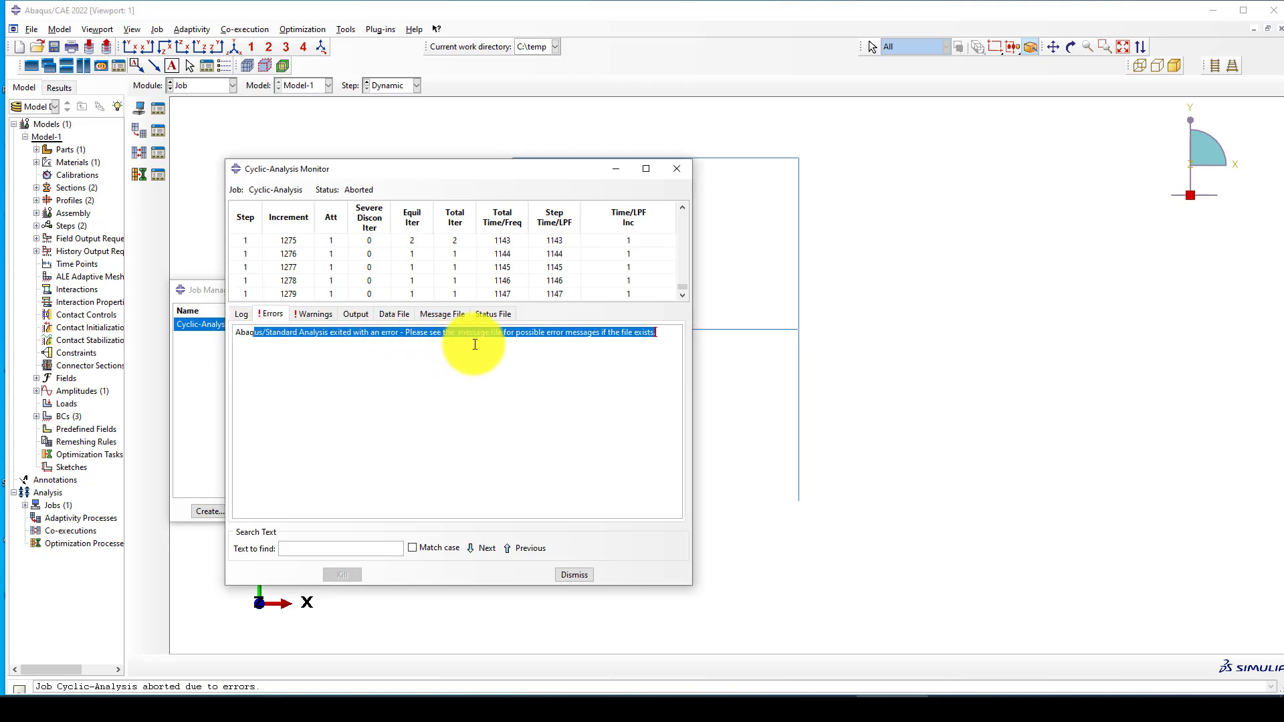
{"action": "left_click", "coordinate": [659, 332]}
{"action": "mouse_move", "coordinate": [657, 332]}
{"action": "left_mouse_down"}
{"action": "mouse_move", "coordinate": [237, 351]}
{"action": "mouse_move", "coordinate": [560, 326]}
{"action": "left_mouse_up"}
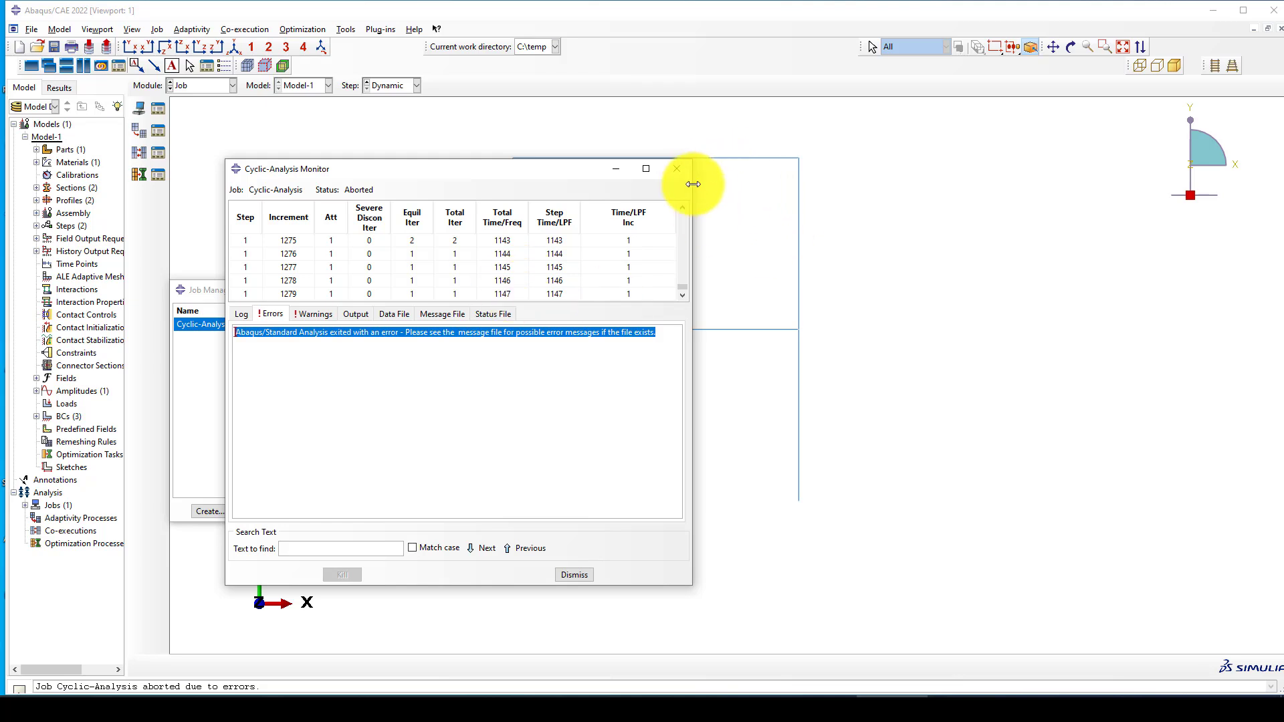
Step: Open the Cyclic-Analysis results in front view with Mises stress contours
{"action": "left_click", "coordinate": [582, 573]}
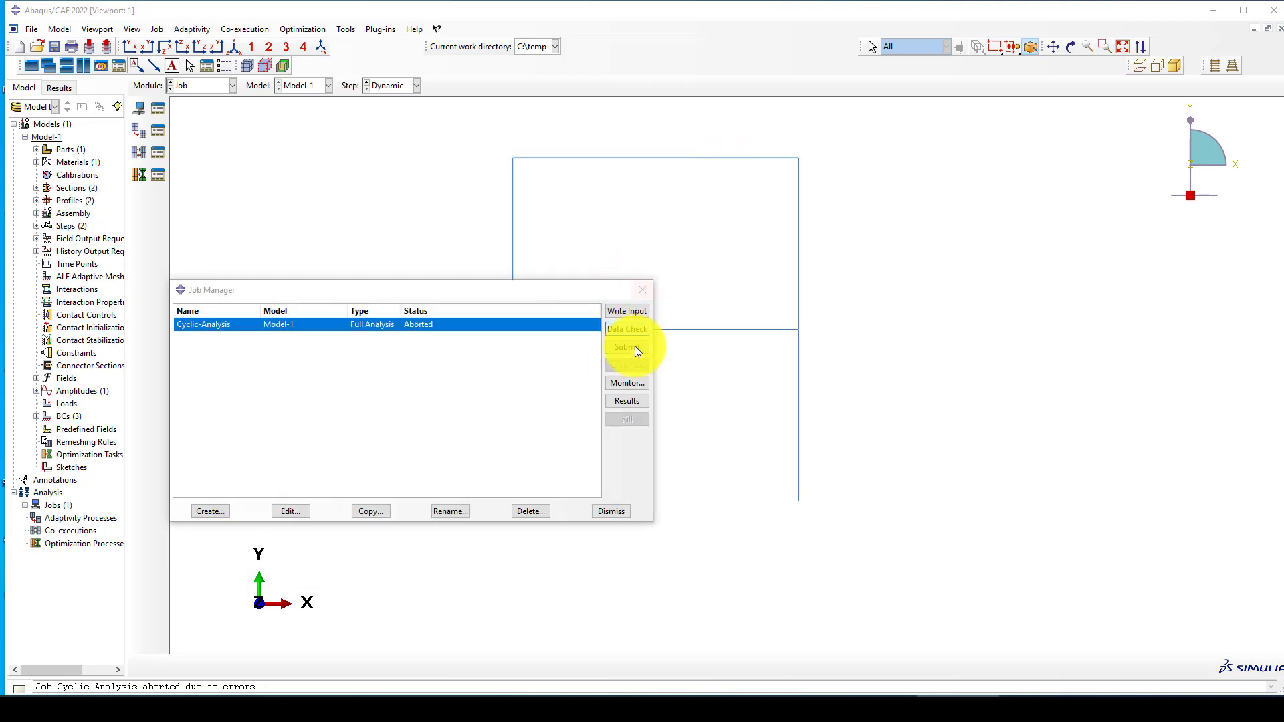
{"action": "left_click", "coordinate": [623, 404]}
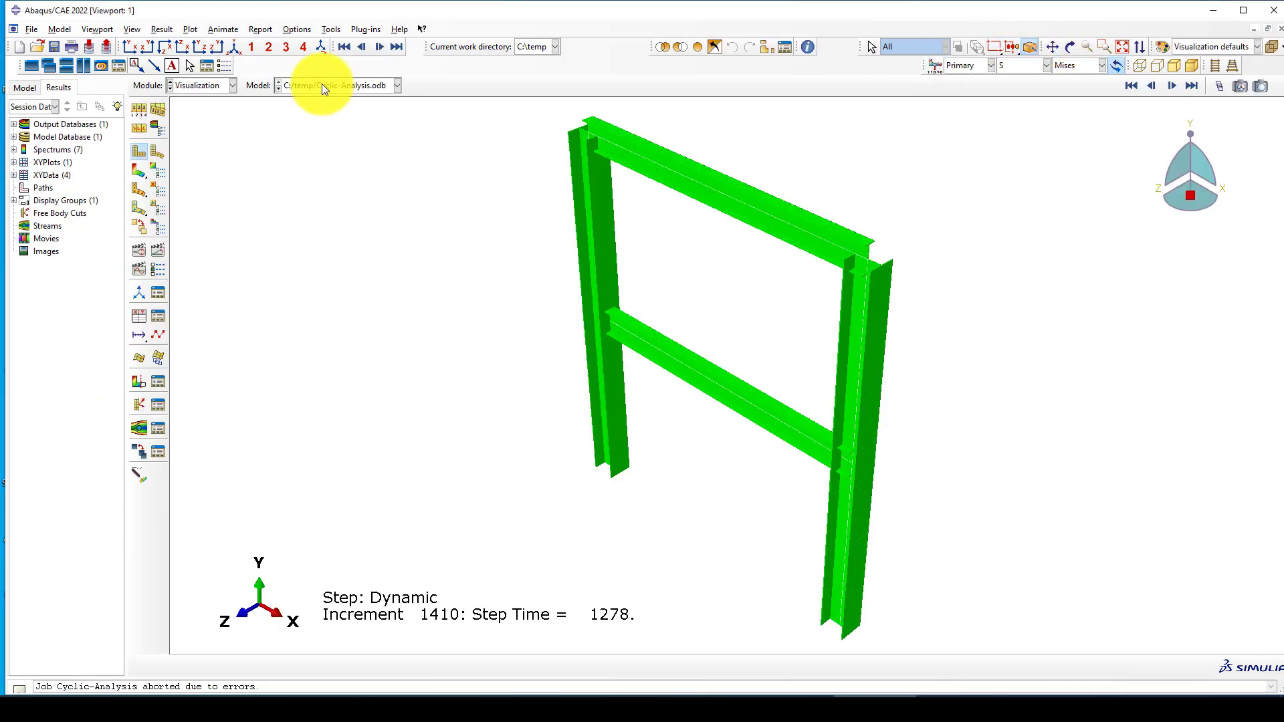
{"action": "left_click", "coordinate": [136, 47]}
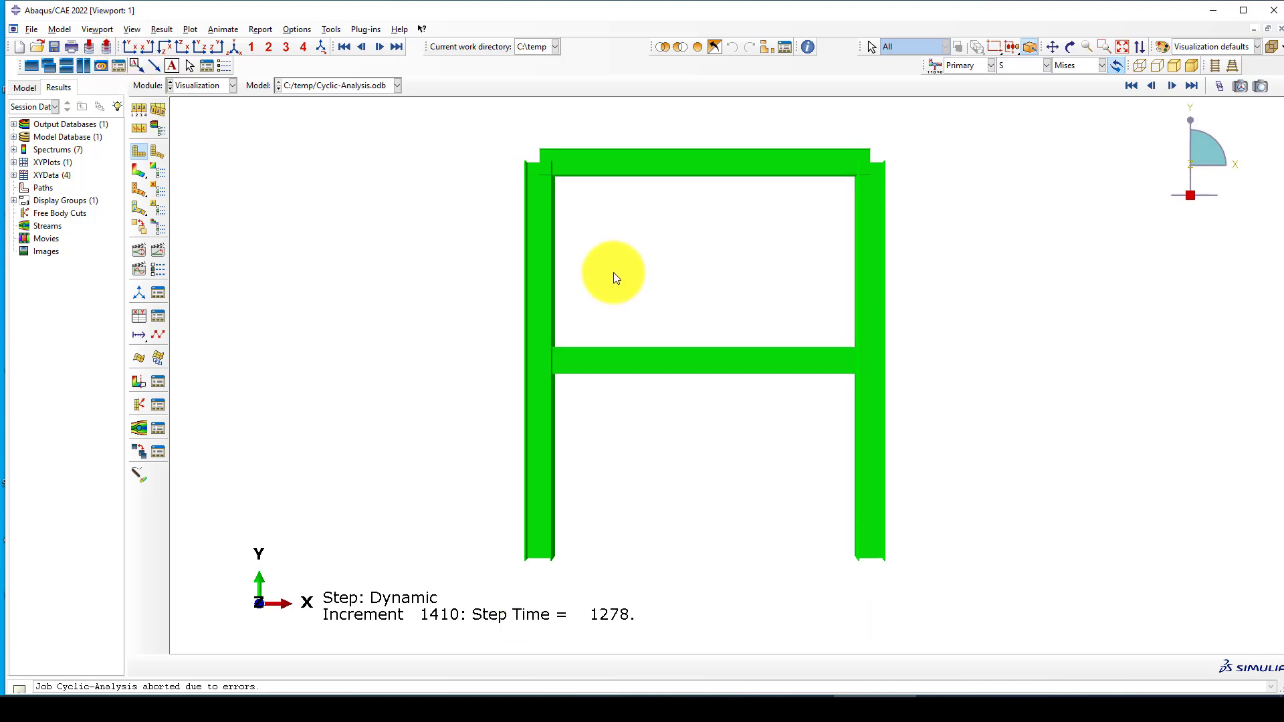
{"action": "left_click", "coordinate": [141, 171]}
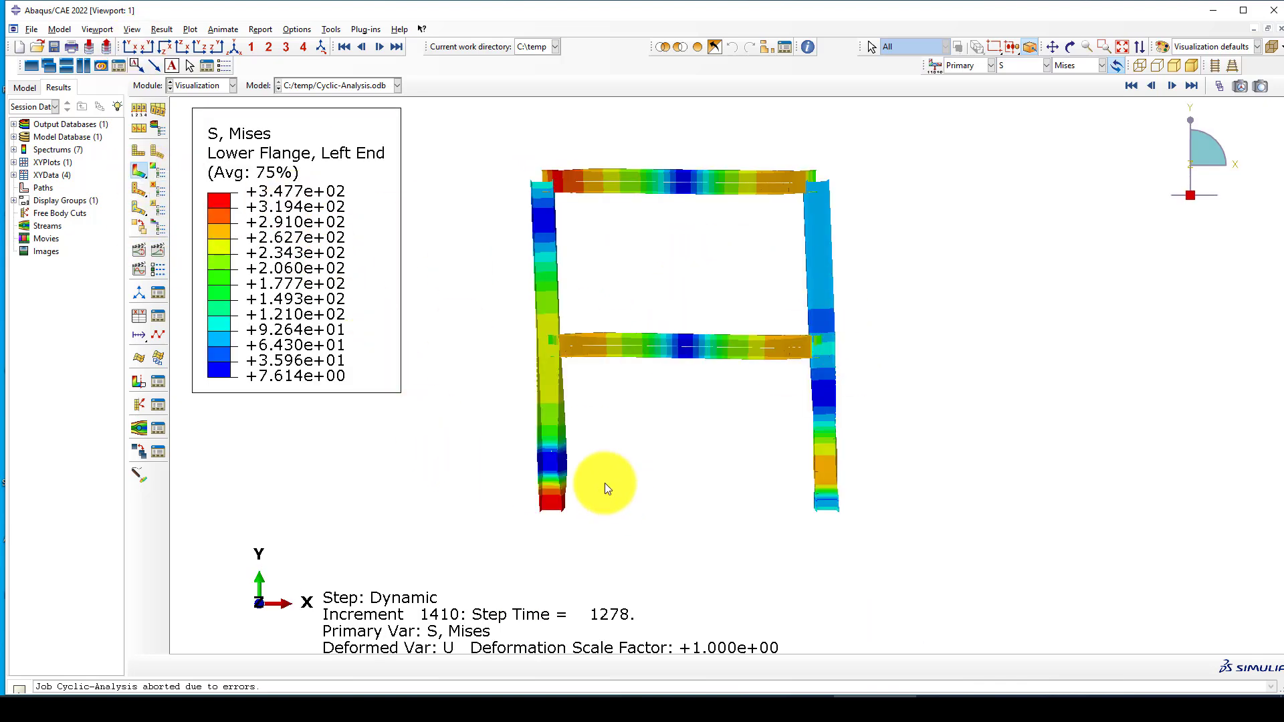
Step: Delete the old RF1, U1 and _temp_1 XY data entries
{"action": "left_click", "coordinate": [157, 315]}
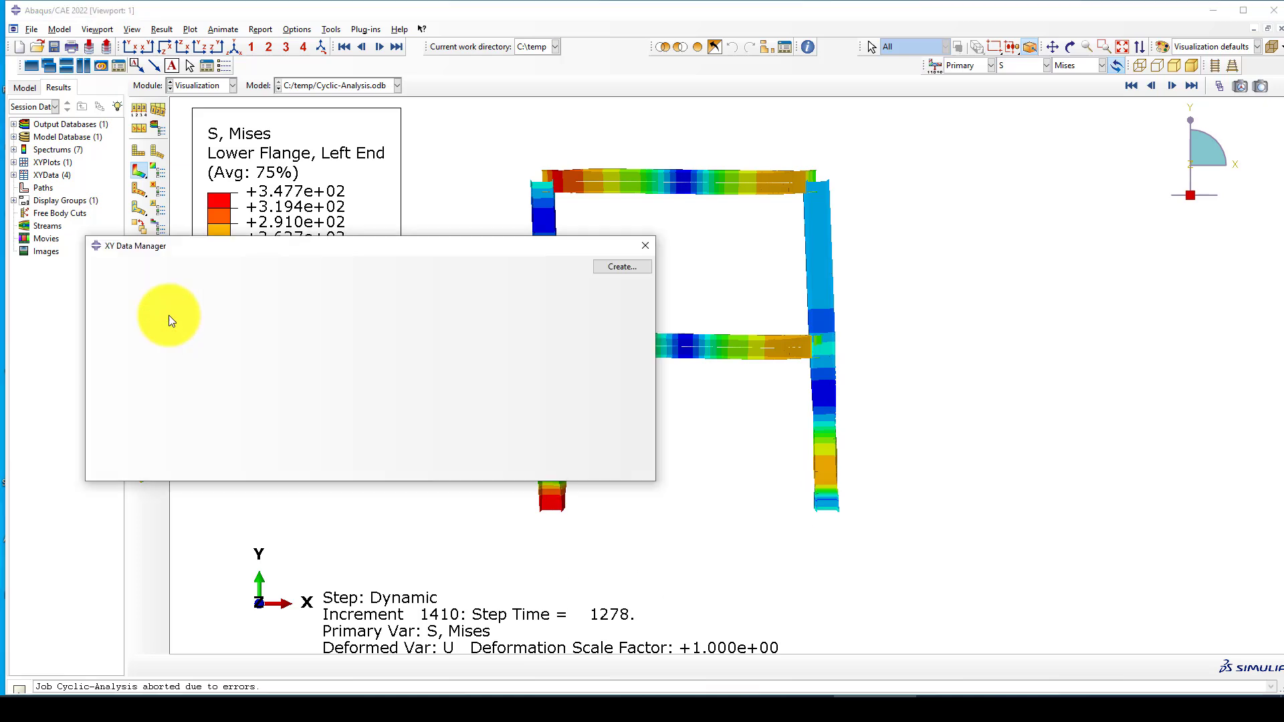
{"action": "left_click_drag", "start_coordinate": [211, 323], "coordinate": [220, 370]}
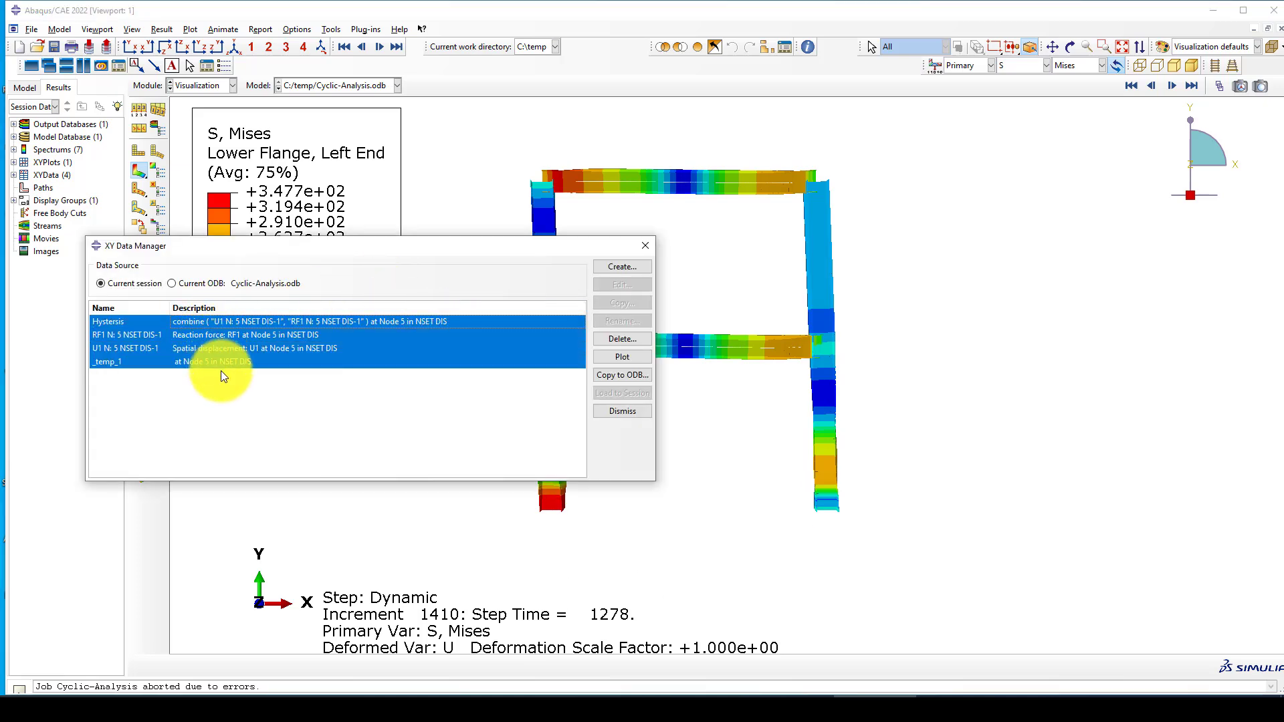
{"action": "left_click", "coordinate": [148, 334]}
{"action": "left_click_drag", "start_coordinate": [135, 333], "coordinate": [148, 370]}
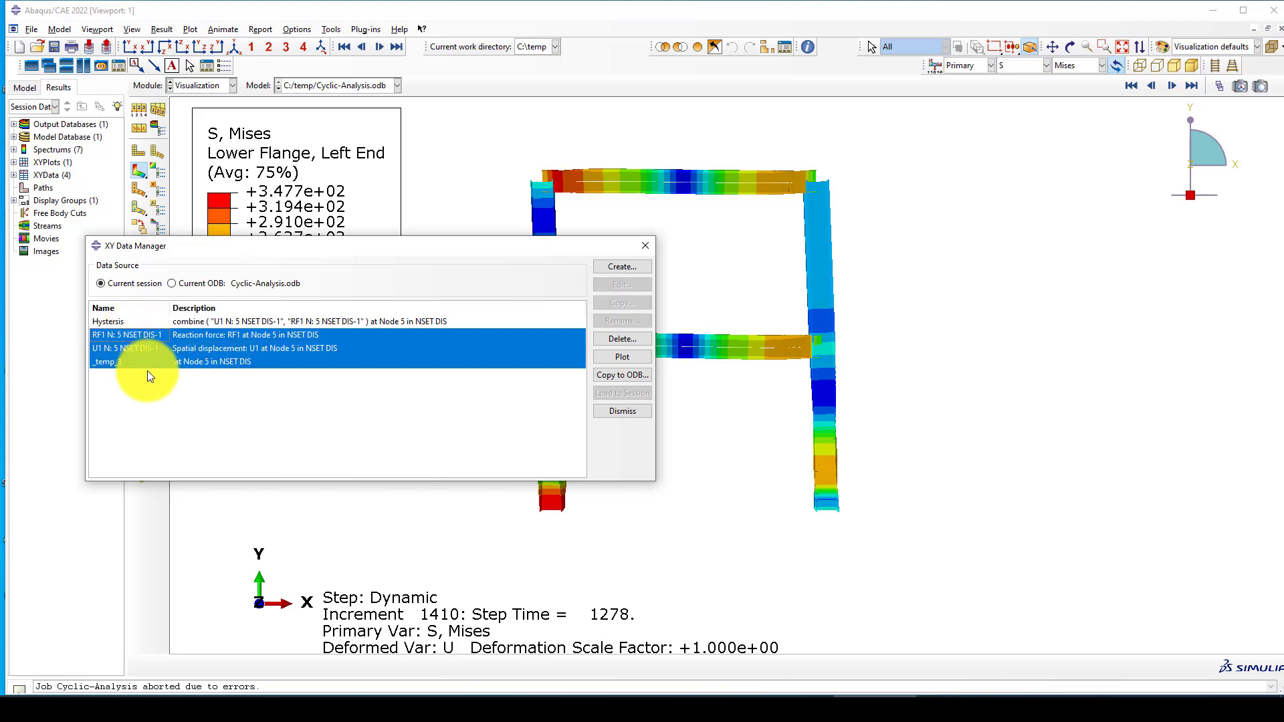
{"action": "left_click", "coordinate": [608, 338]}
{"action": "left_click", "coordinate": [609, 367]}
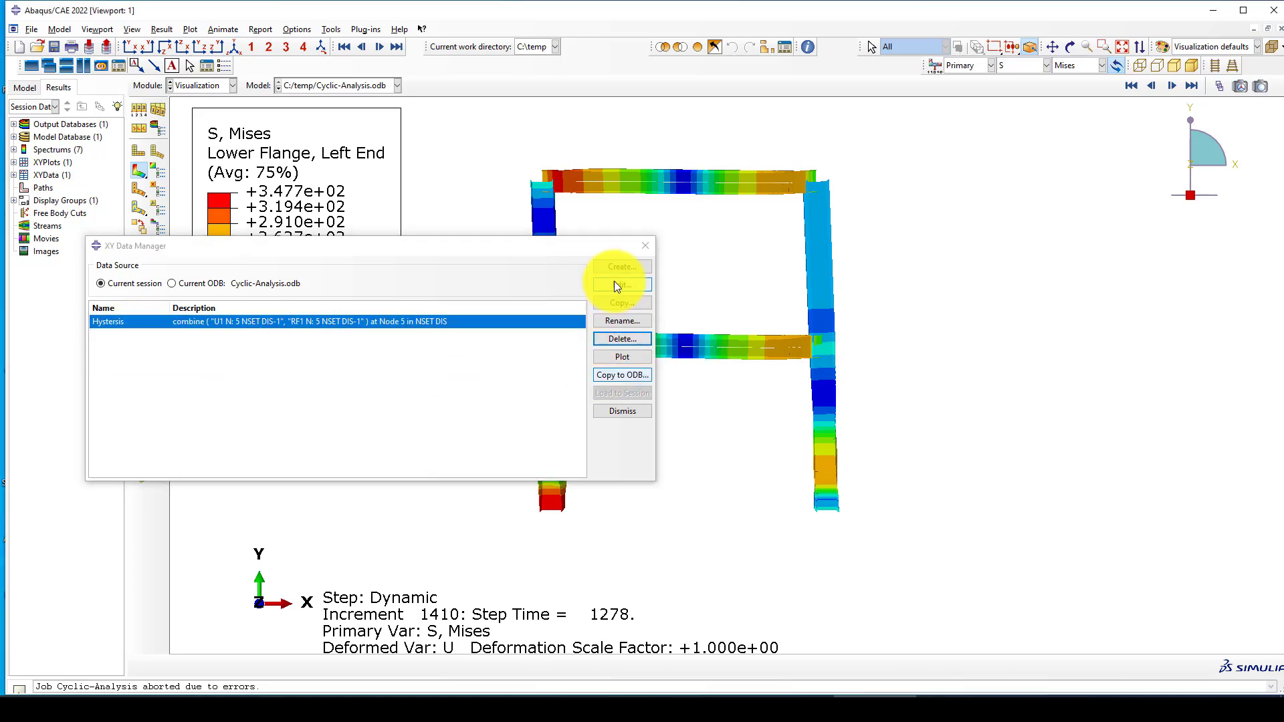
Step: Extract RF1 and U1 ODB histories for node 5, save them, and plot versus time
{"action": "left_click", "coordinate": [620, 267]}
{"action": "left_click", "coordinate": [185, 274]}
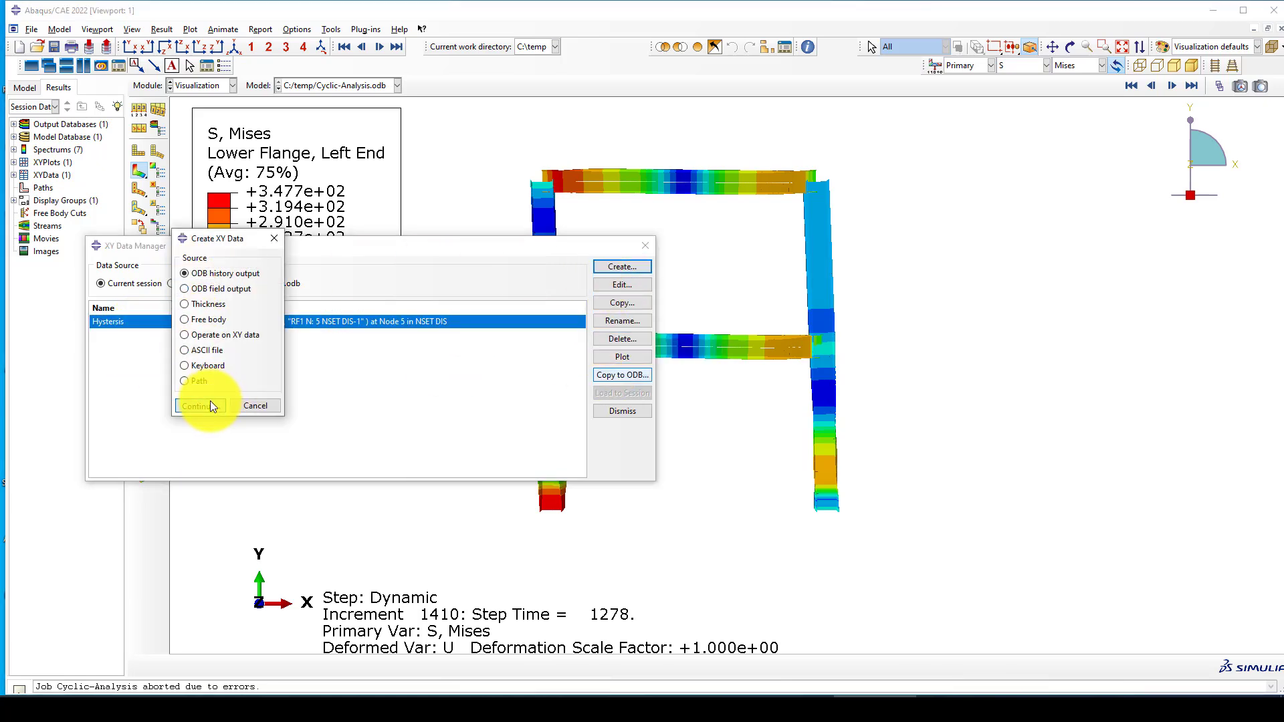
{"action": "left_click", "coordinate": [200, 405]}
{"action": "left_click", "coordinate": [272, 243], "text": "shift"}
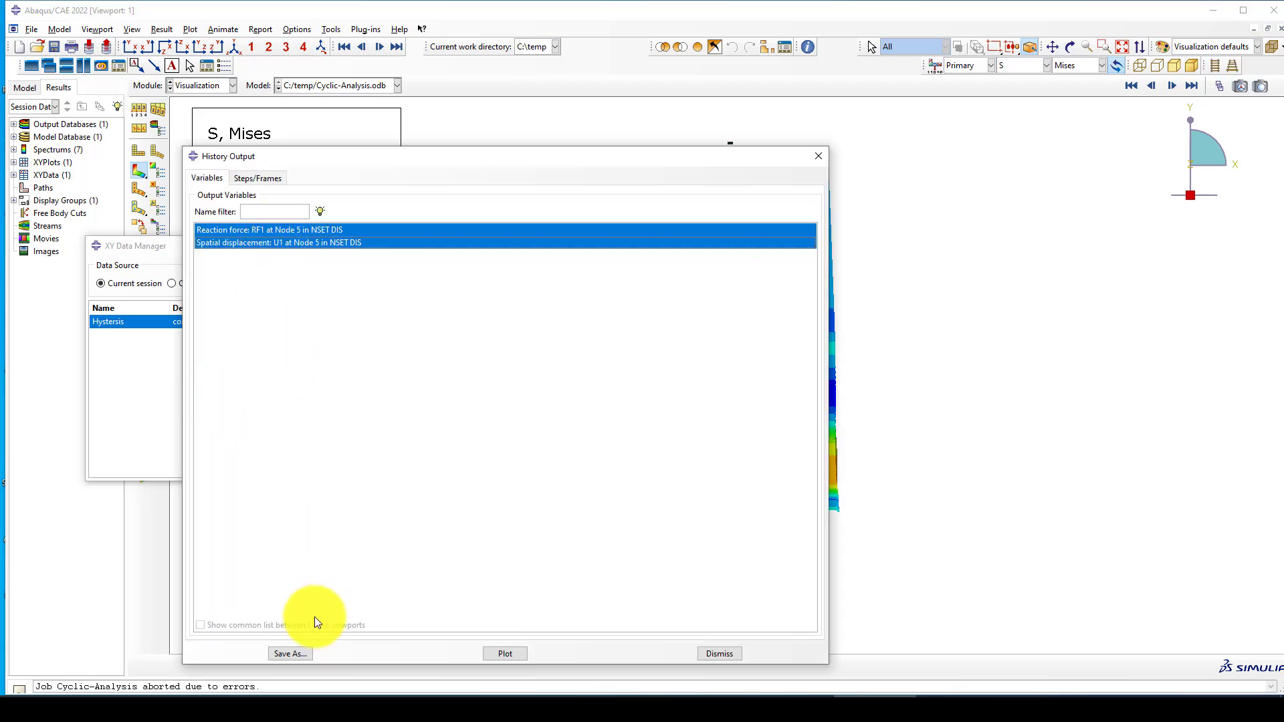
{"action": "left_click", "coordinate": [293, 652]}
{"action": "left_click", "coordinate": [463, 534]}
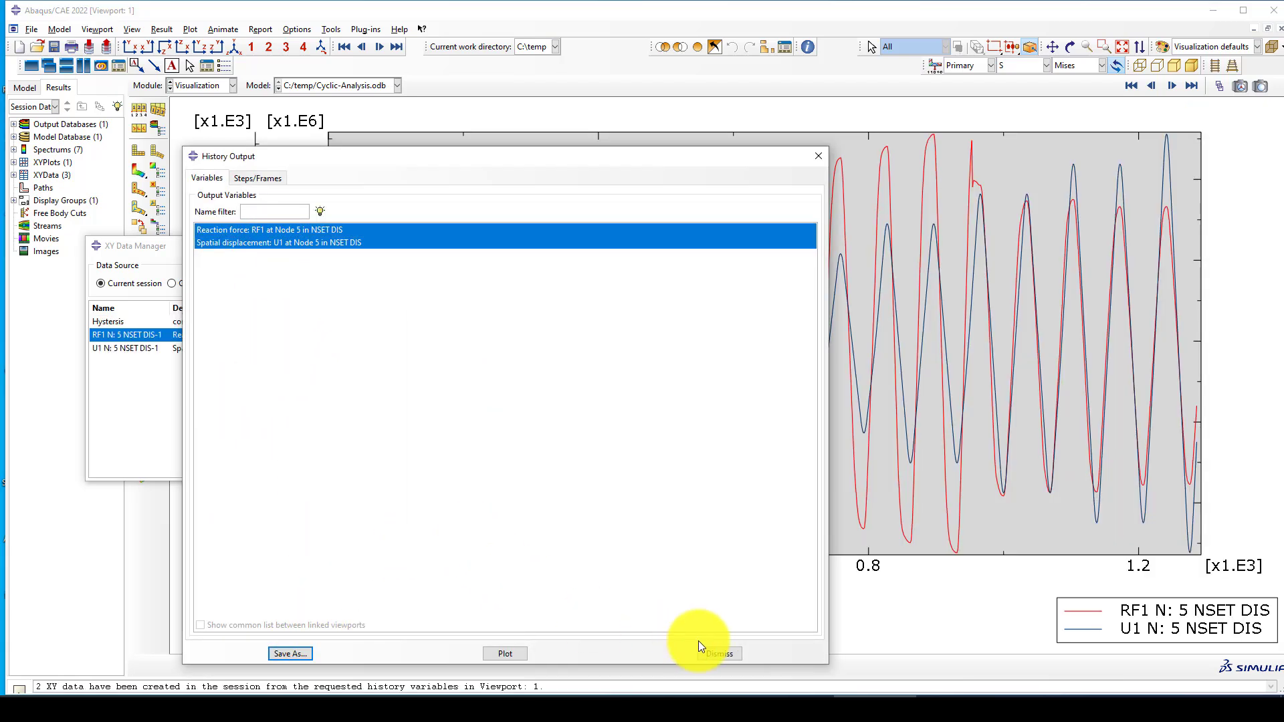
{"action": "left_click", "coordinate": [722, 655]}
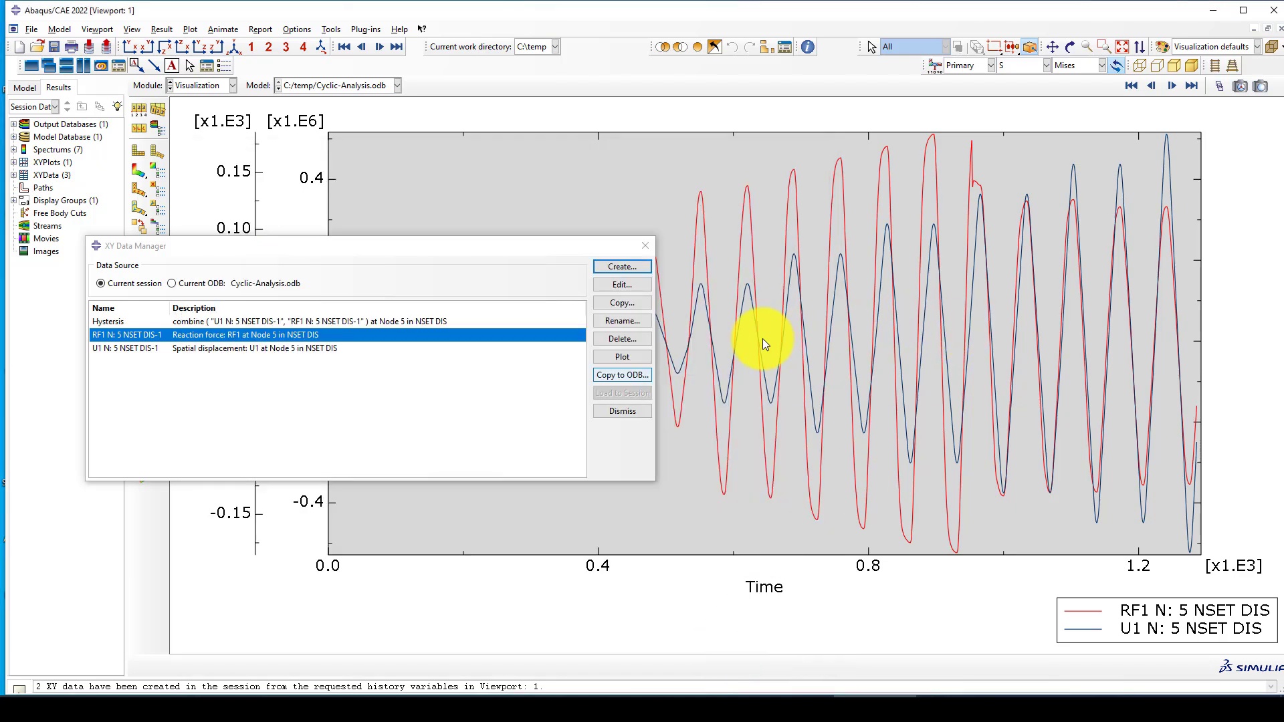
Step: Save combine(U1, RF1) for node 5 of set DIS-1 as XY data 'Hystersis2'
{"action": "left_click", "coordinate": [622, 267]}
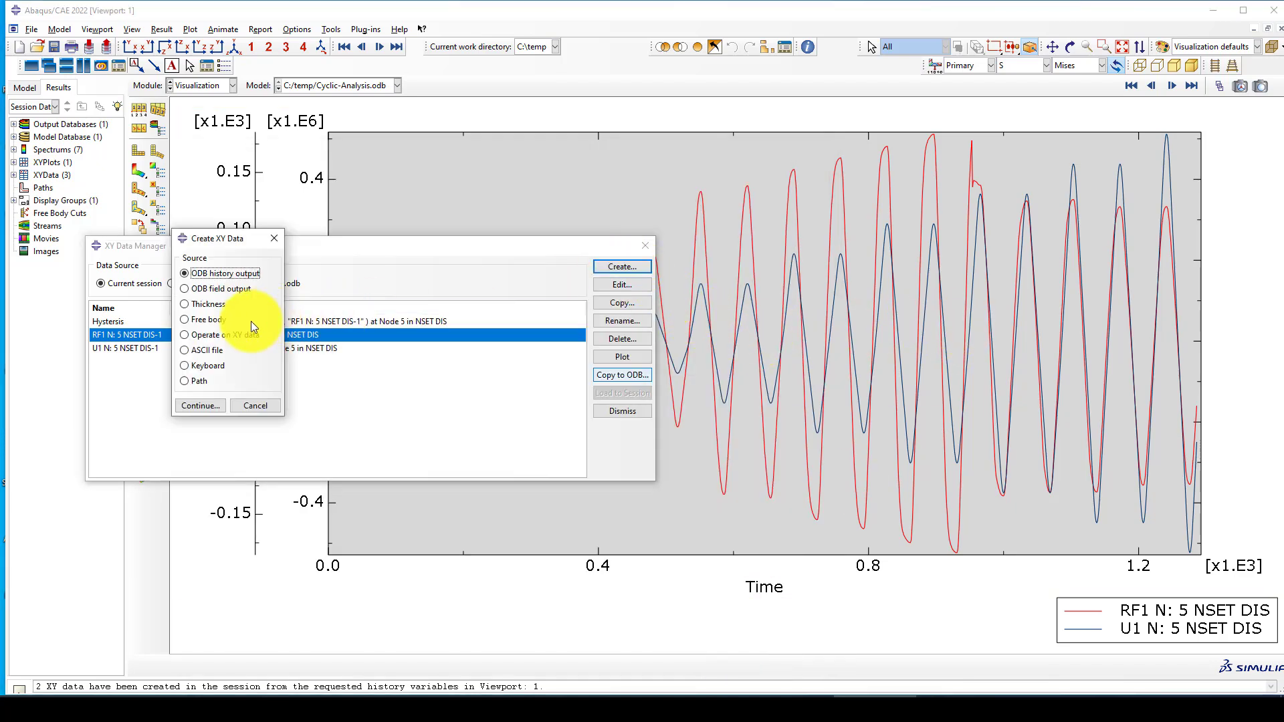
{"action": "left_click", "coordinate": [218, 337]}
{"action": "left_click", "coordinate": [207, 407]}
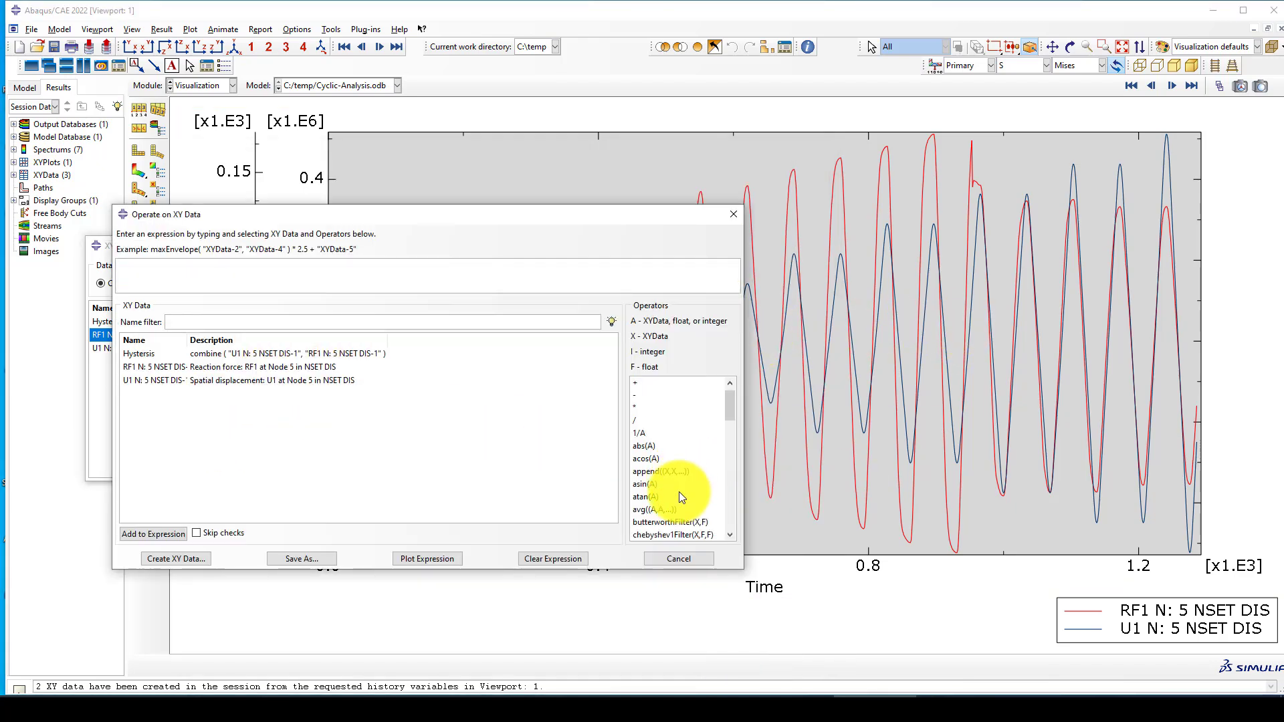
{"action": "scroll", "coordinate": [679, 493], "scroll_direction": "down", "scroll_amount": 3}
{"action": "scroll", "coordinate": [673, 493], "scroll_direction": "up", "scroll_amount": 3}
{"action": "left_click", "coordinate": [674, 492]}
{"action": "double_click", "coordinate": [668, 494]}
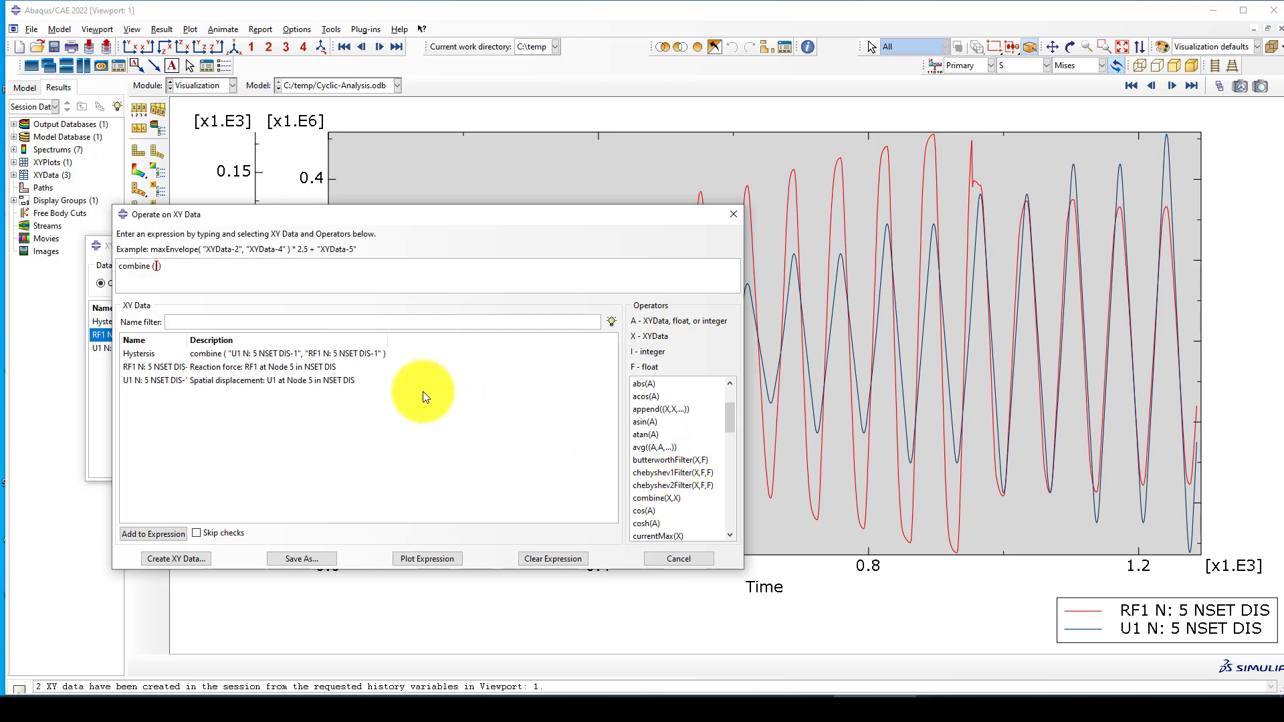
{"action": "double_click", "coordinate": [276, 382]}
{"action": "left_click", "coordinate": [271, 371]}
{"action": "double_click", "coordinate": [272, 369]}
{"action": "left_click", "coordinate": [302, 559]}
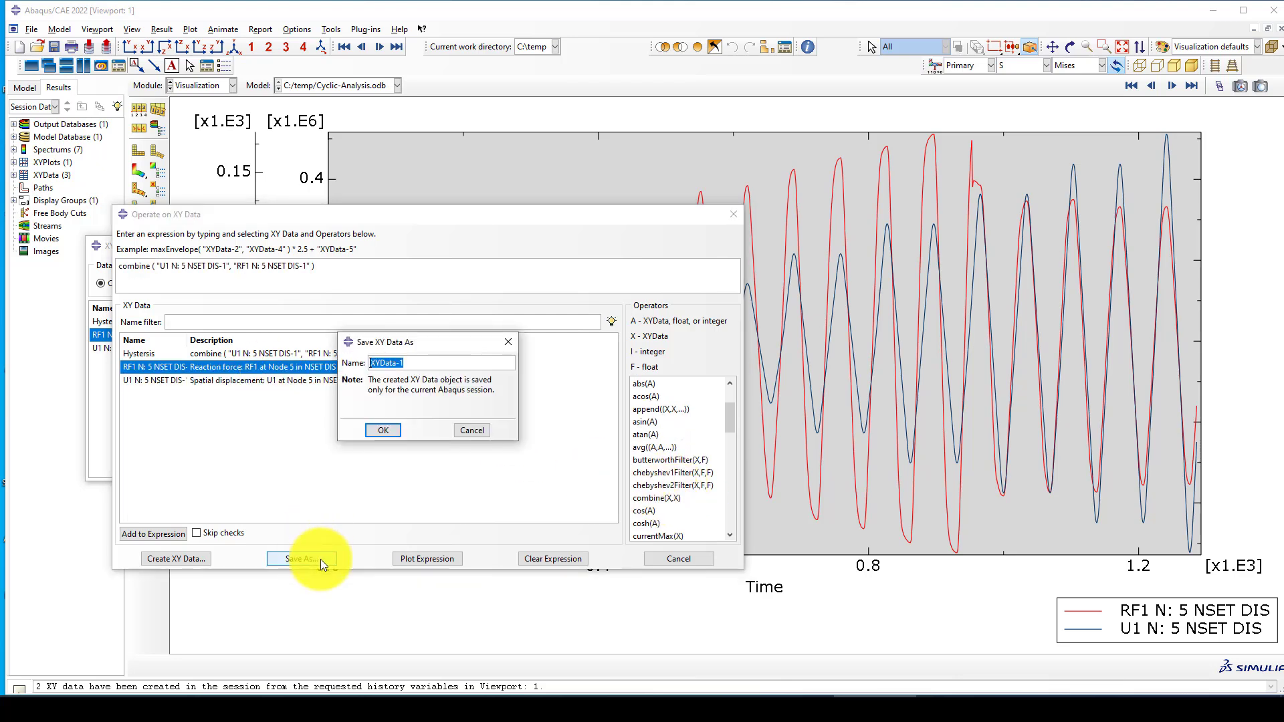
{"action": "type", "text": "Hystersis2"}
{"action": "left_click", "coordinate": [393, 429]}
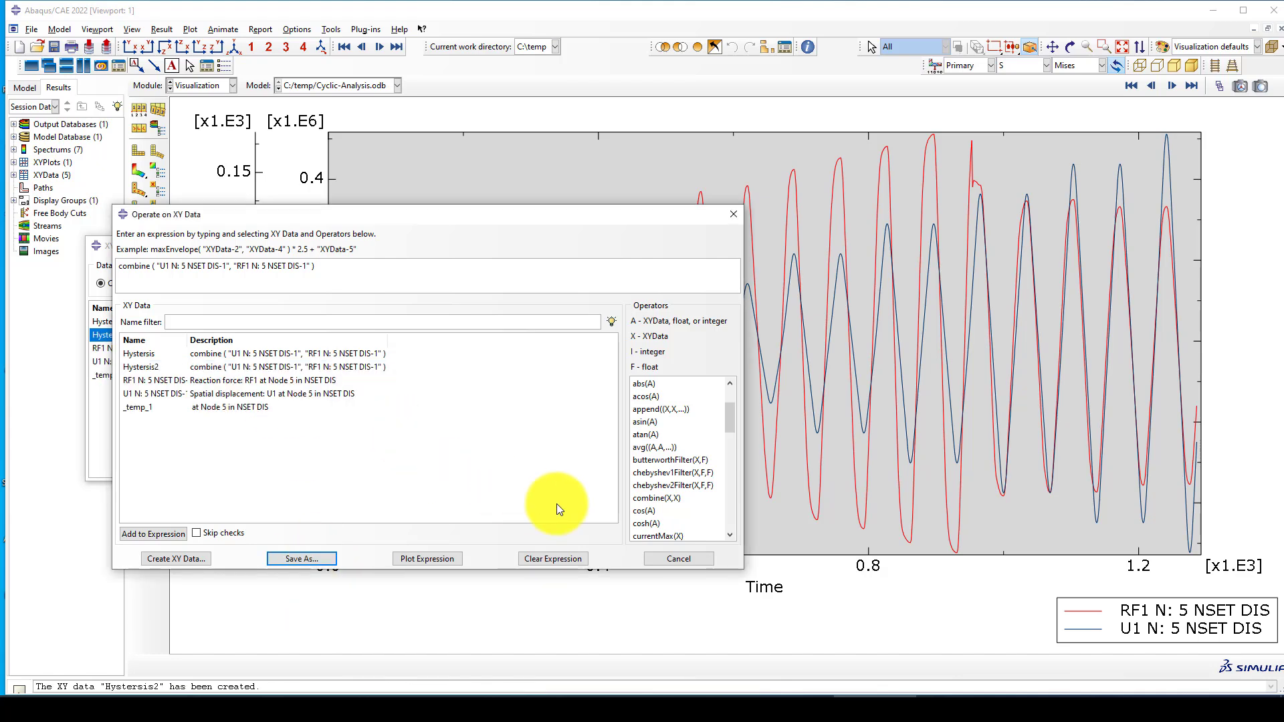
{"action": "left_click", "coordinate": [674, 559]}
Step: Plot Hystersis and Hystersis2 together, then Hystersis2 alone
{"action": "left_click", "coordinate": [340, 321]}
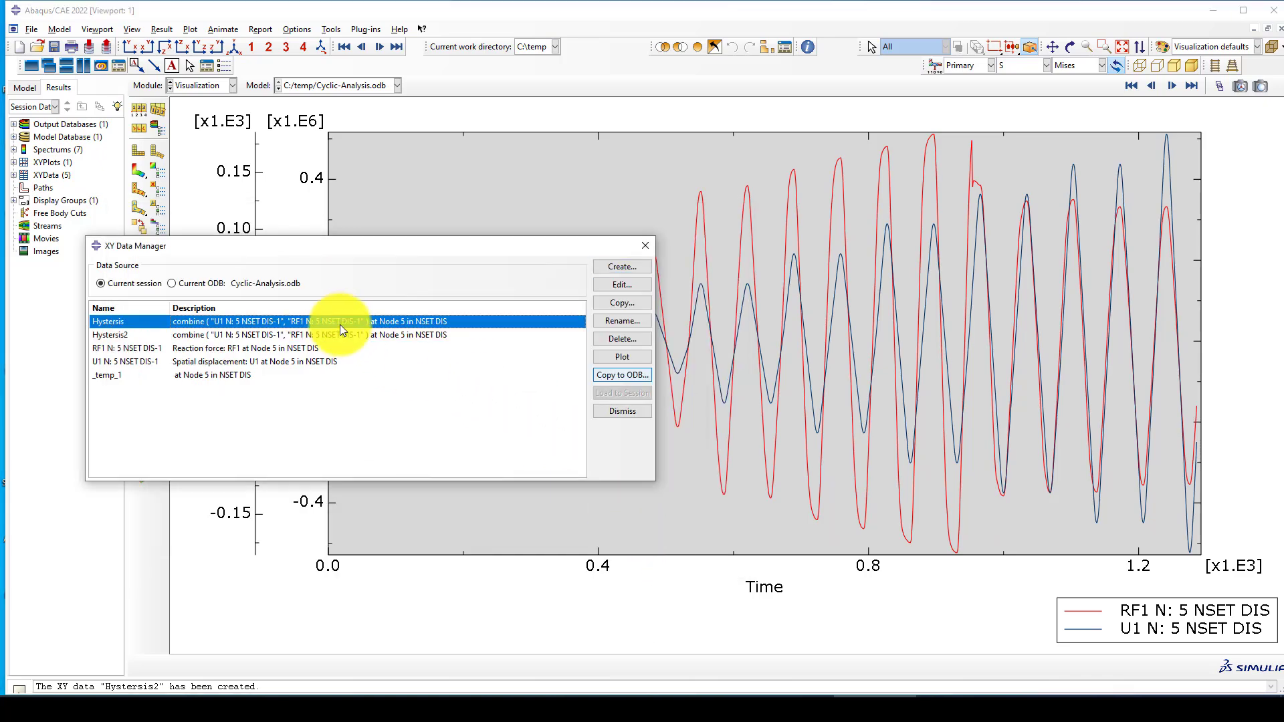
{"action": "left_click", "coordinate": [629, 356]}
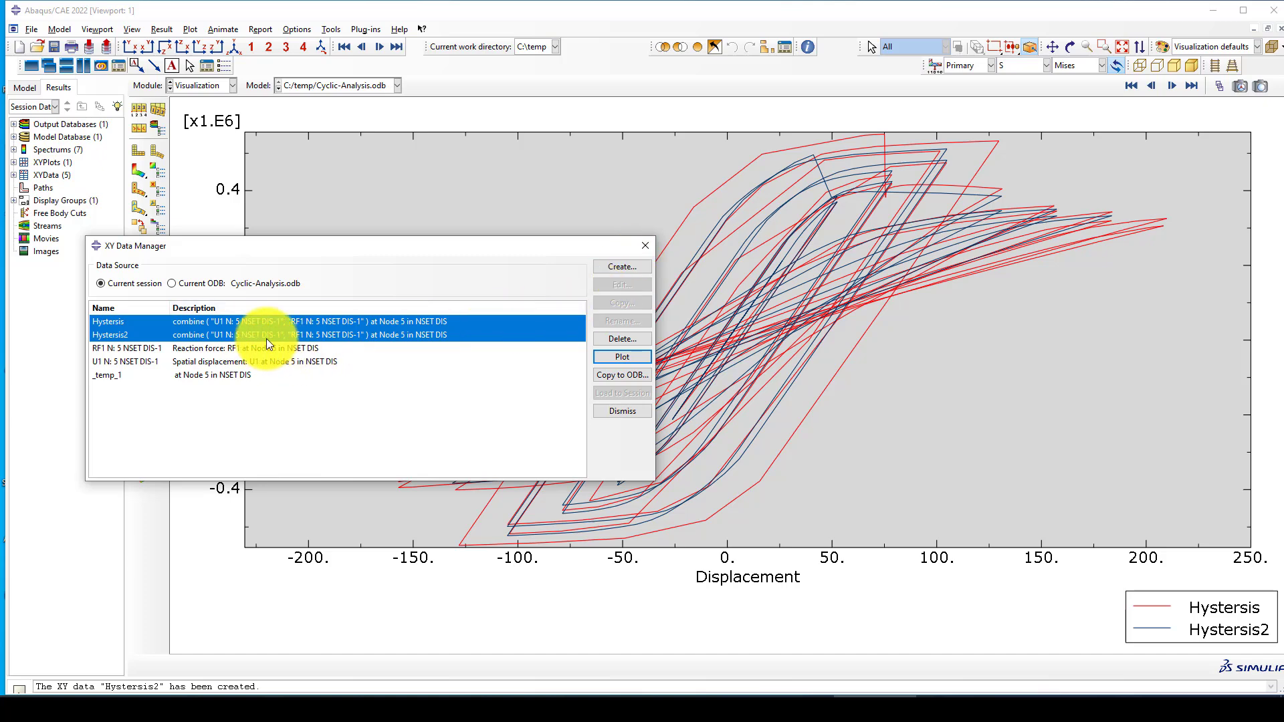
{"action": "left_click", "coordinate": [266, 335]}
{"action": "left_click", "coordinate": [607, 358]}
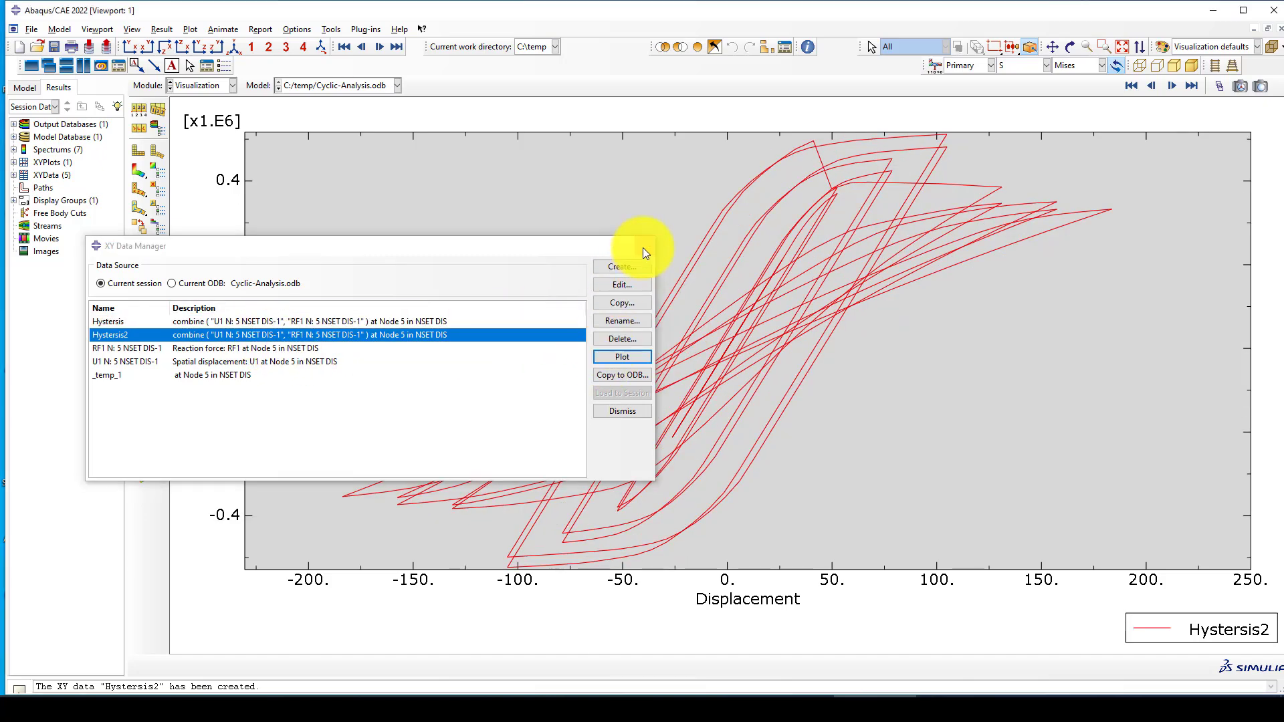
{"action": "left_click", "coordinate": [645, 248]}
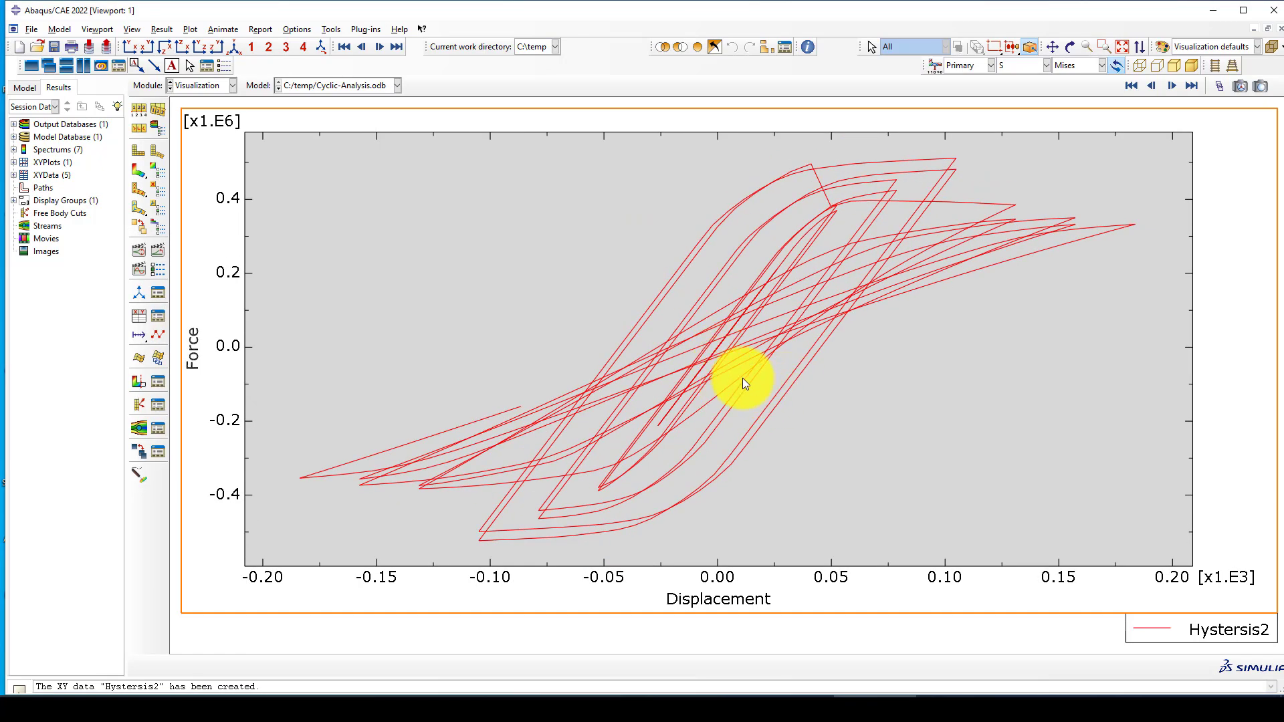
{"action": "scroll", "coordinate": [760, 386], "scroll_direction": "down", "scroll_amount": 2}
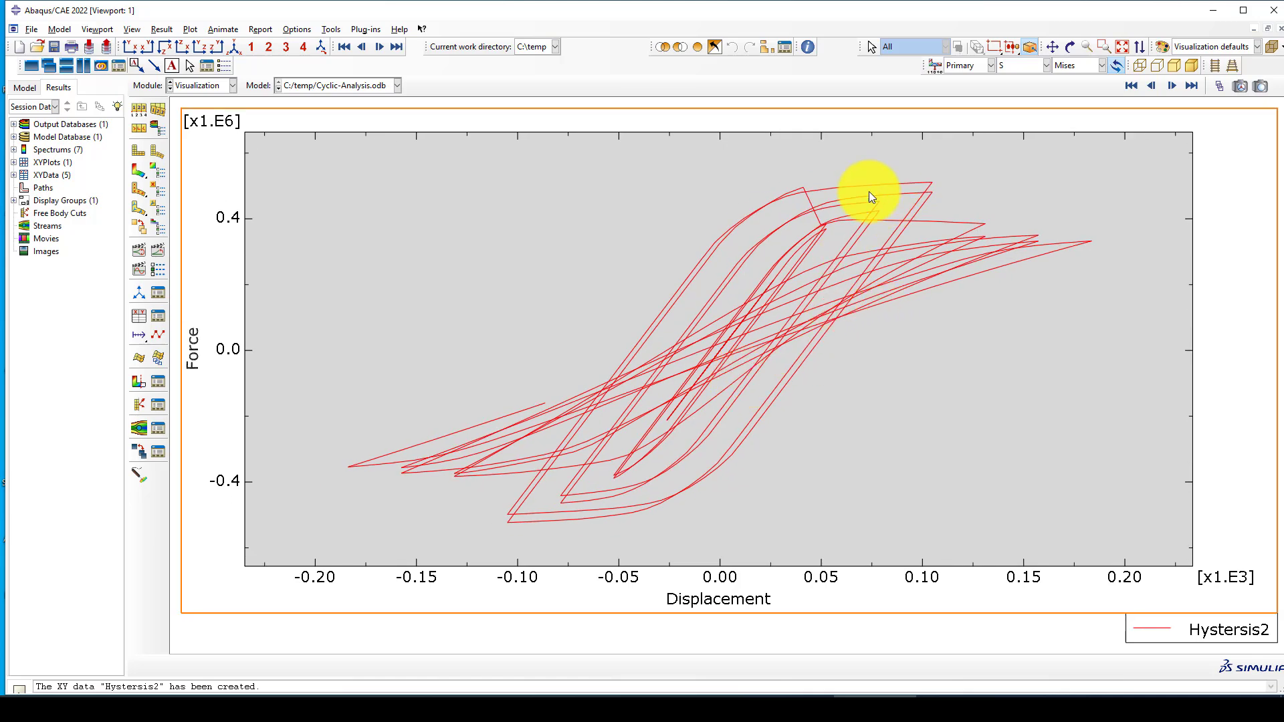